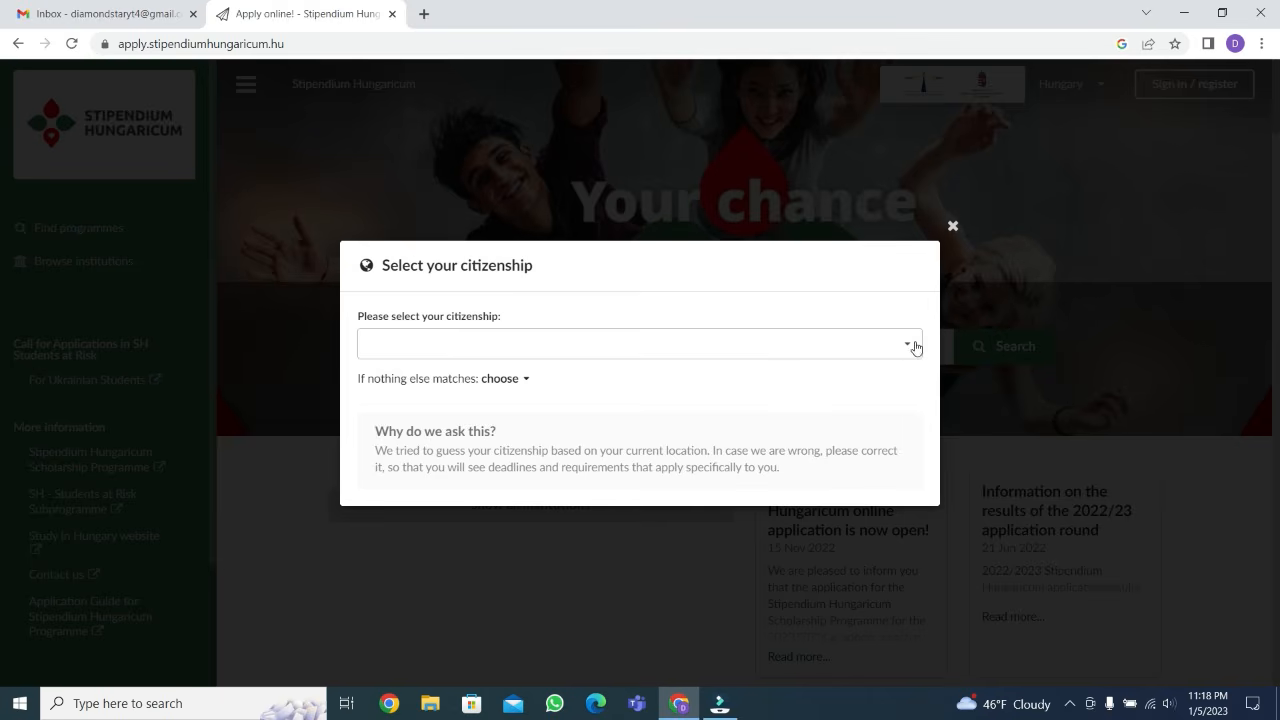
Set the citizenship to Pakistan
click(908, 346)
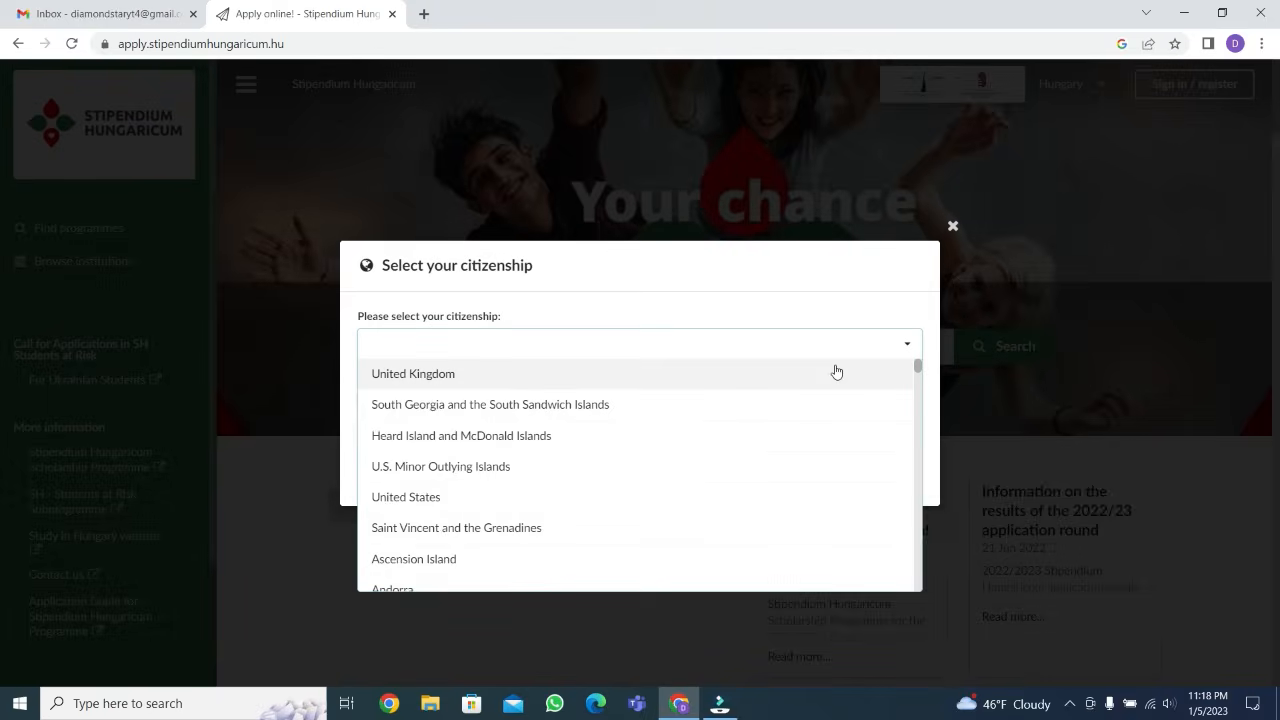
click(663, 346)
text(paki)
click(617, 375)
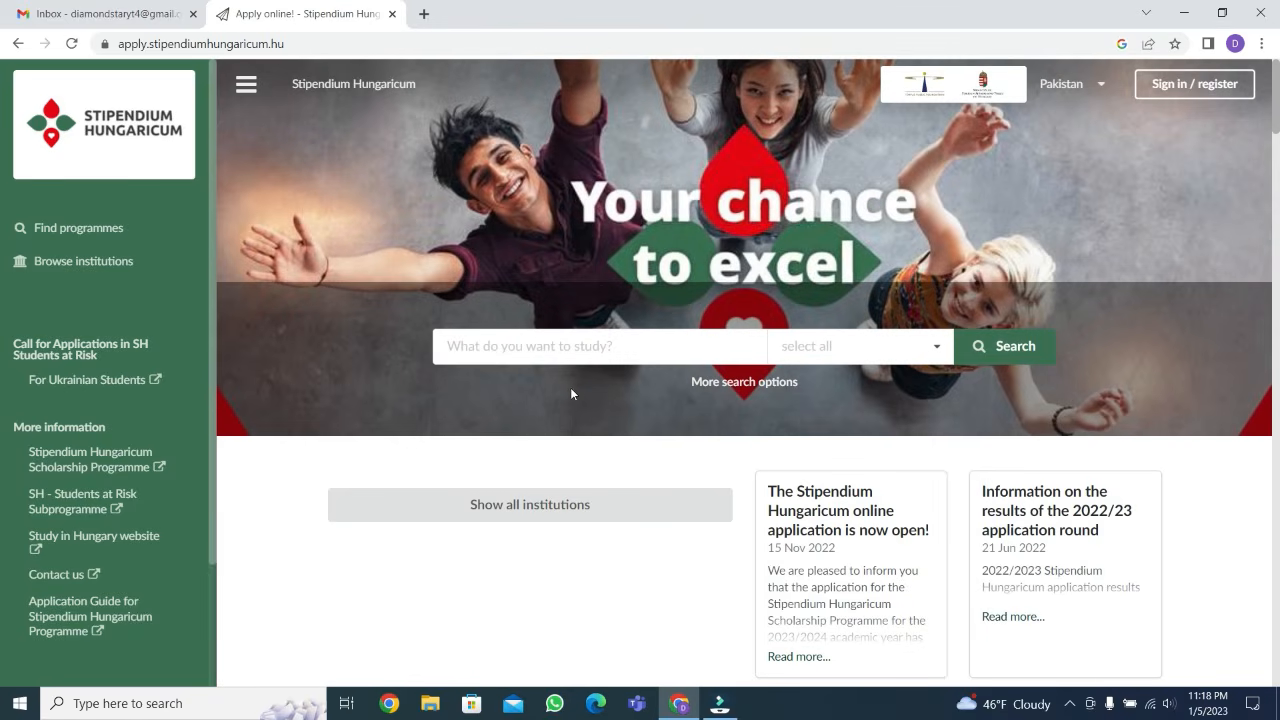
Start registering as a new applicant and submit the applicant's e-mail address
click(1212, 88)
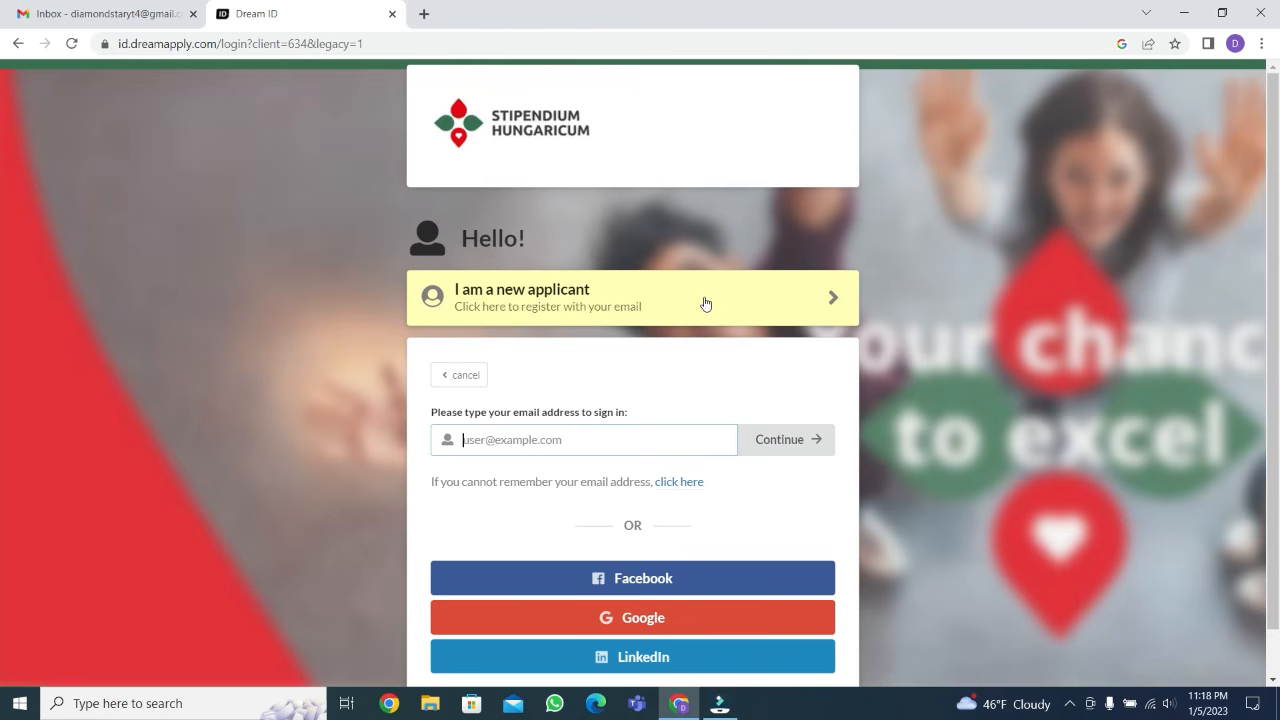
click(762, 306)
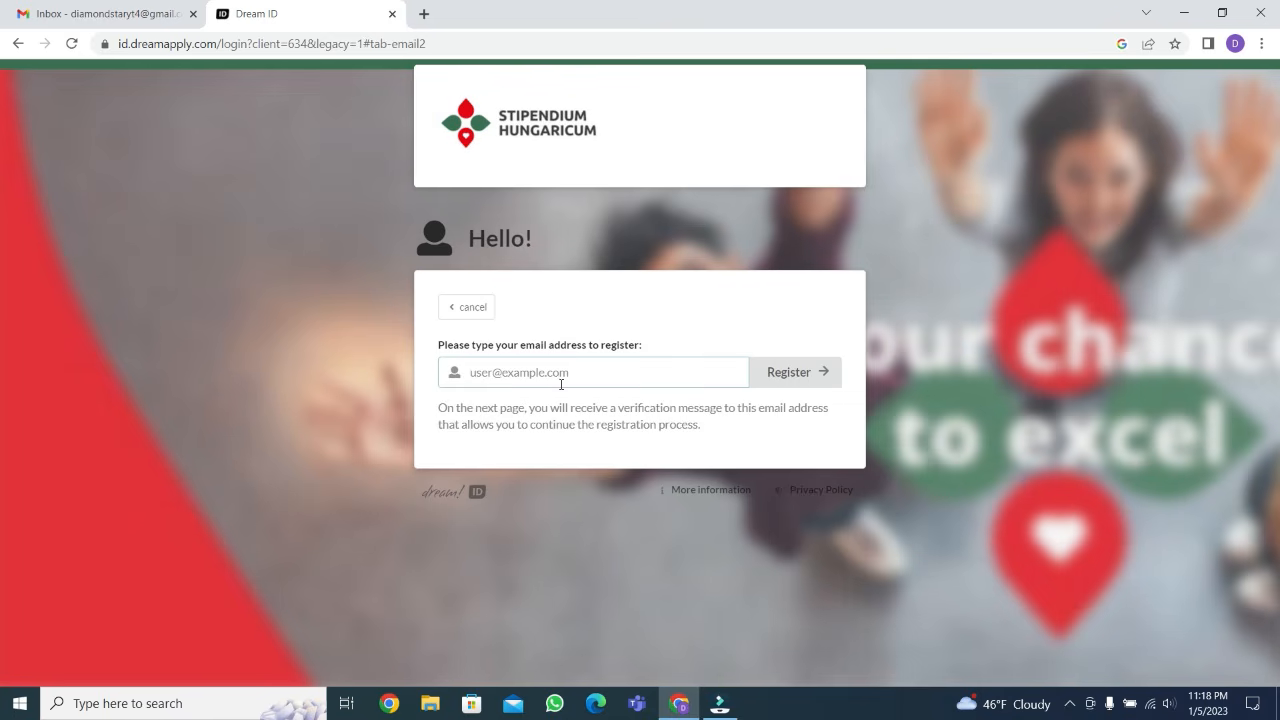
click(542, 375)
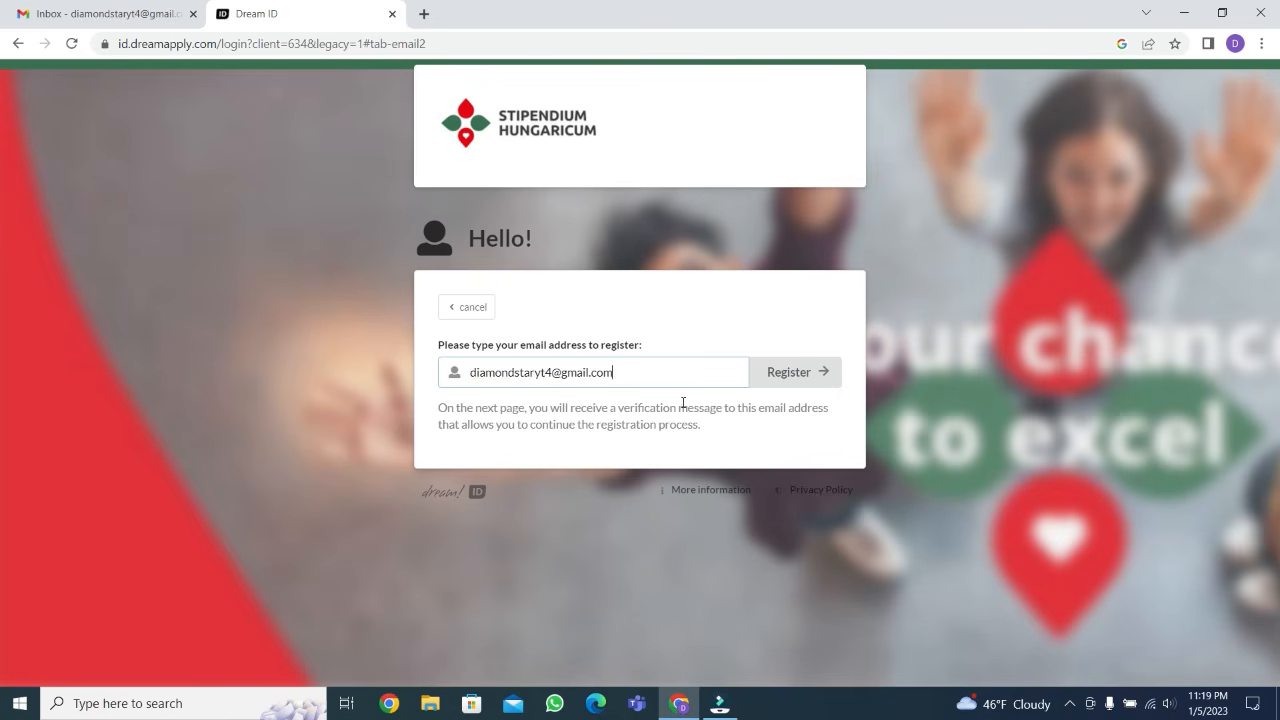
click(790, 373)
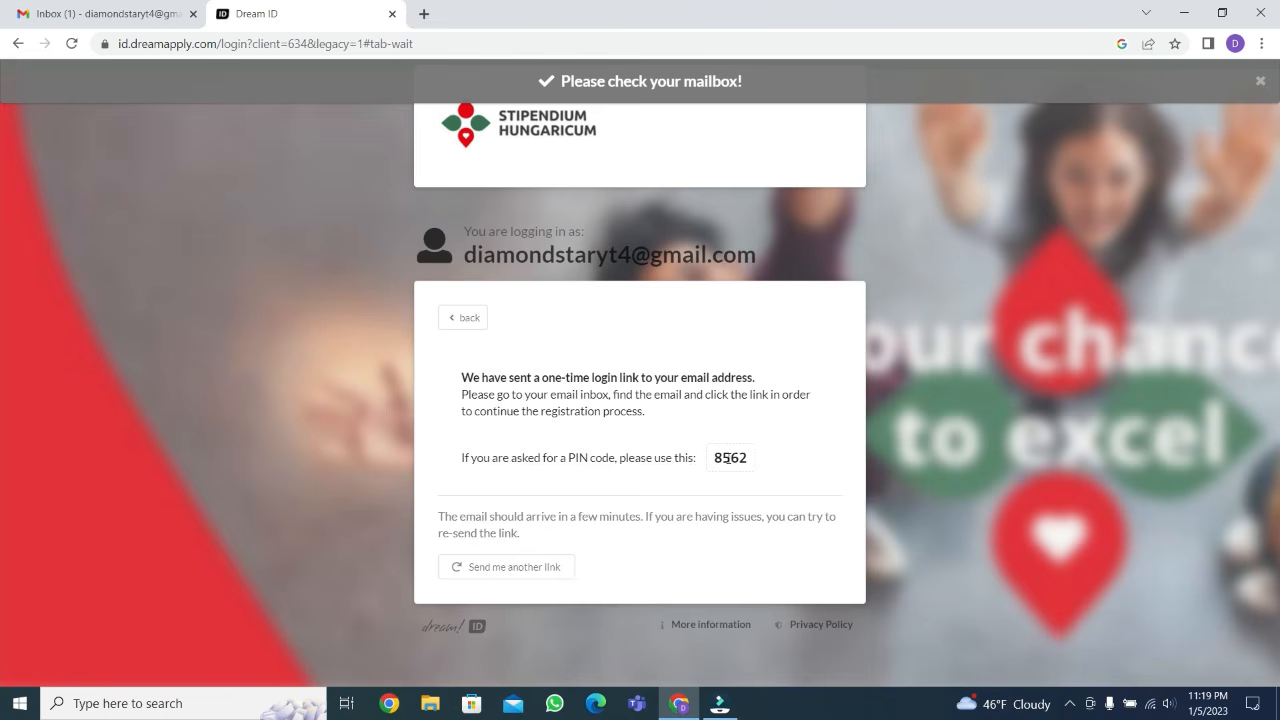
Switch to the Gmail inbox, open the "Register your Dream ID" message and follow its registration link
click(78, 16)
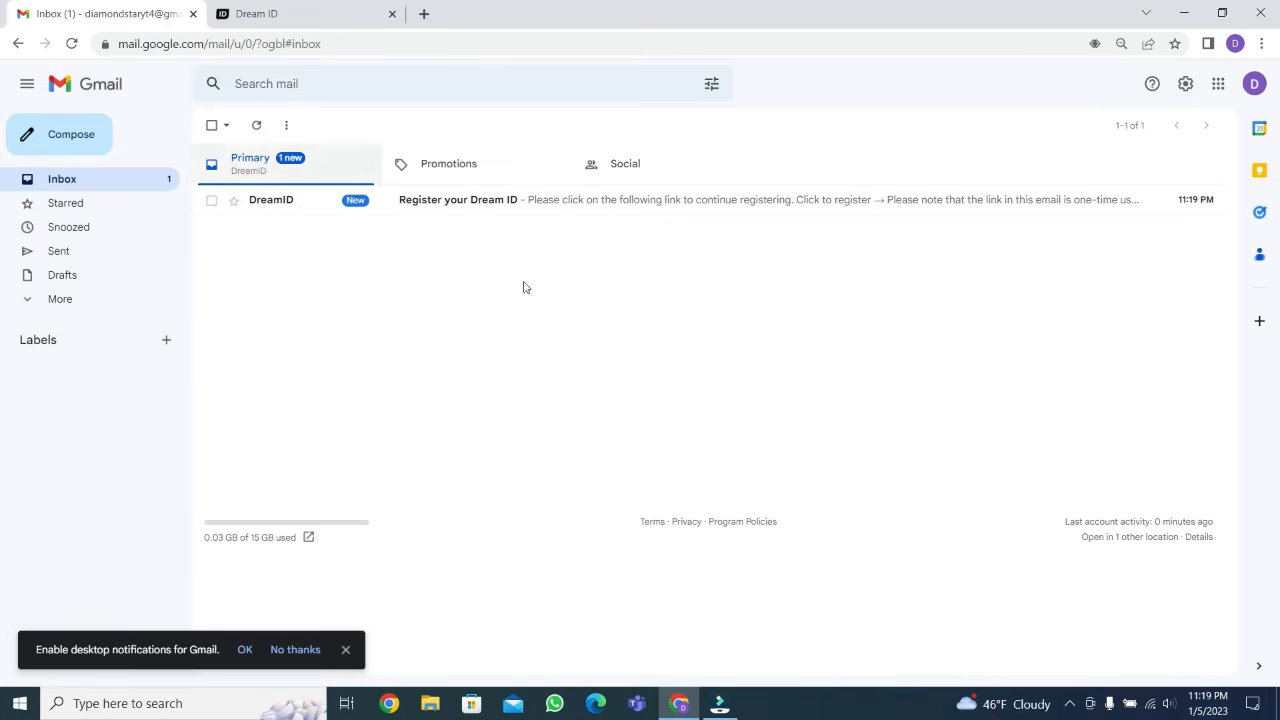
click(580, 200)
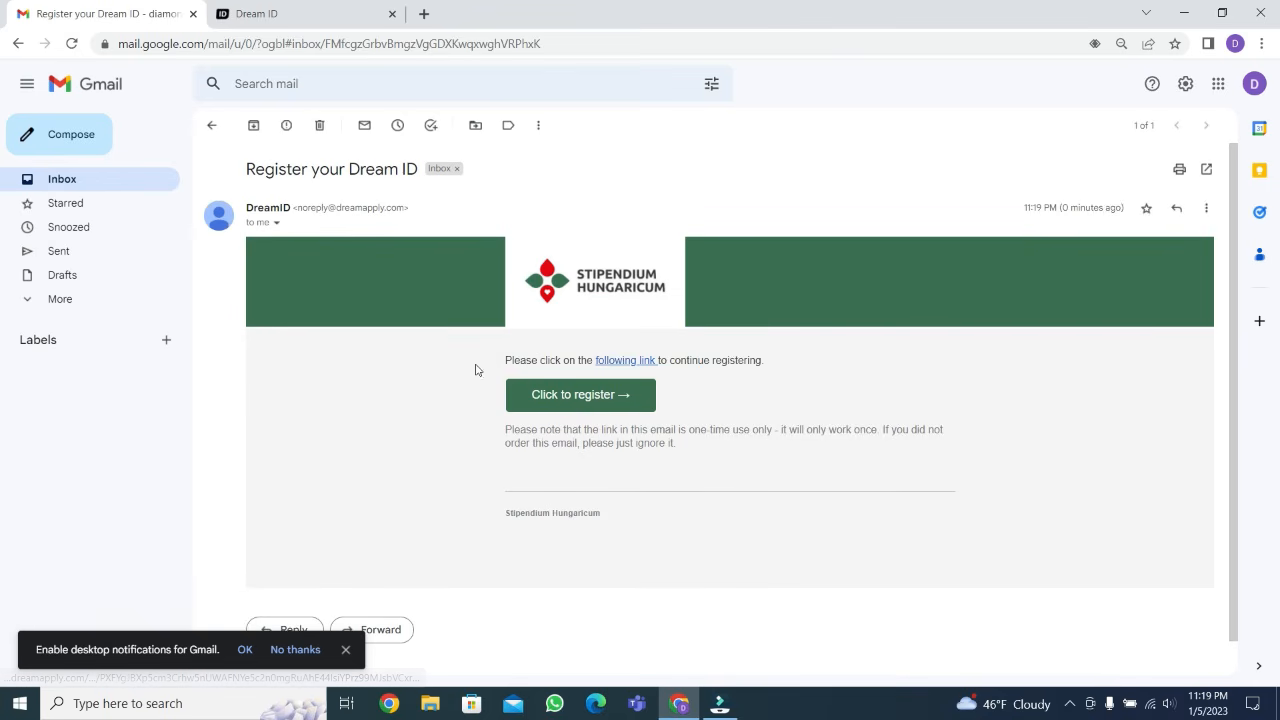
click(578, 397)
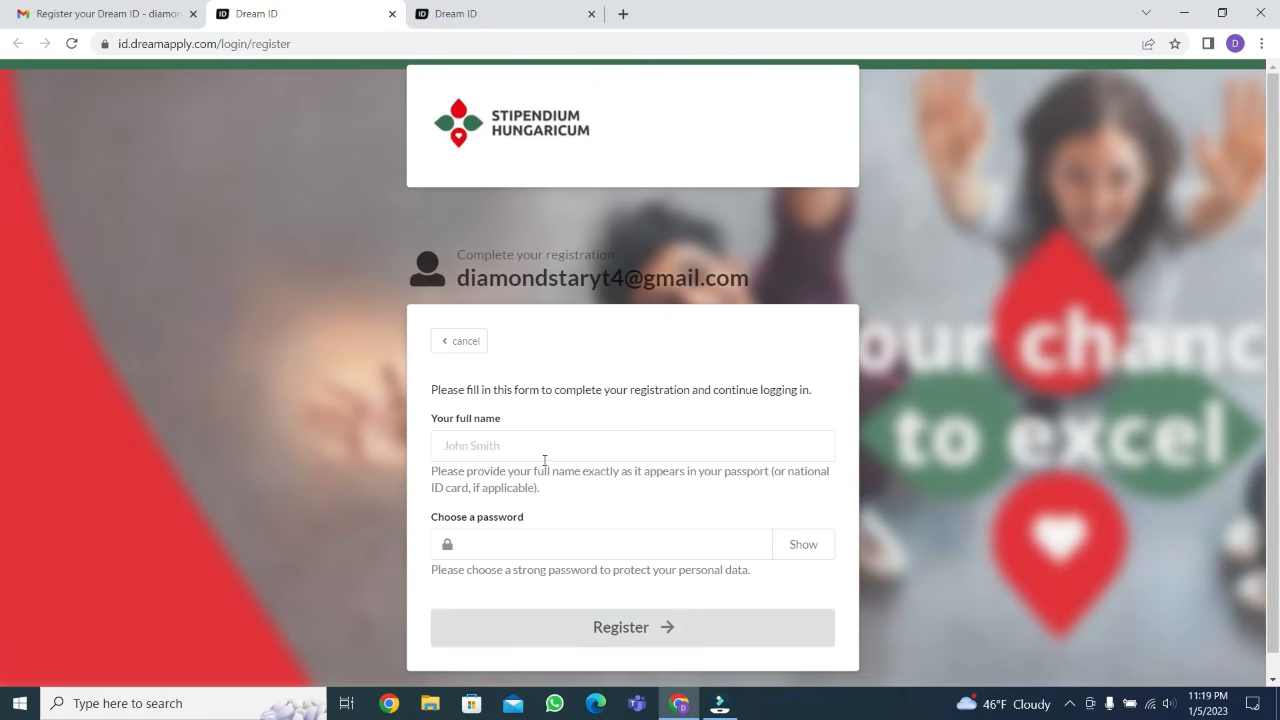
Register with the applicant's full name and a chosen account password, and save the login to the Google Account
scroll(559, 450, down, 1)
click(531, 418)
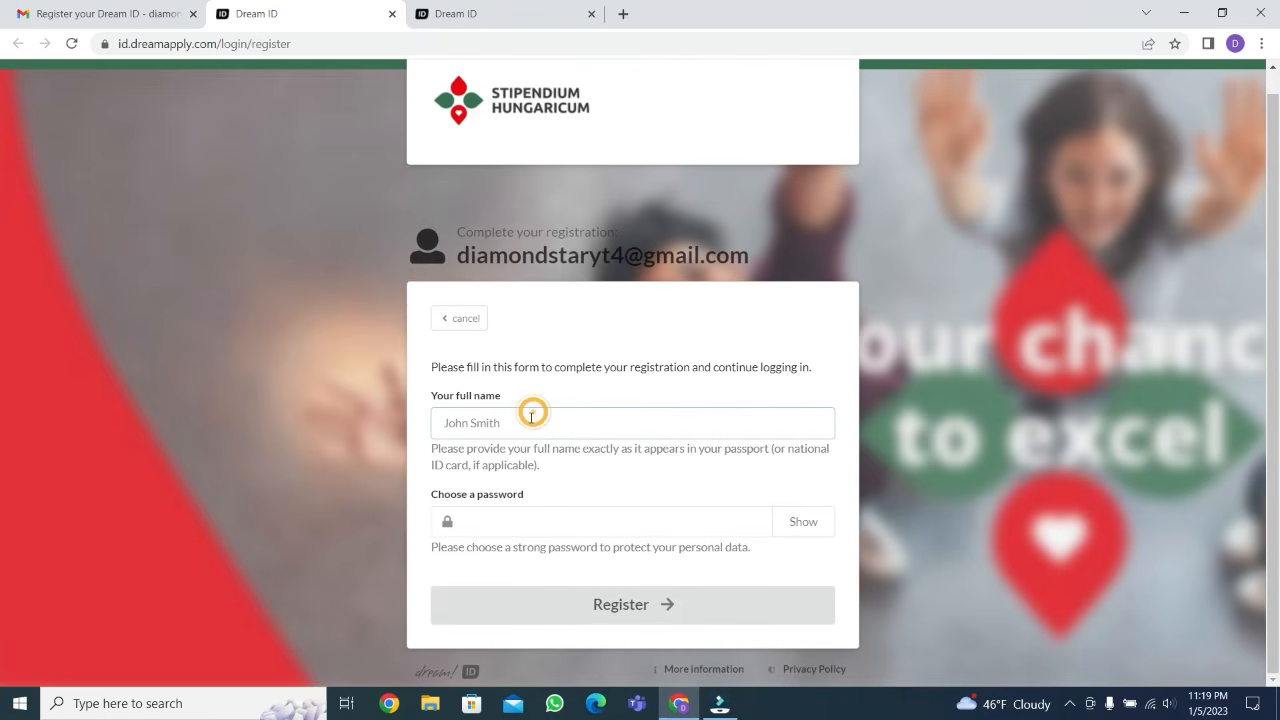
text(di)
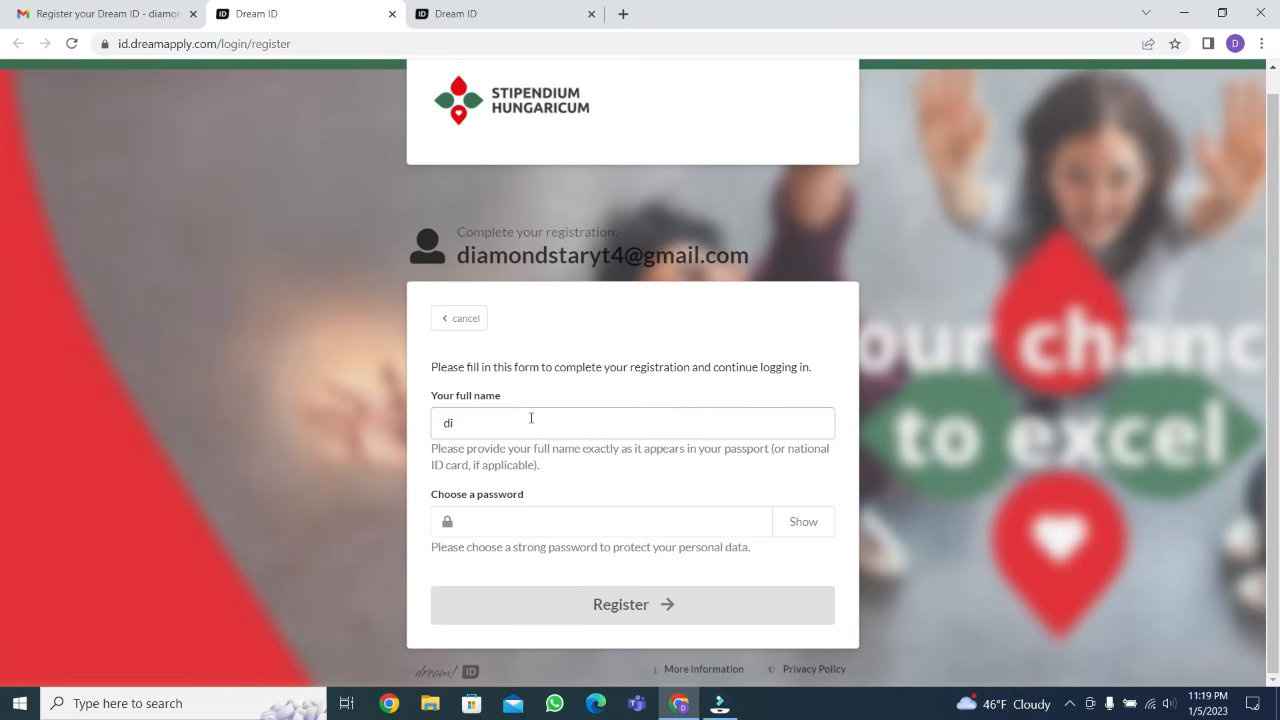
text(amon)
key(BackSpace)
key(BackSpace)
key(BackSpace)
key(BackSpace)
key(BackSpace)
key(BackSpace)
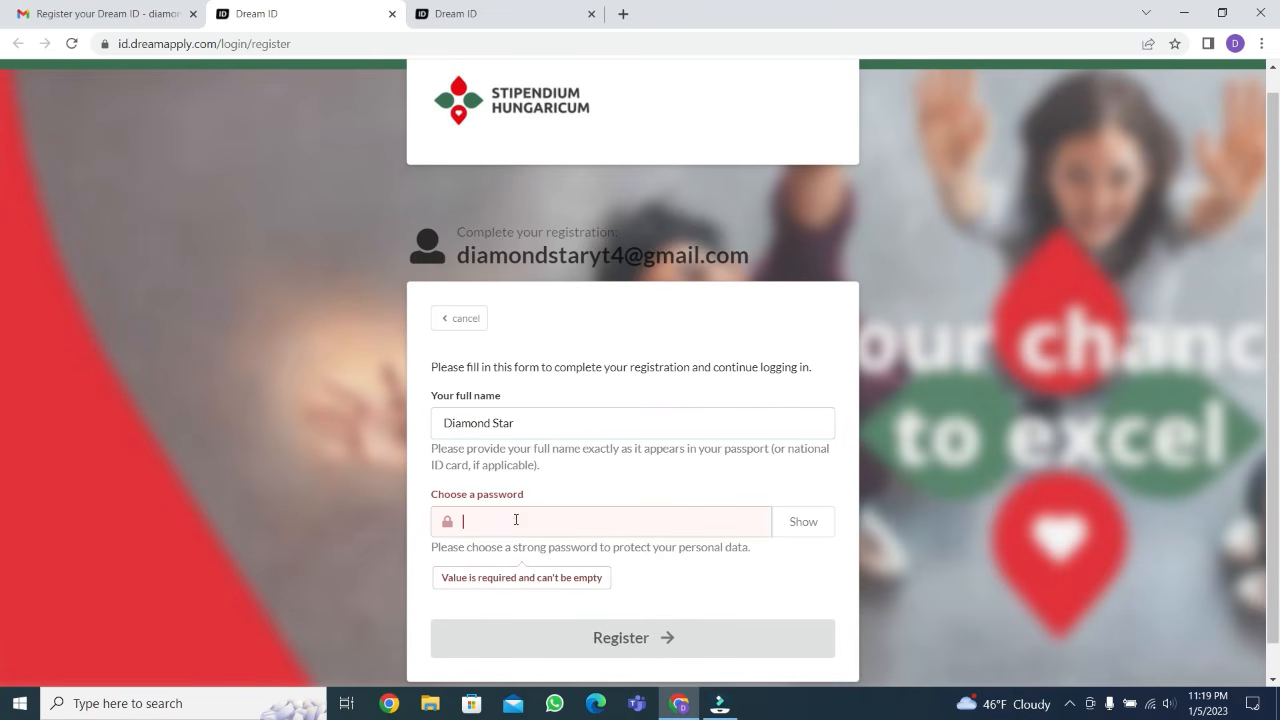
click(516, 520)
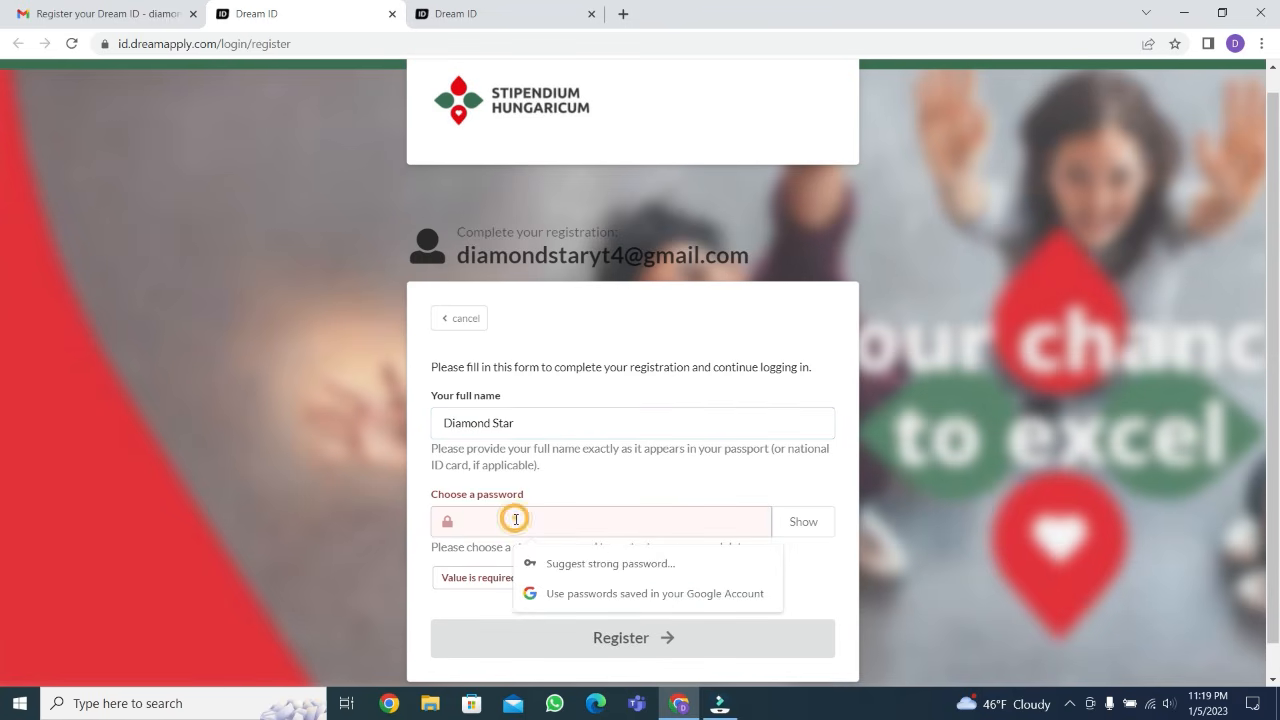
text(d)
click(645, 640)
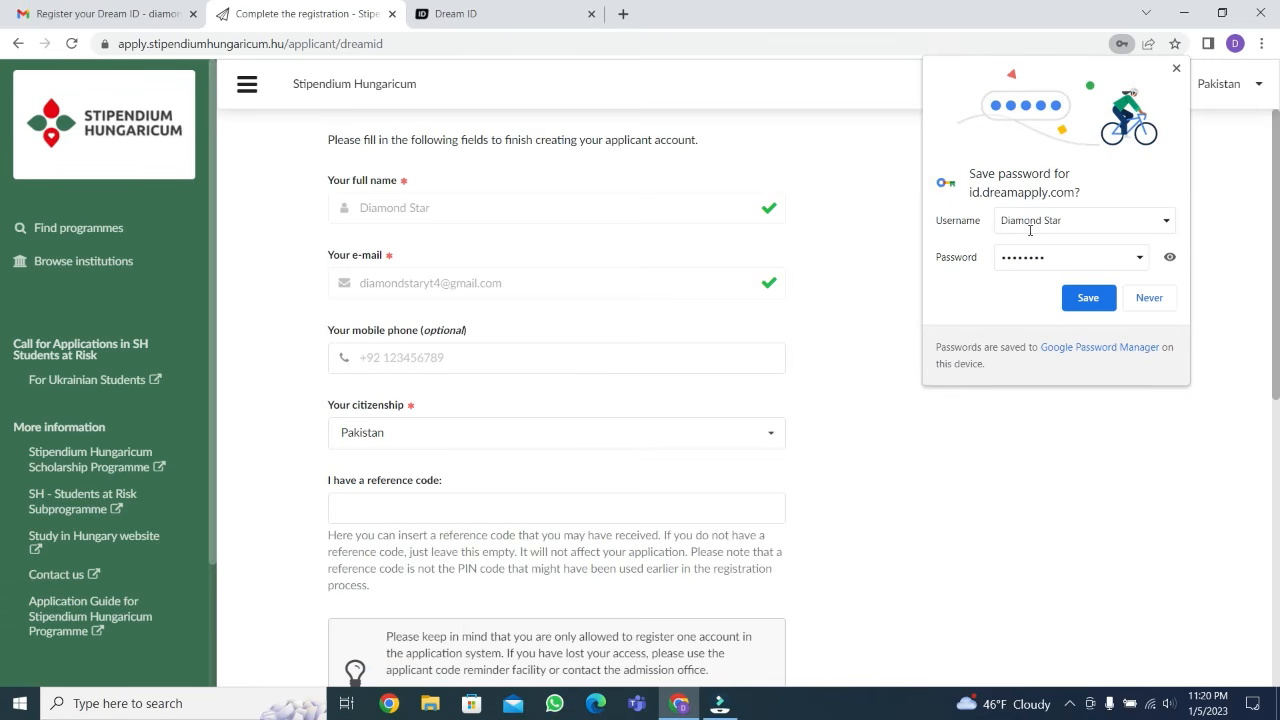
click(1087, 298)
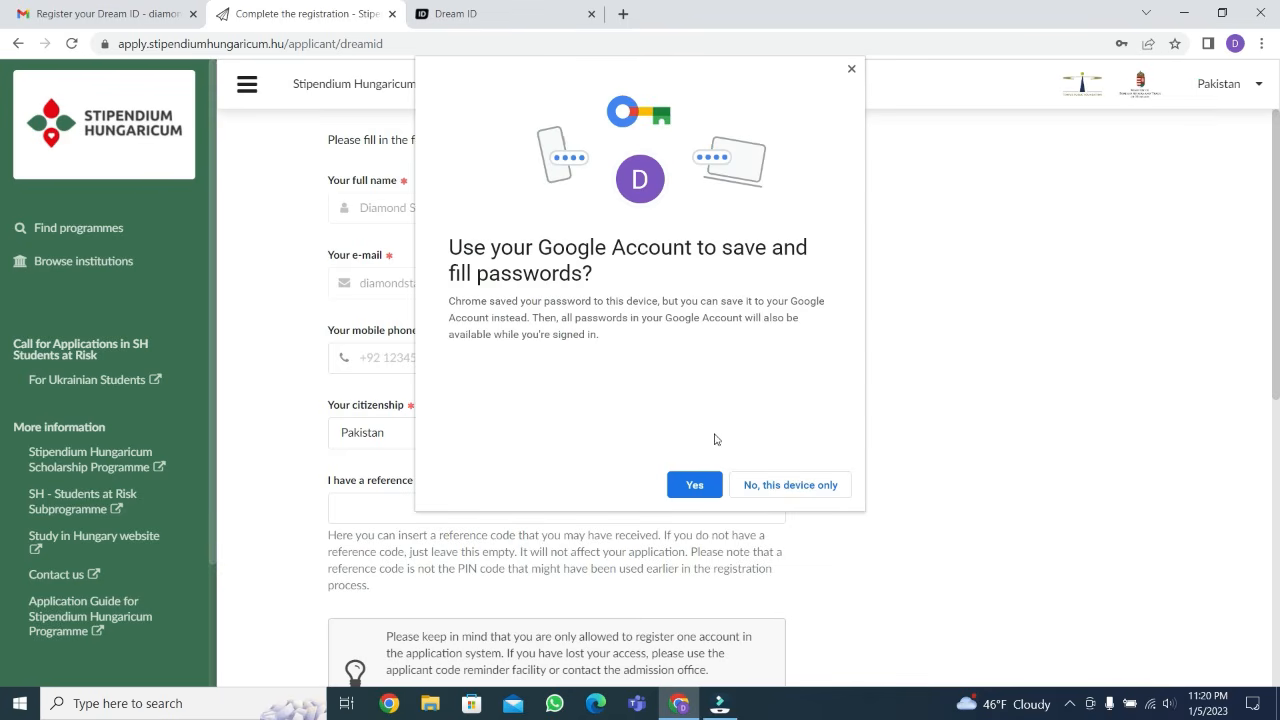
click(695, 485)
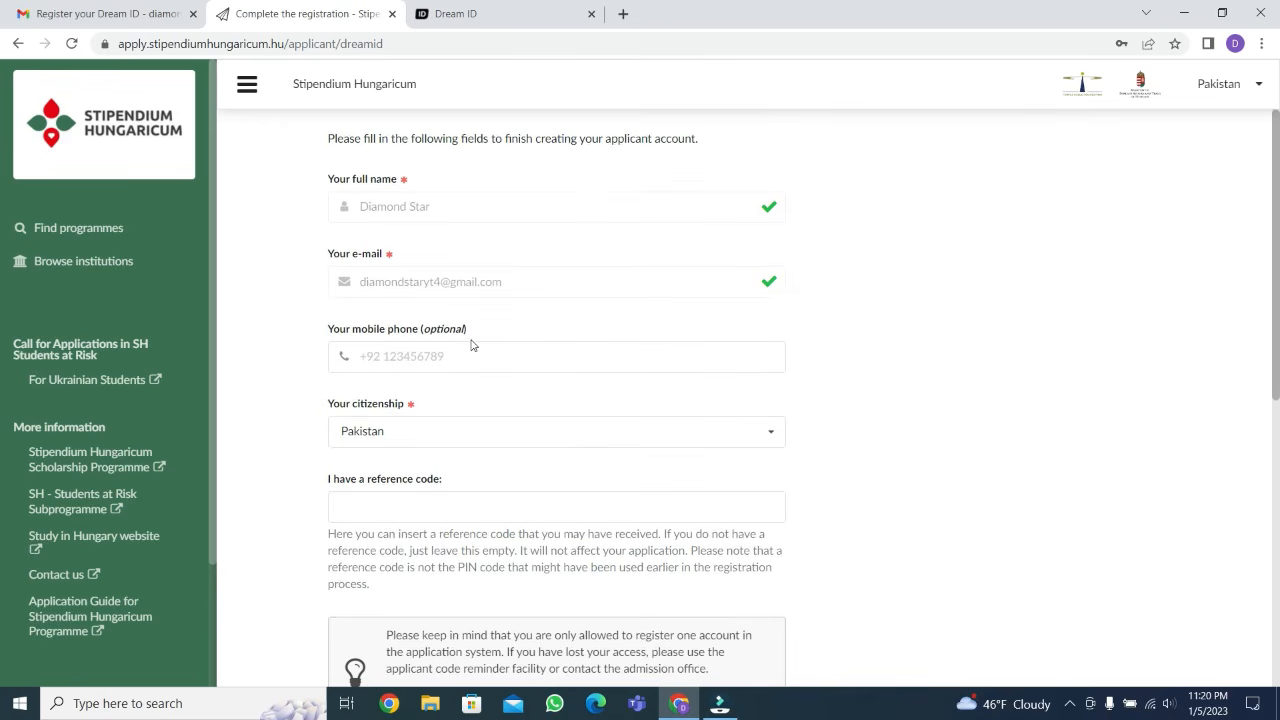
Accept all five required privacy, data-handling, newsletter, application and health-data statements and continue to finish creating the applicant account
scroll(417, 355, down, 2)
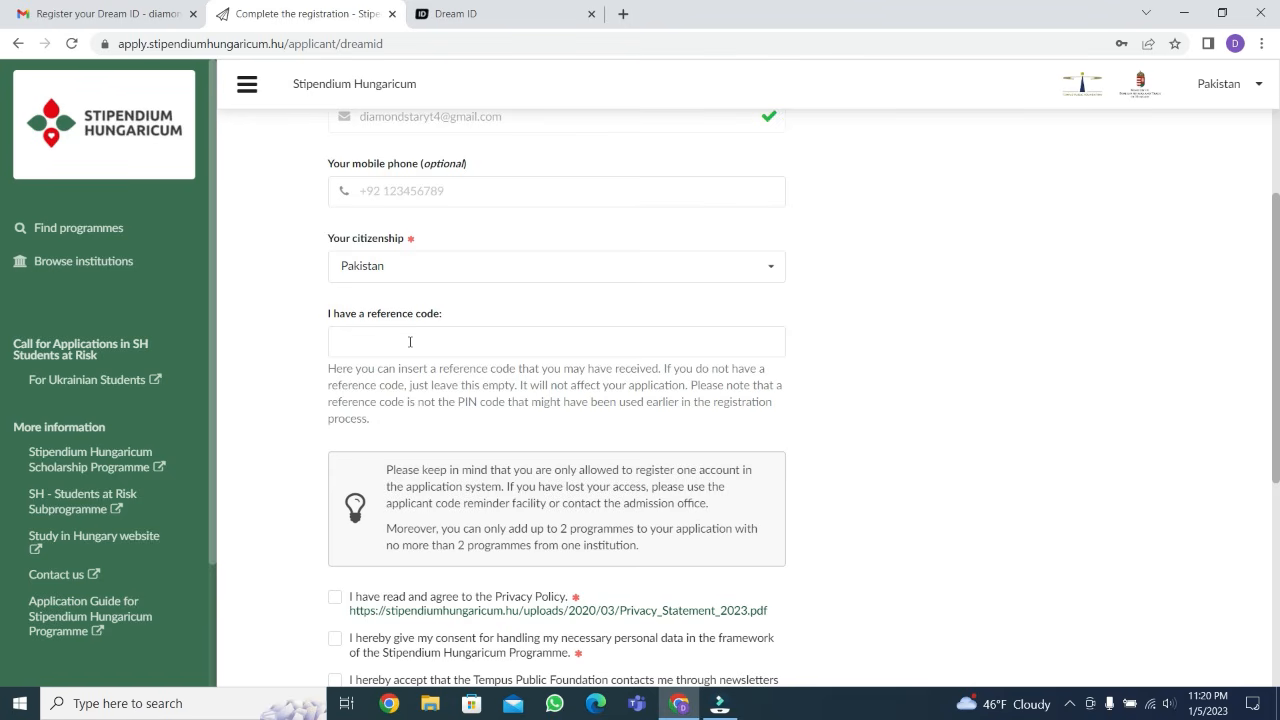
scroll(409, 342, down, 3)
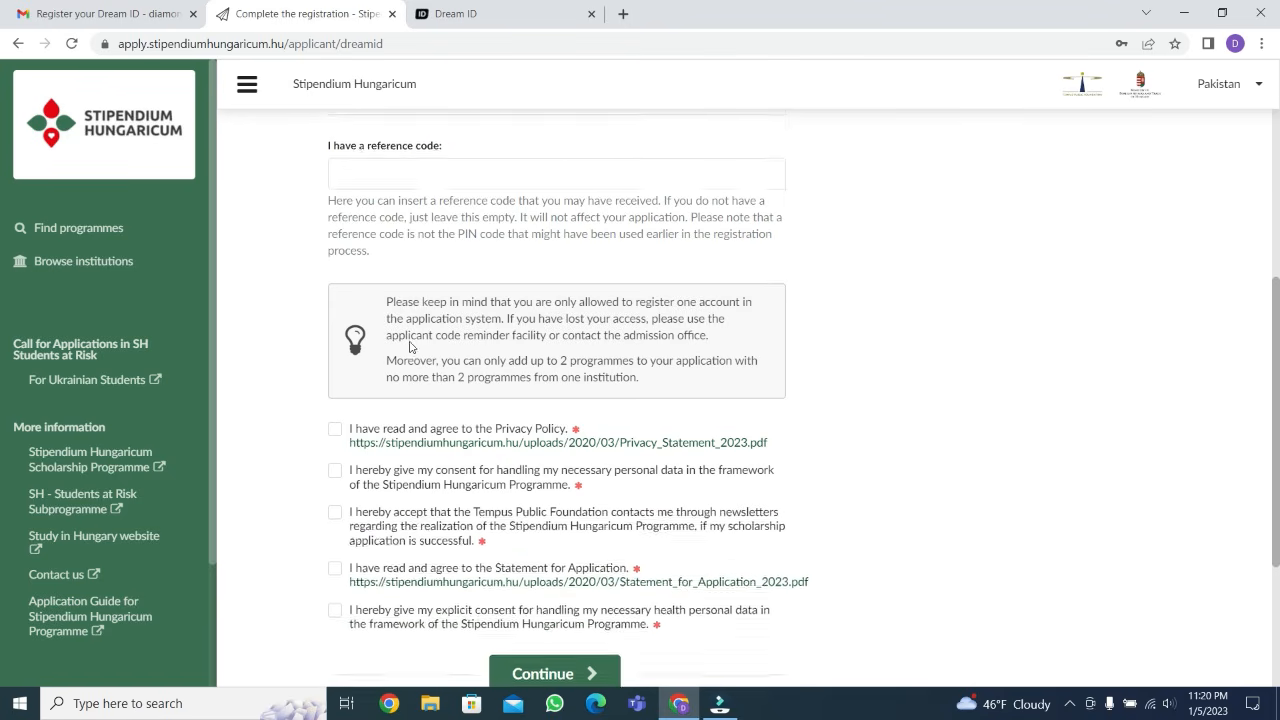
click(335, 264)
click(335, 305)
click(336, 349)
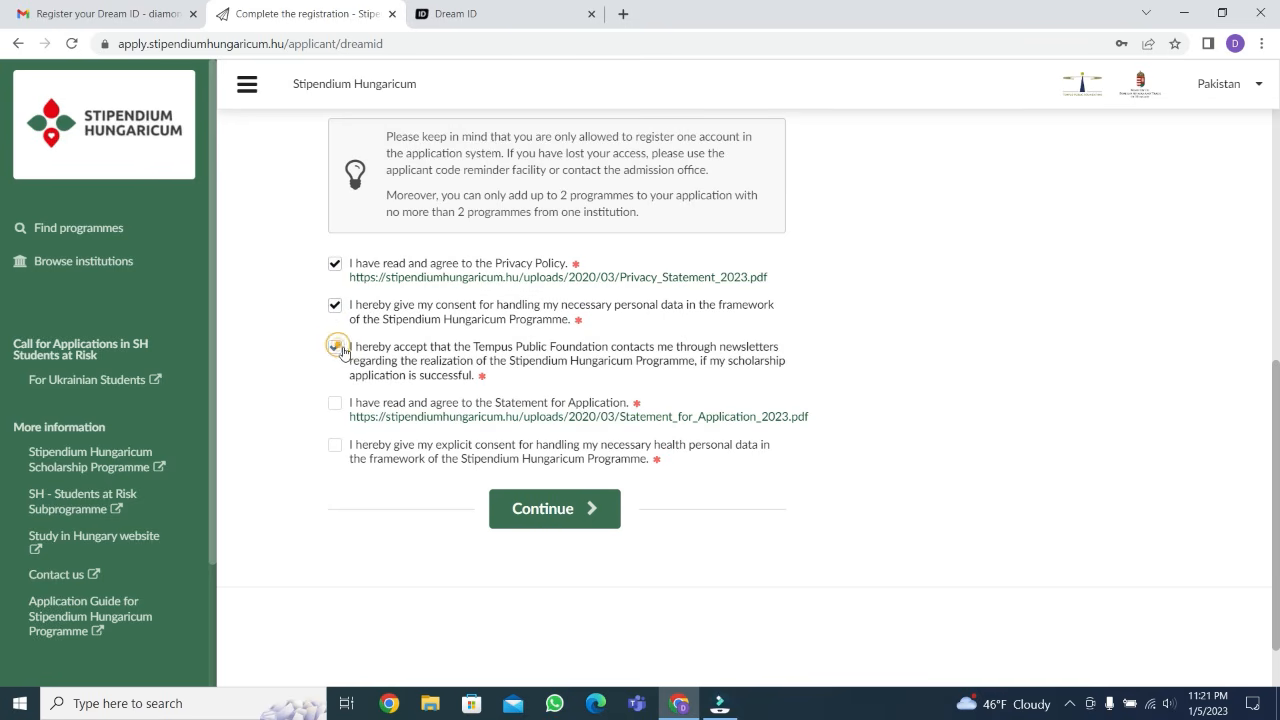
click(335, 403)
click(335, 447)
click(572, 510)
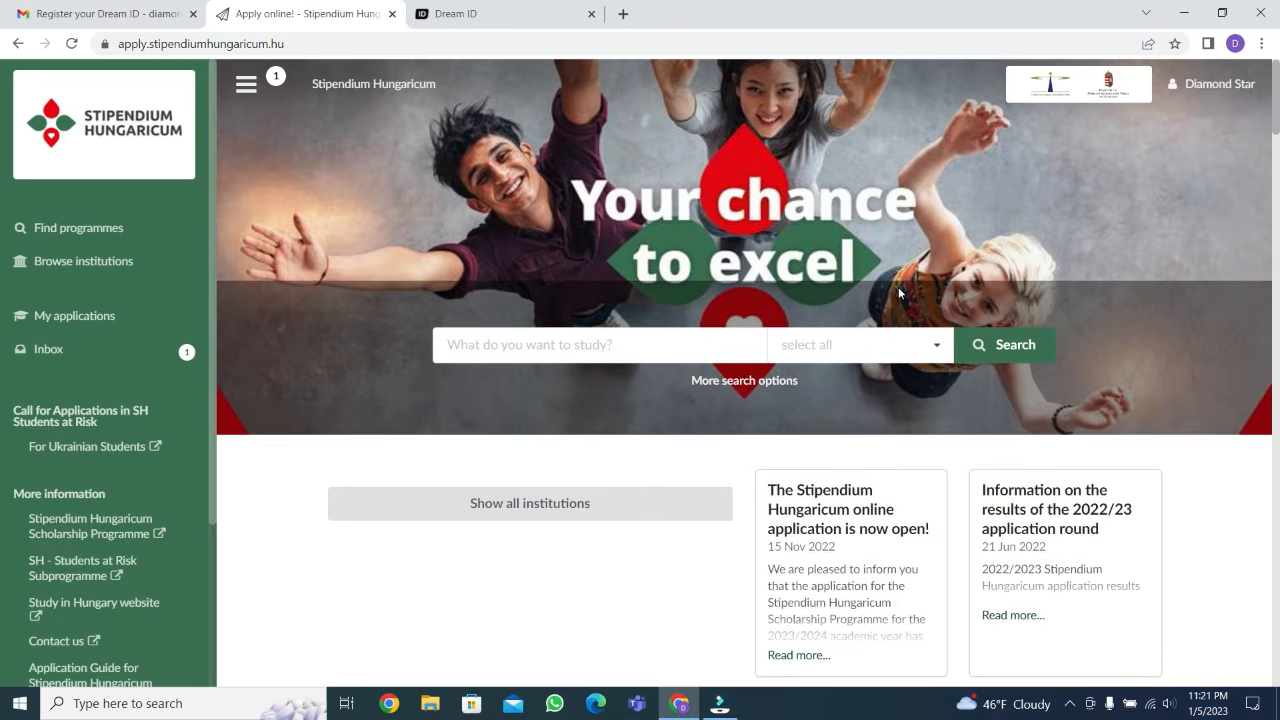
Search the study programmes for "electrical engineering"
scroll(902, 294, down, 7)
scroll(889, 281, down, 10)
scroll(884, 272, up, 11)
scroll(880, 265, up, 6)
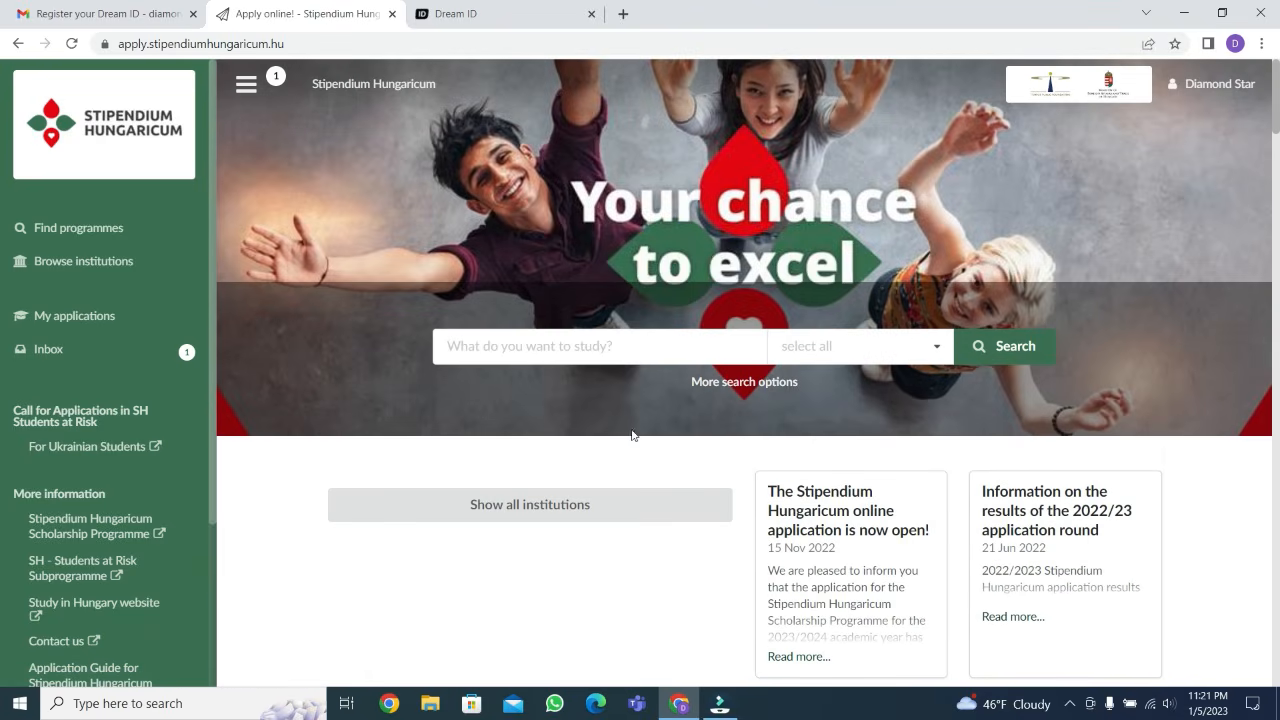
click(564, 345)
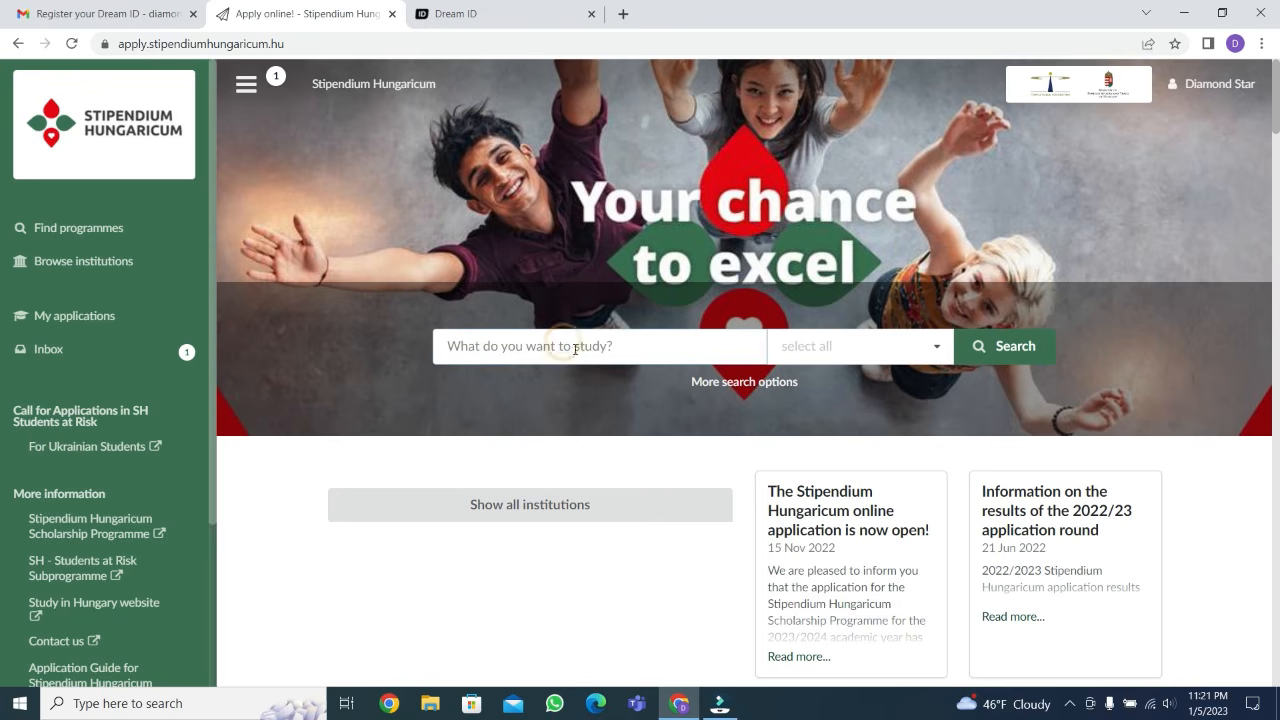
text(el)
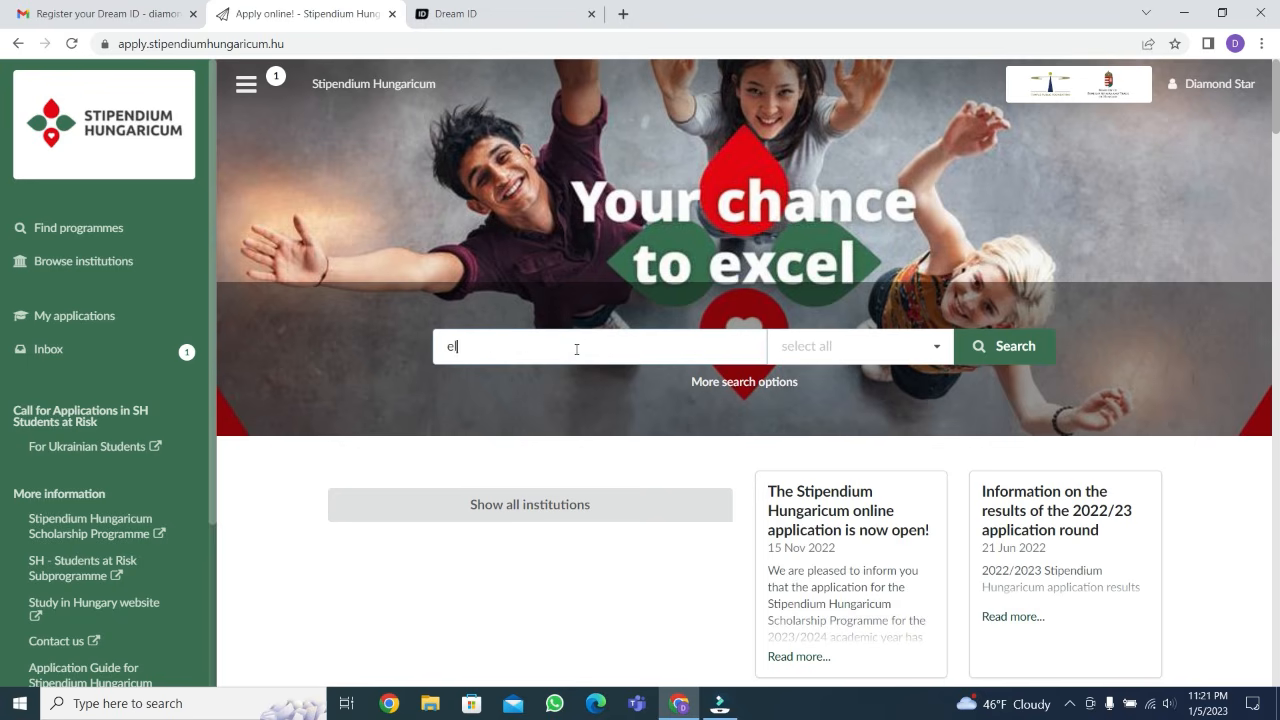
text(ectrical engineering)
key(Return)
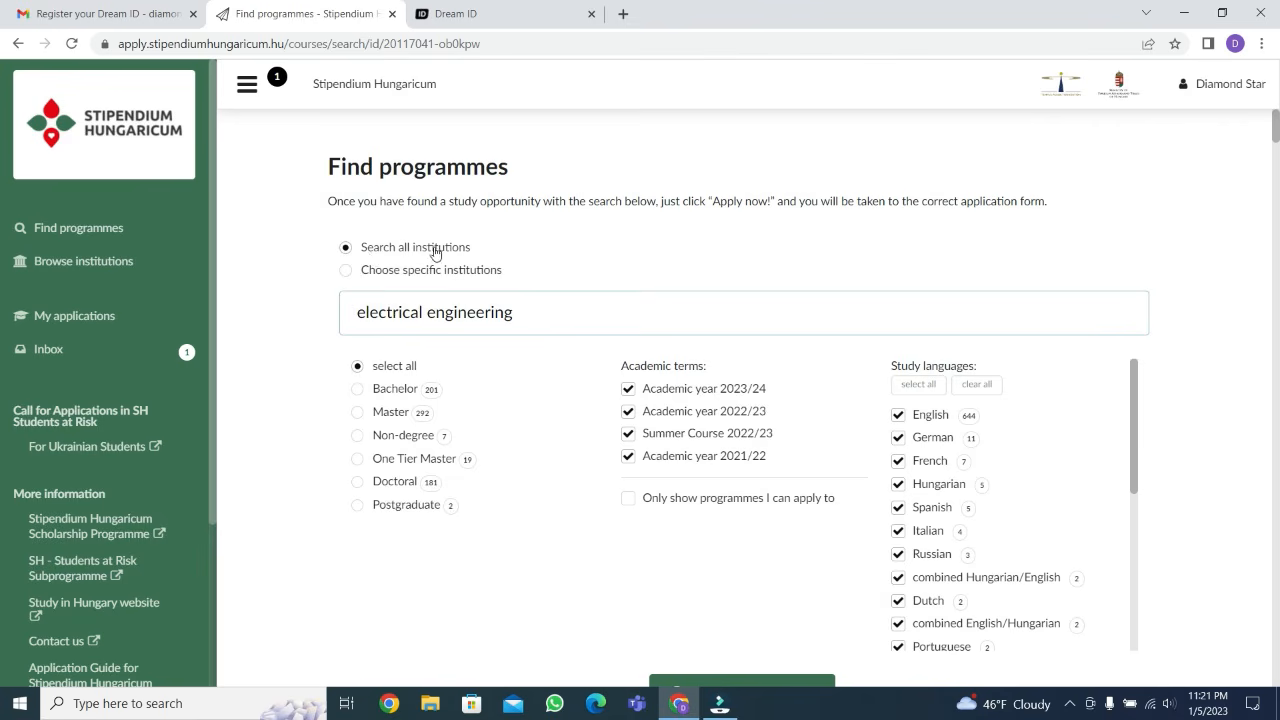
Set the programme search to cover all institutions and only the Master degree level
click(346, 249)
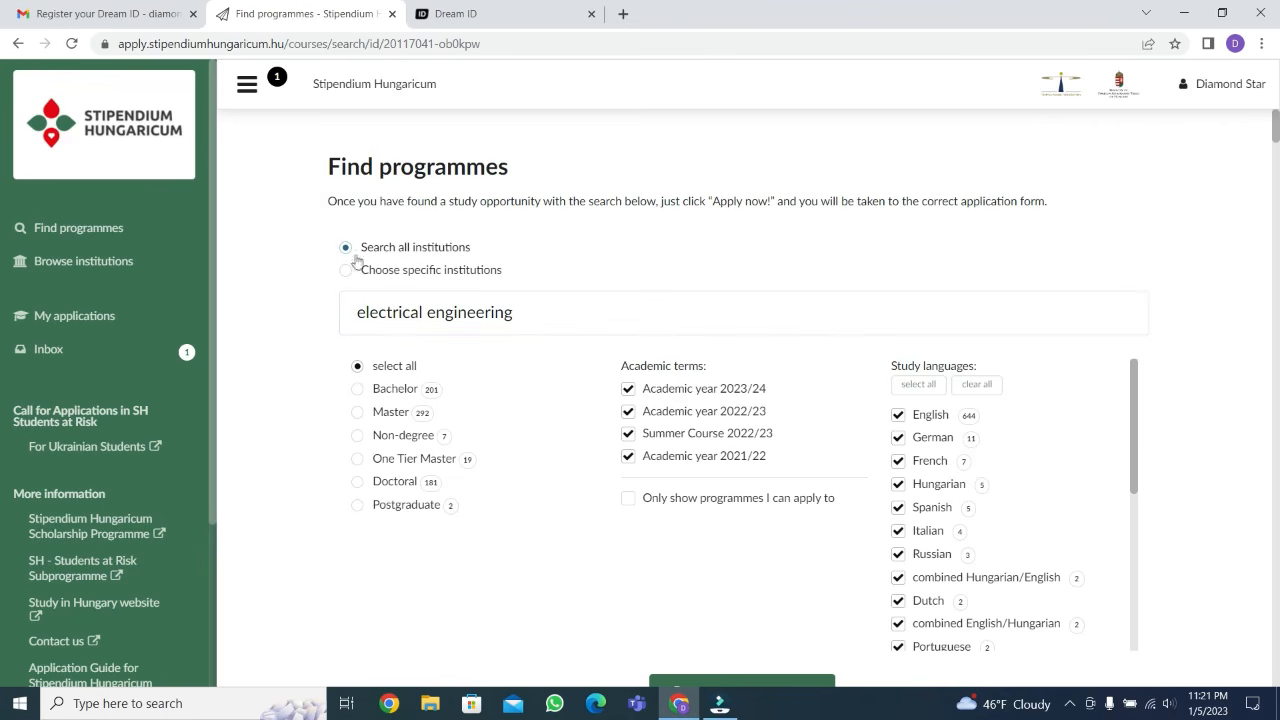
scroll(474, 351, down, 1)
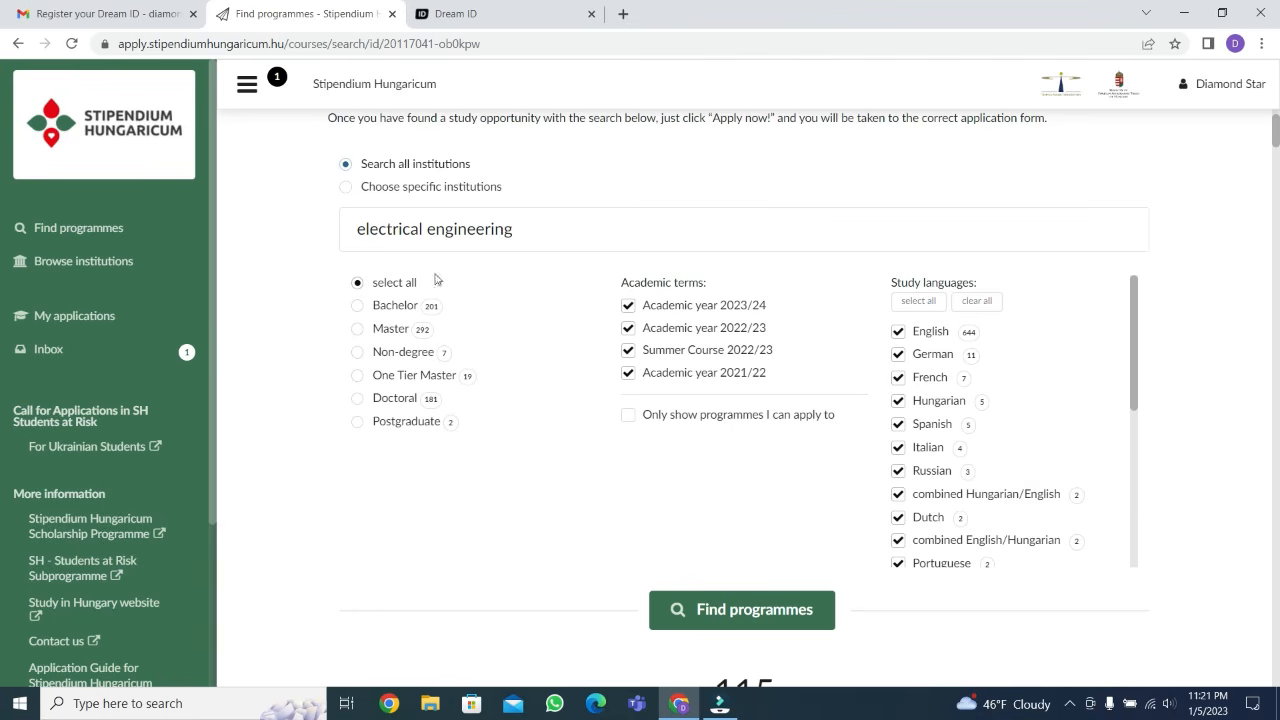
click(358, 332)
Exclude German, French, Hungarian, Spanish, Italian, Russian, Dutch, Portuguese and both combined languages, keeping English, and rerun the programme search
click(900, 355)
click(899, 378)
click(899, 401)
click(899, 424)
click(899, 447)
click(899, 470)
click(899, 494)
click(899, 541)
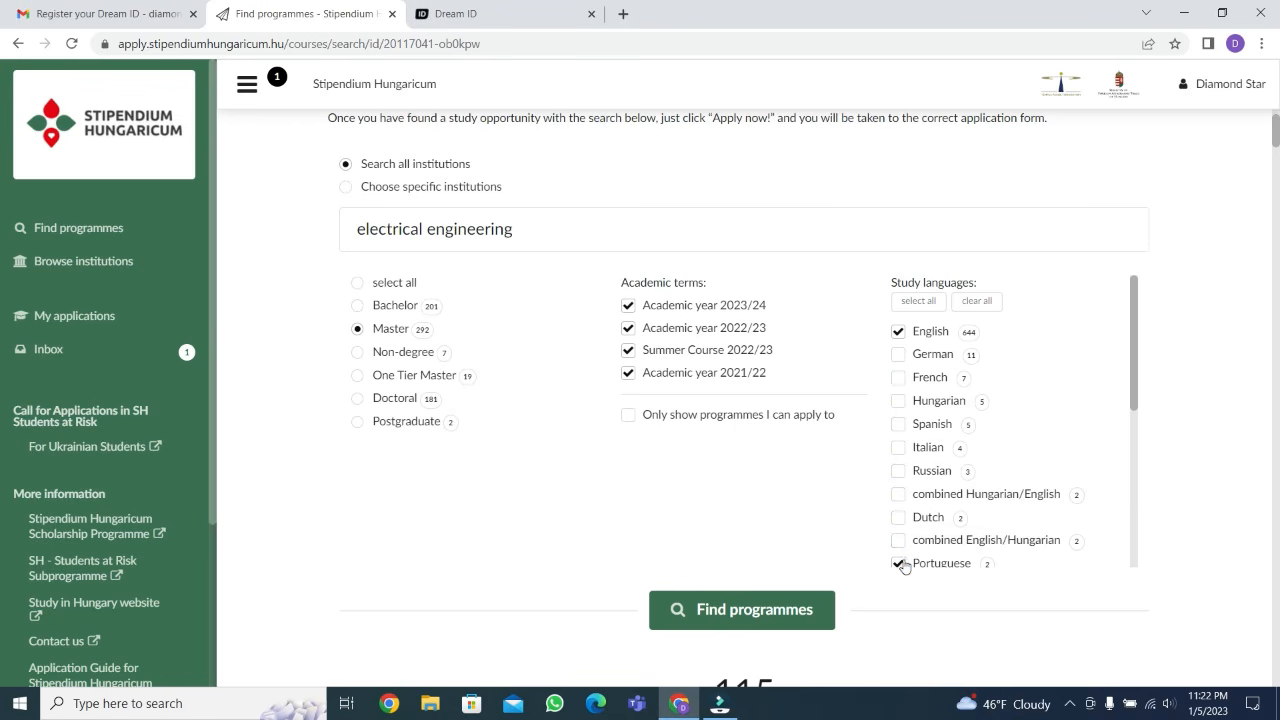
click(899, 561)
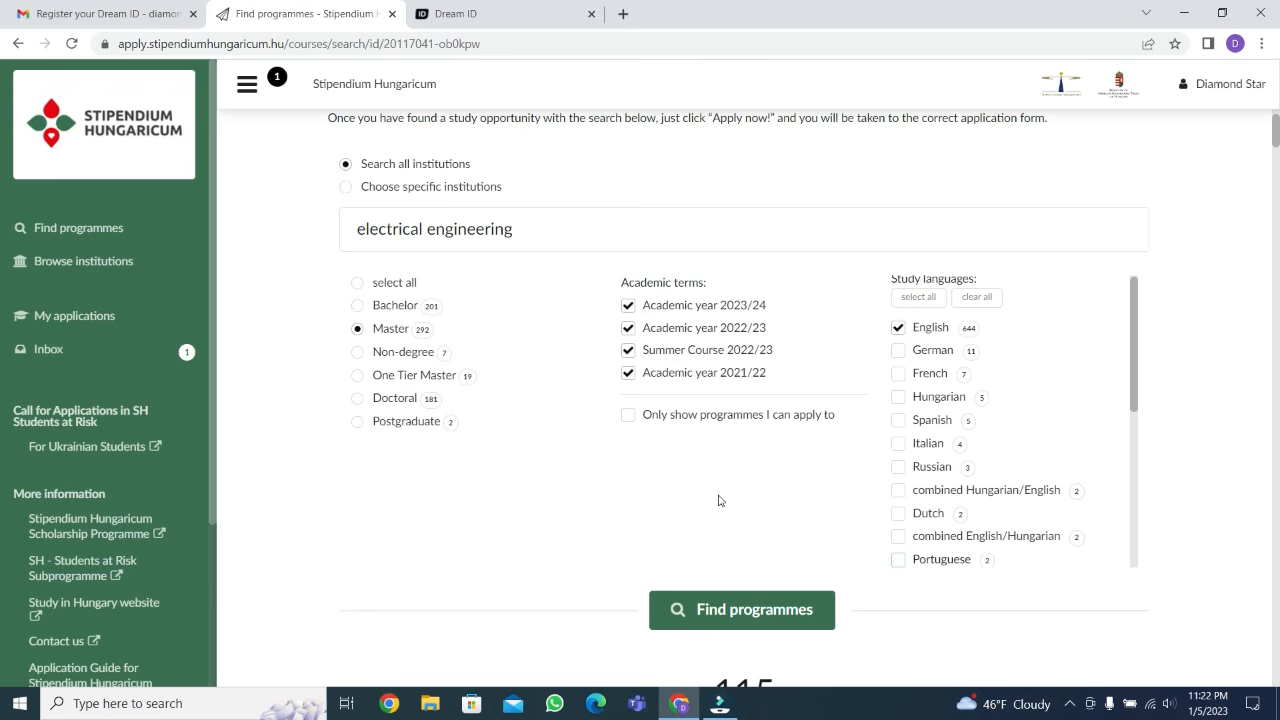
scroll(718, 500, down, 3)
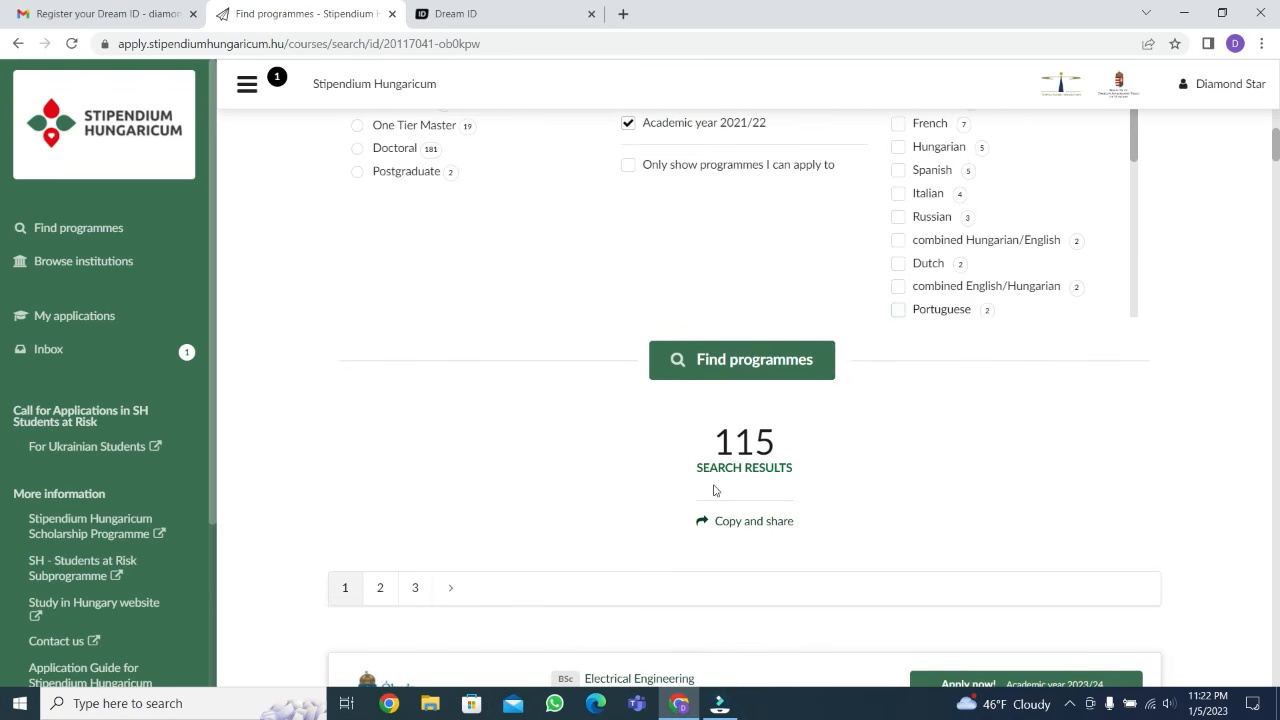
click(748, 362)
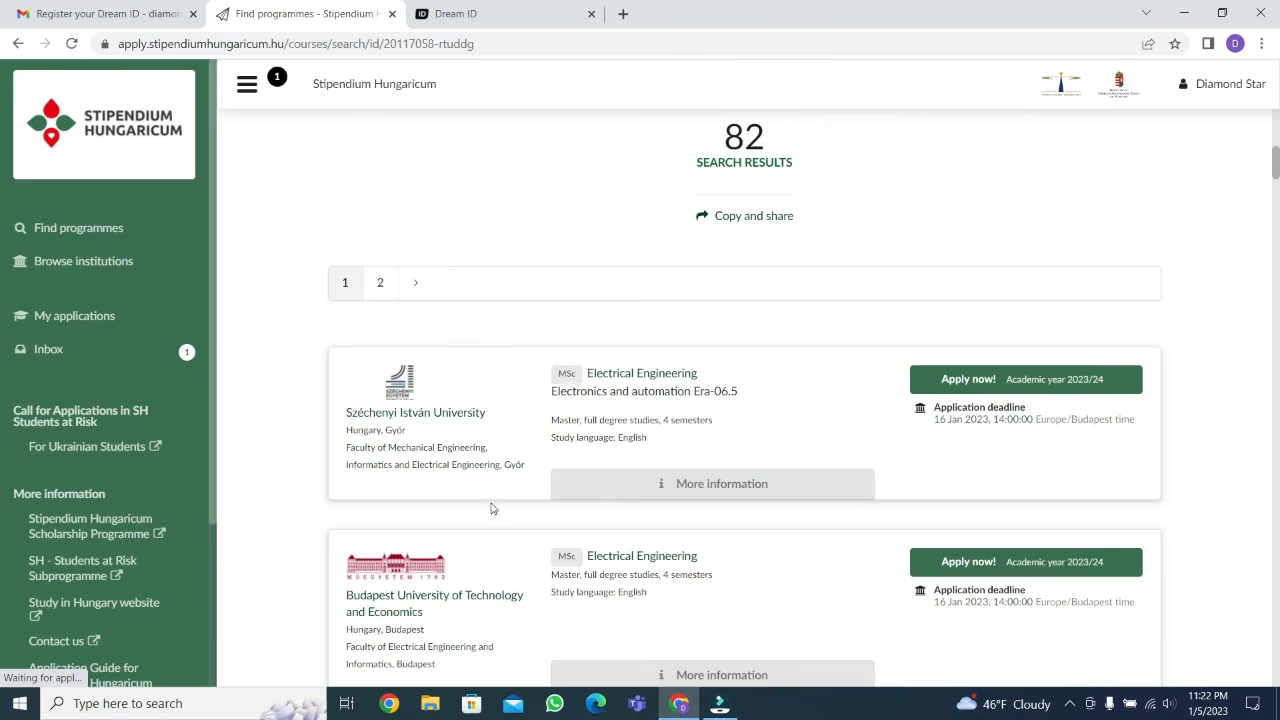
Look through the found master's programmes, checking their universities, study languages and application deadlines
scroll(507, 502, down, 1)
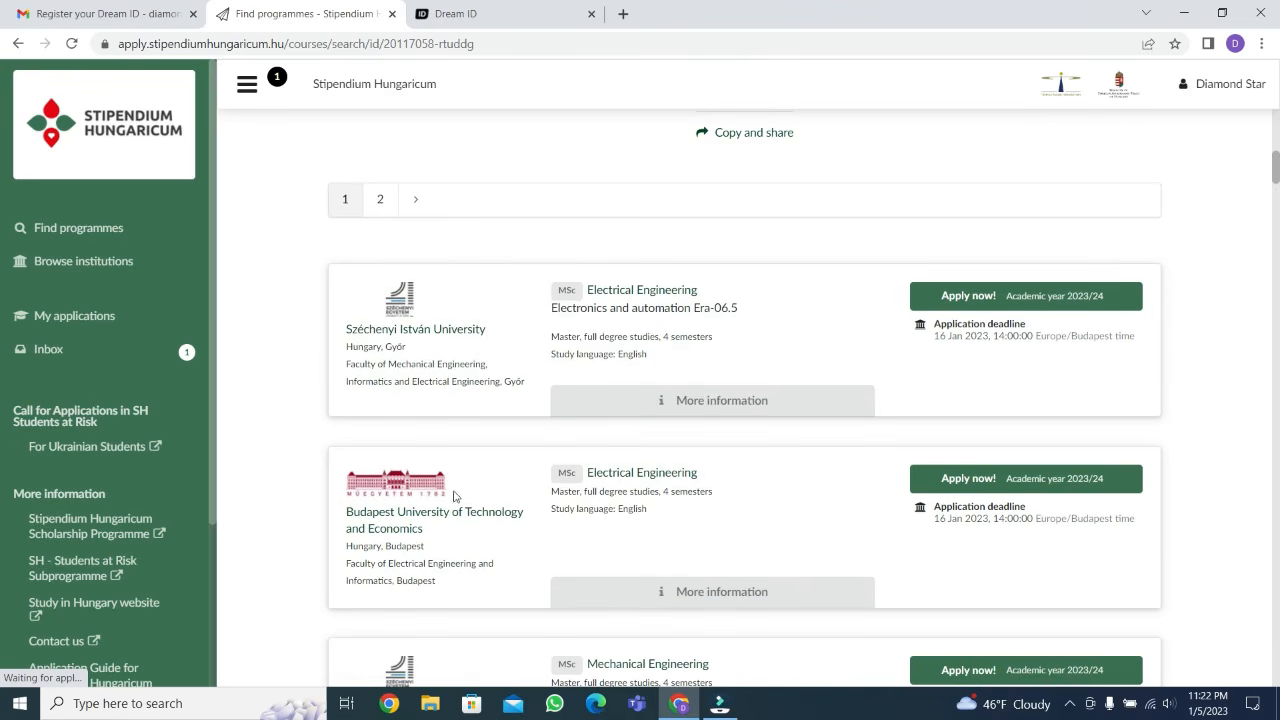
scroll(604, 510, down, 2)
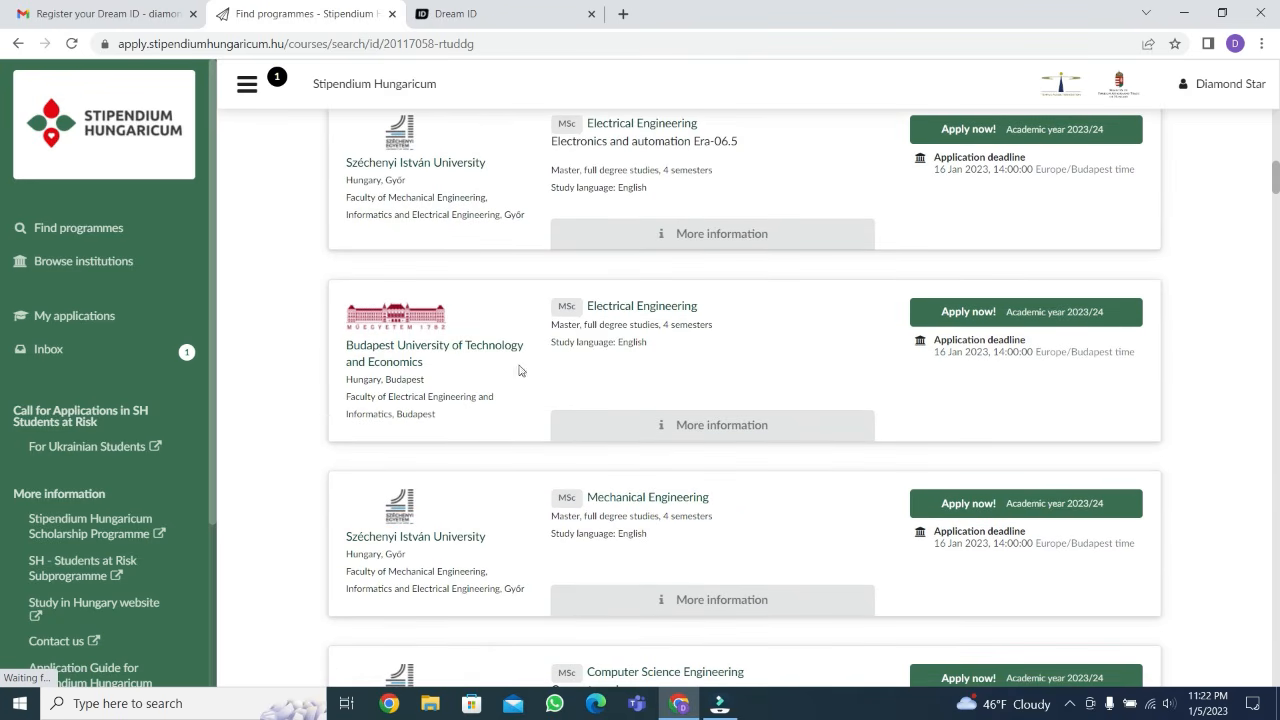
scroll(600, 363, up, 2)
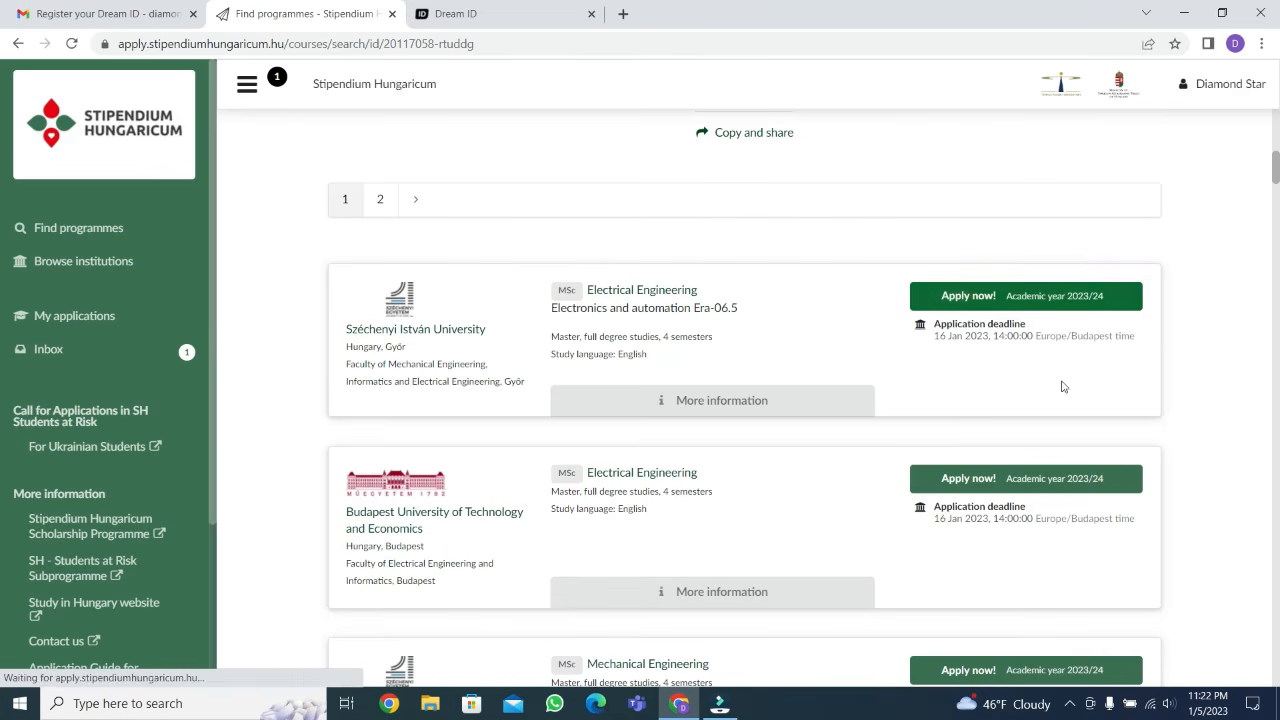
scroll(846, 427, down, 3)
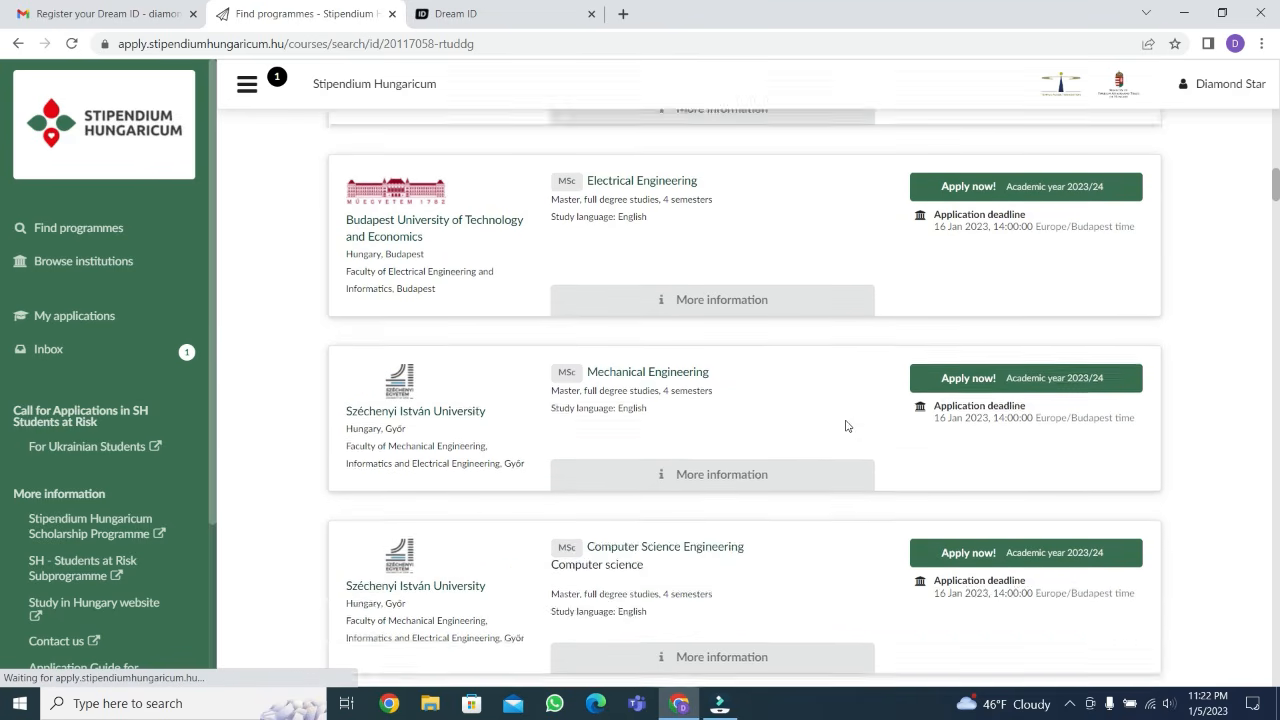
scroll(674, 397, down, 10)
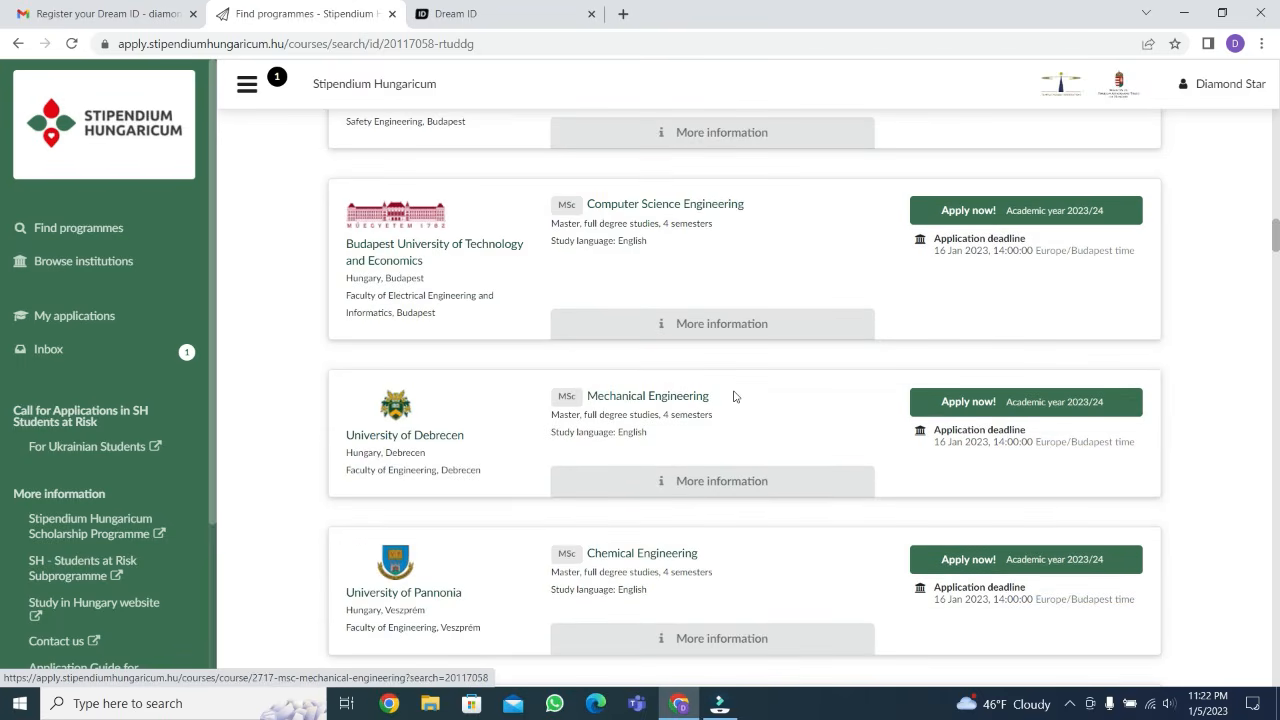
scroll(733, 397, down, 8)
scroll(733, 397, down, 10)
scroll(733, 397, up, 8)
scroll(733, 397, down, 10)
scroll(733, 397, up, 5)
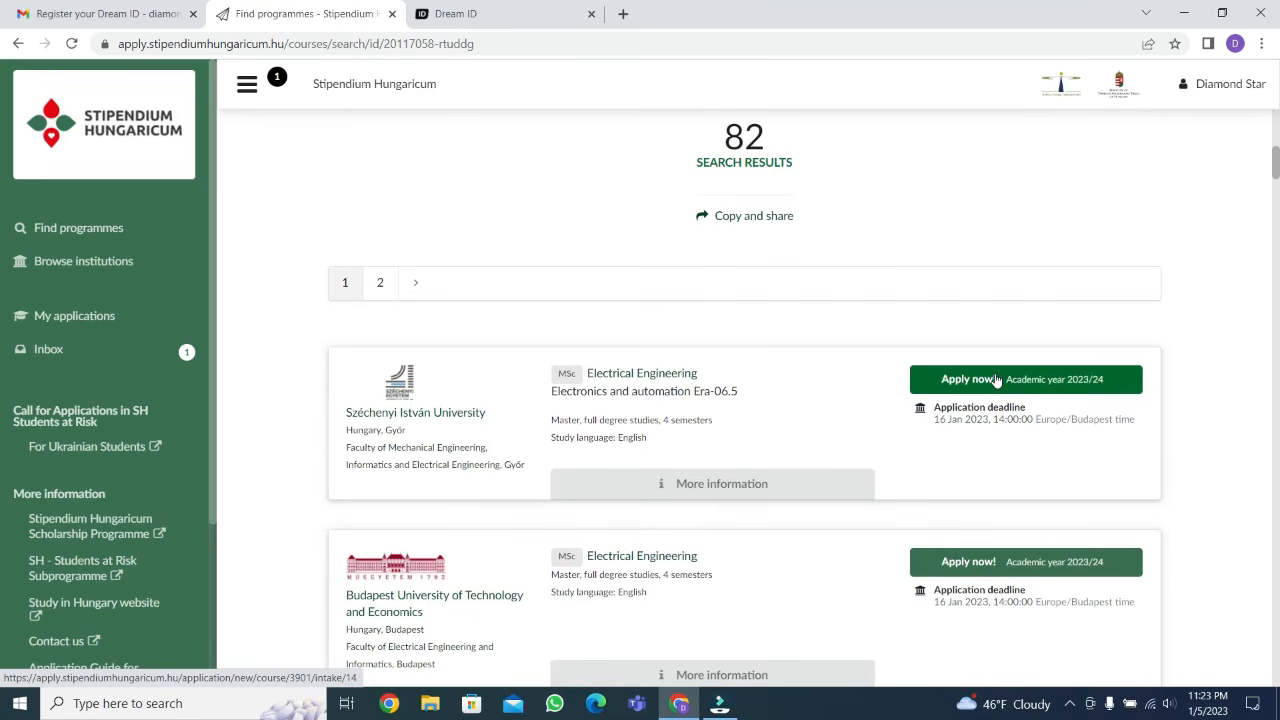
Start a 2023/24 application for the Electrical Engineering MSc at Széchenyi István University
click(996, 380)
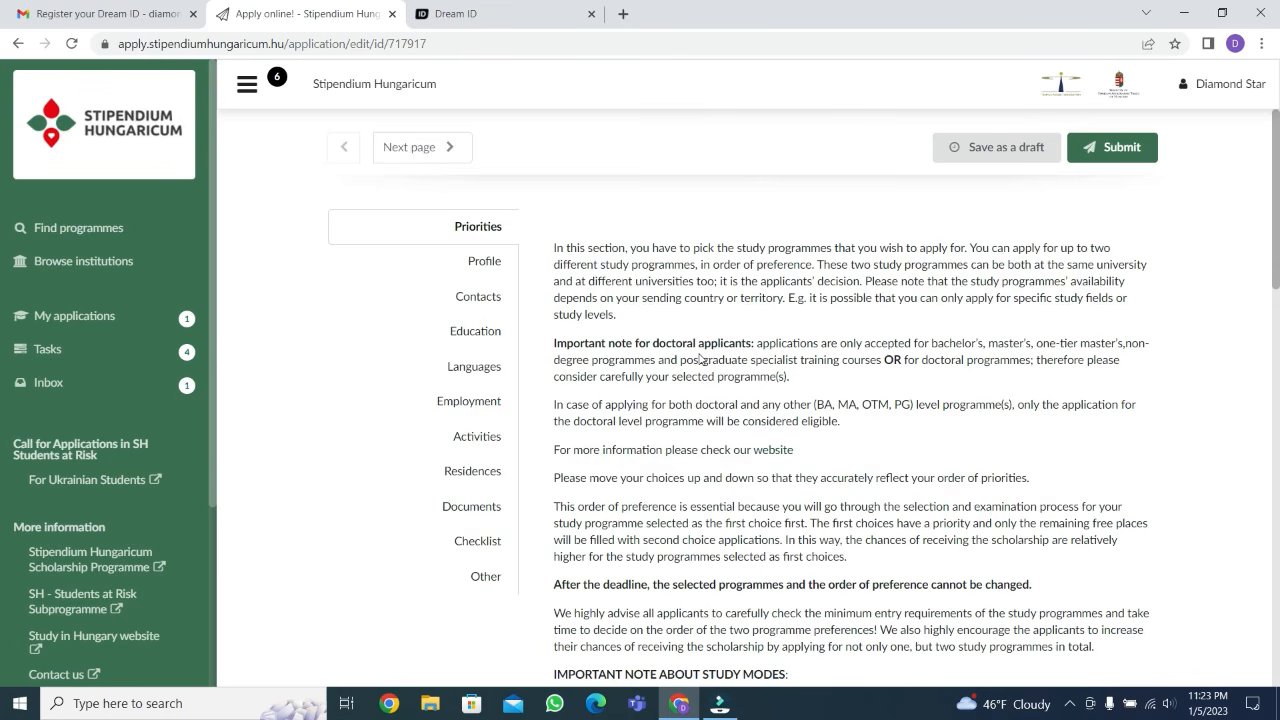
scroll(700, 360, down, 6)
scroll(700, 358, down, 5)
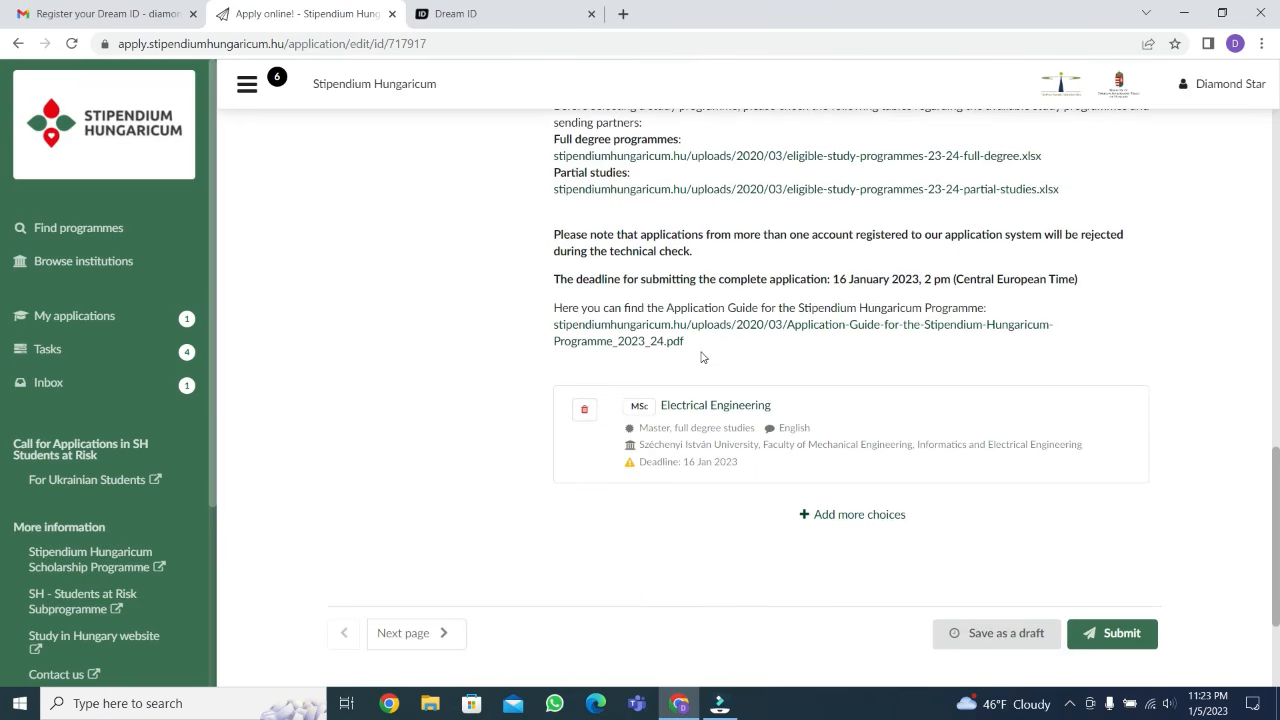
Begin adding a second programme choice by searching the master's programmes for "electrical engineering"
click(870, 518)
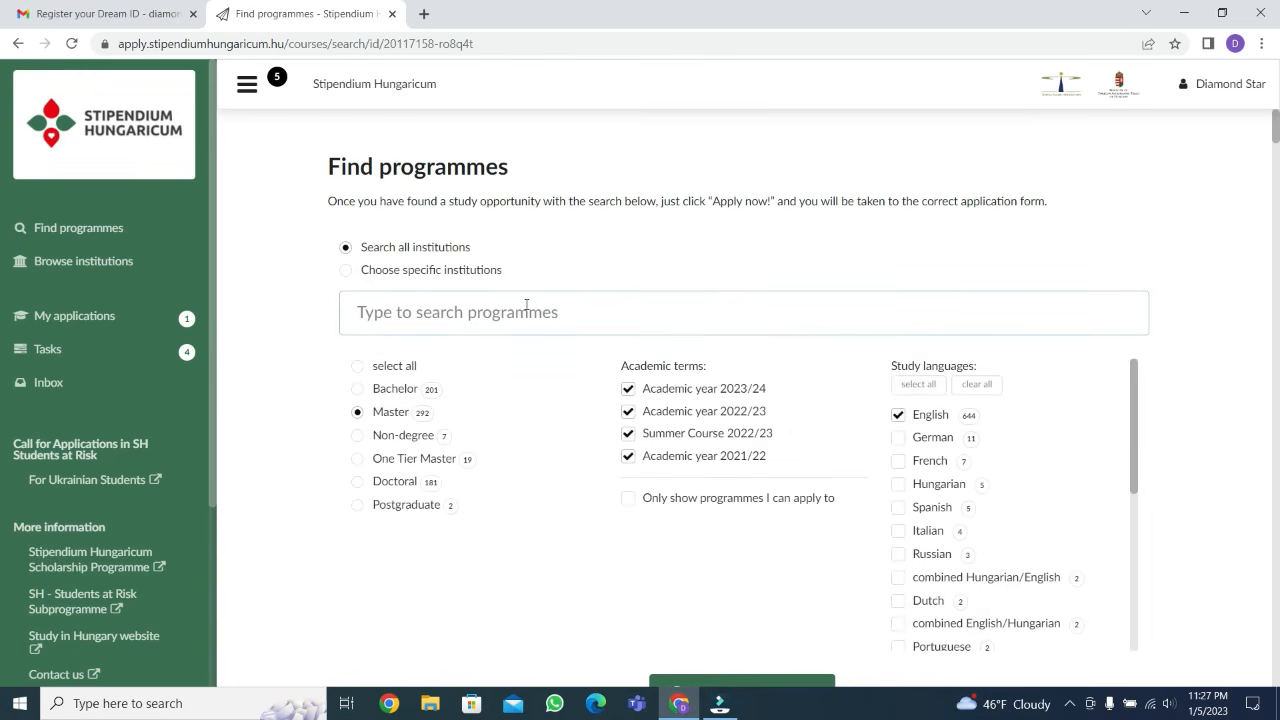
click(526, 305)
text(e)
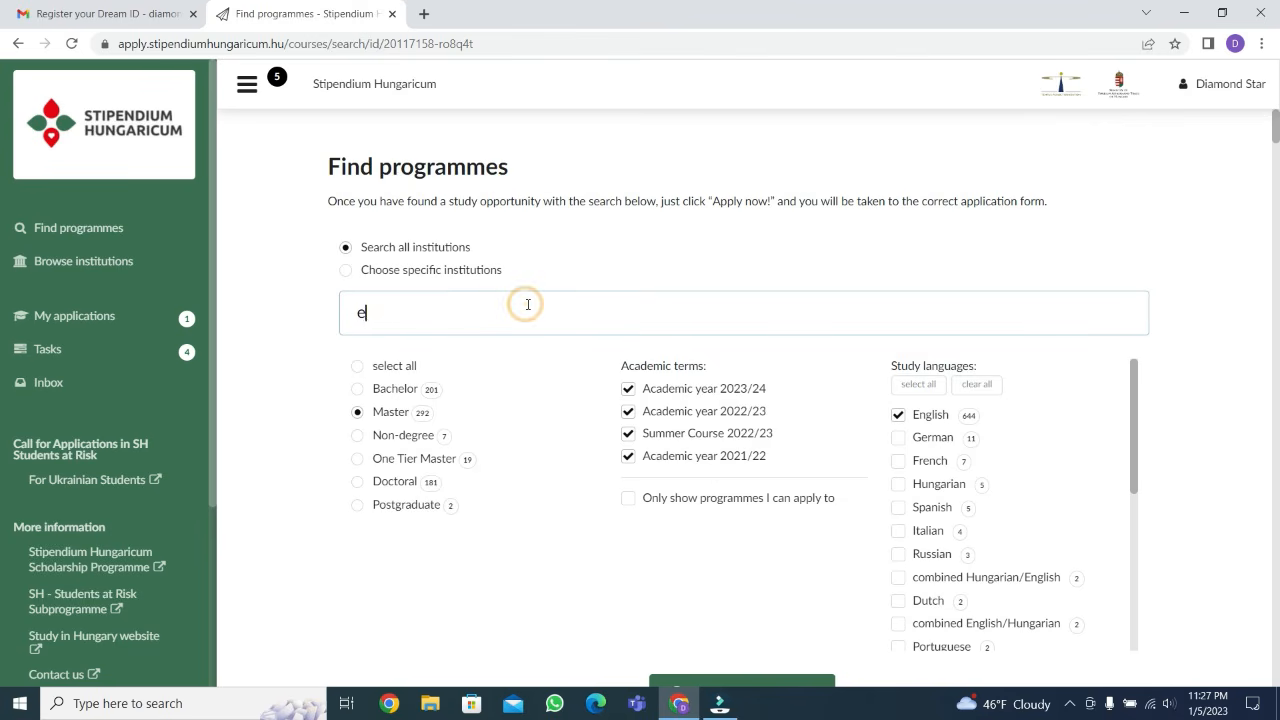
text(lectrical engineering)
key(Return)
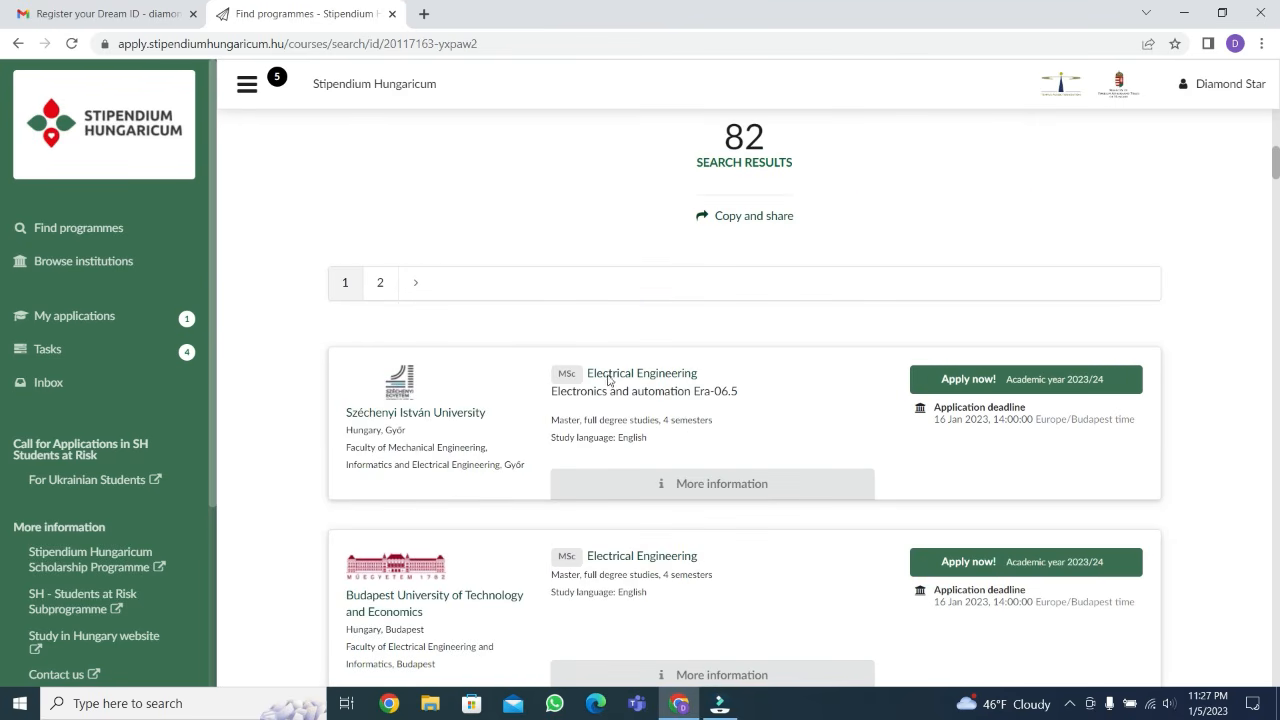
Add the Electrical Engineering MSc at Budapest University of Technology and Economics to the application as the second choice
scroll(640, 449, down, 1)
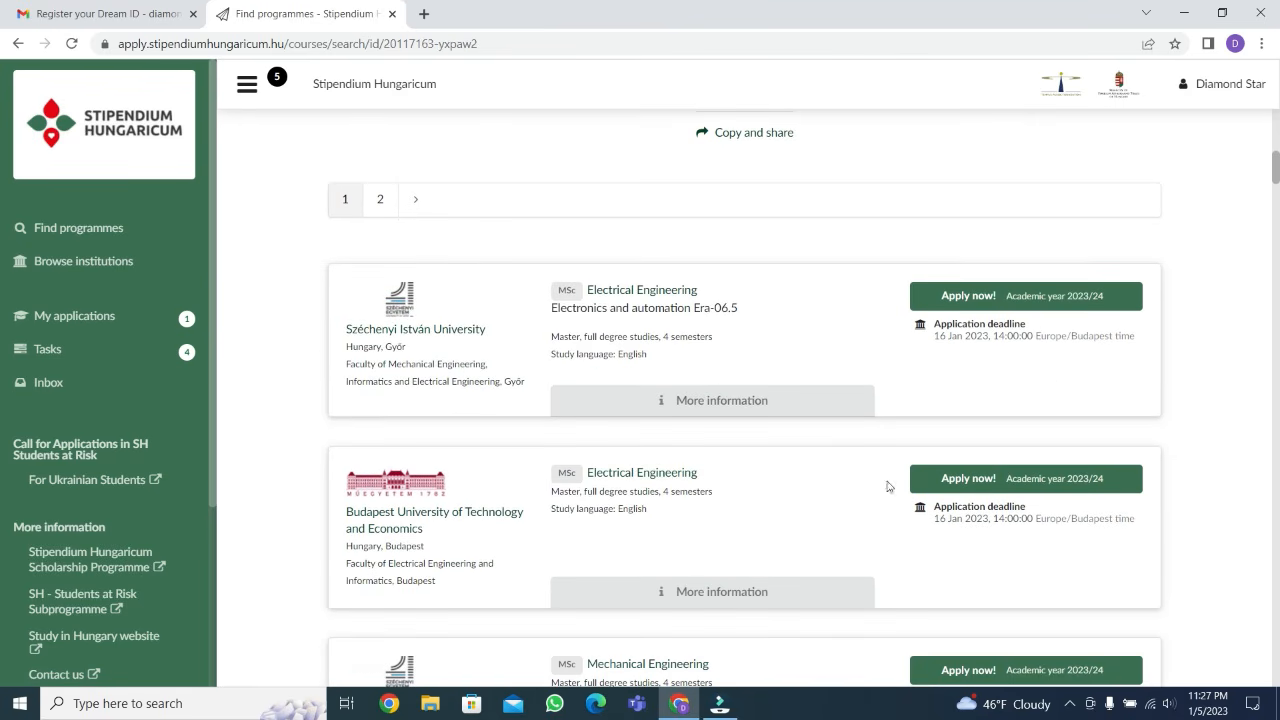
click(982, 478)
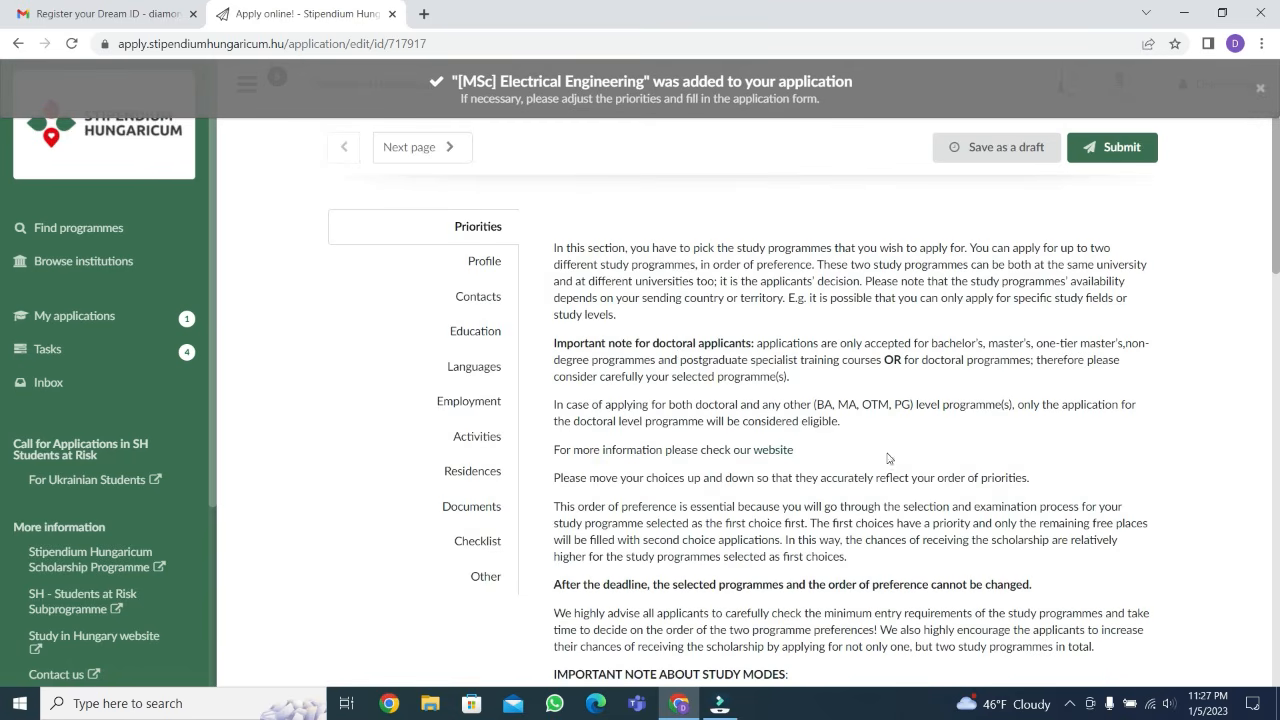
scroll(924, 469, down, 15)
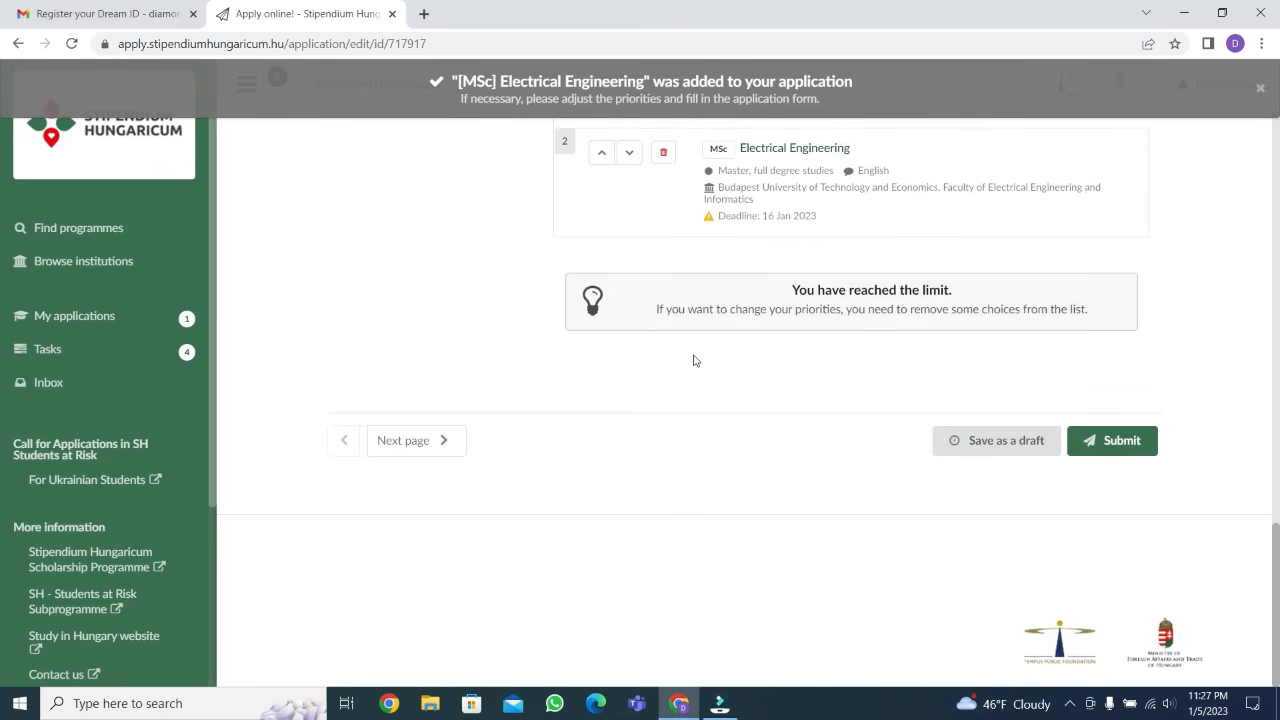
scroll(684, 360, up, 4)
scroll(733, 423, down, 2)
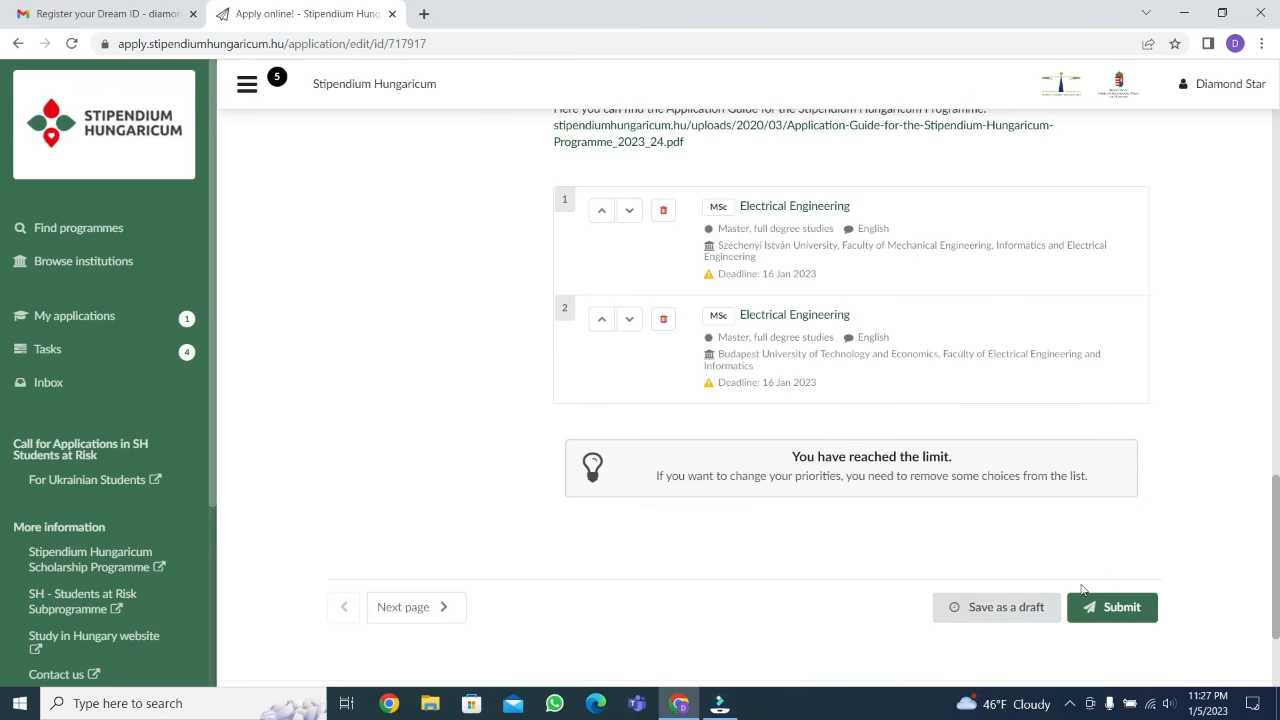
Save the application with both programme choices as a draft and advance to its Profile section
scroll(1067, 565, up, 1)
scroll(1067, 565, up, 1)
scroll(1076, 643, down, 2)
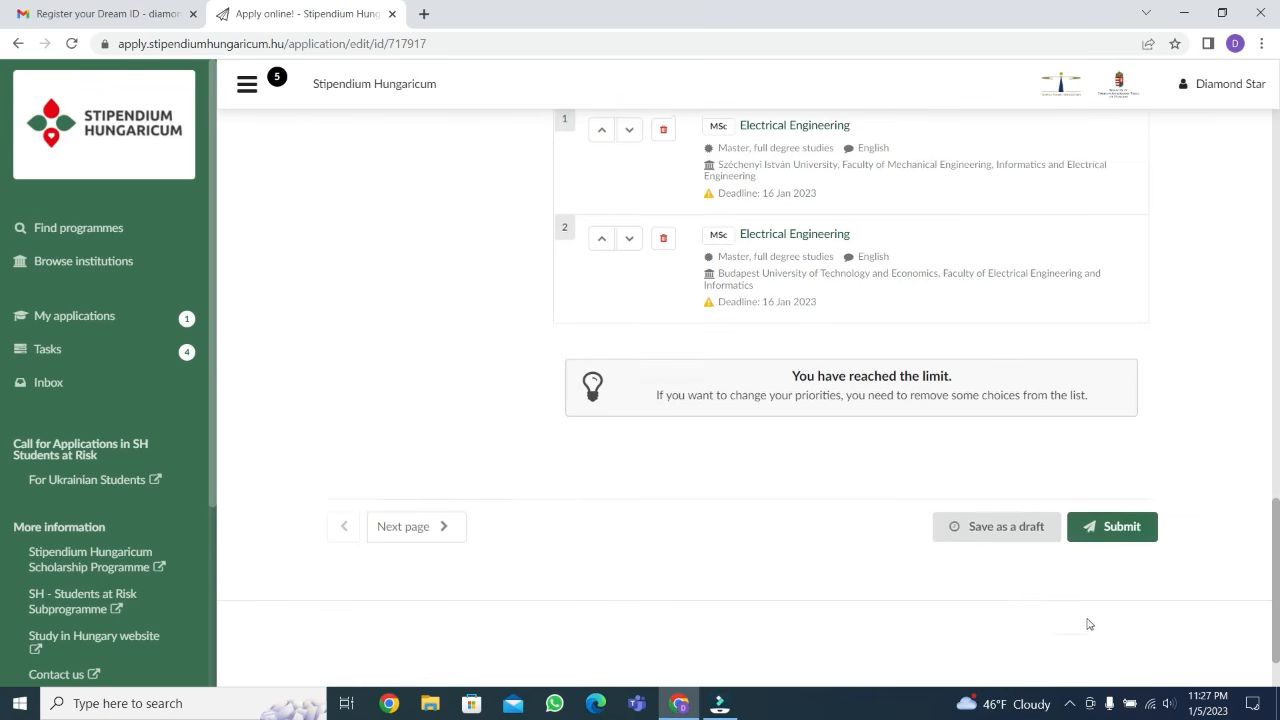
click(995, 525)
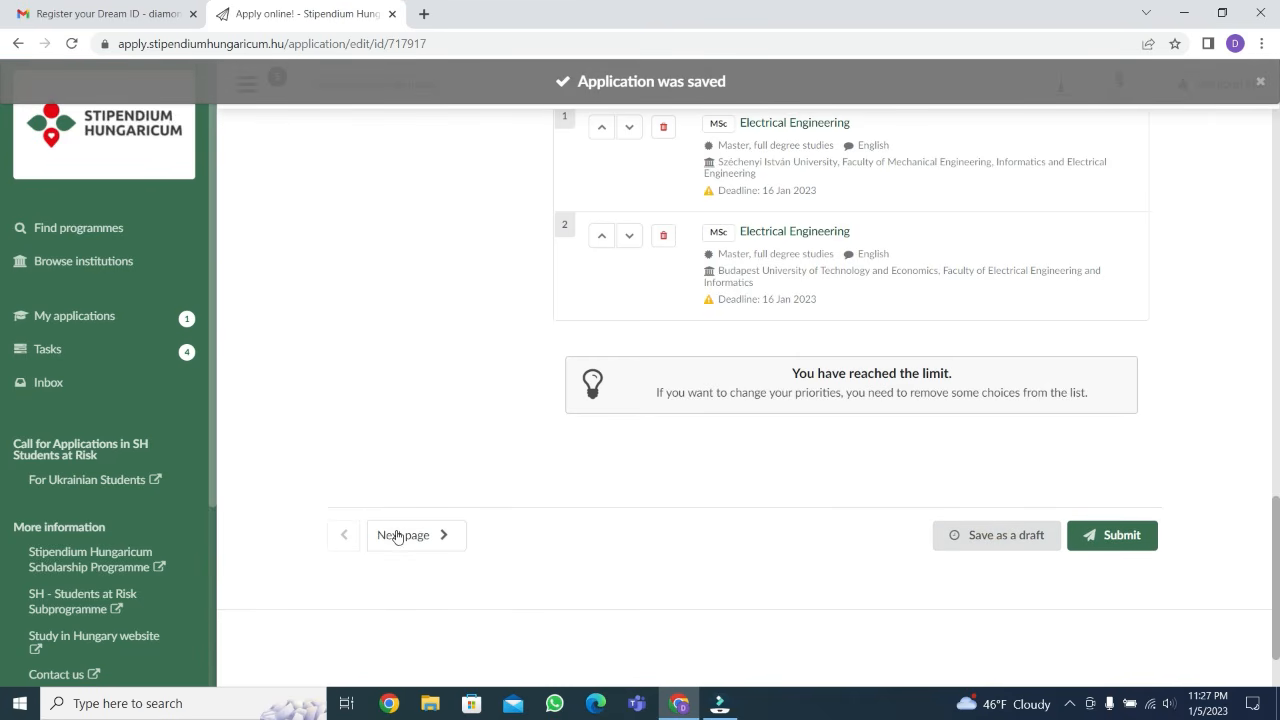
click(438, 537)
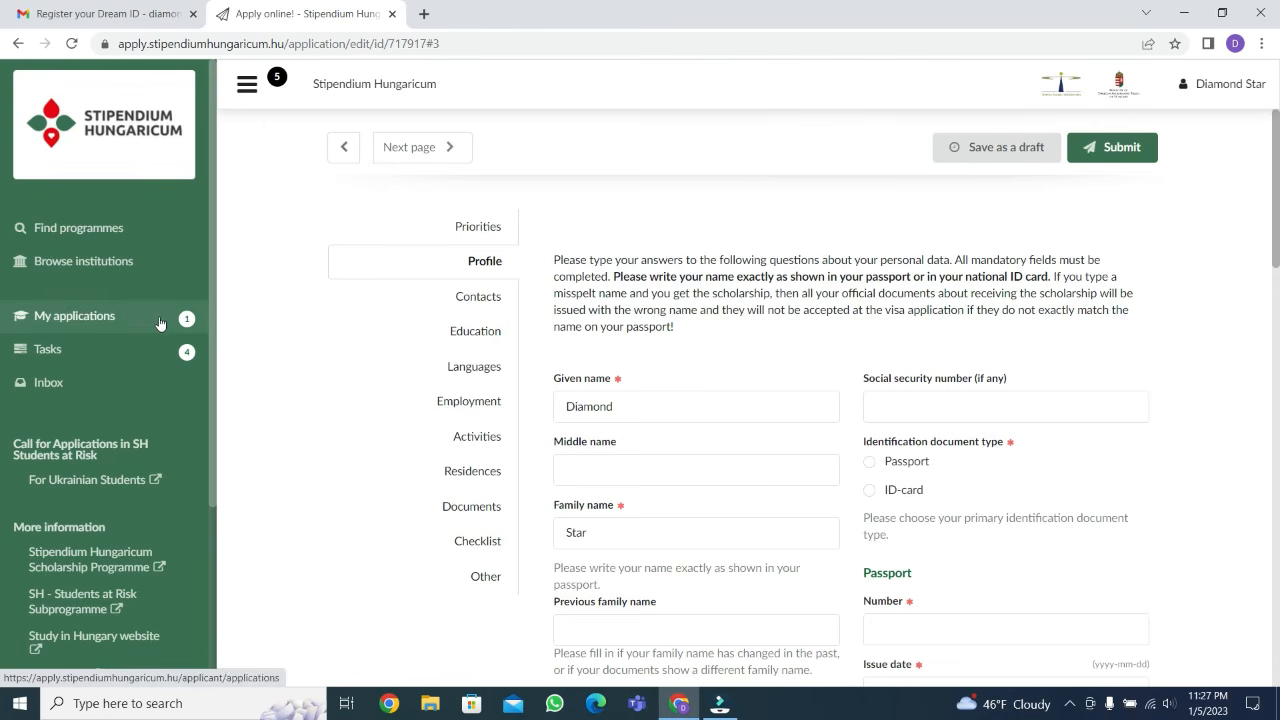
Leave the form and review the 2023/24 draft and its two programme choices in the list of own applications
click(88, 319)
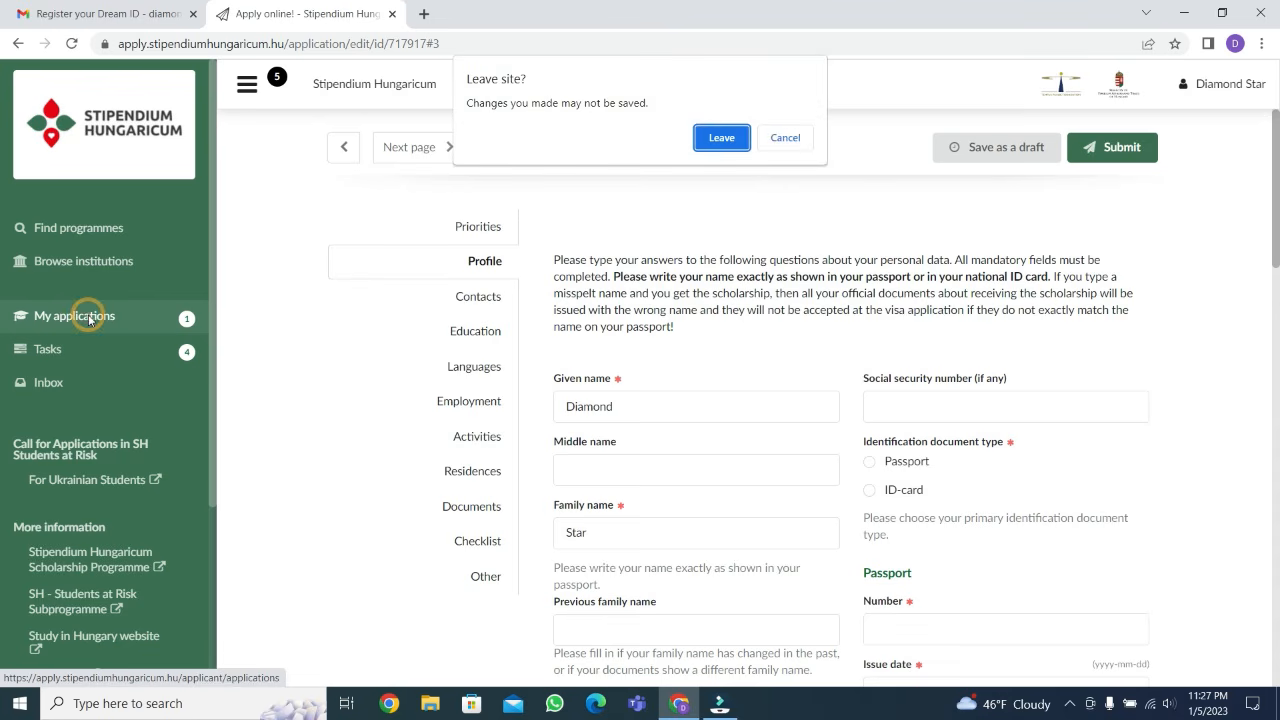
click(721, 138)
scroll(716, 407, down, 3)
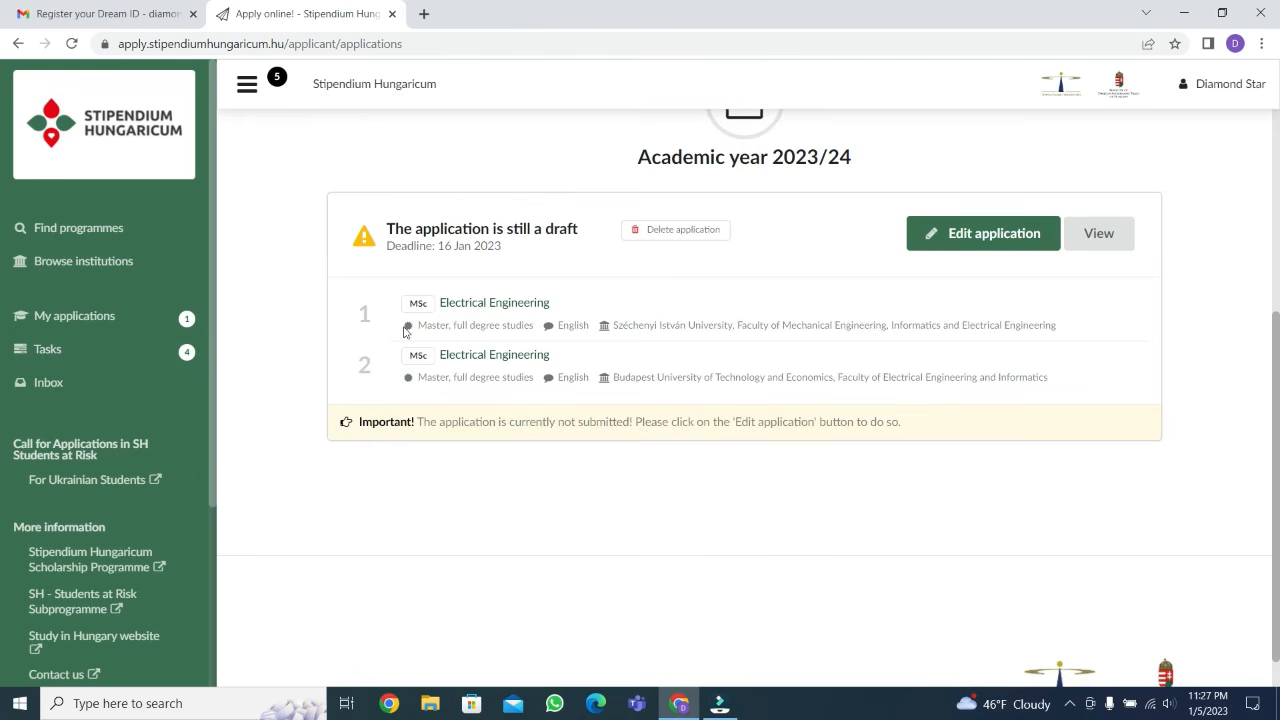
scroll(777, 371, up, 1)
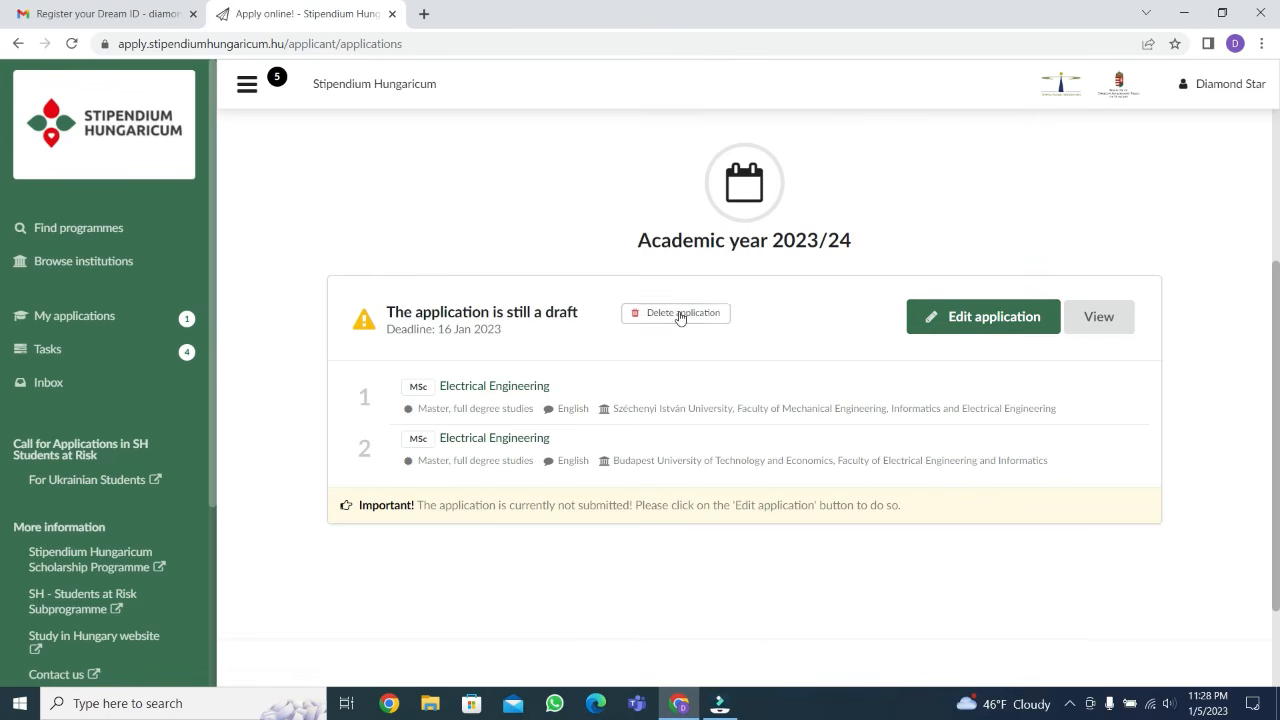
Reopen the draft application for editing and go to its Profile section
click(964, 317)
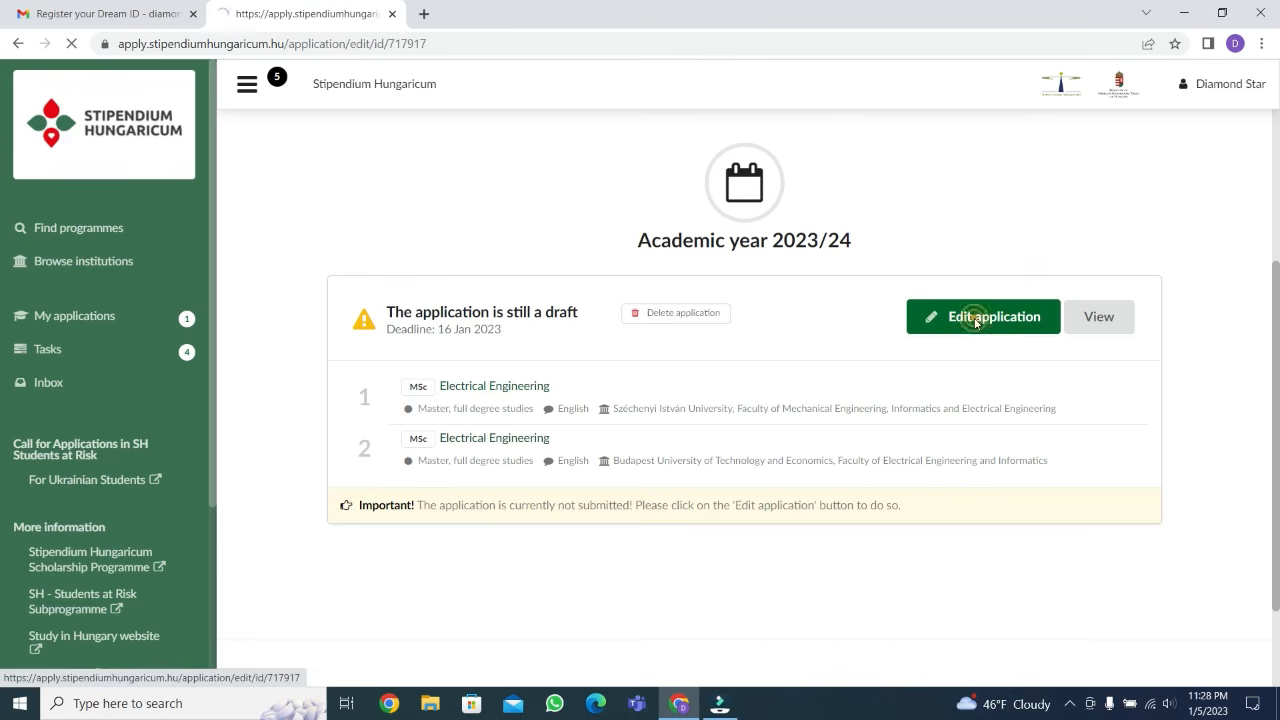
scroll(669, 312, down, 10)
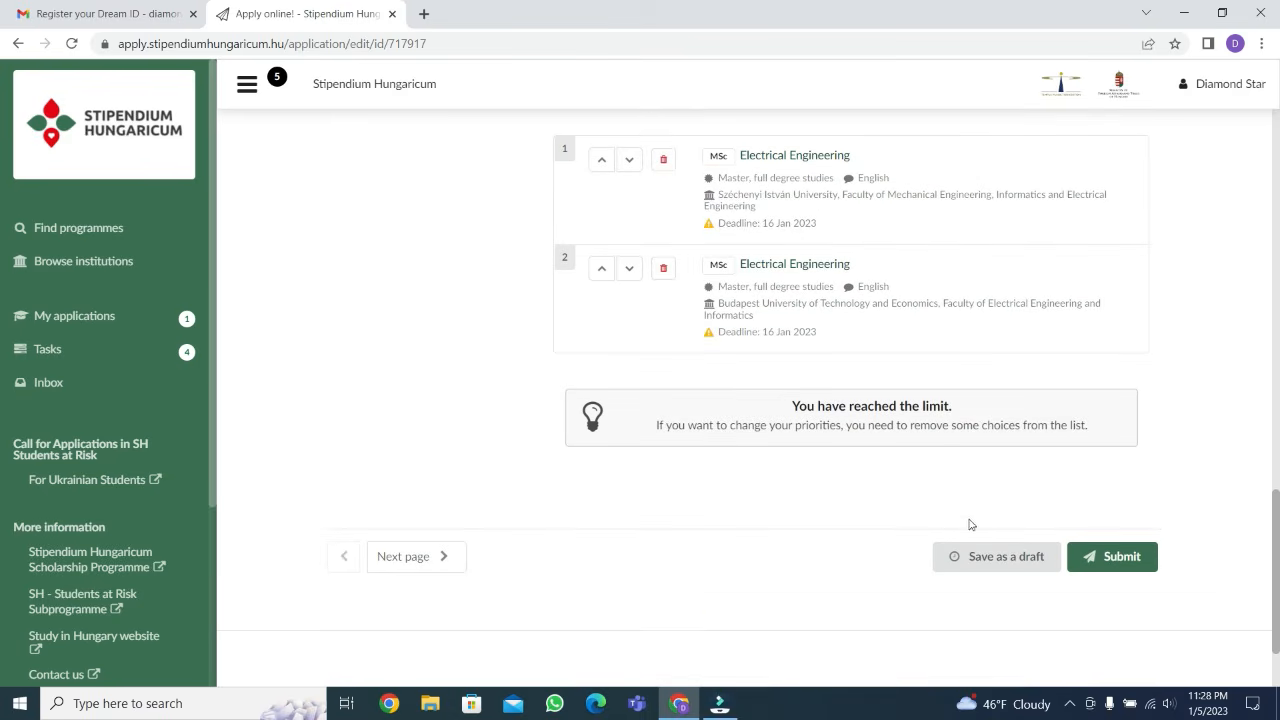
click(444, 558)
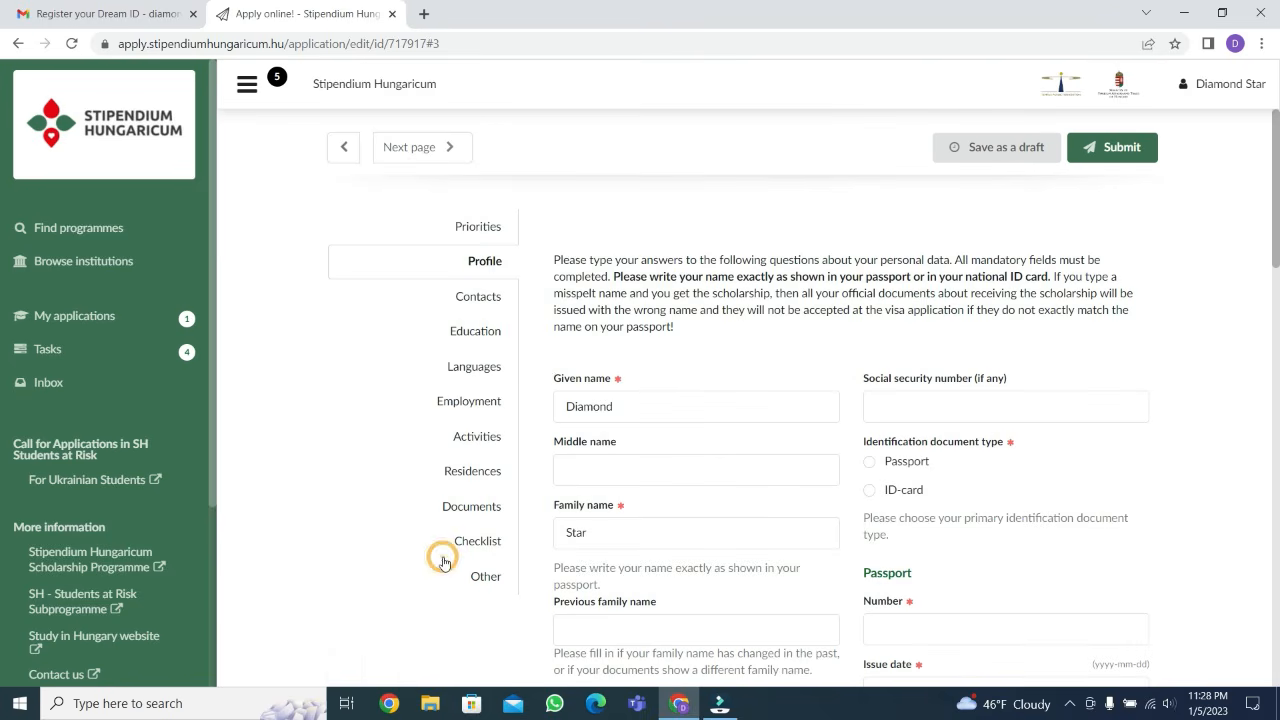
scroll(650, 397, down, 1)
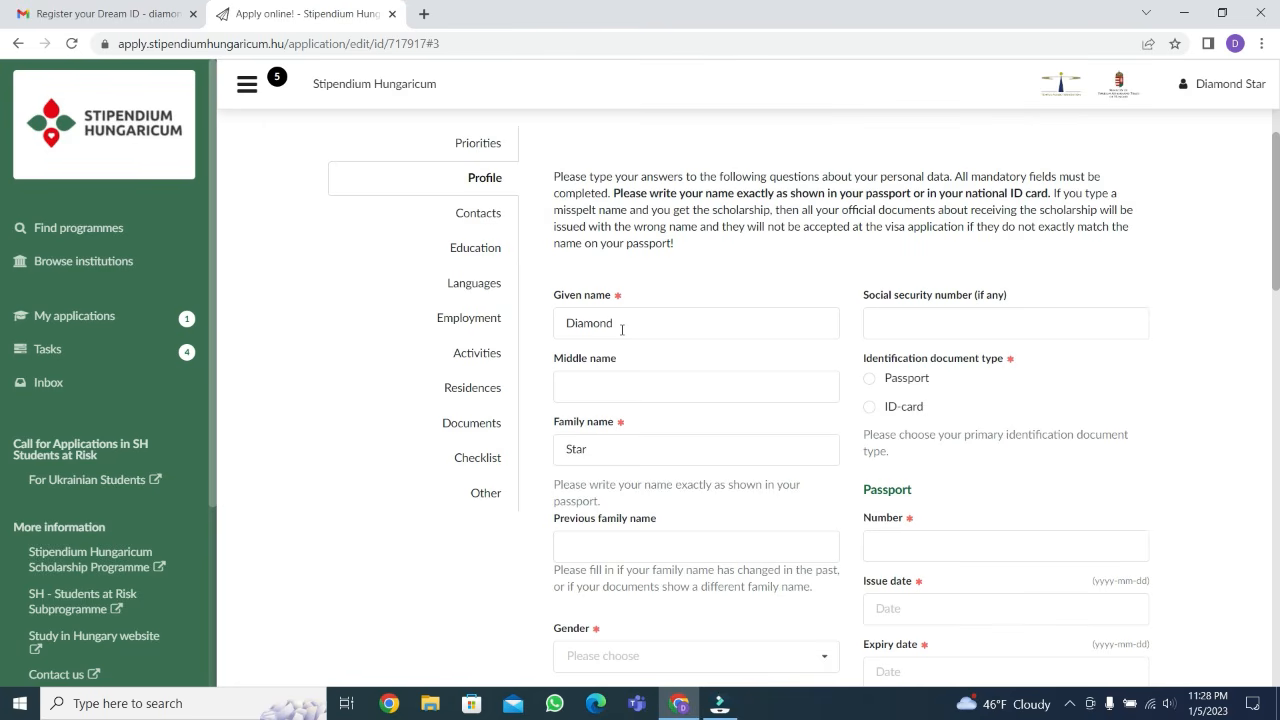
double_click(605, 448)
click(634, 449)
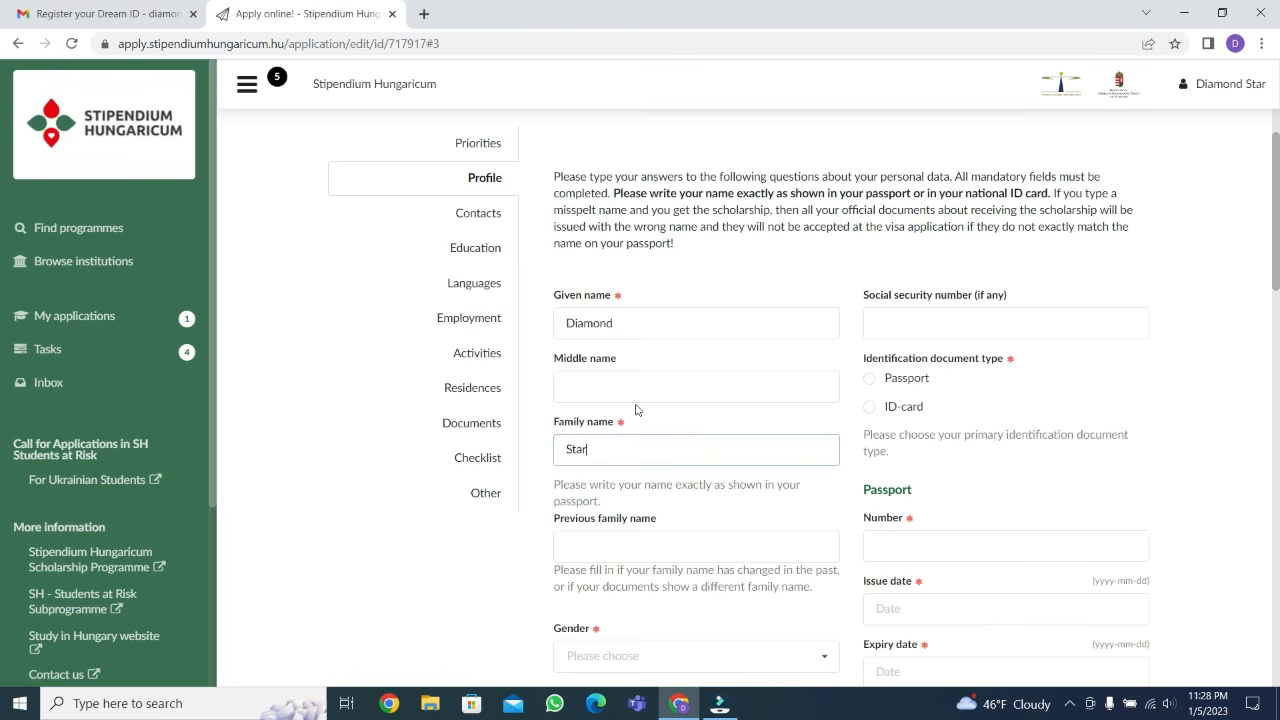
click(594, 383)
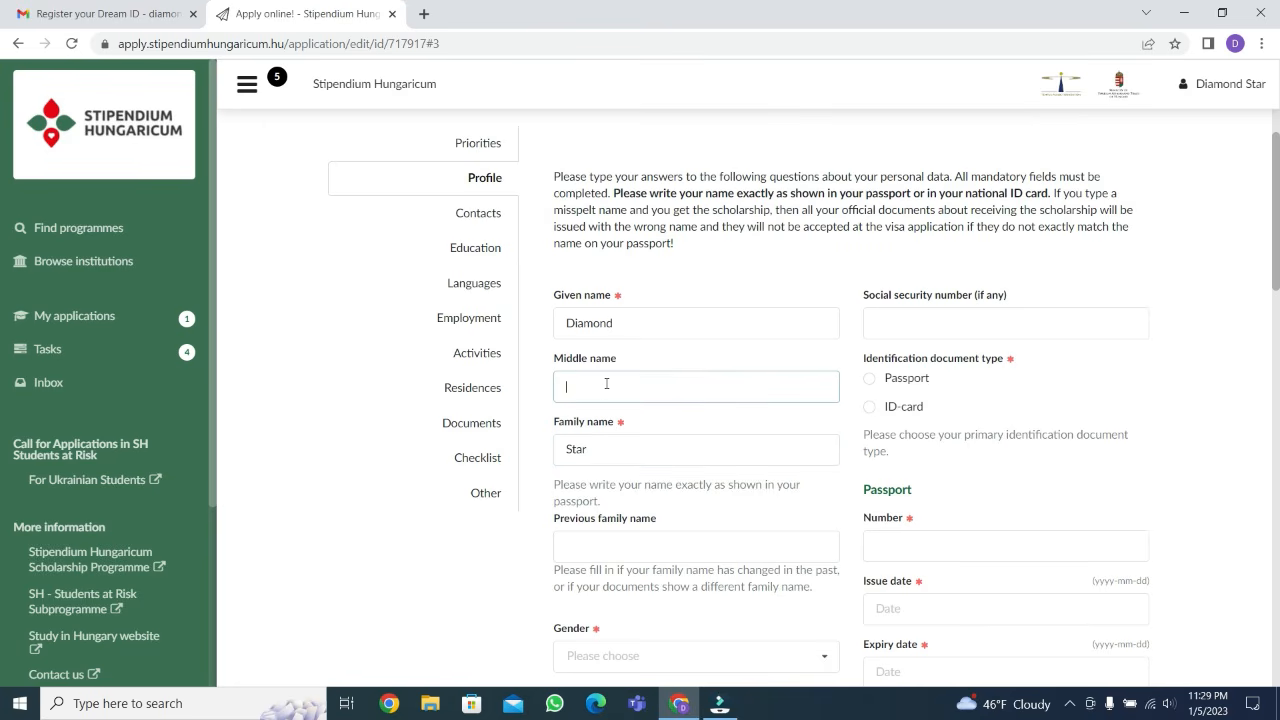
double_click(626, 321)
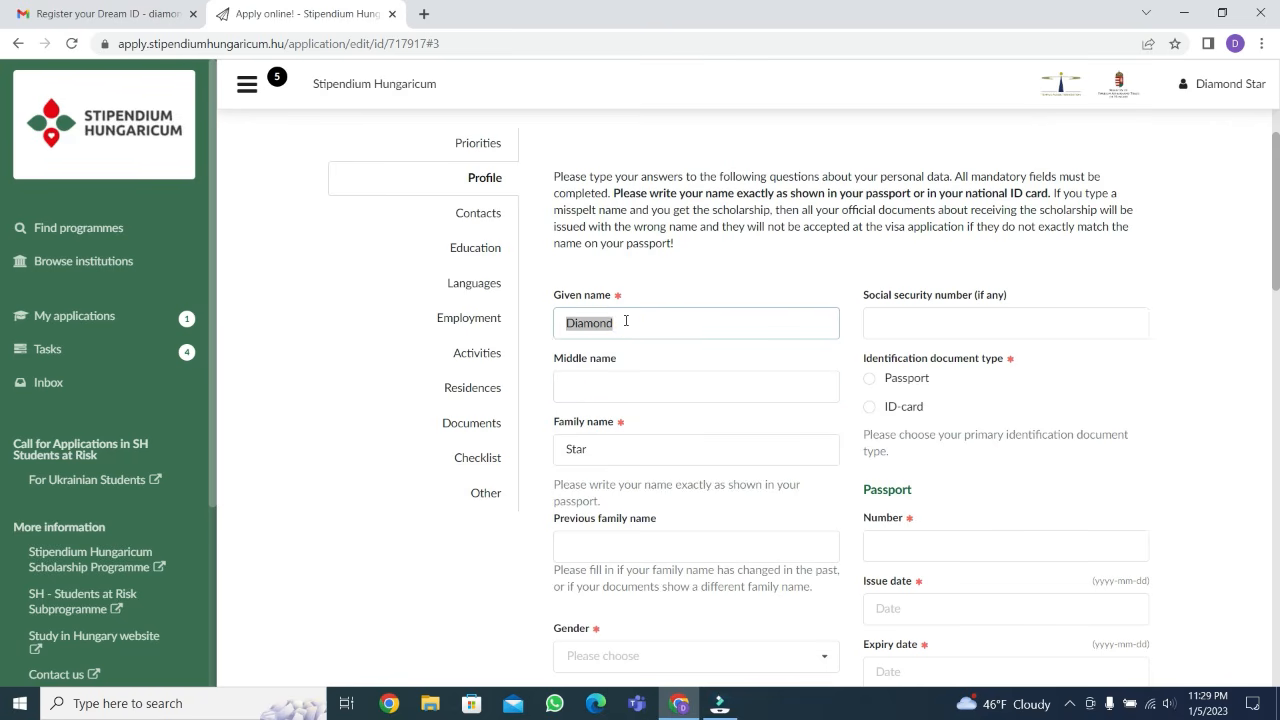
click(586, 386)
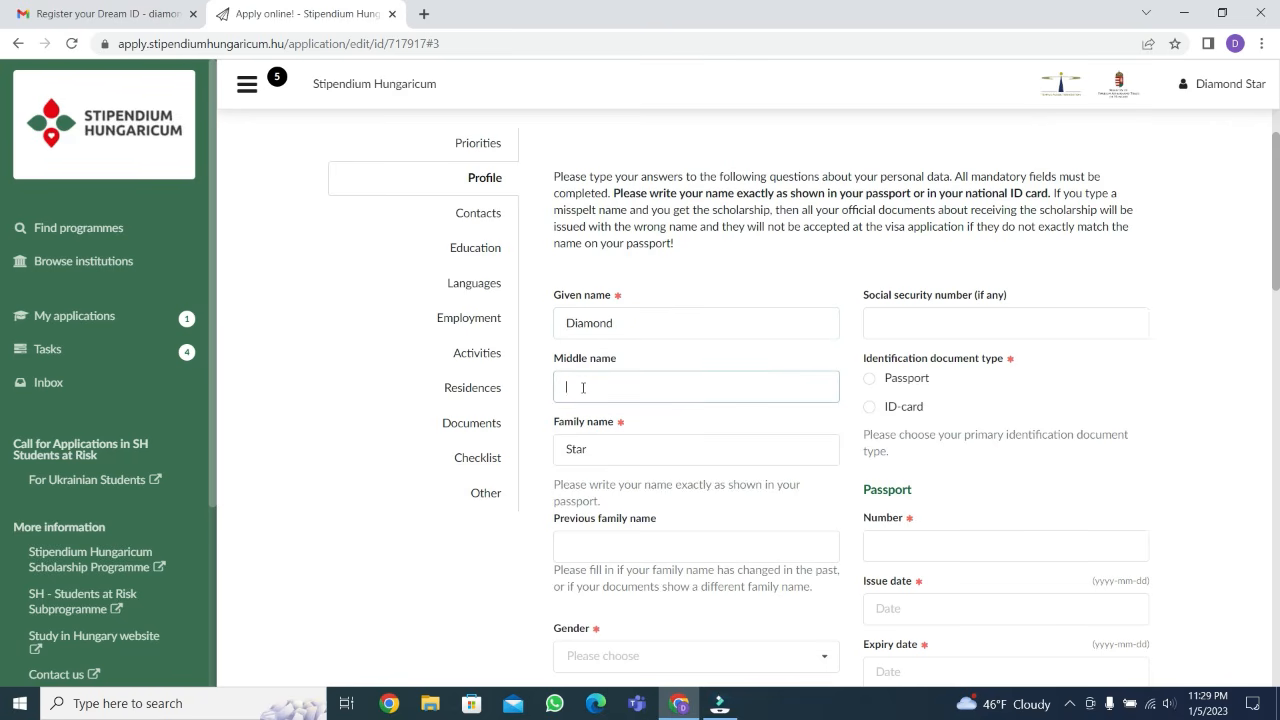
text(gold copper)
key(BackSpace)
key(BackSpace)
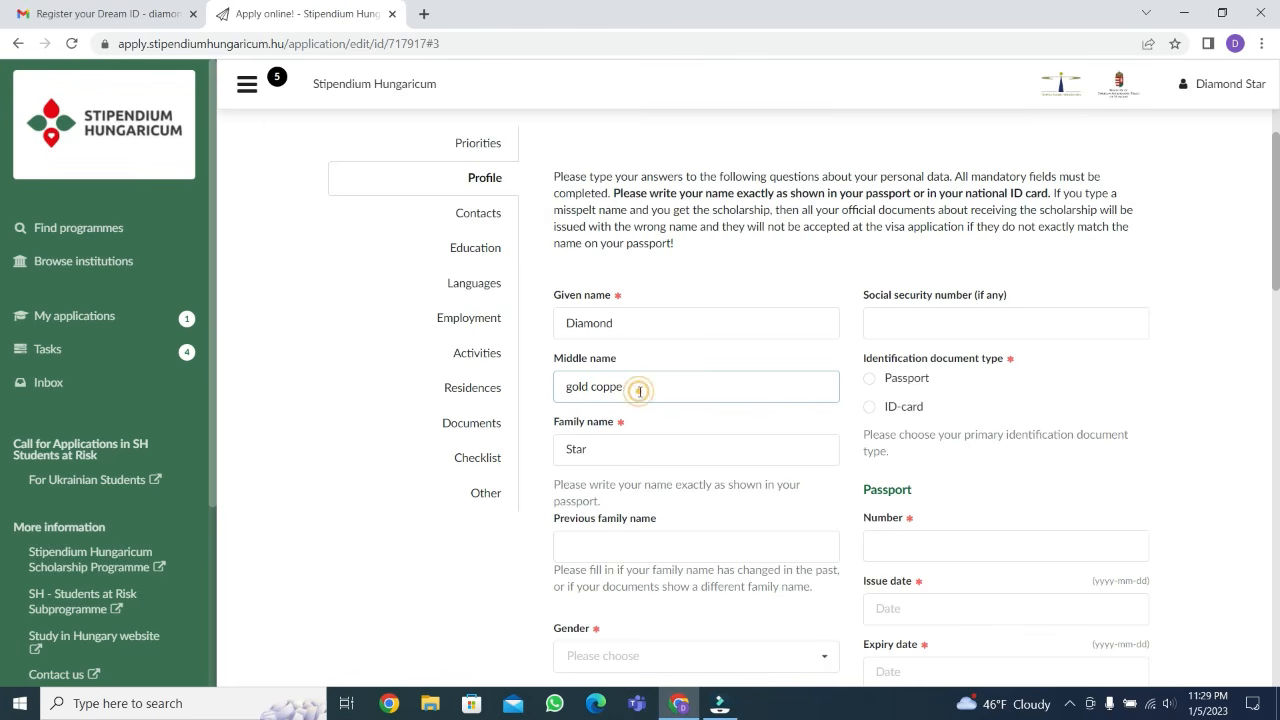
key(BackSpace)
key(BackSpace)
key(BackSpace)
key(BackSpace)
key(BackSpace)
key(BackSpace)
key(BackSpace)
key(BackSpace)
key(BackSpace)
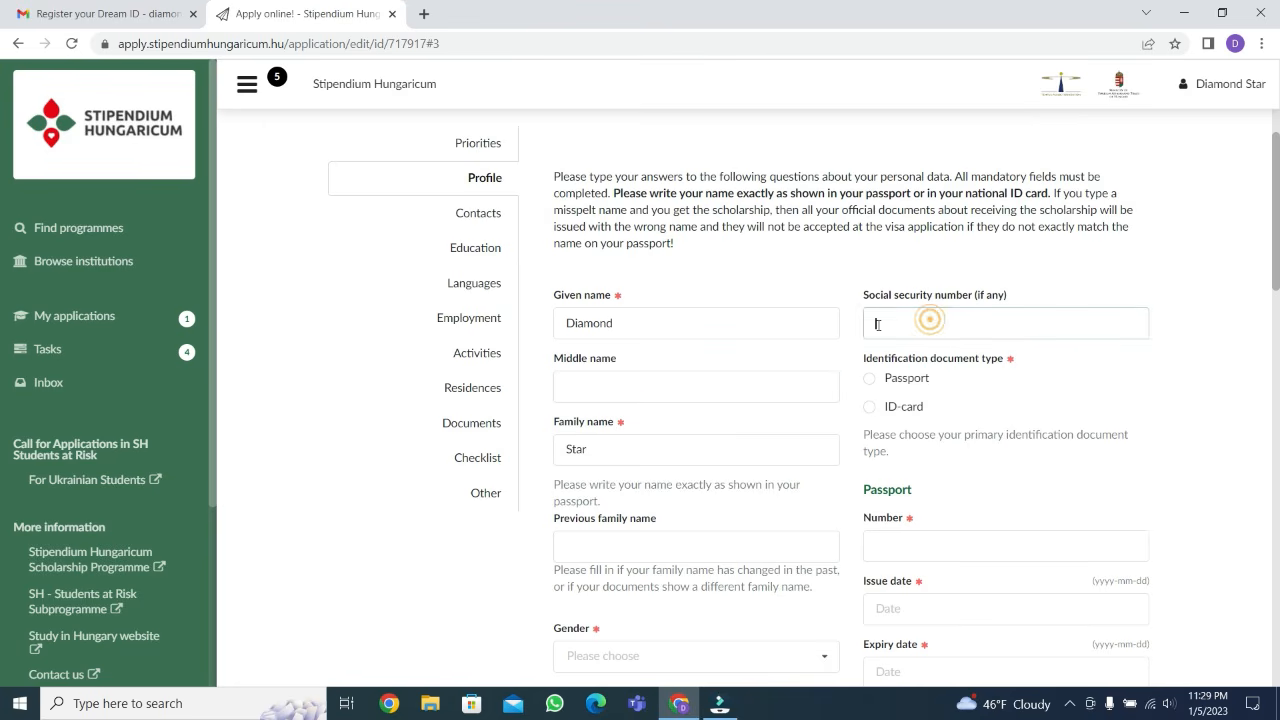
drag(862, 294, 1022, 316)
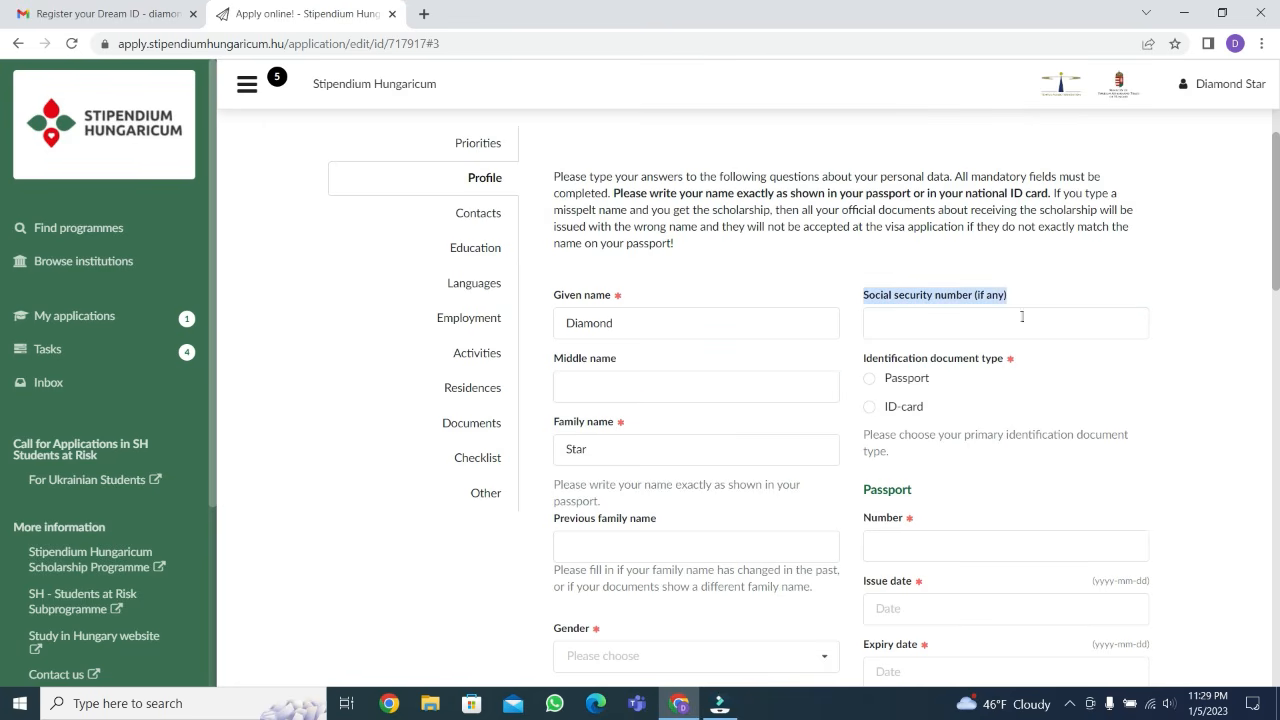
click(965, 366)
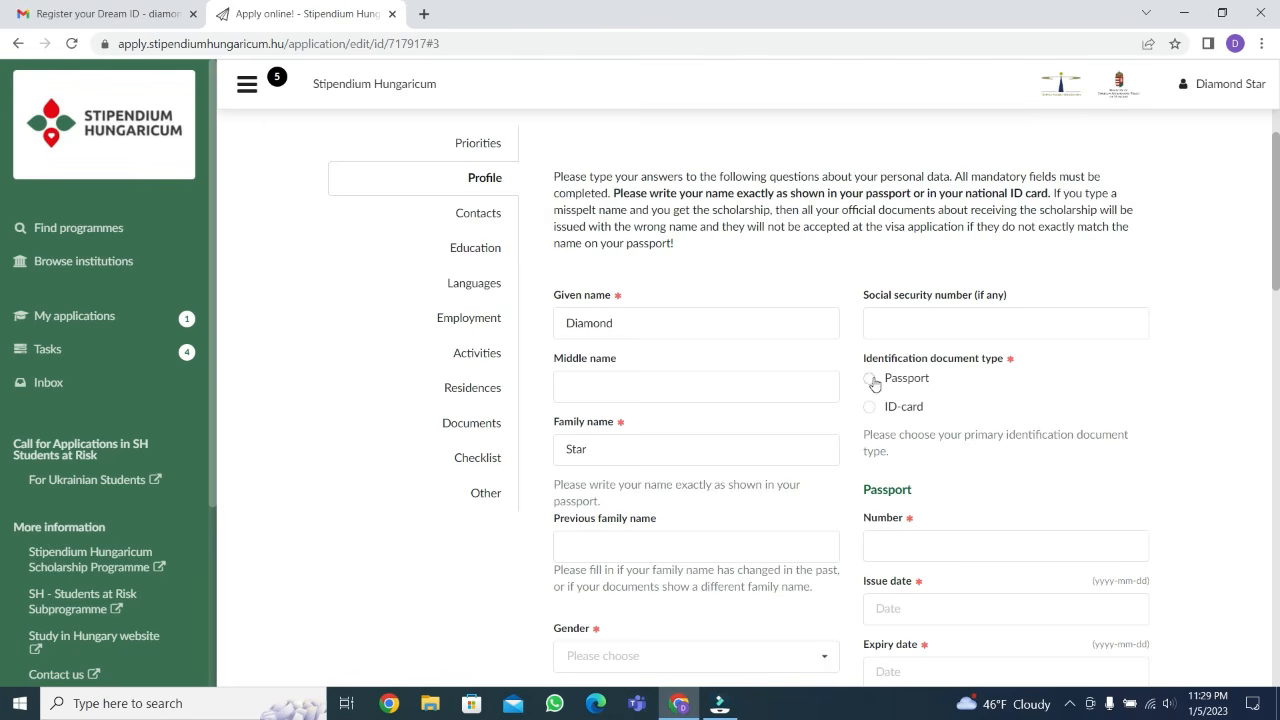
Choose Passport as the primary identification document type in the profile
click(870, 413)
click(871, 381)
scroll(637, 260, down, 1)
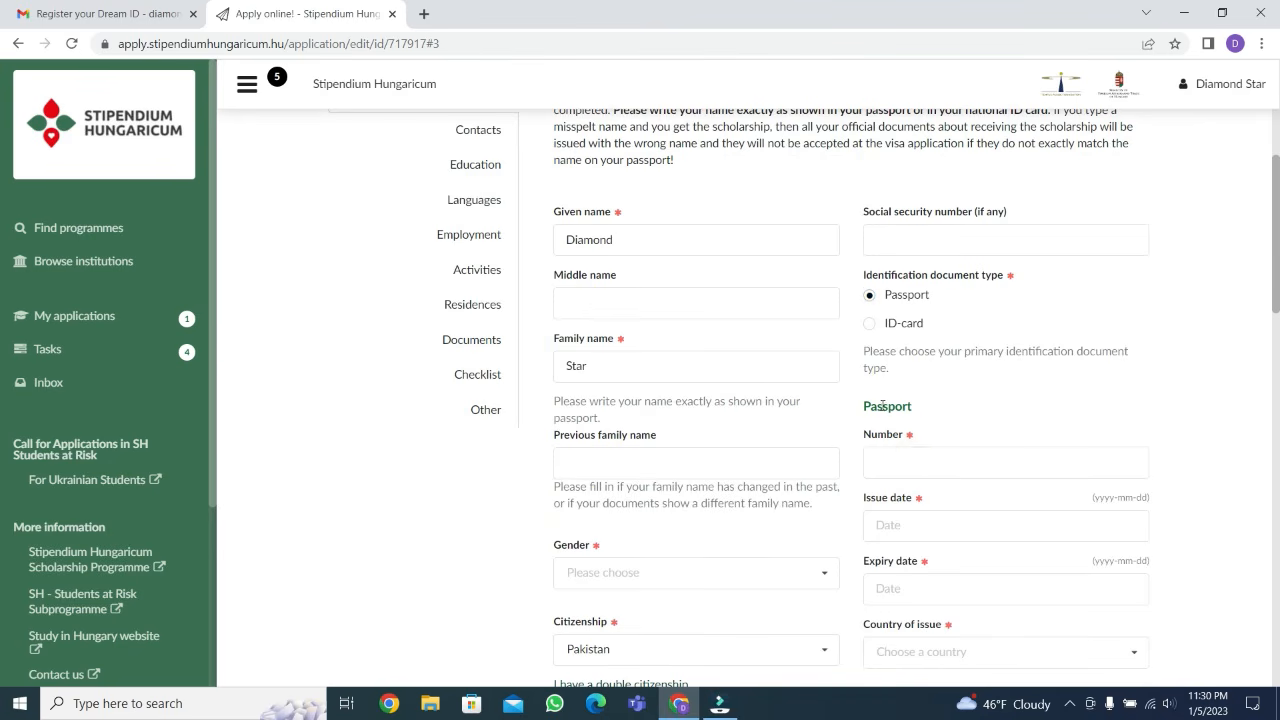
scroll(860, 405, down, 2)
scroll(743, 377, up, 1)
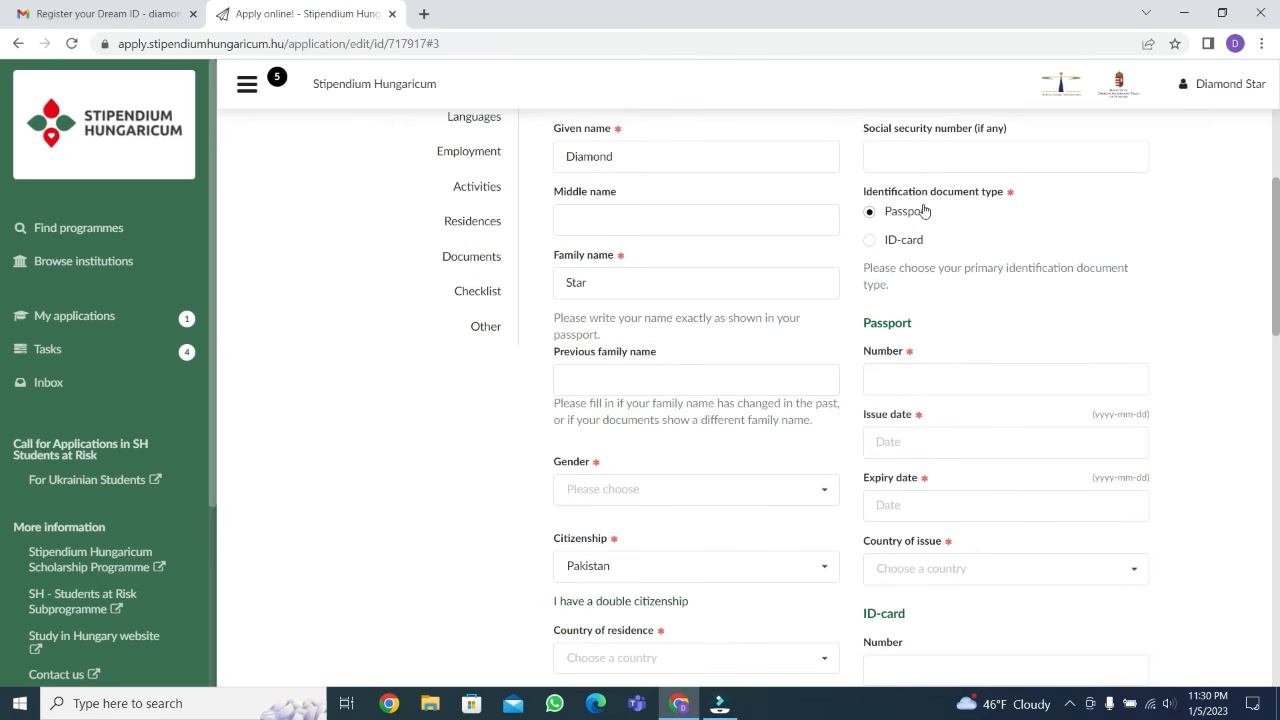
Enter the applicant's passport number in the profile's passport details
click(905, 382)
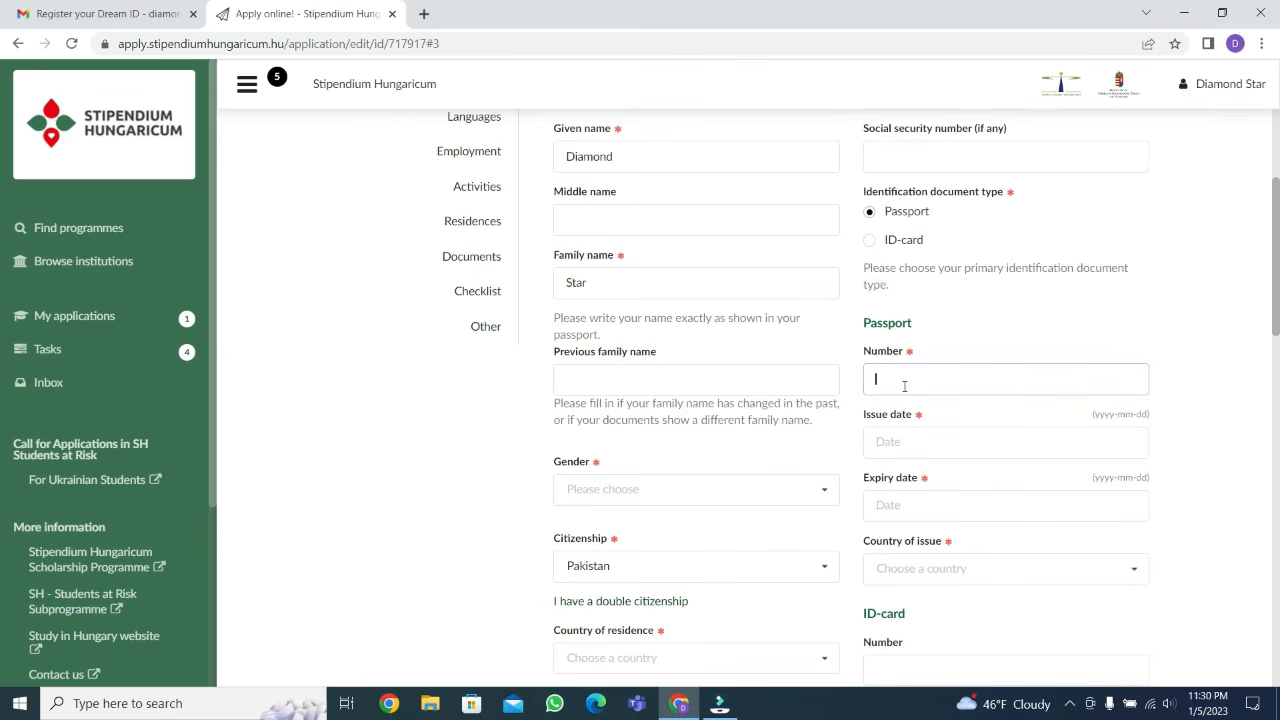
text(hiugubdvuv)
Set the passport's issue date to 2021-07-14 and its expiry date to 2029-11-22
click(916, 440)
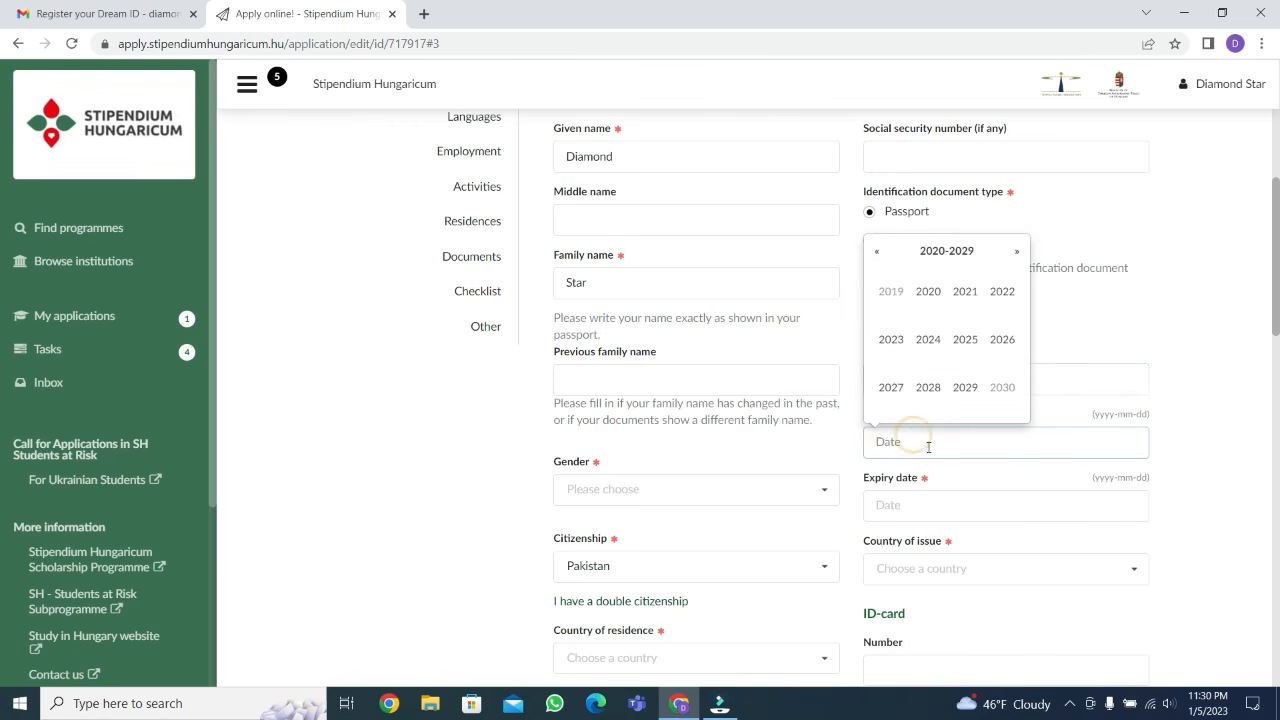
click(964, 292)
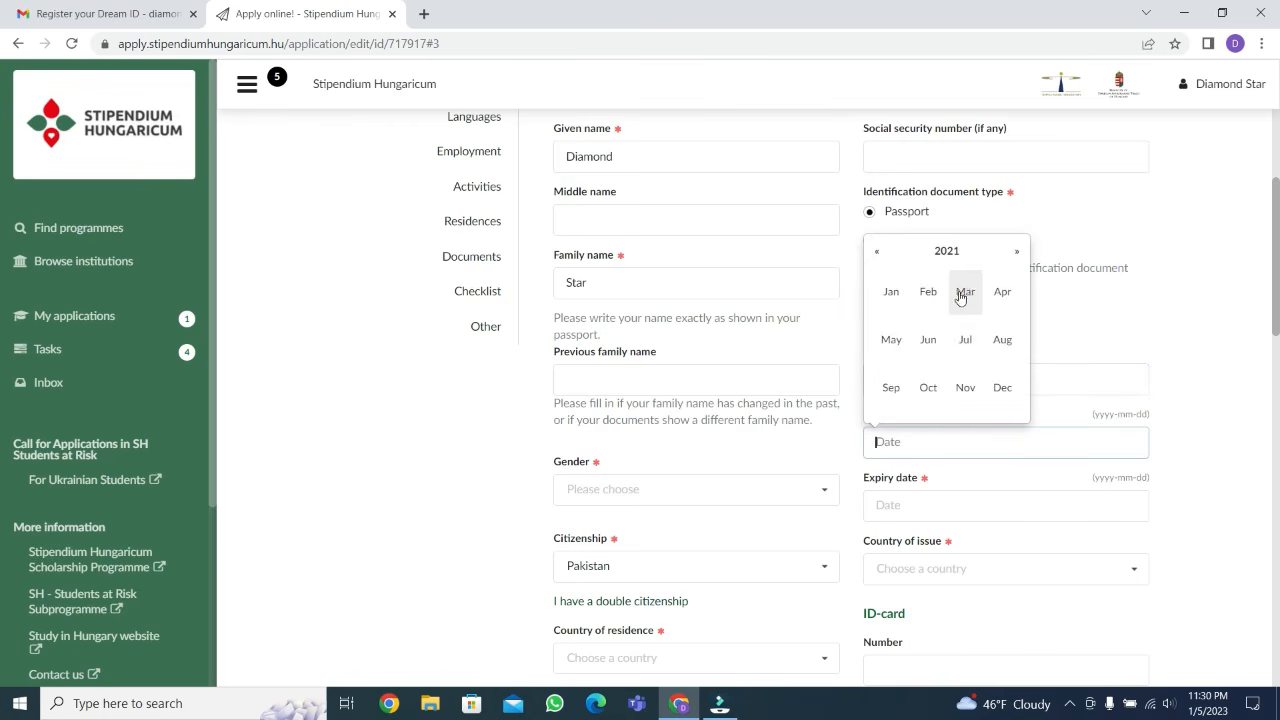
click(966, 341)
click(936, 330)
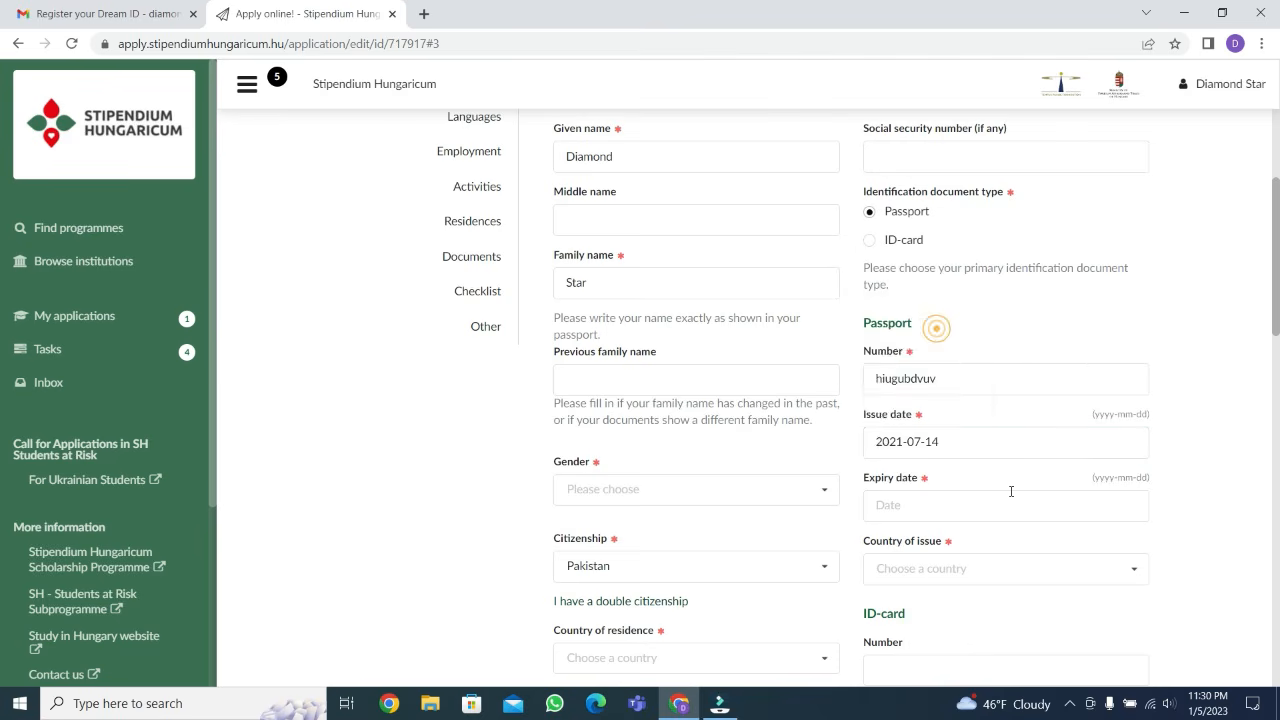
click(958, 504)
click(963, 450)
click(964, 451)
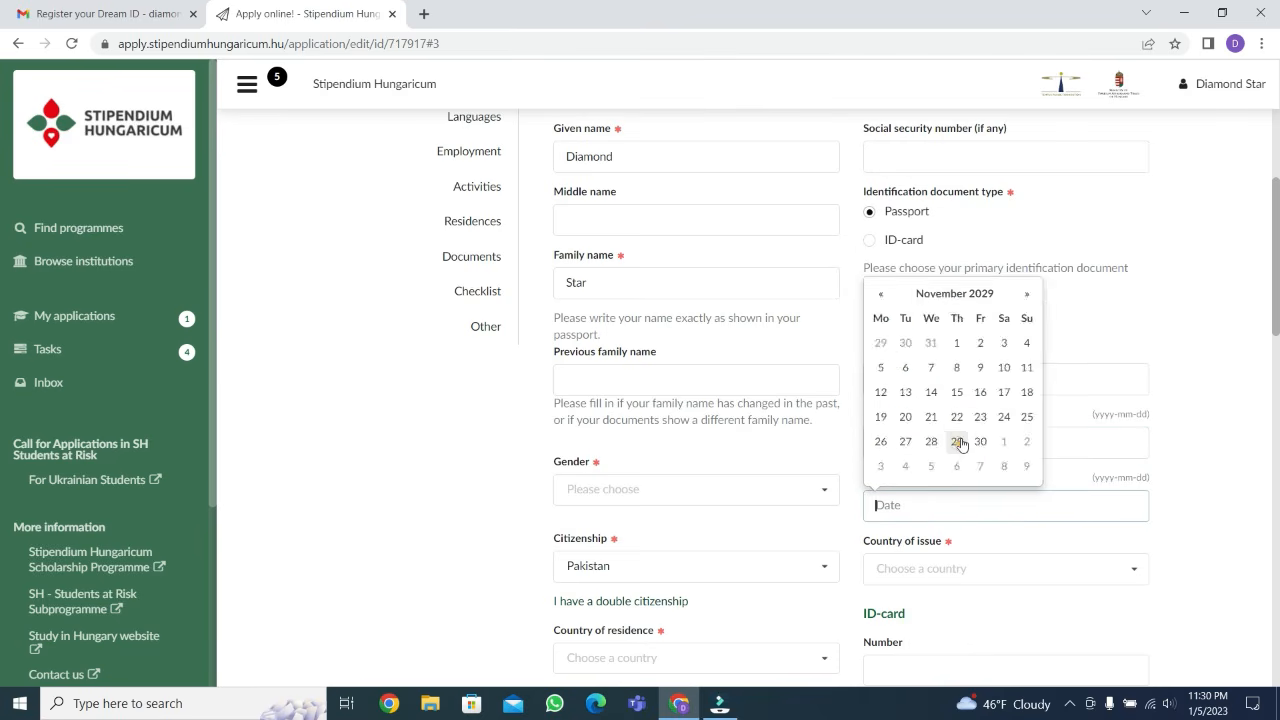
click(966, 418)
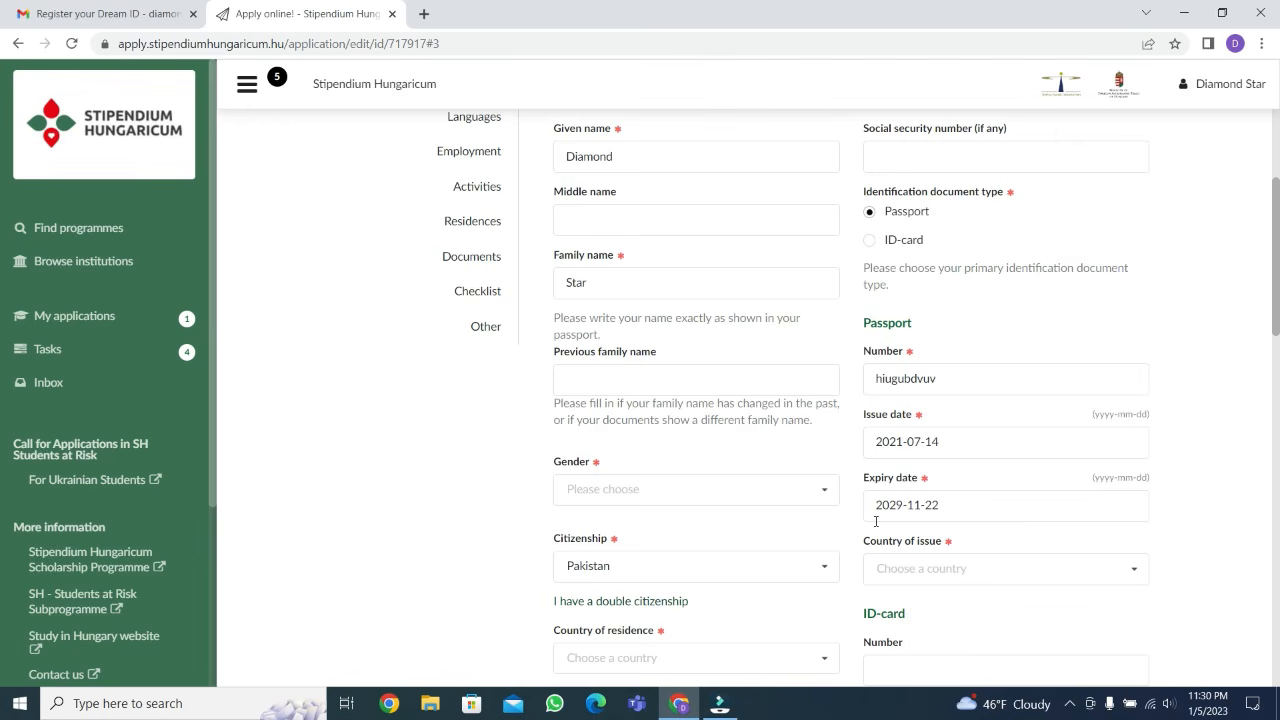
Set the passport's country of issue to Pakistan
click(920, 568)
text(pak)
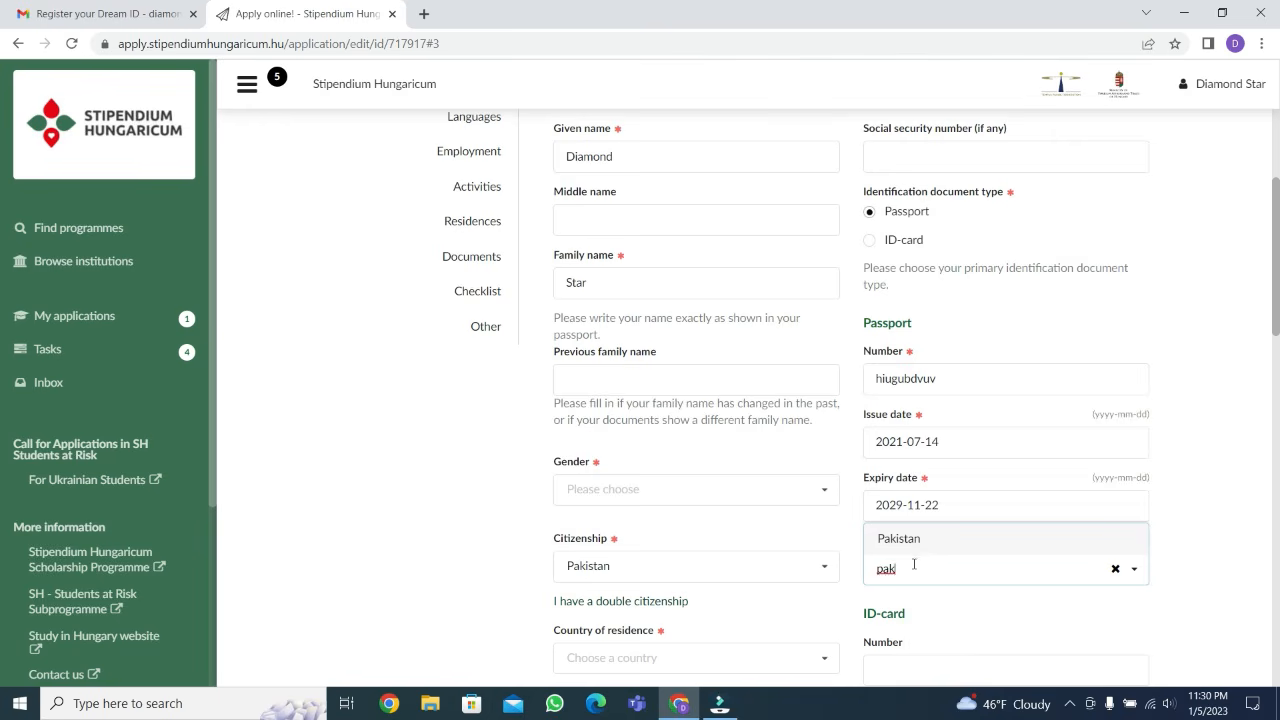
click(918, 545)
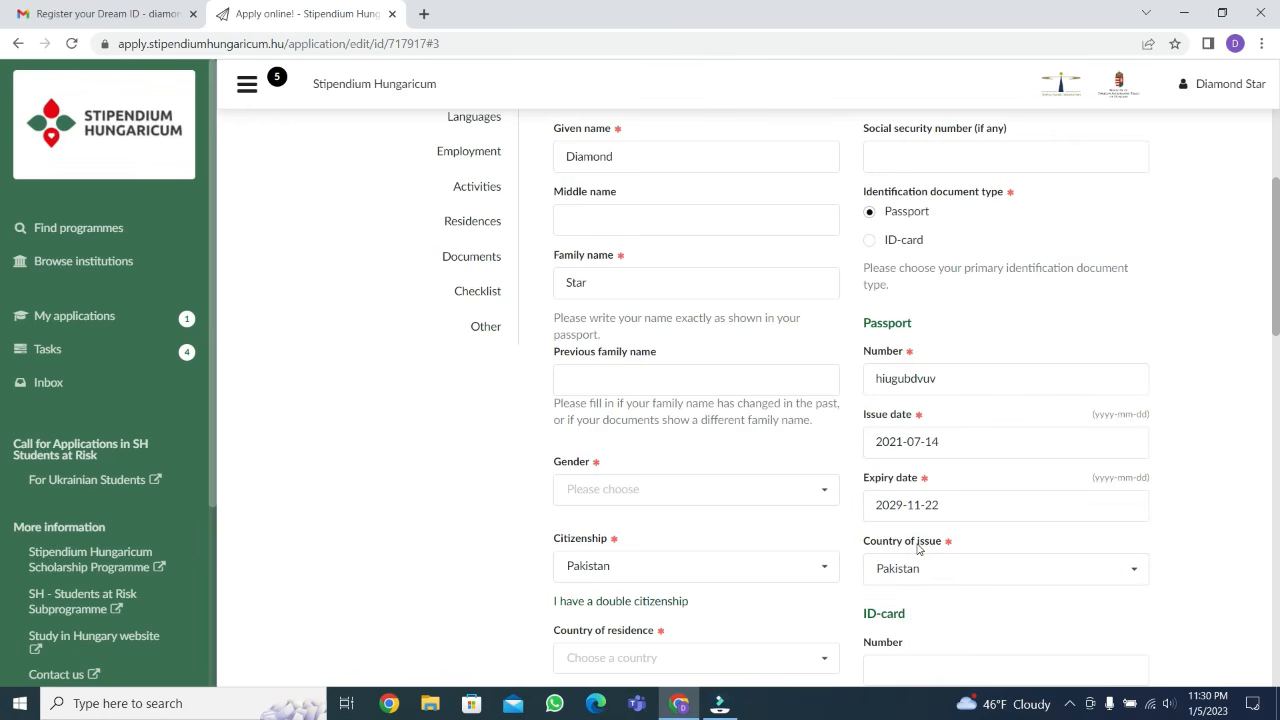
Set the applicant's gender to female and leave the previous family name empty
click(665, 375)
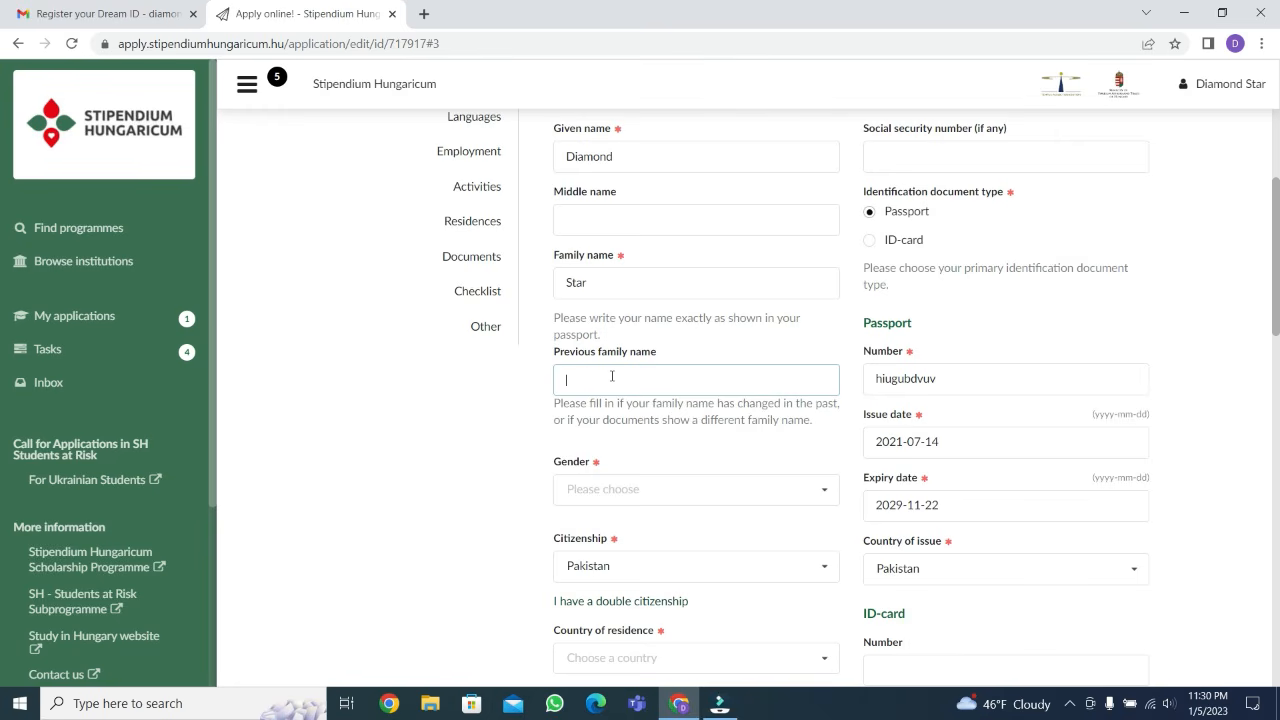
scroll(612, 376, down, 1)
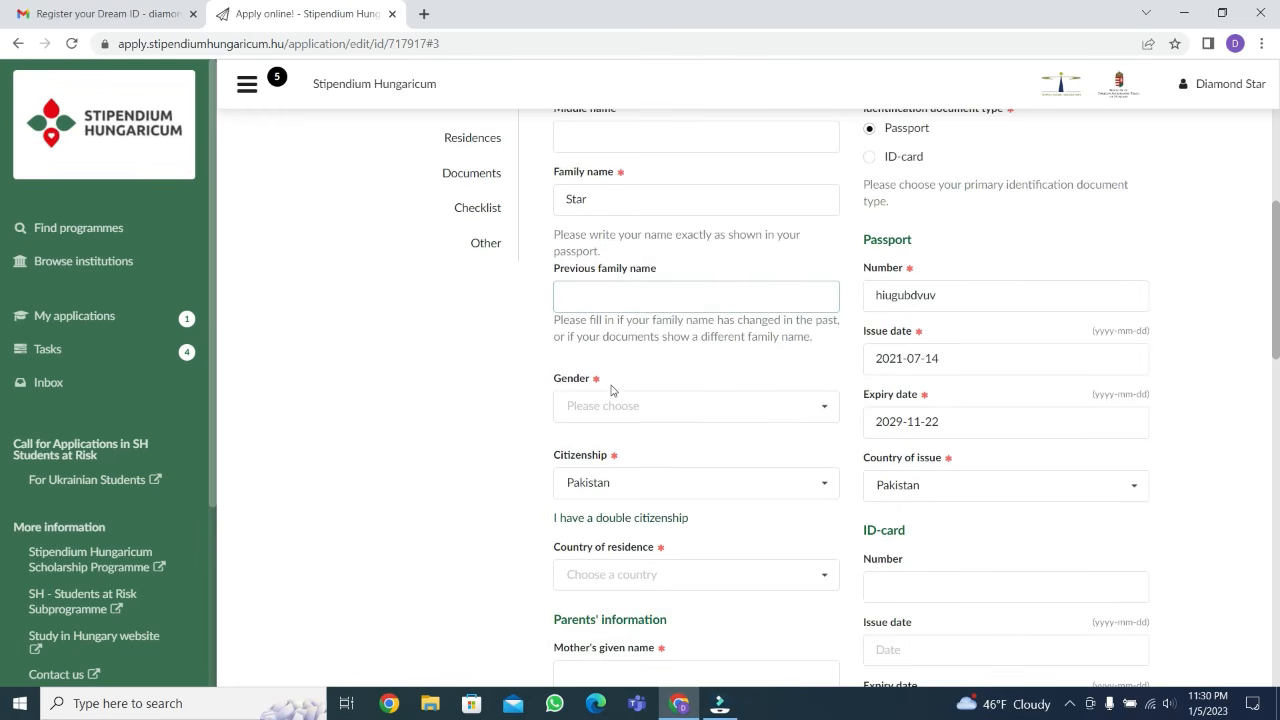
scroll(608, 300, down, 1)
click(793, 328)
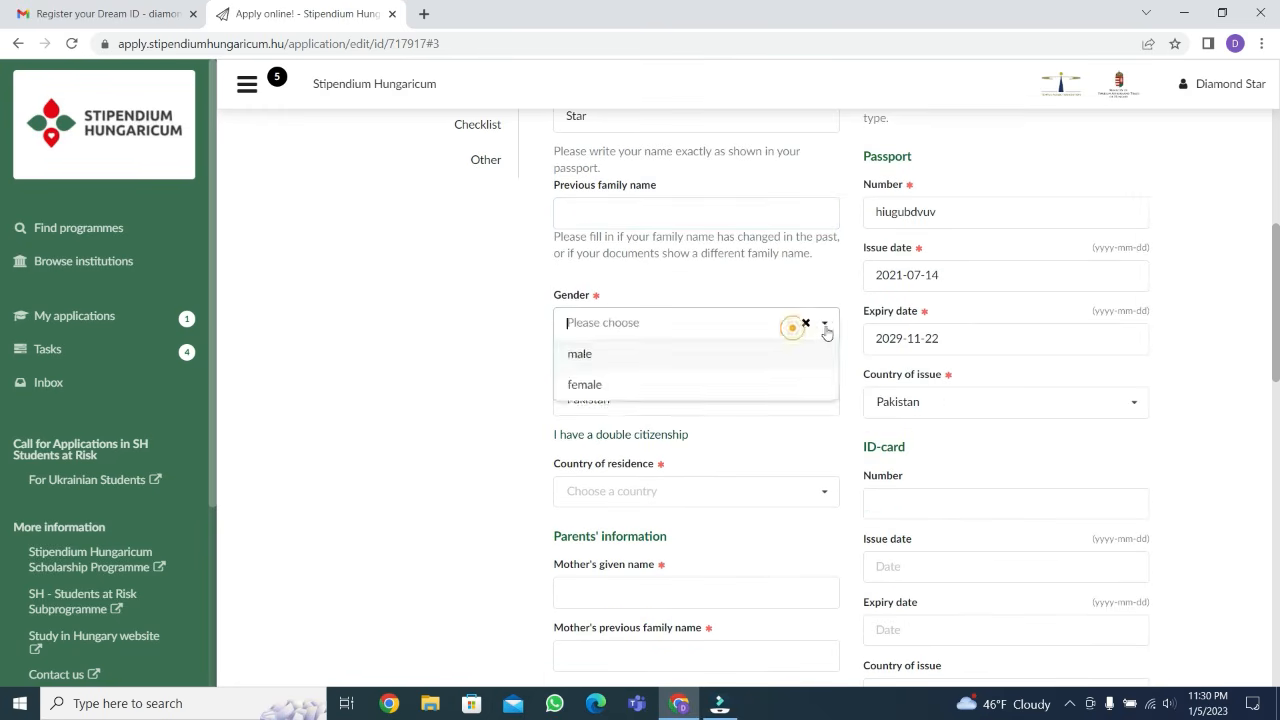
click(614, 388)
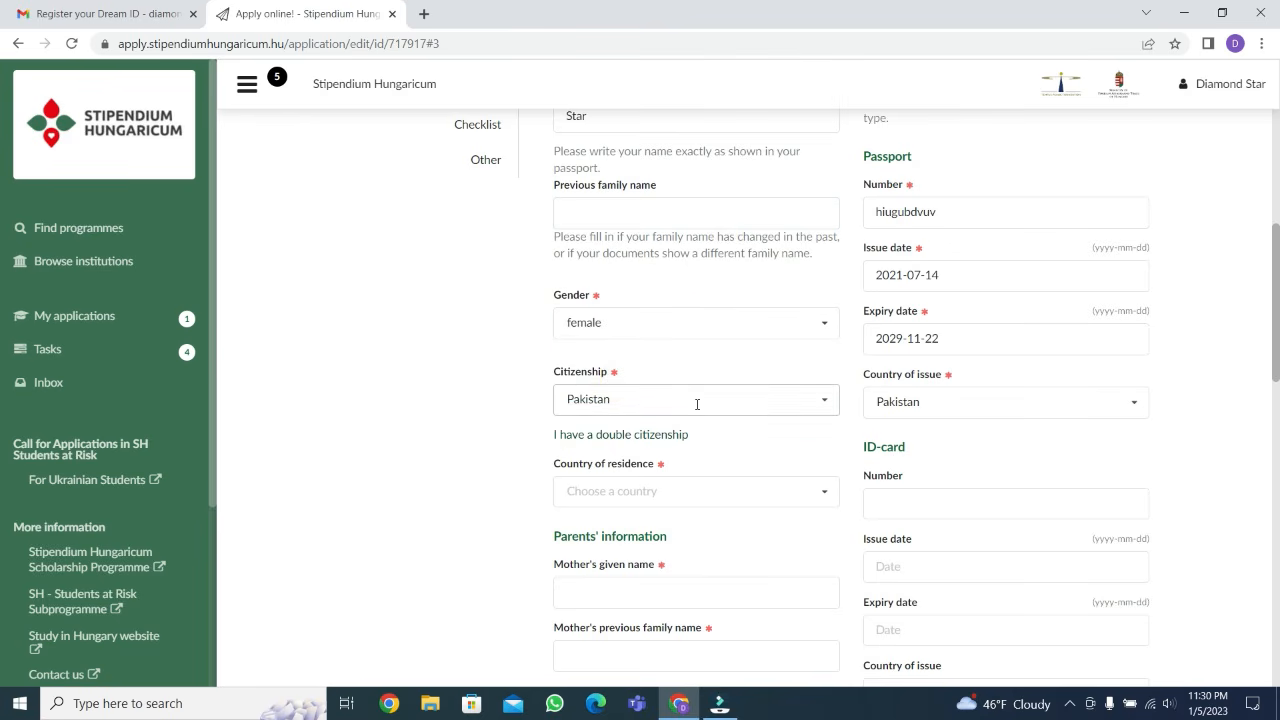
Keep Pakistan as the citizenship and choose Pakistan as the country of residence
click(823, 400)
click(449, 400)
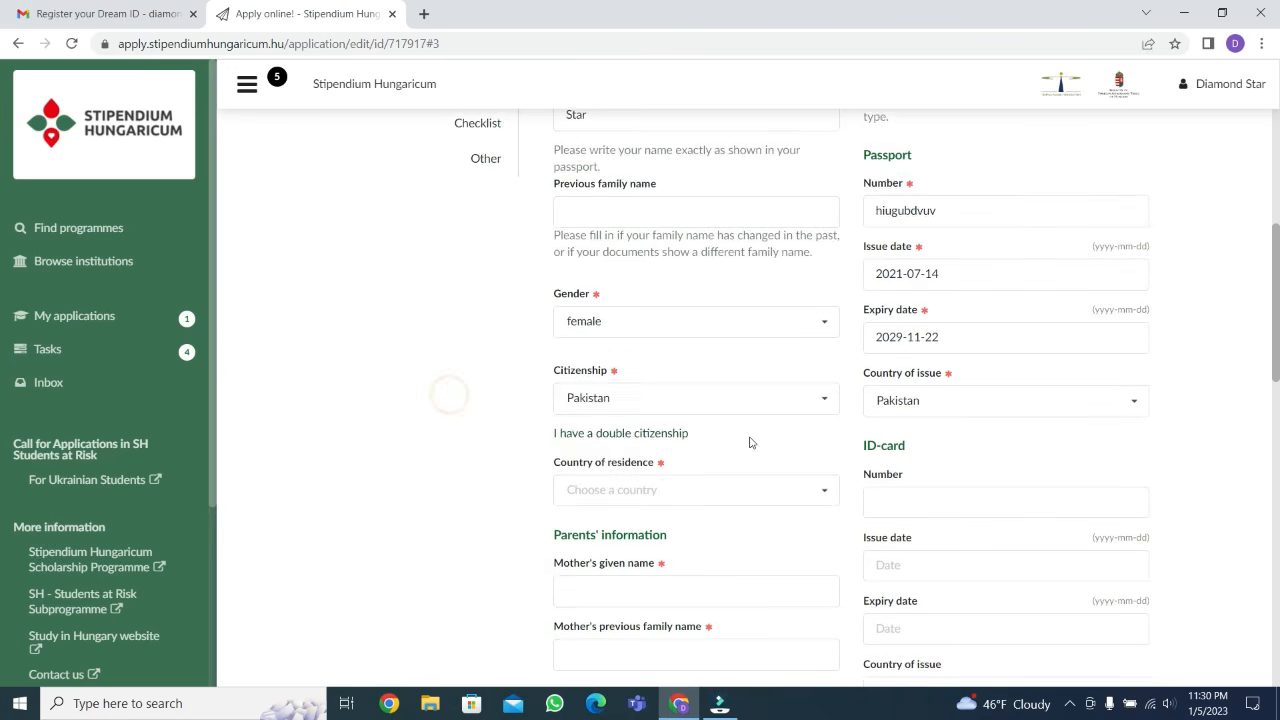
scroll(750, 442, down, 1)
click(812, 410)
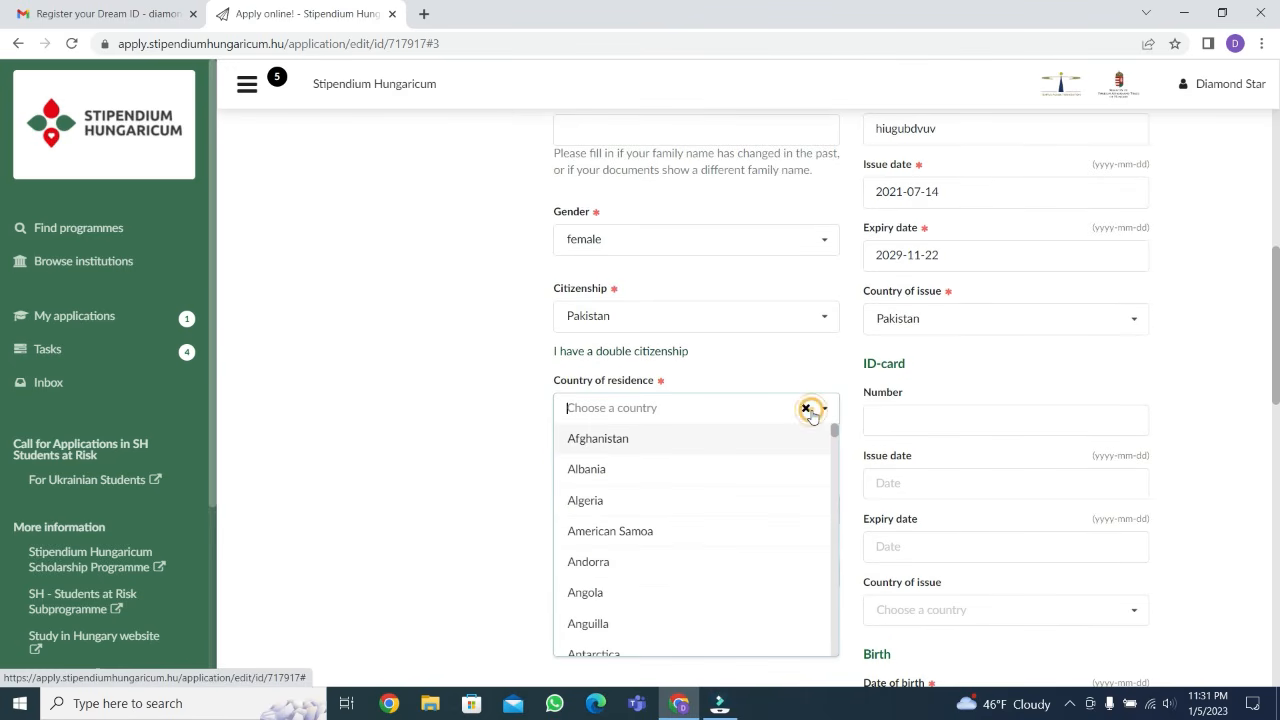
text(pak)
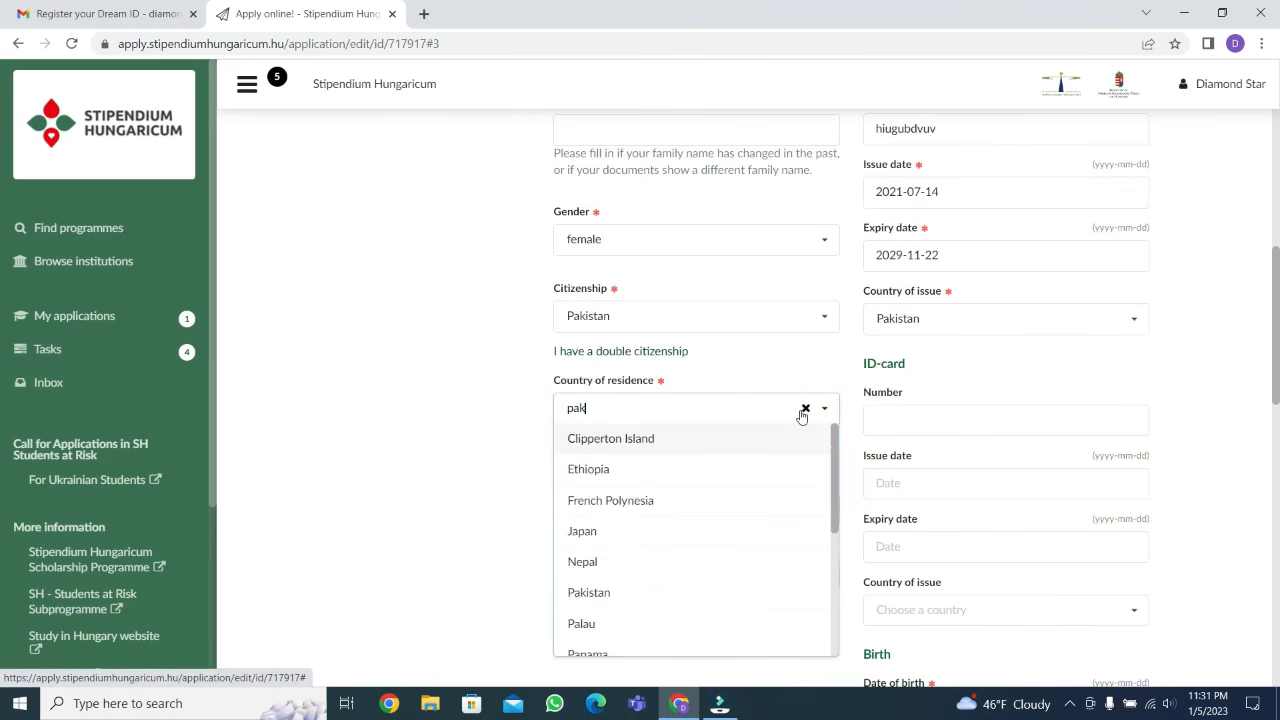
text(i)
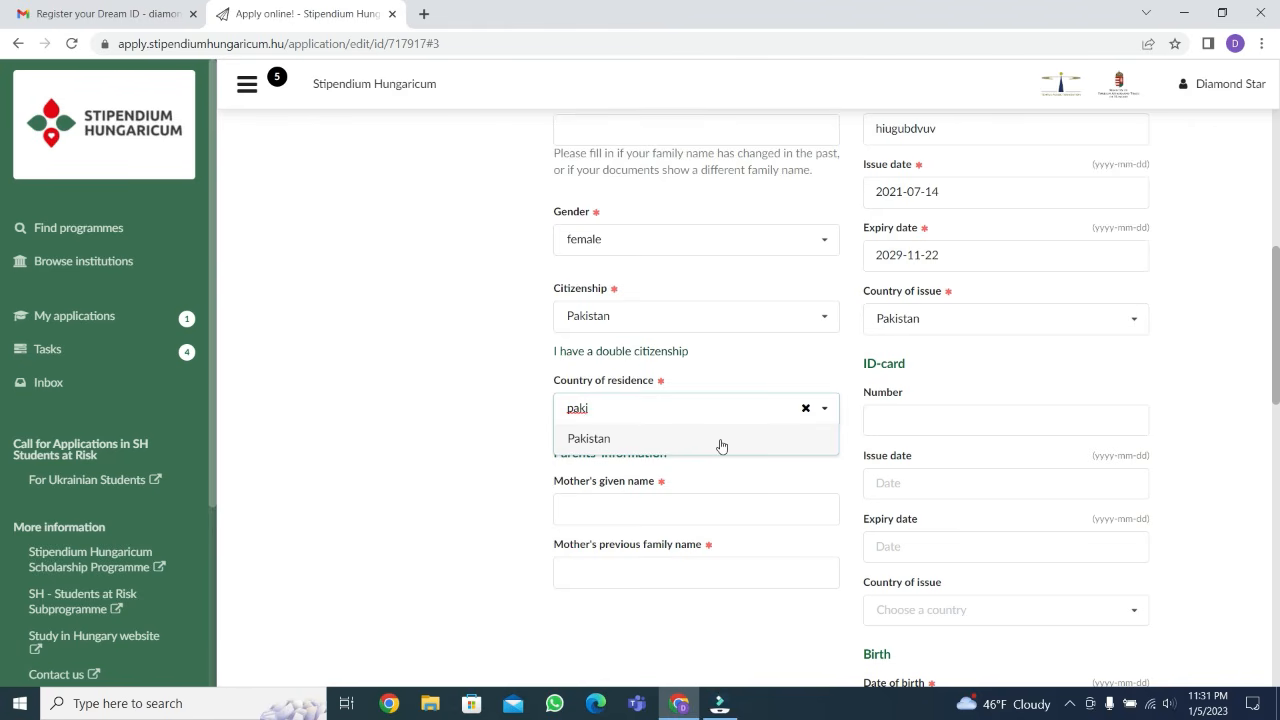
click(721, 446)
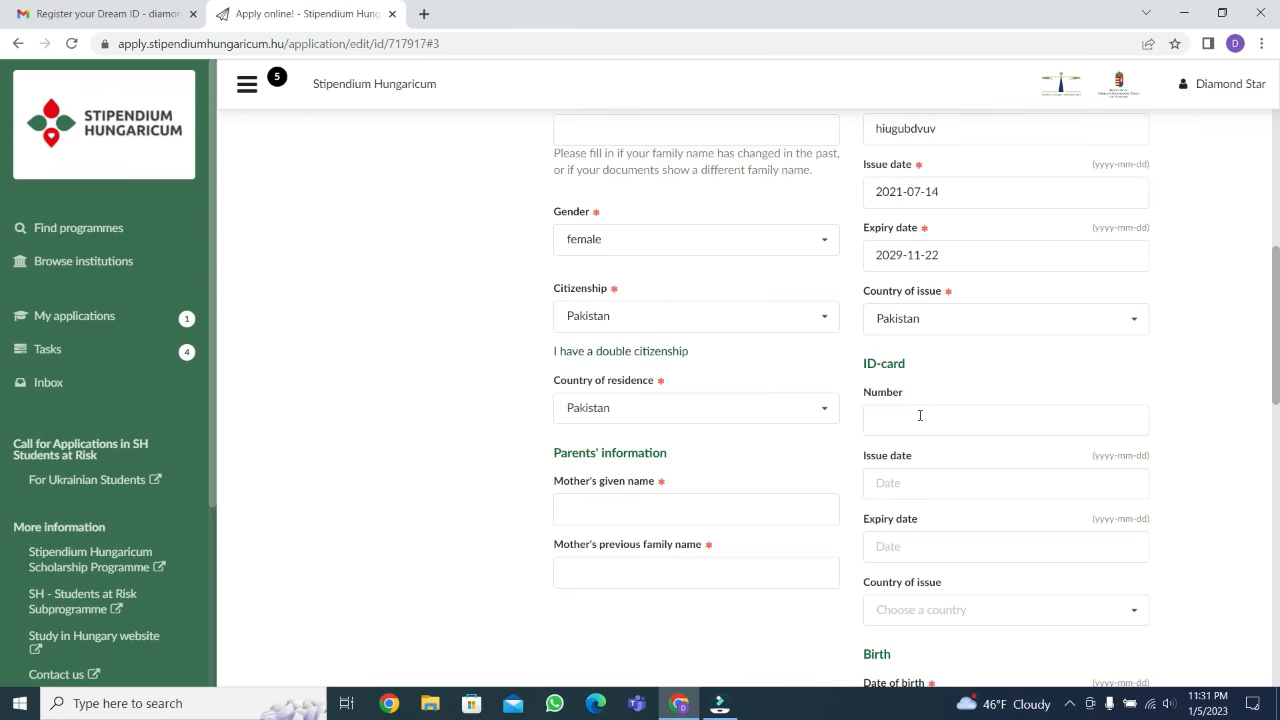
scroll(910, 391, down, 1)
click(908, 337)
click(923, 528)
click(923, 530)
click(1248, 274)
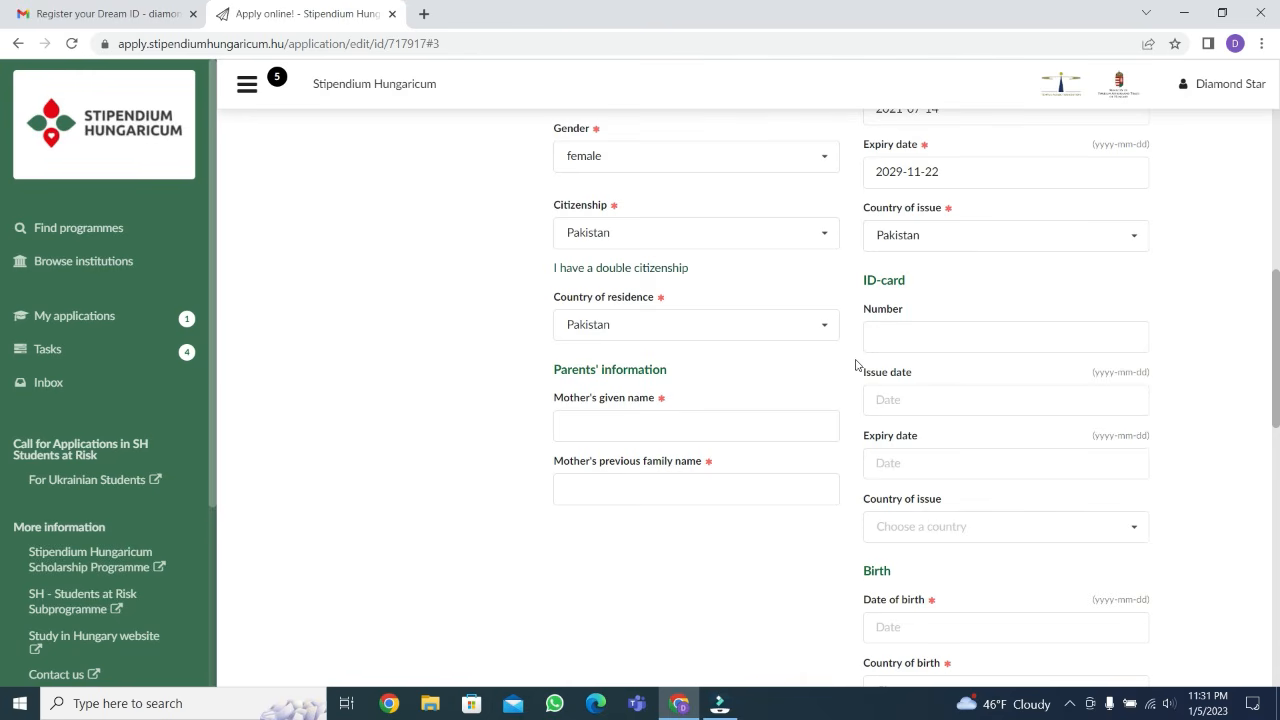
Enter the mother's given name and previous family name in the parents' information
click(637, 425)
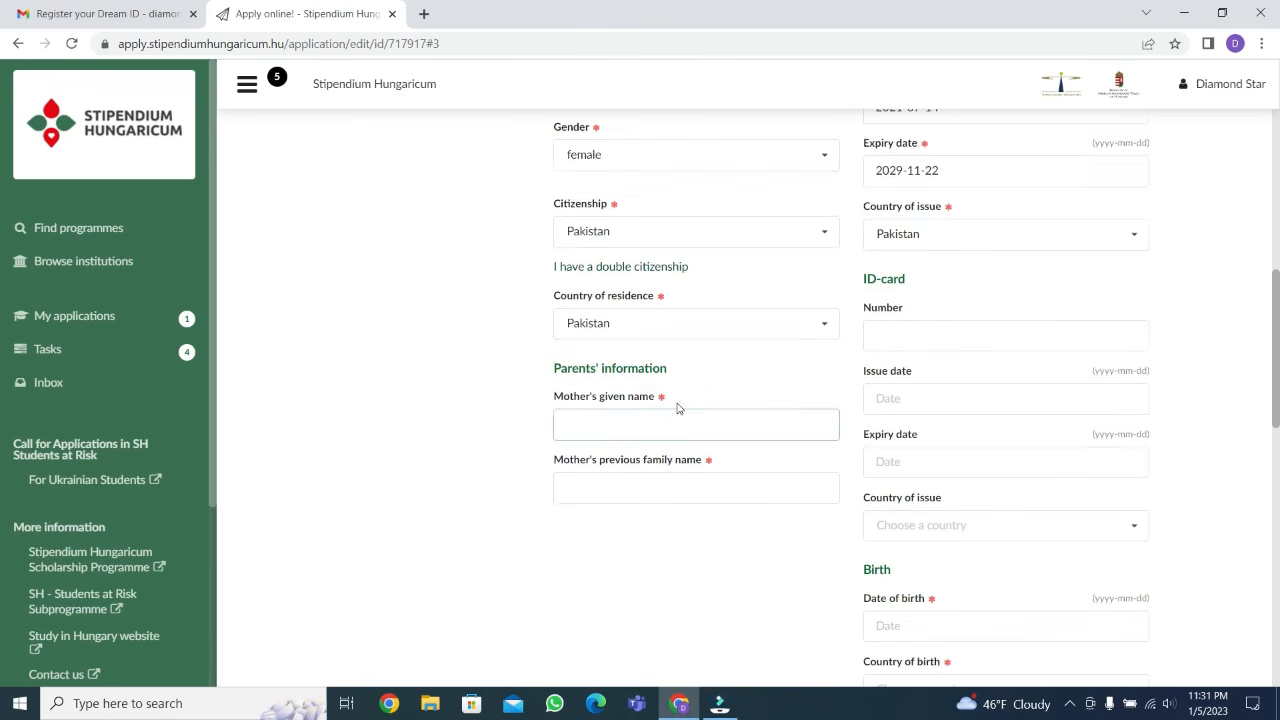
scroll(678, 405, down, 1)
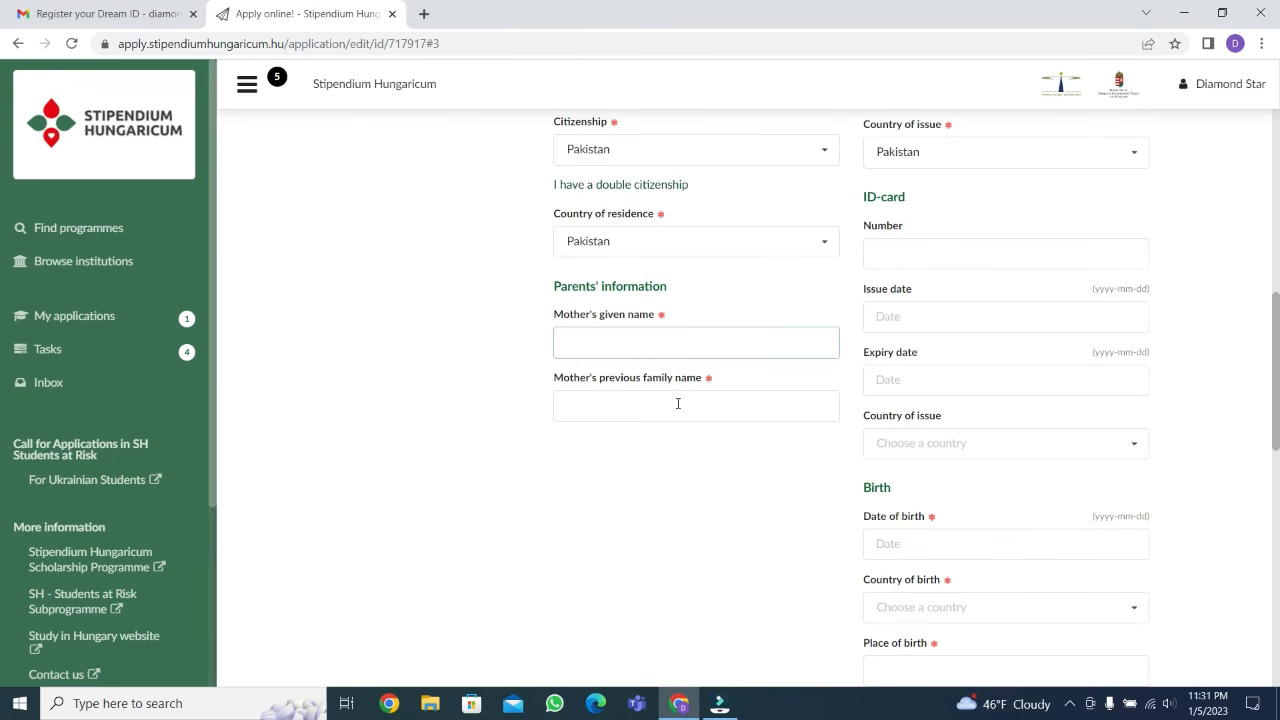
text(golden)
click(600, 400)
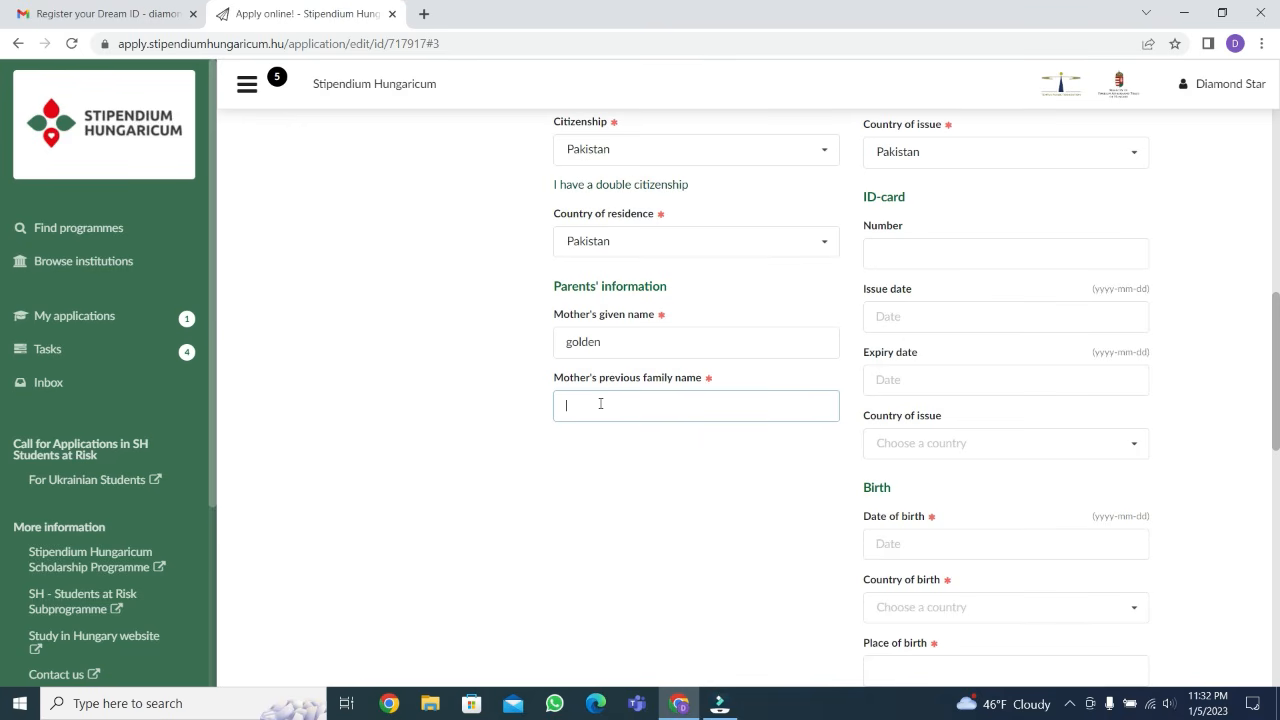
text(copper)
Enter the applicant's date of birth in the birth details
scroll(946, 510, down, 1)
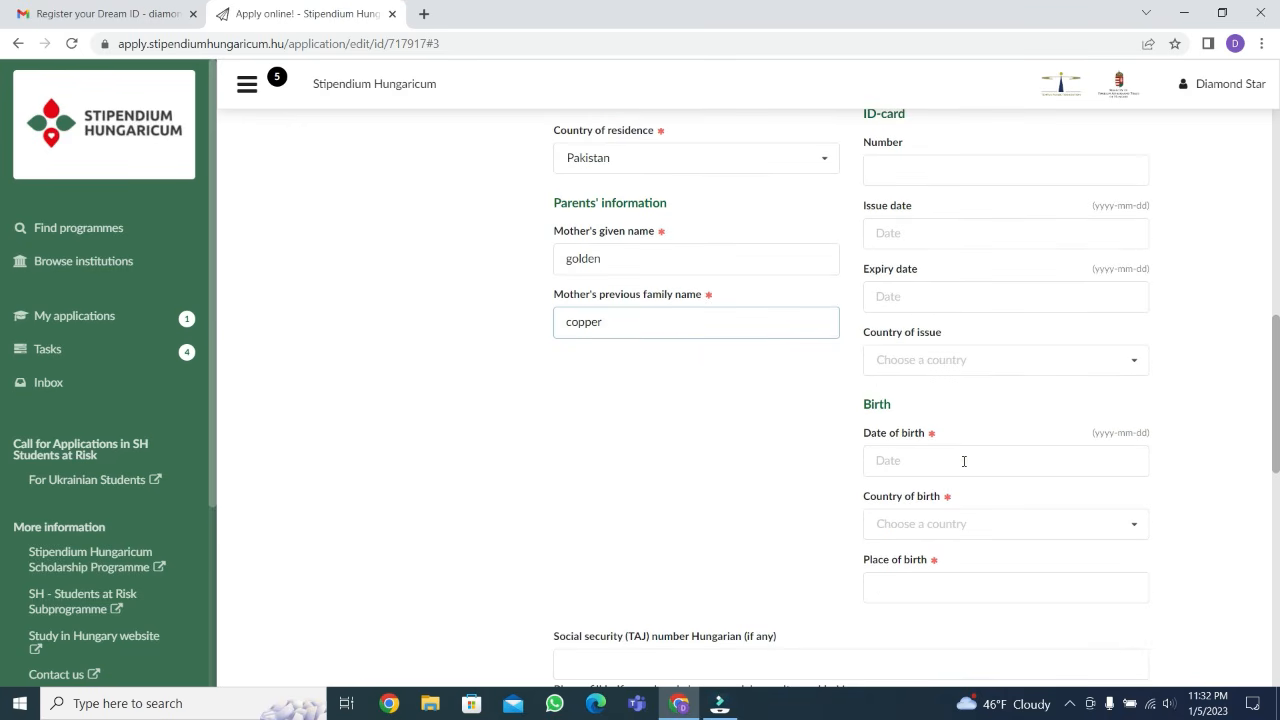
click(964, 461)
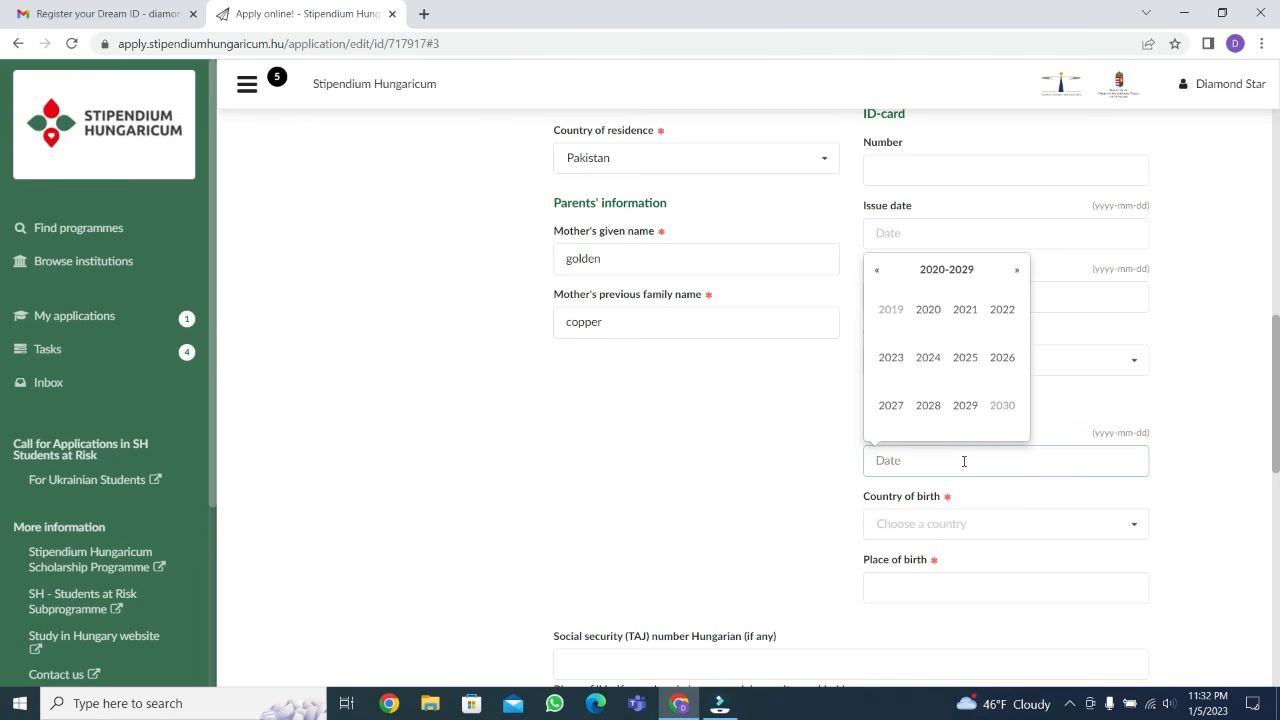
triple_click(1098, 433)
click(1098, 433)
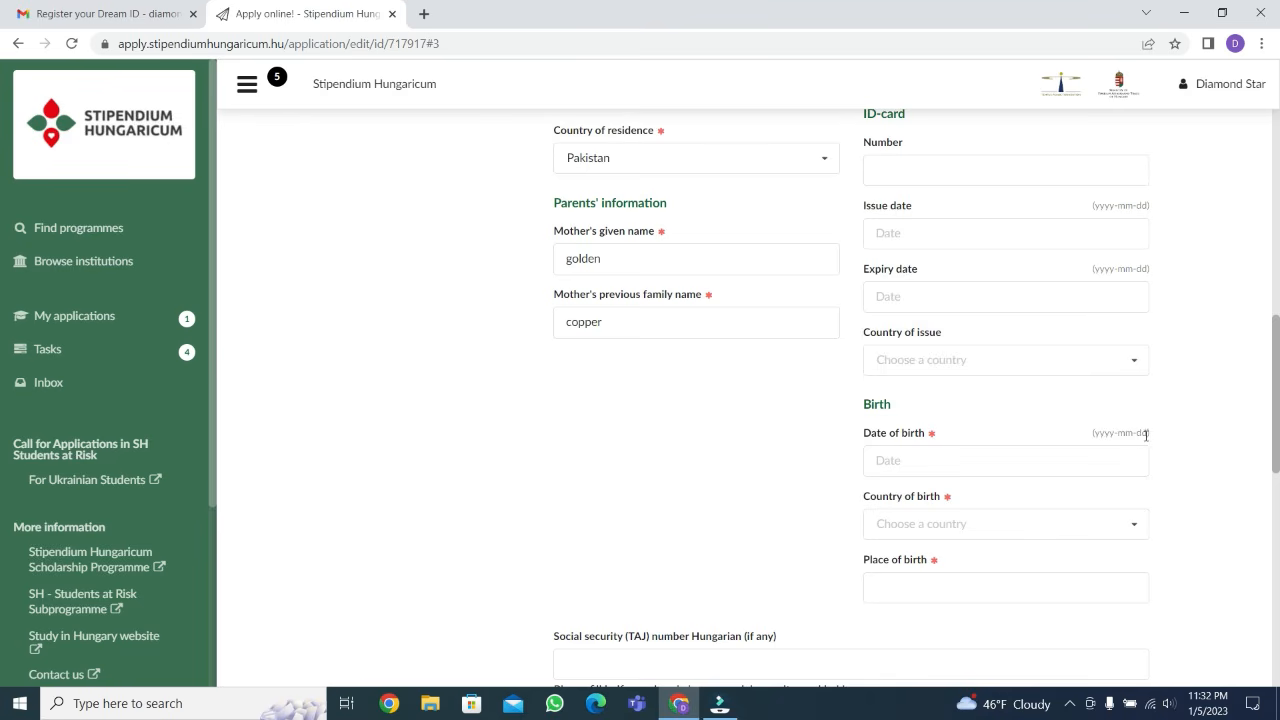
click(986, 460)
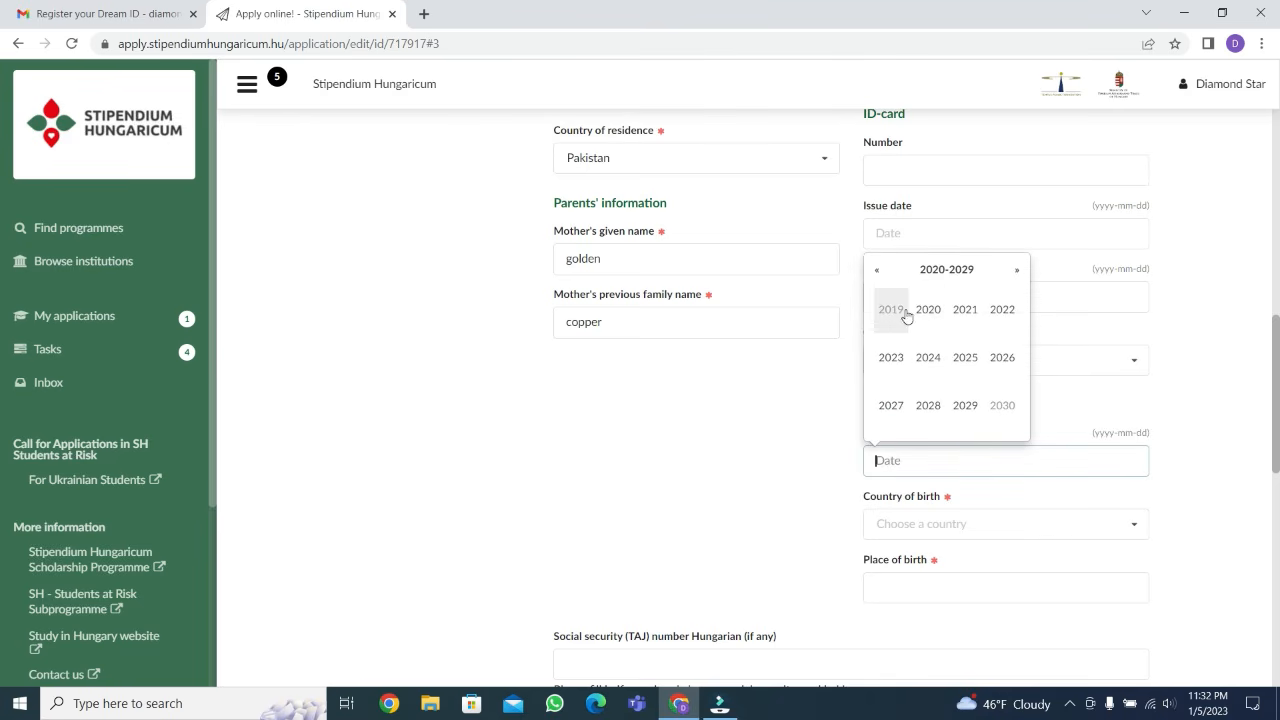
click(877, 271)
click(877, 271)
click(877, 271)
click(966, 410)
click(932, 362)
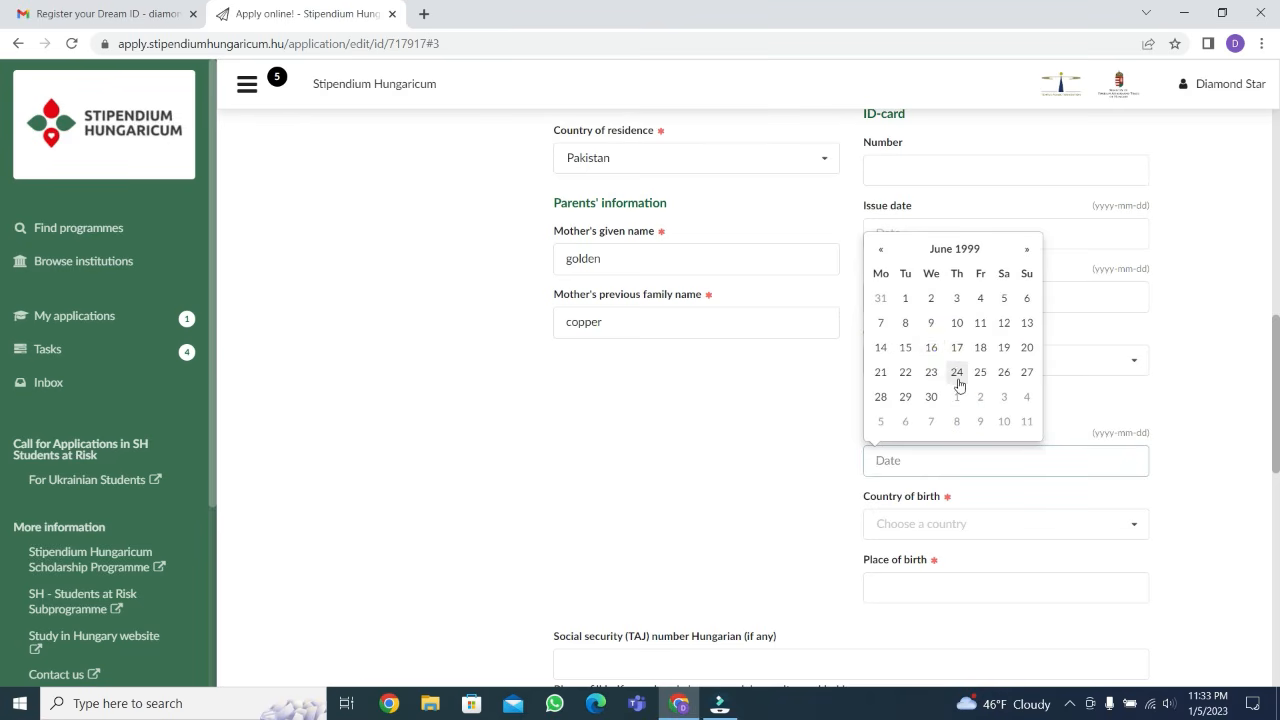
click(957, 376)
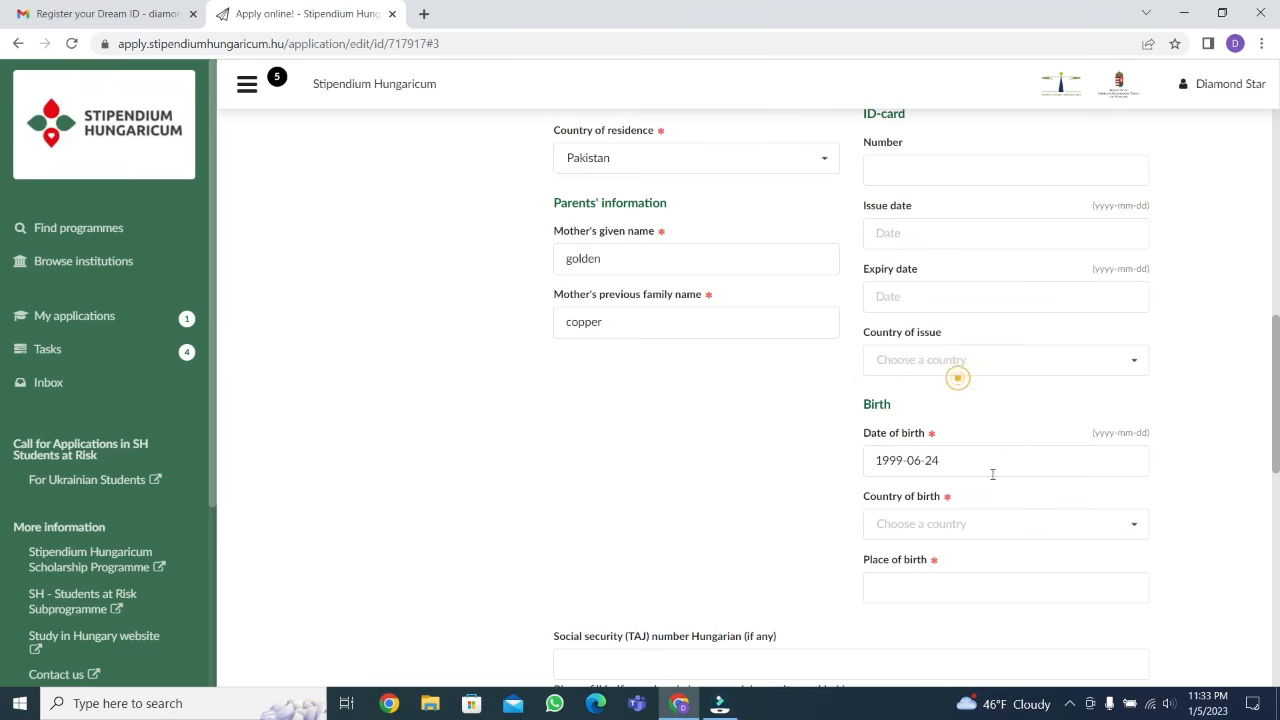
Set the country of birth to Pakistan and enter QWERTY as the place of birth
click(1019, 534)
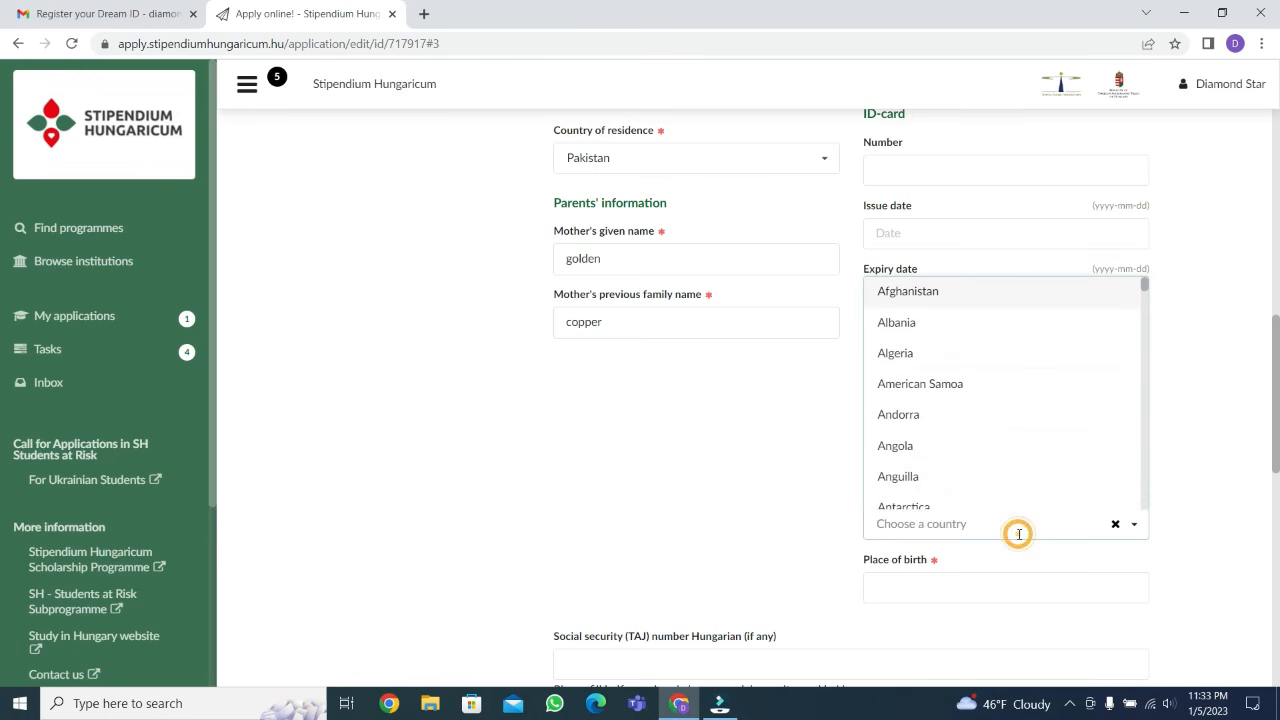
scroll(960, 420, down, 2)
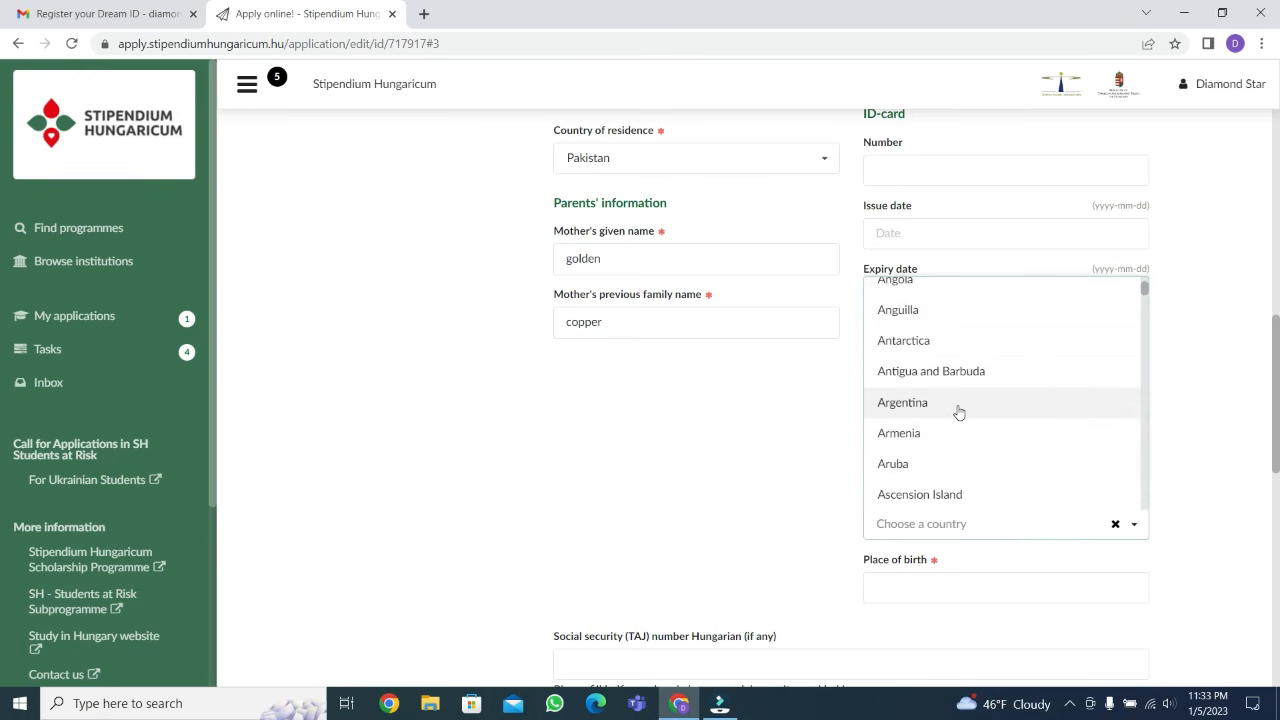
text(pa)
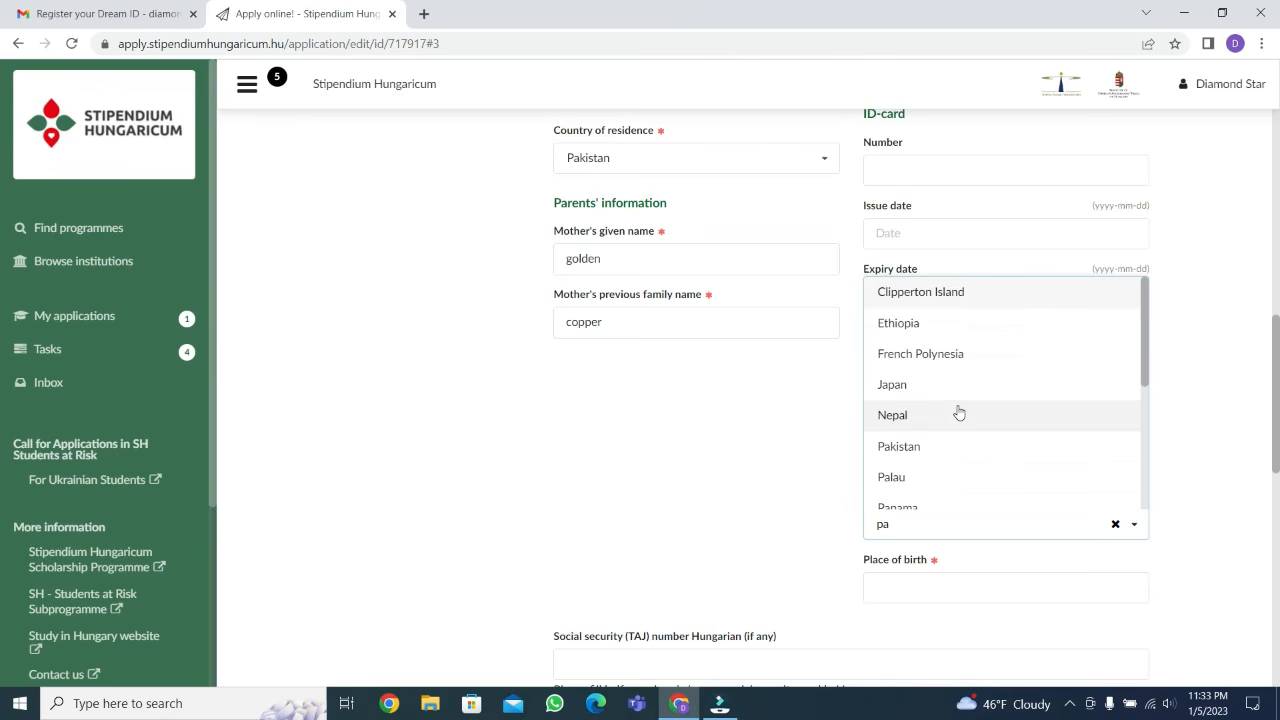
click(929, 450)
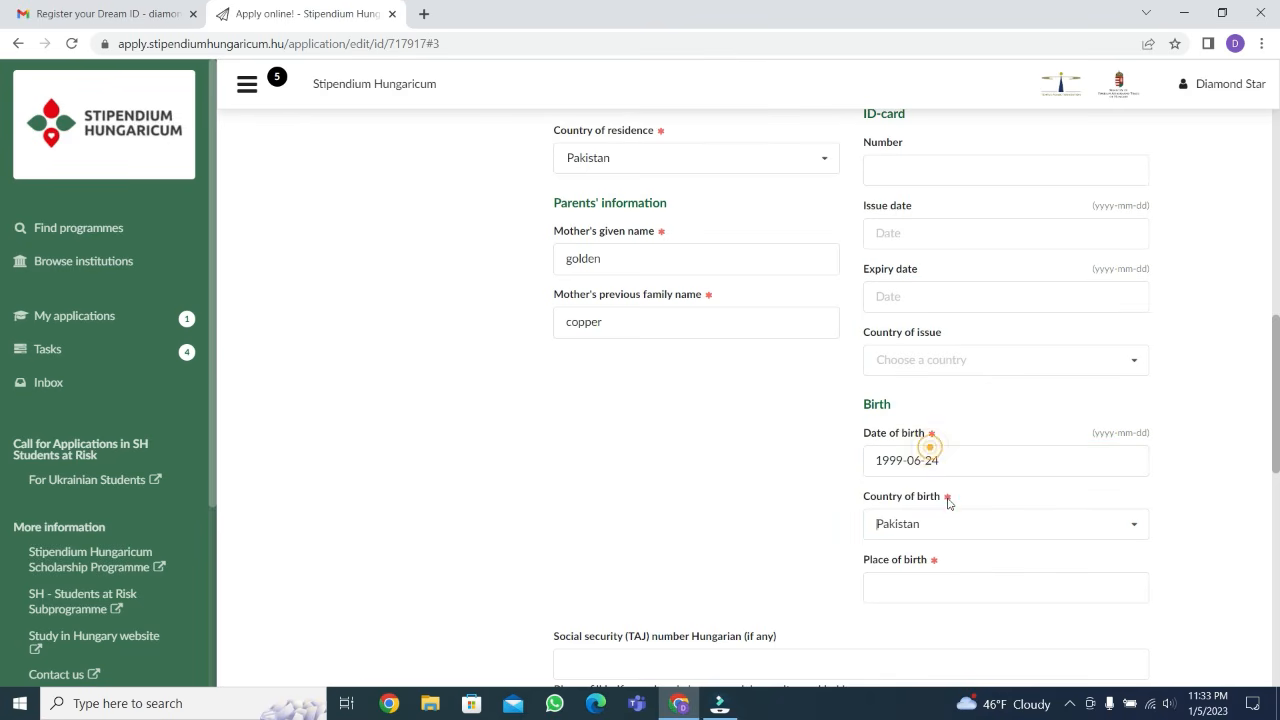
click(952, 585)
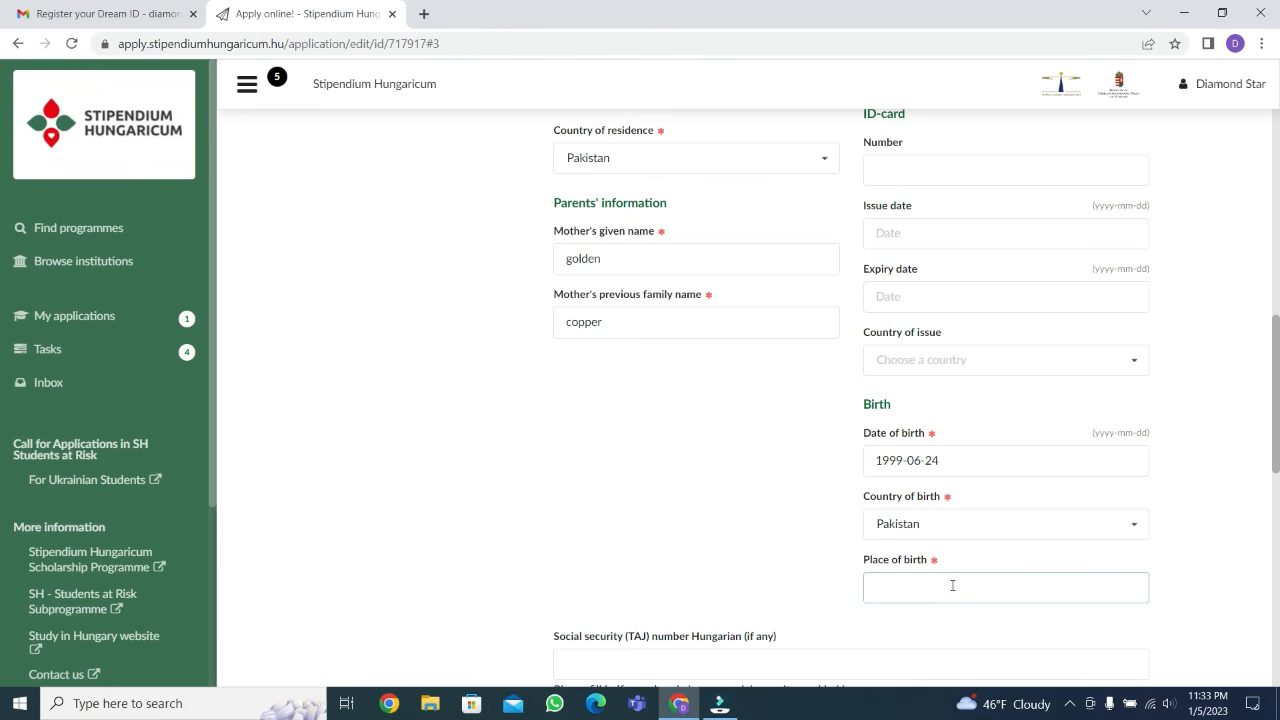
text(Q)
key(BackSpace)
text(QWERTY)
Leave the Hungarian social security and tax ID numbers empty and enter the applicant's Computerized National Identity Card (CNIC) number
scroll(850, 600, down, 3)
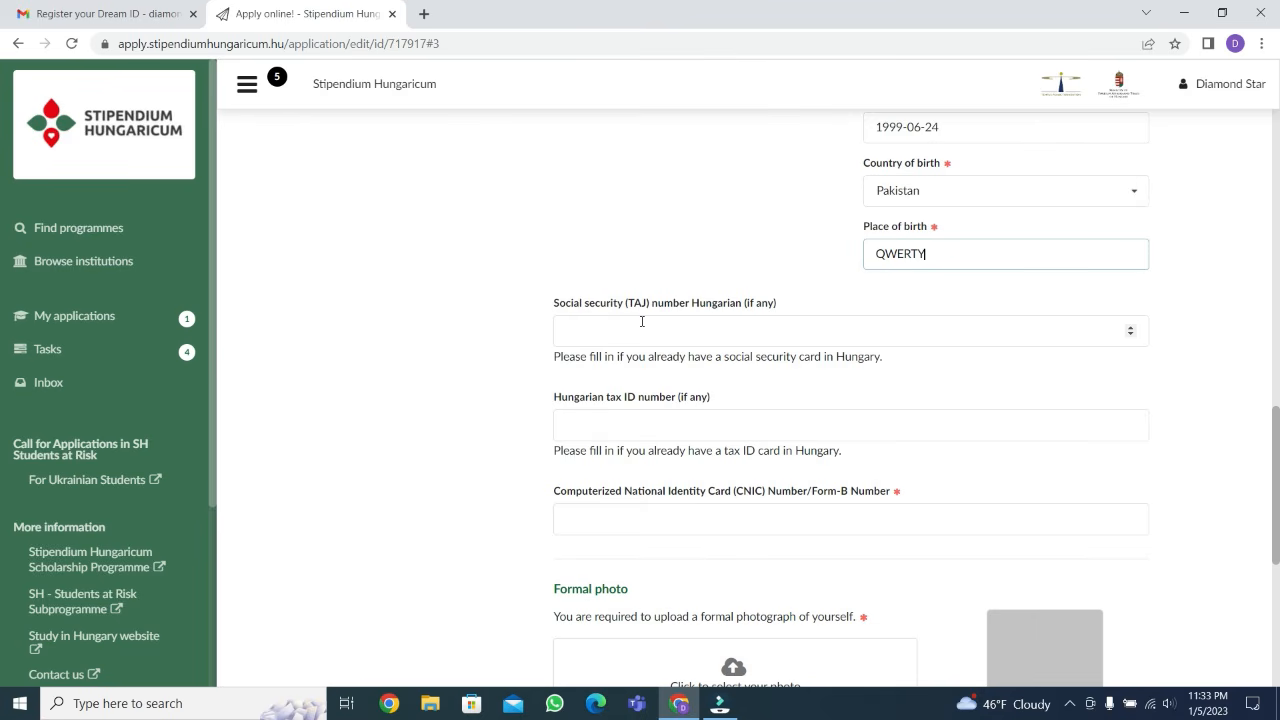
scroll(600, 405, down, 1)
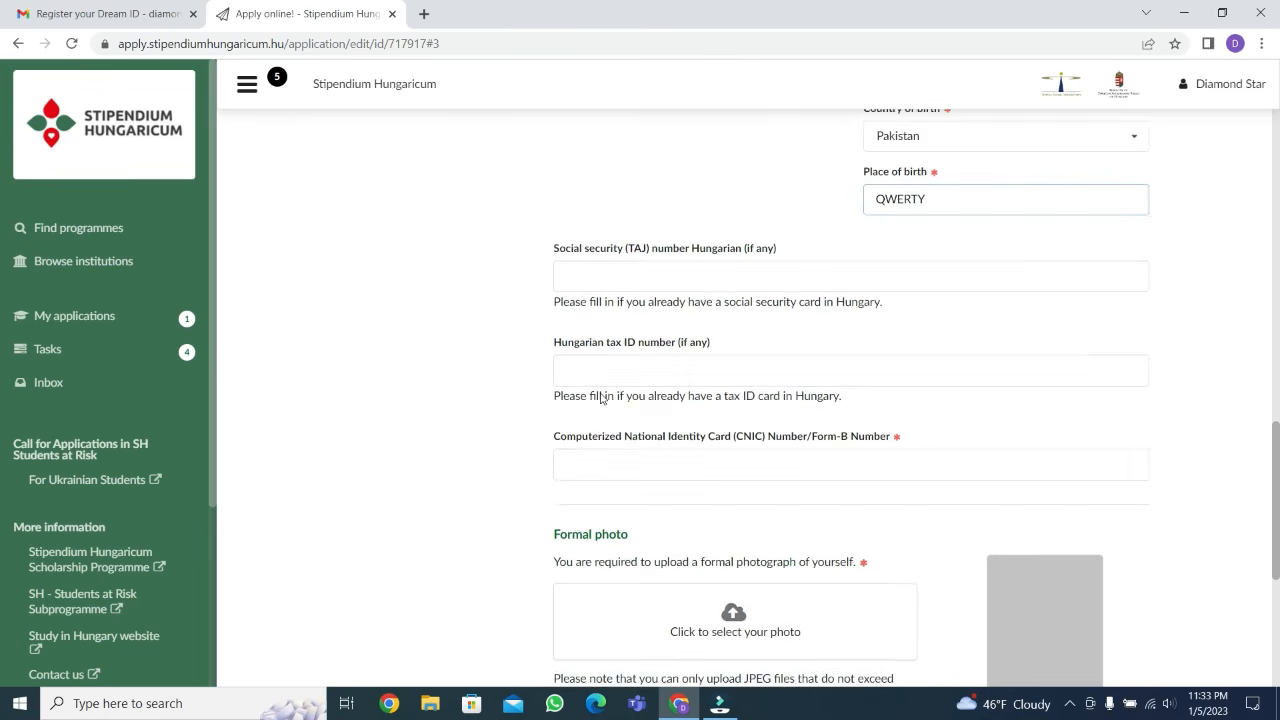
drag(563, 309, 675, 316)
scroll(612, 425, down, 1)
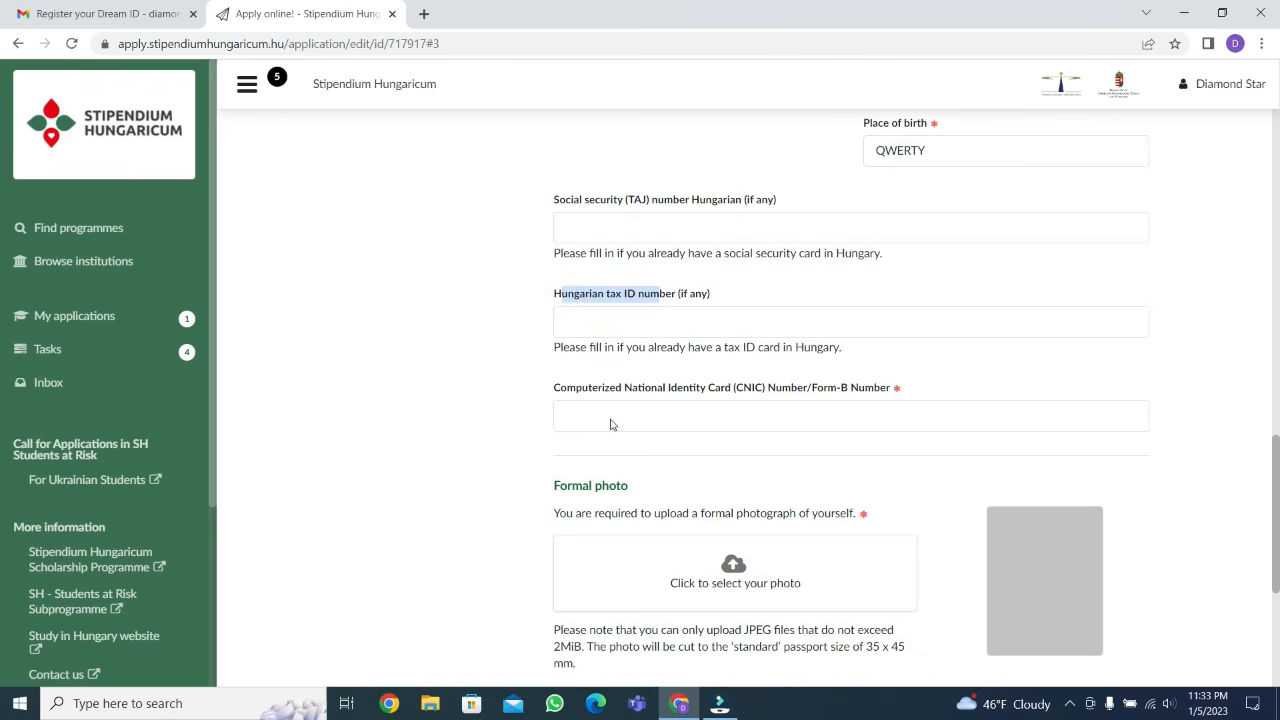
drag(560, 325, 863, 341)
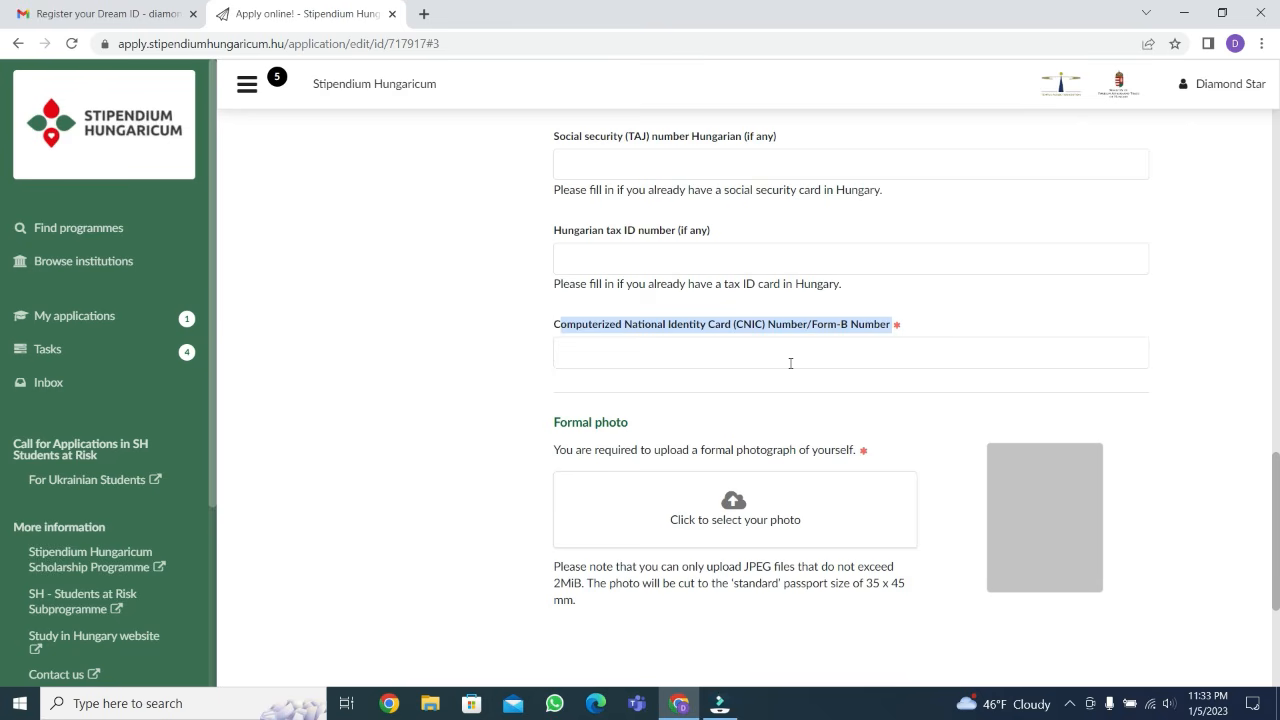
click(756, 354)
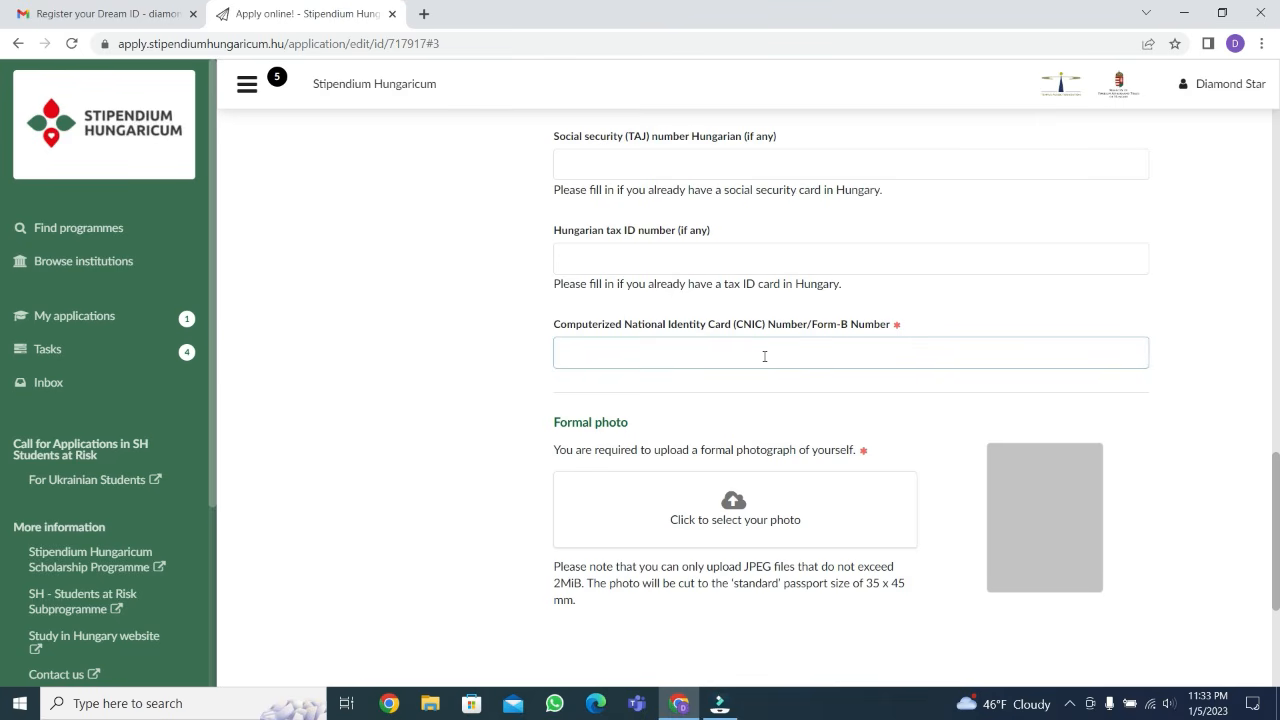
text(56369369366969466468)
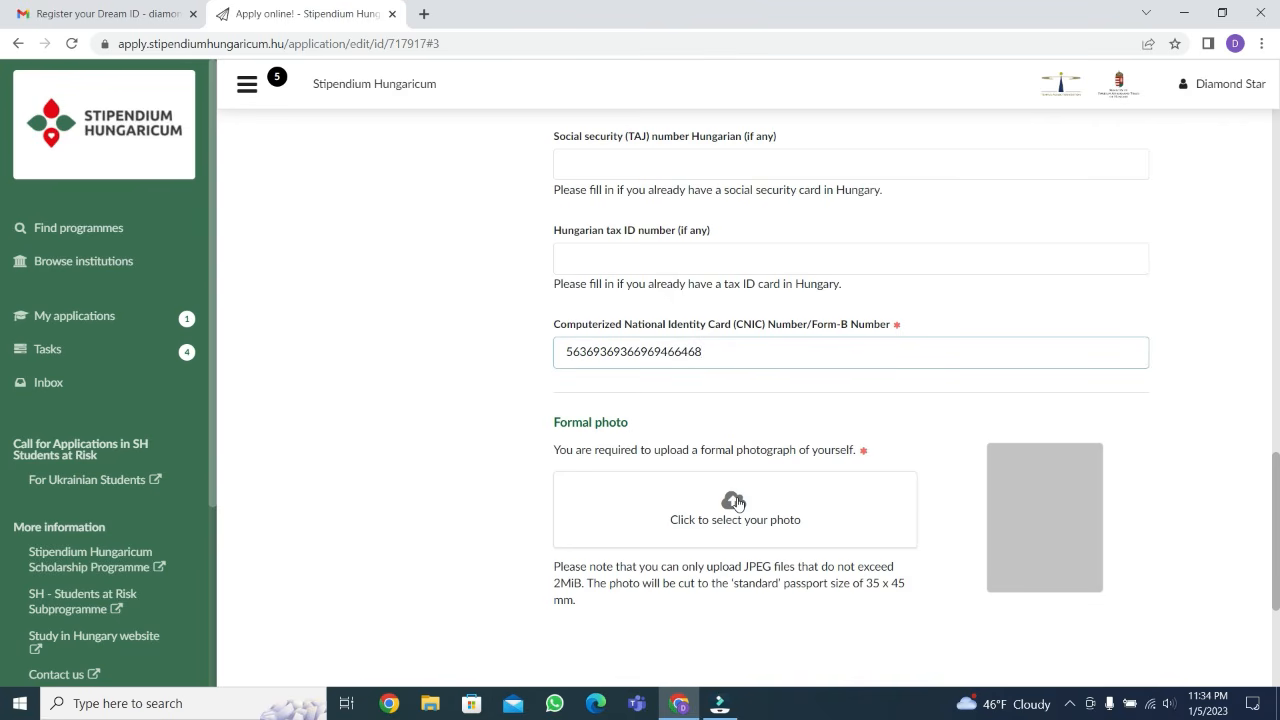
Upload the picture images (3).jfif from the Downloads folder as the applicant's formal photo
click(736, 503)
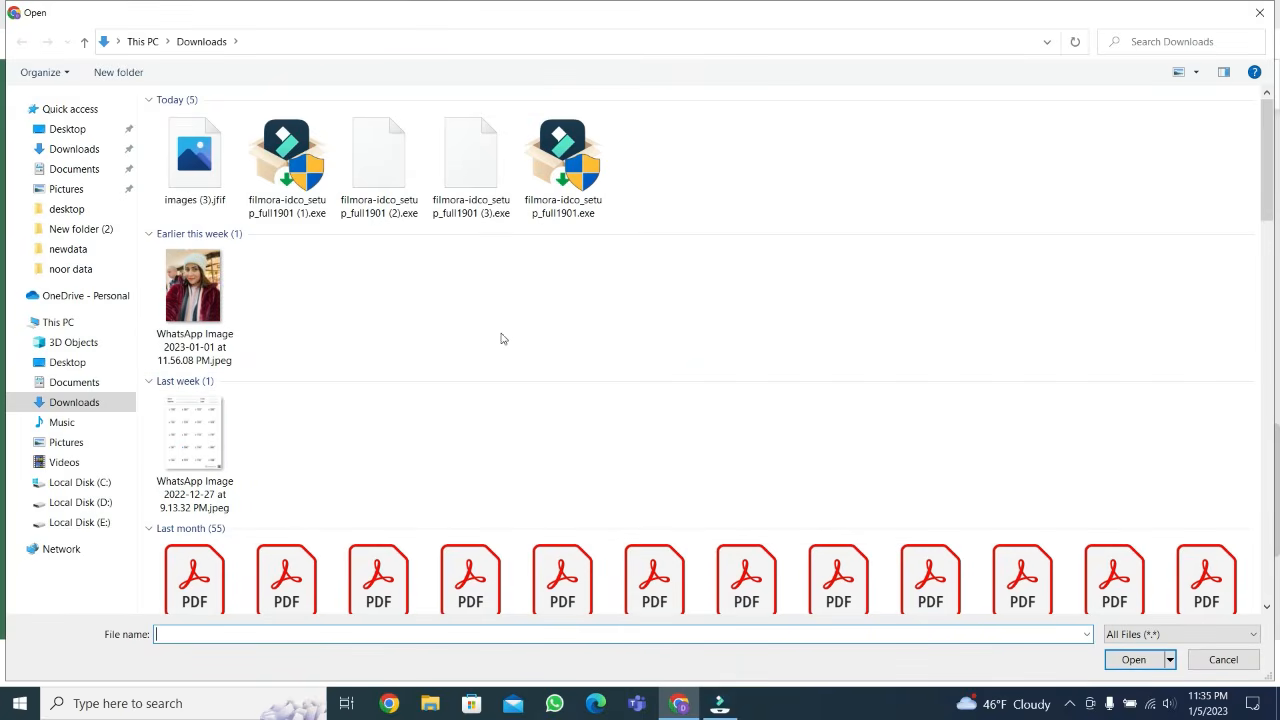
scroll(690, 451, down, 15)
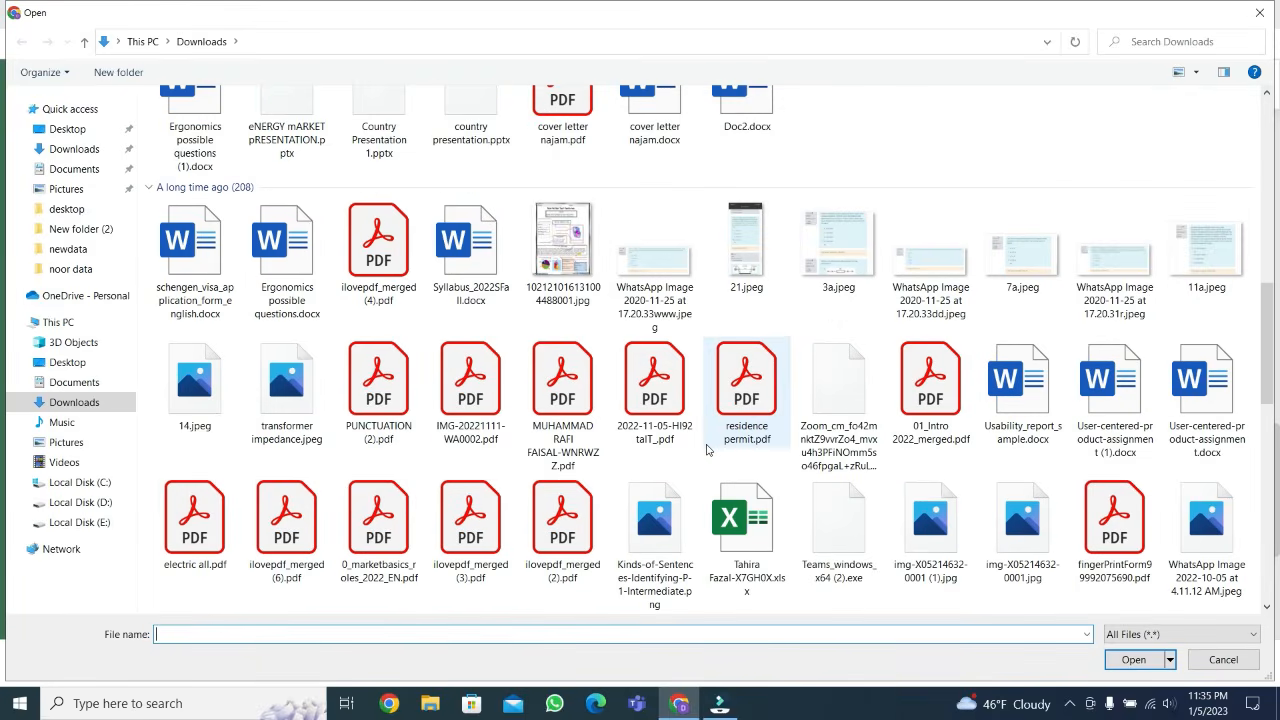
scroll(706, 450, down, 5)
scroll(706, 450, up, 8)
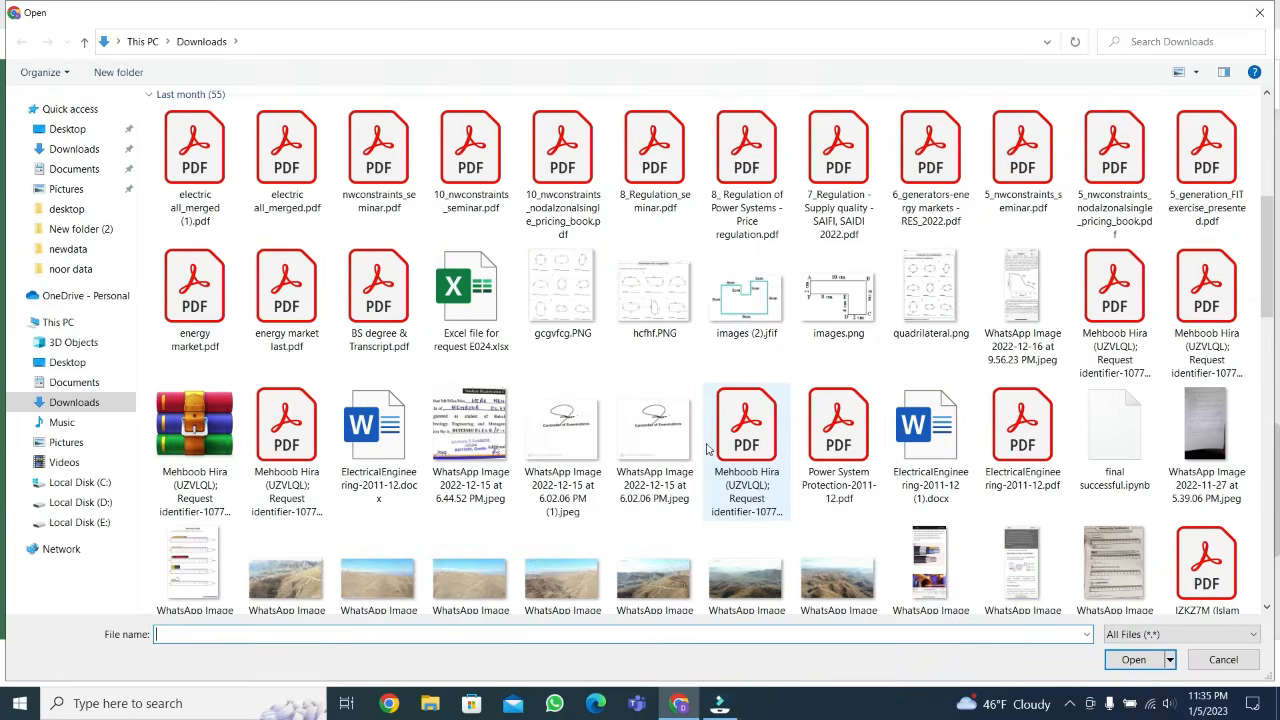
scroll(706, 450, up, 4)
click(194, 168)
click(1130, 661)
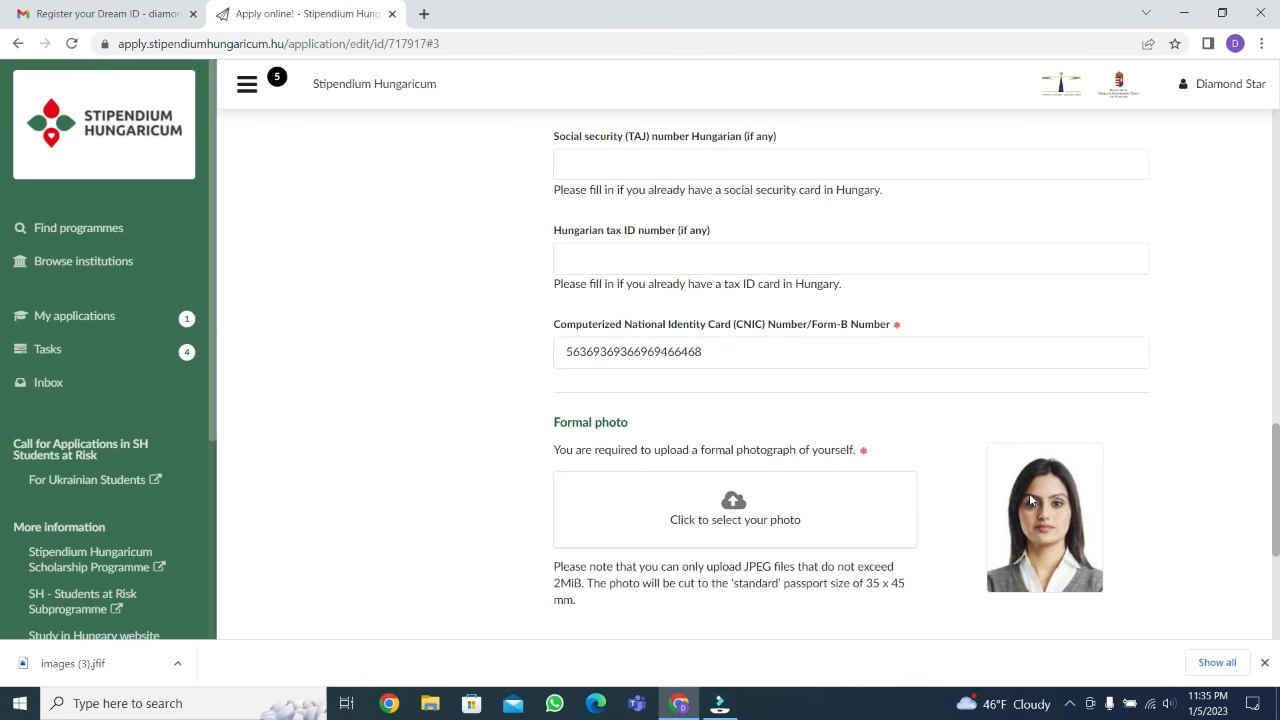
Switch to File Explorer and check the file size of images (3).jfif in its properties
click(1187, 13)
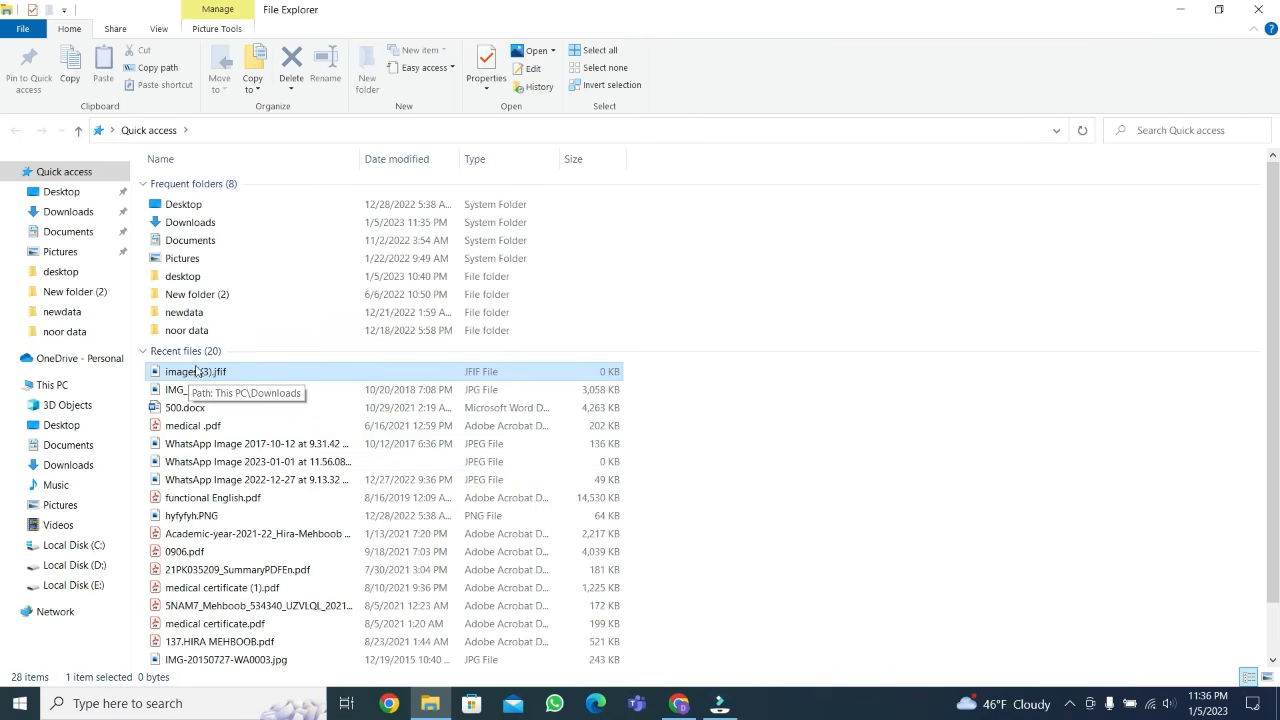
double_click(228, 371)
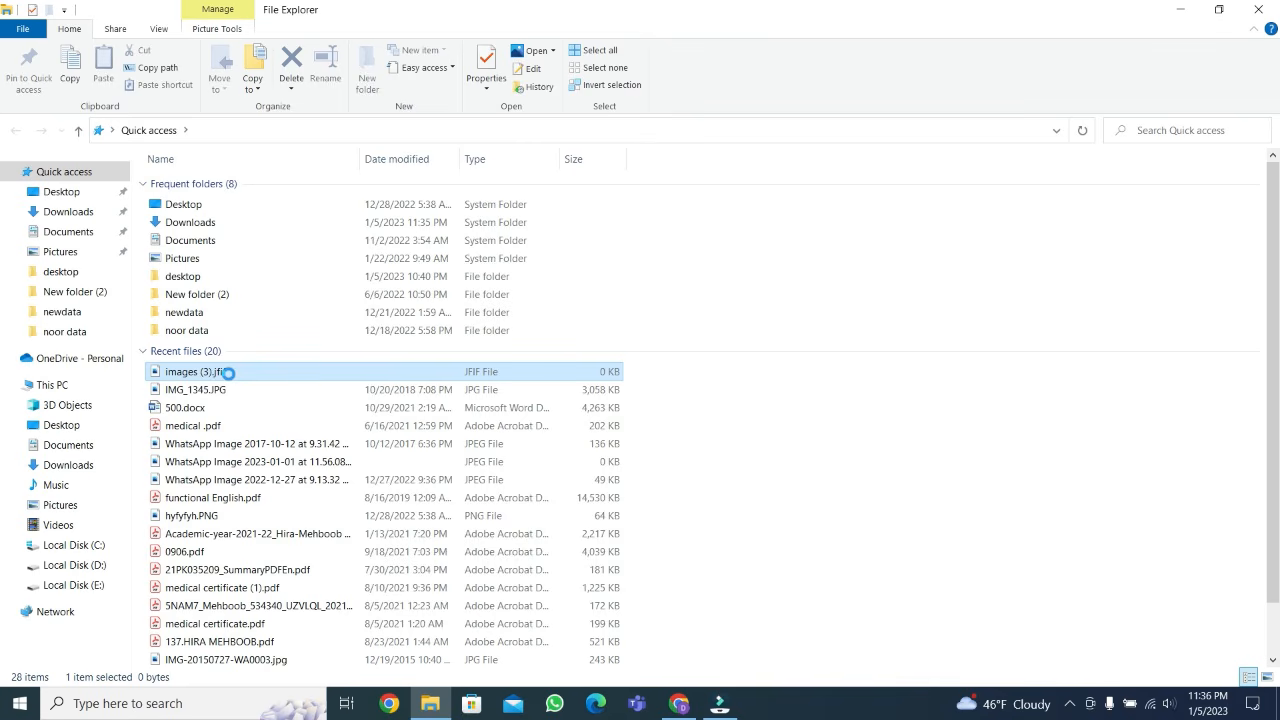
right_click(228, 371)
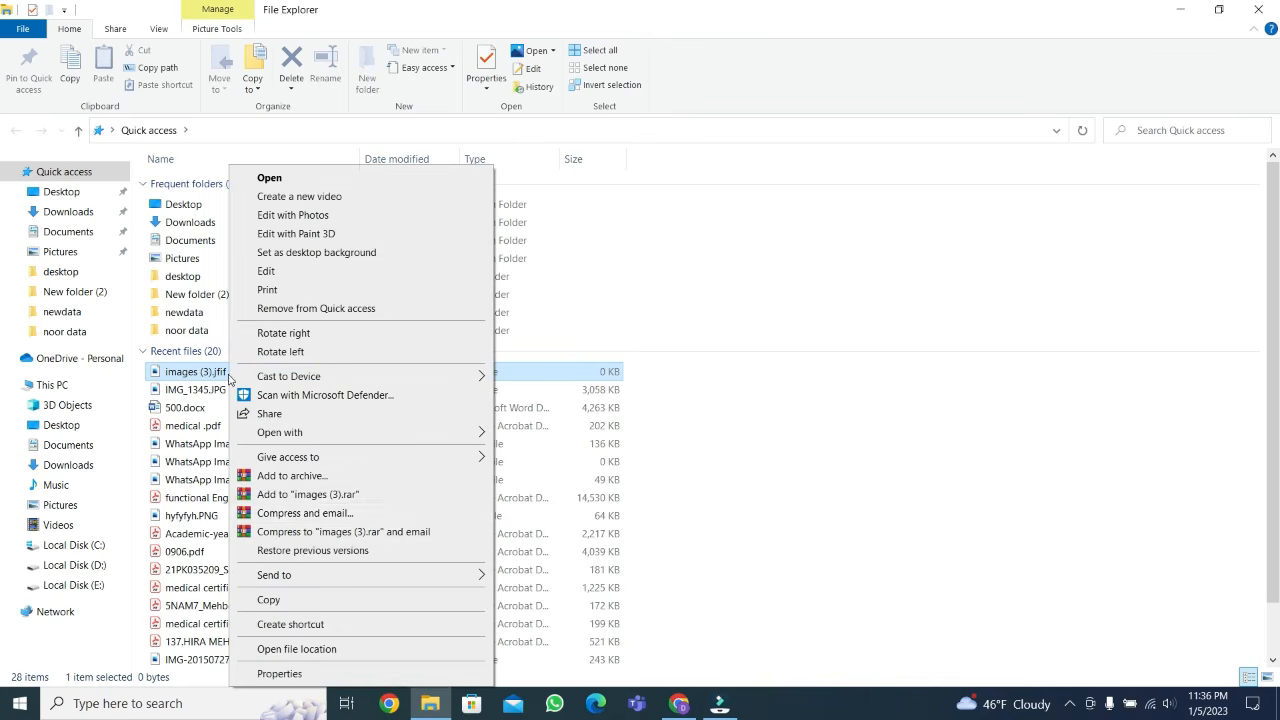
click(332, 679)
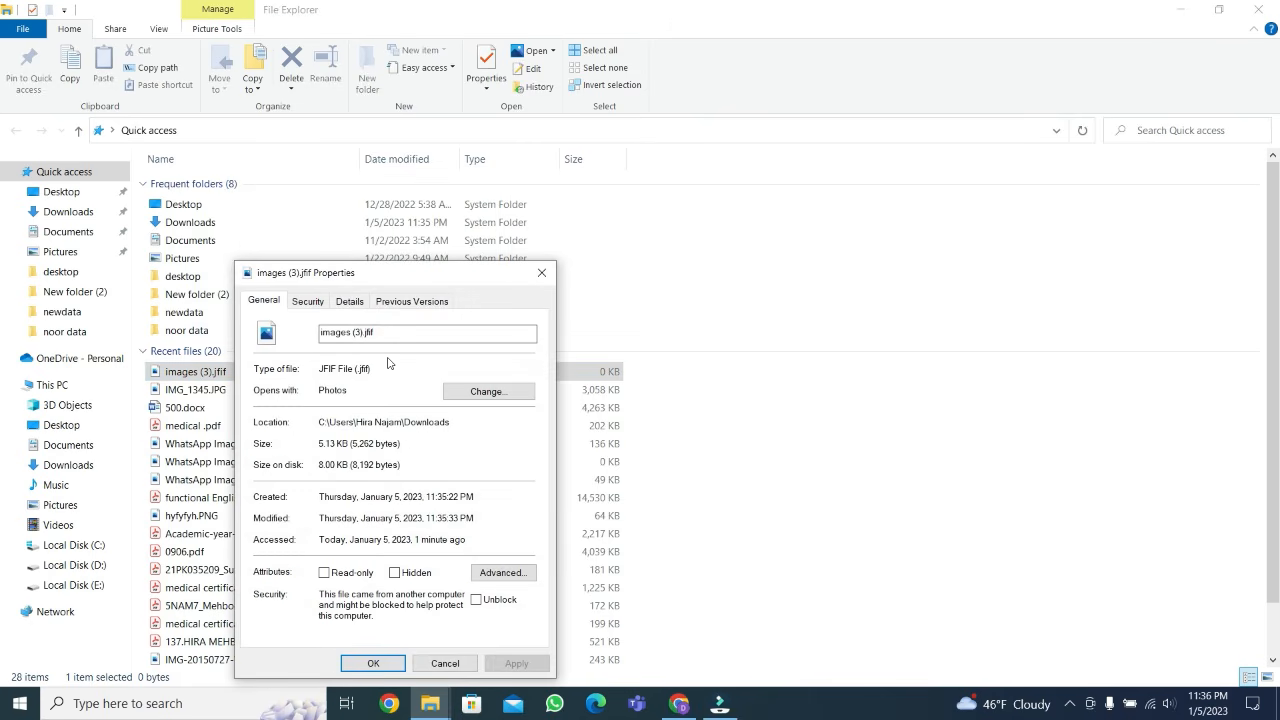
click(259, 444)
drag(404, 443, 222, 449)
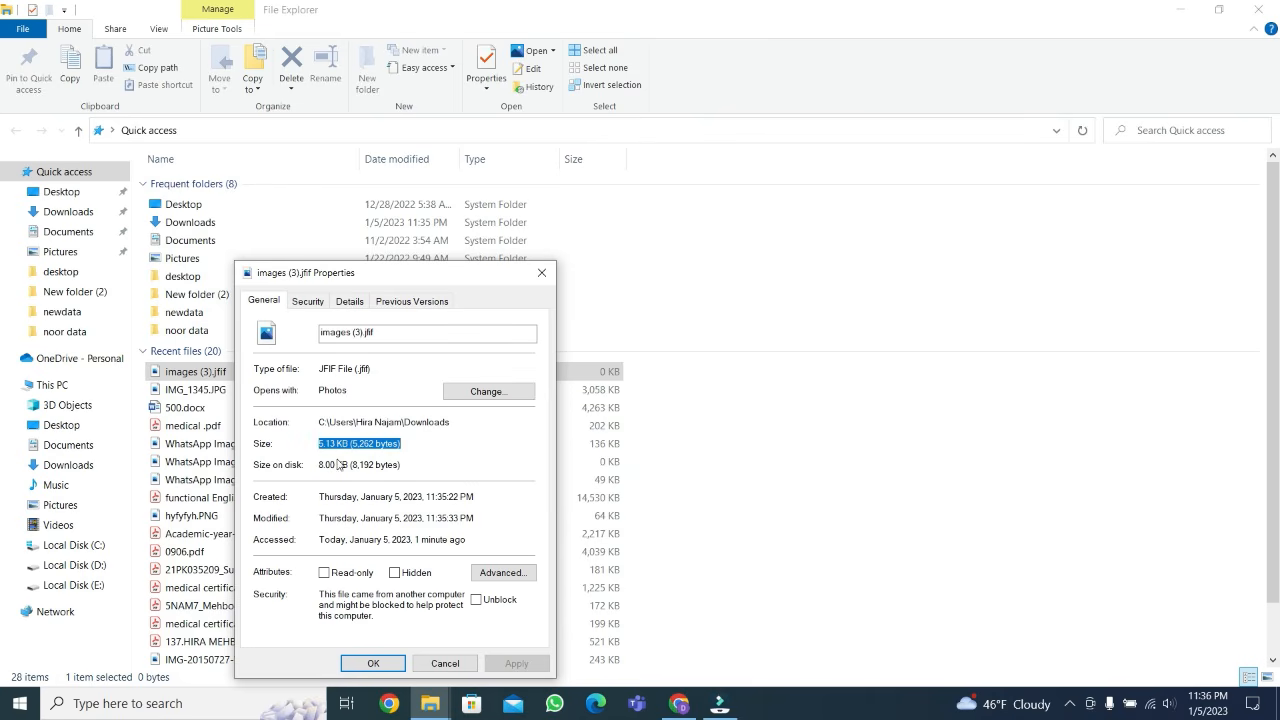
click(458, 446)
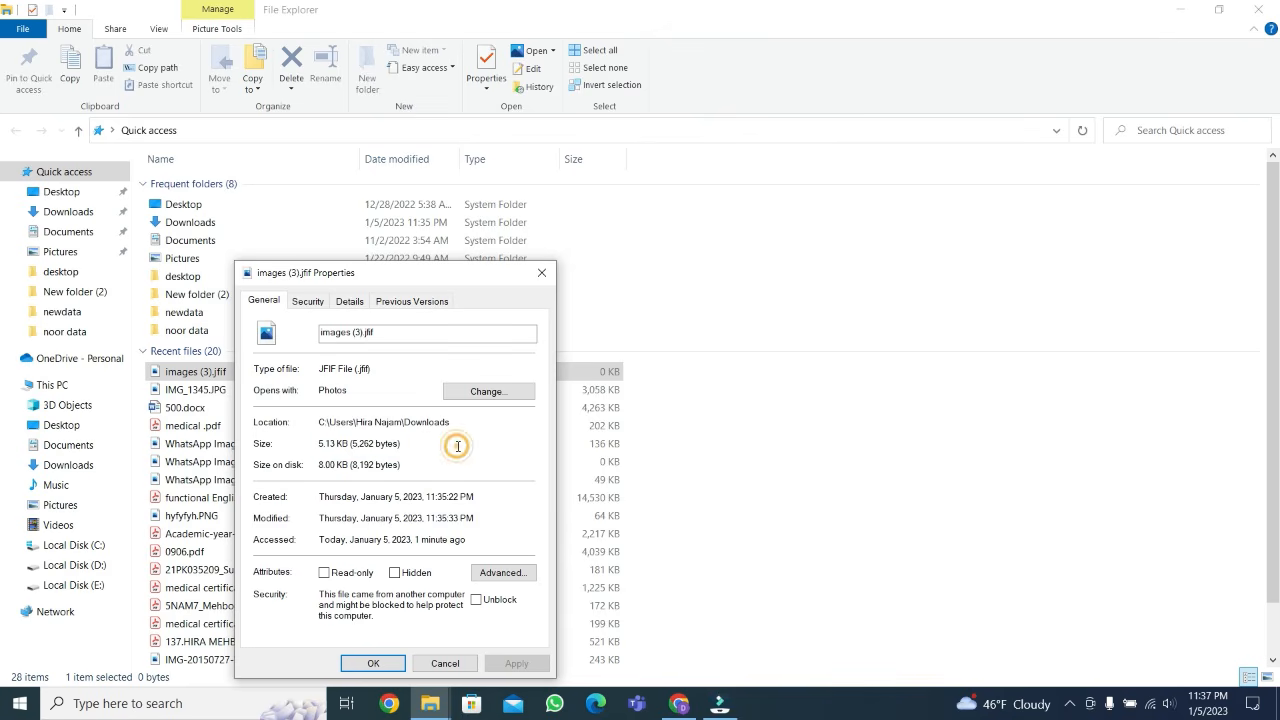
click(541, 272)
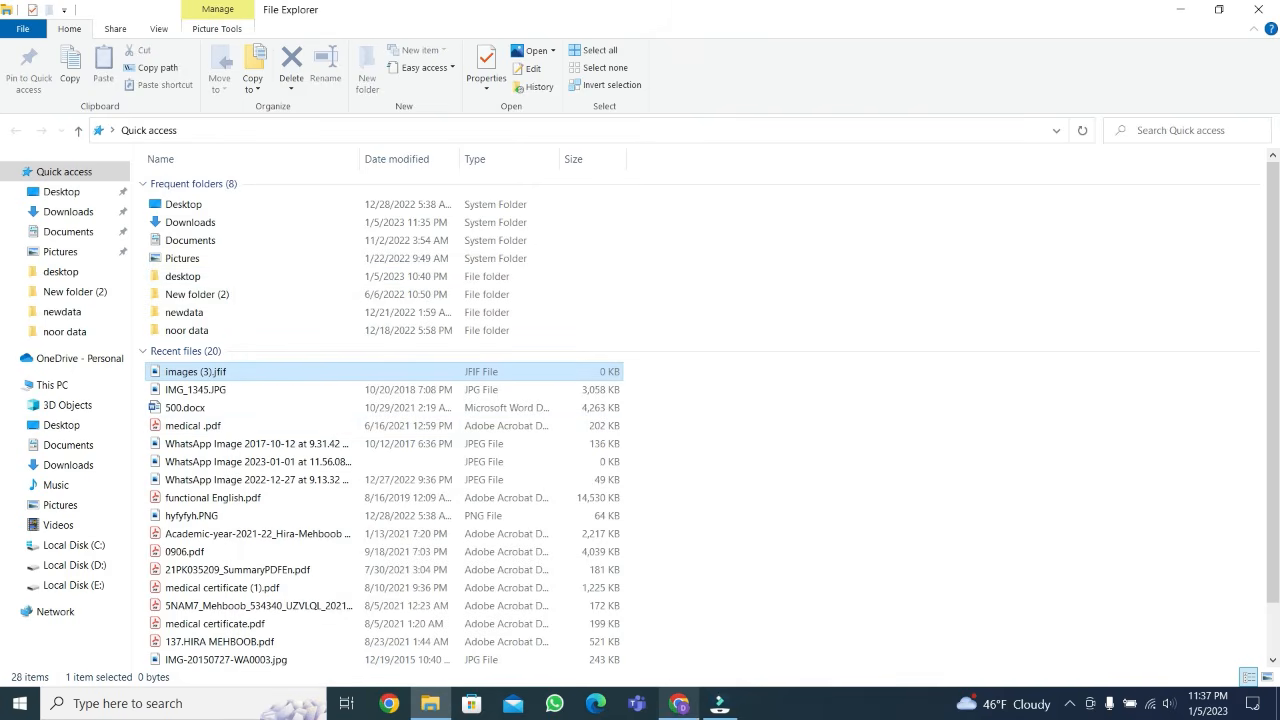
Return to the application form in Chrome, advance to the Contacts page and look over its fields
click(674, 708)
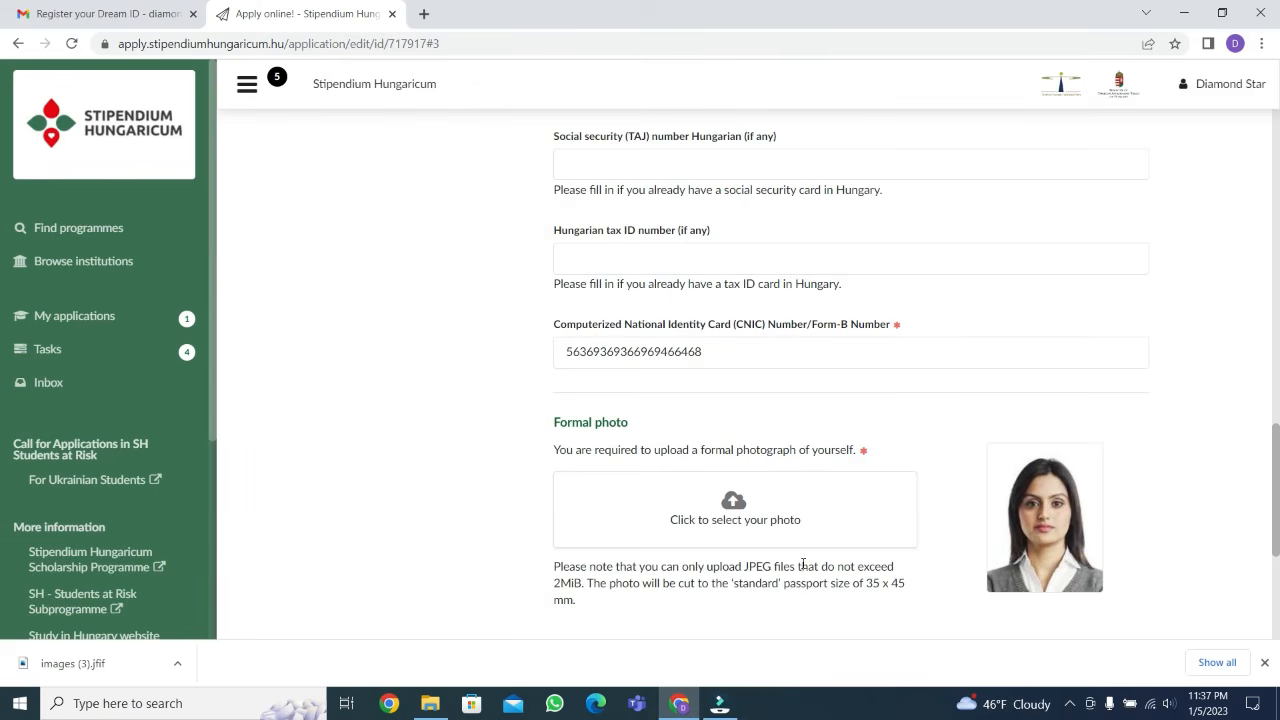
scroll(783, 557, down, 3)
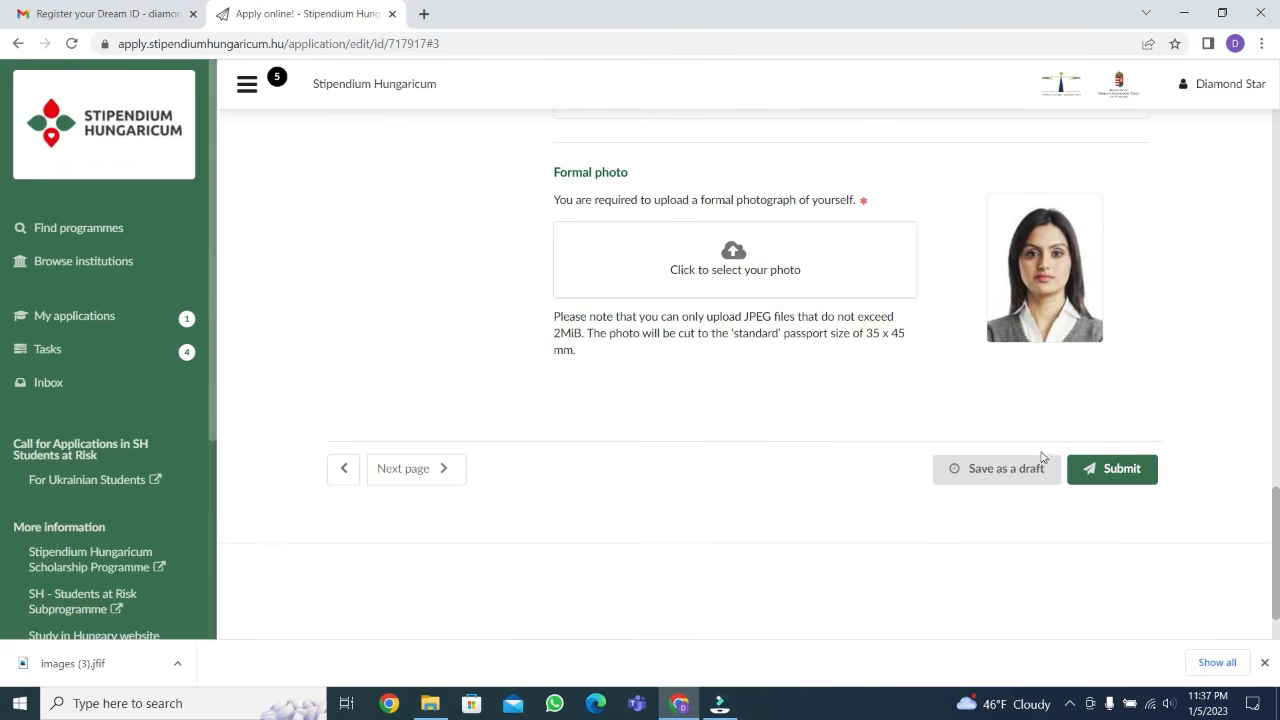
click(417, 475)
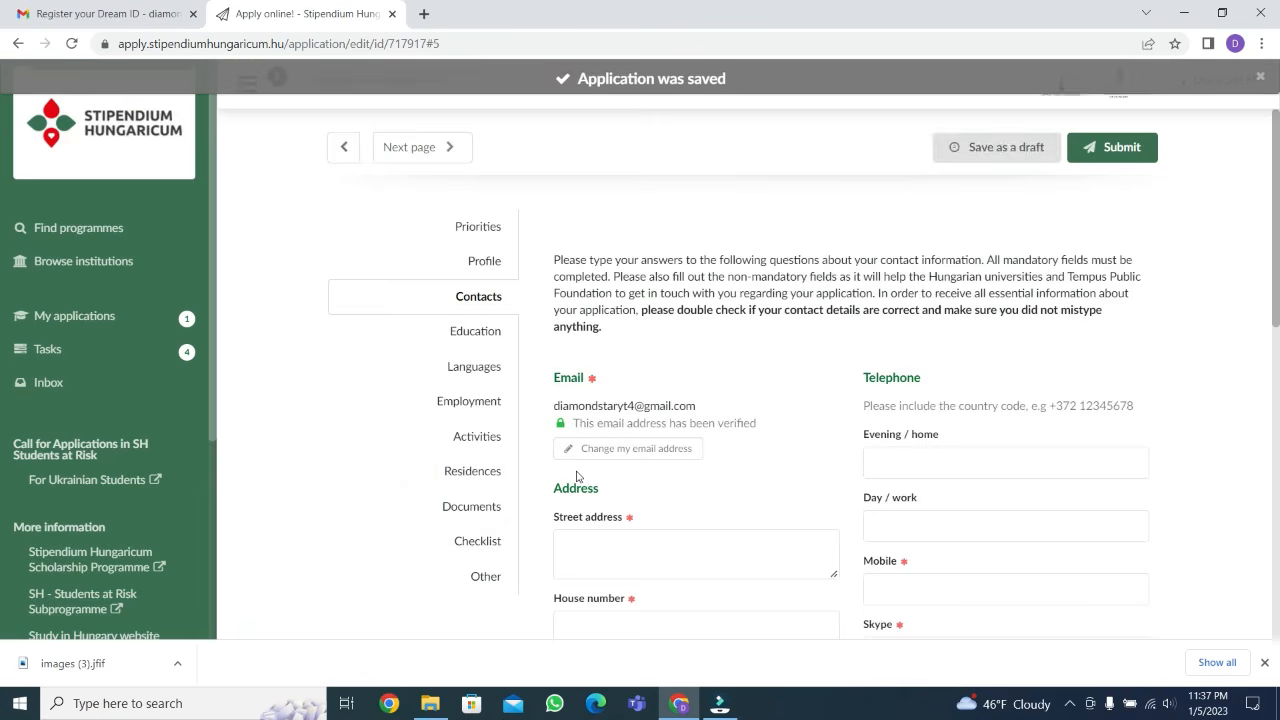
scroll(574, 474, down, 10)
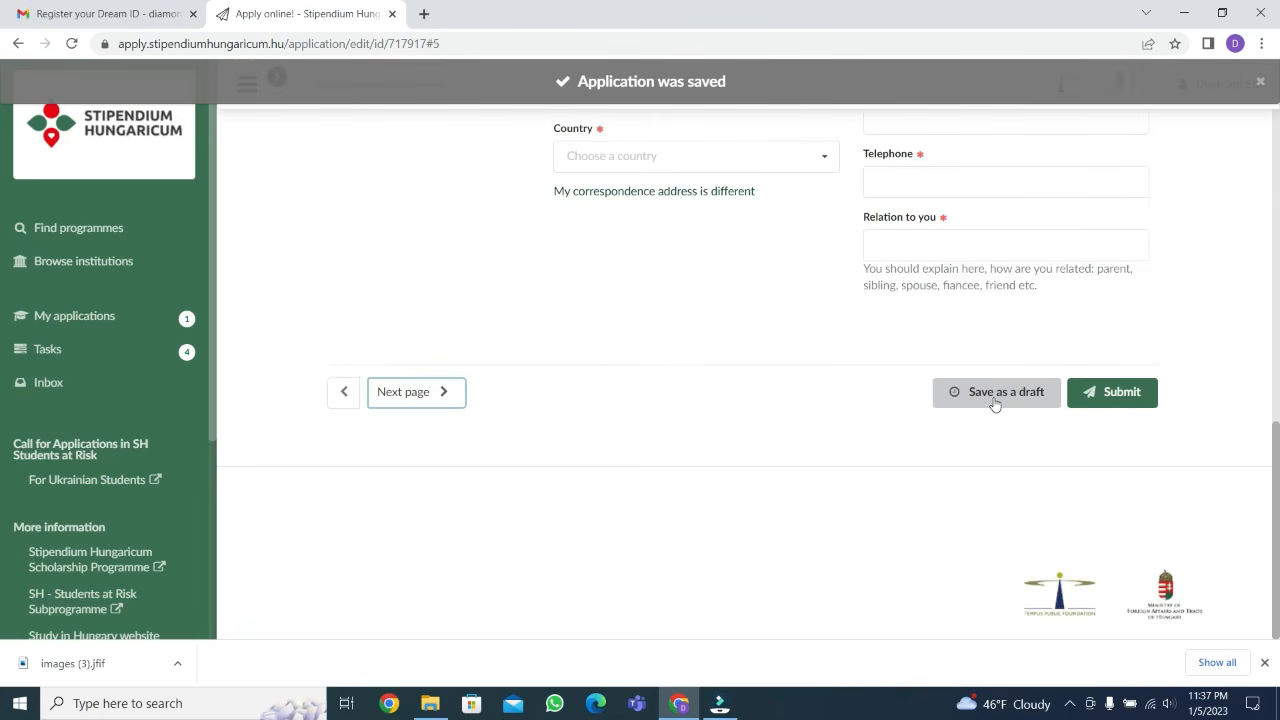
scroll(409, 523, up, 10)
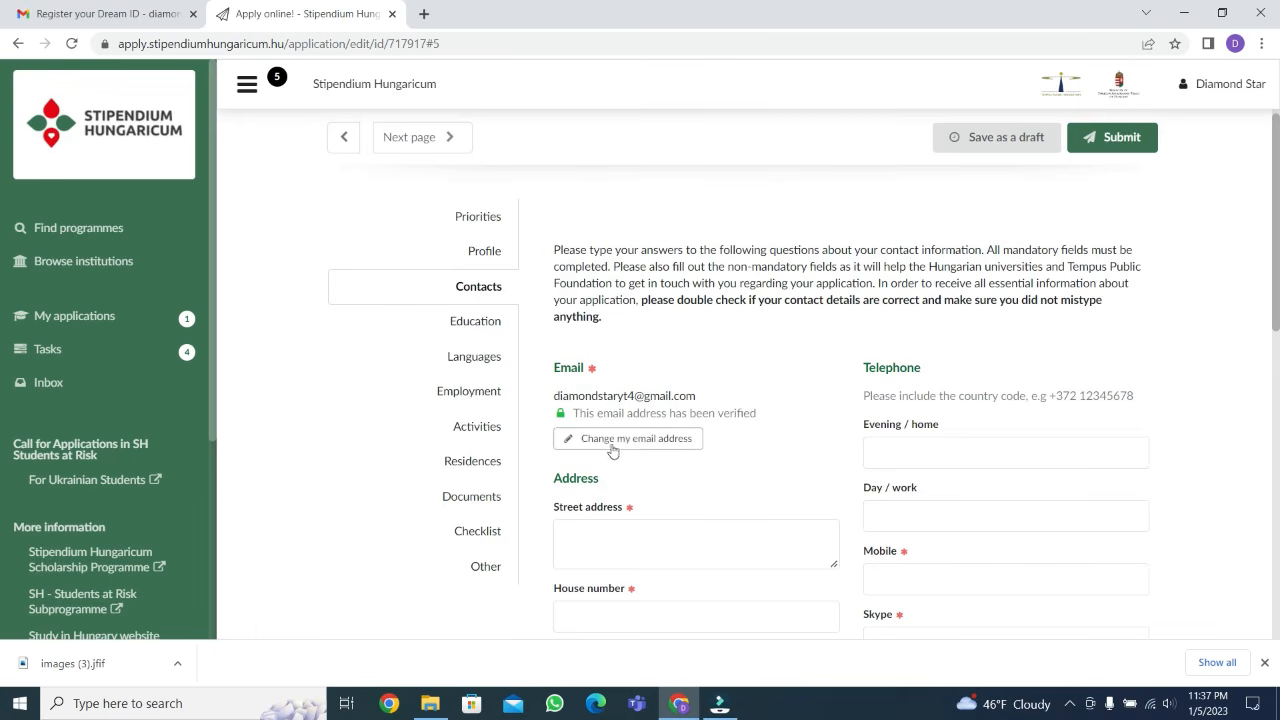
scroll(615, 445, down, 1)
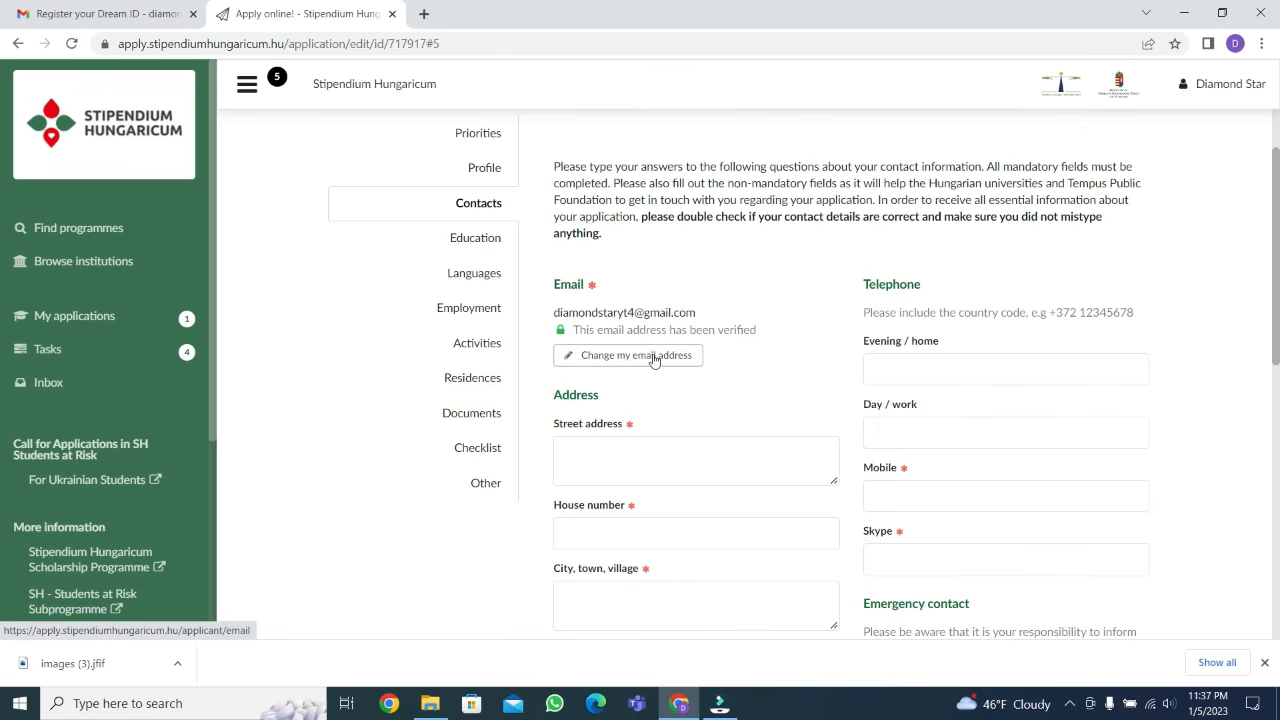
scroll(616, 385, down, 1)
click(616, 385)
text(gfhfh)
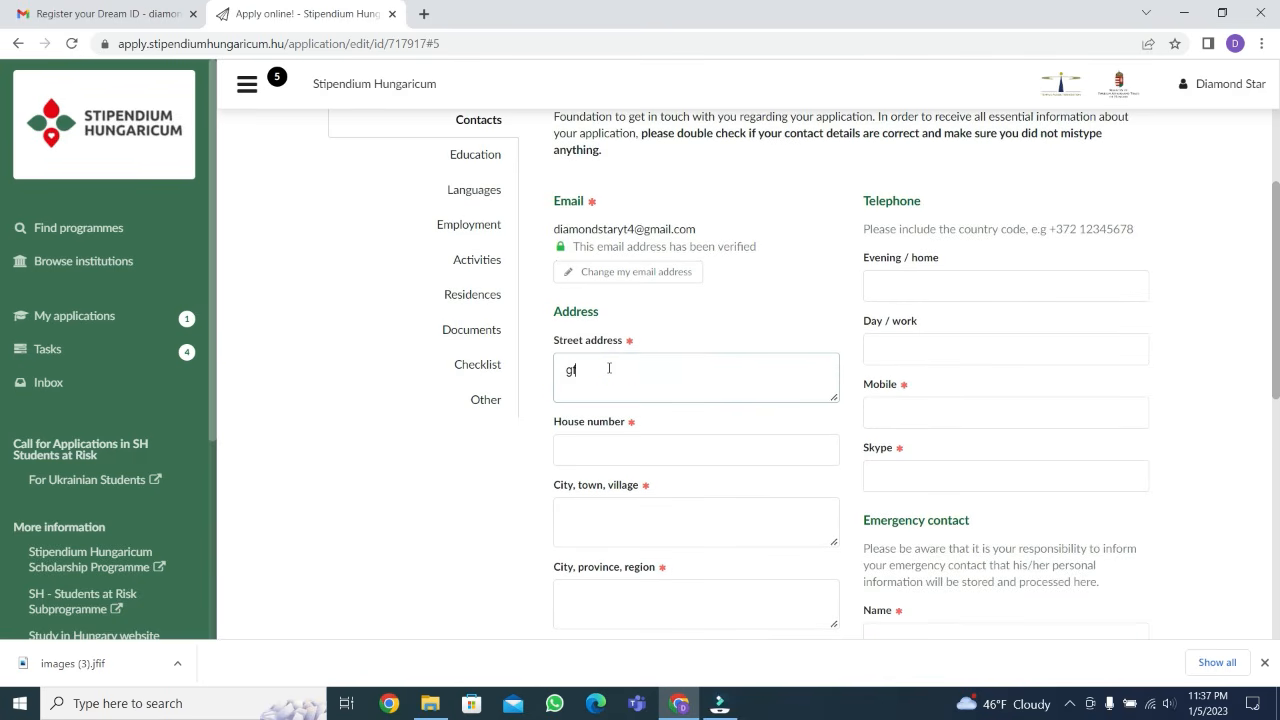
click(604, 452)
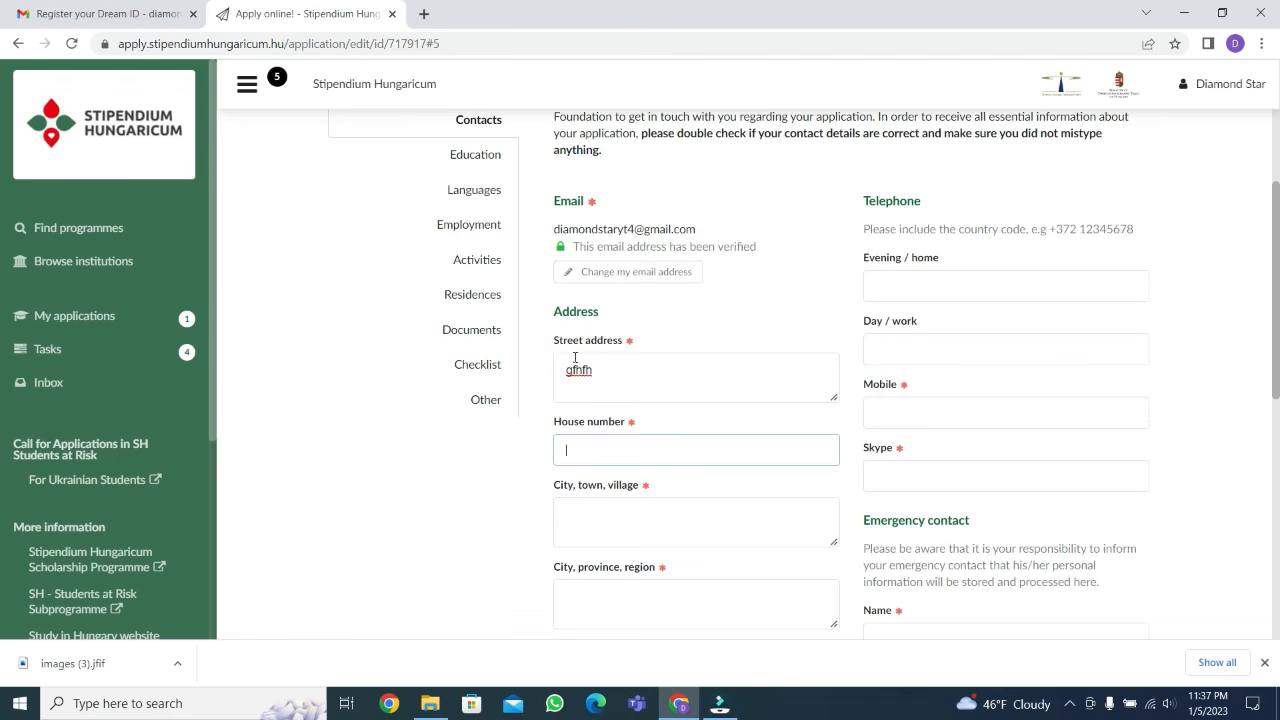
click(620, 446)
text(gh)
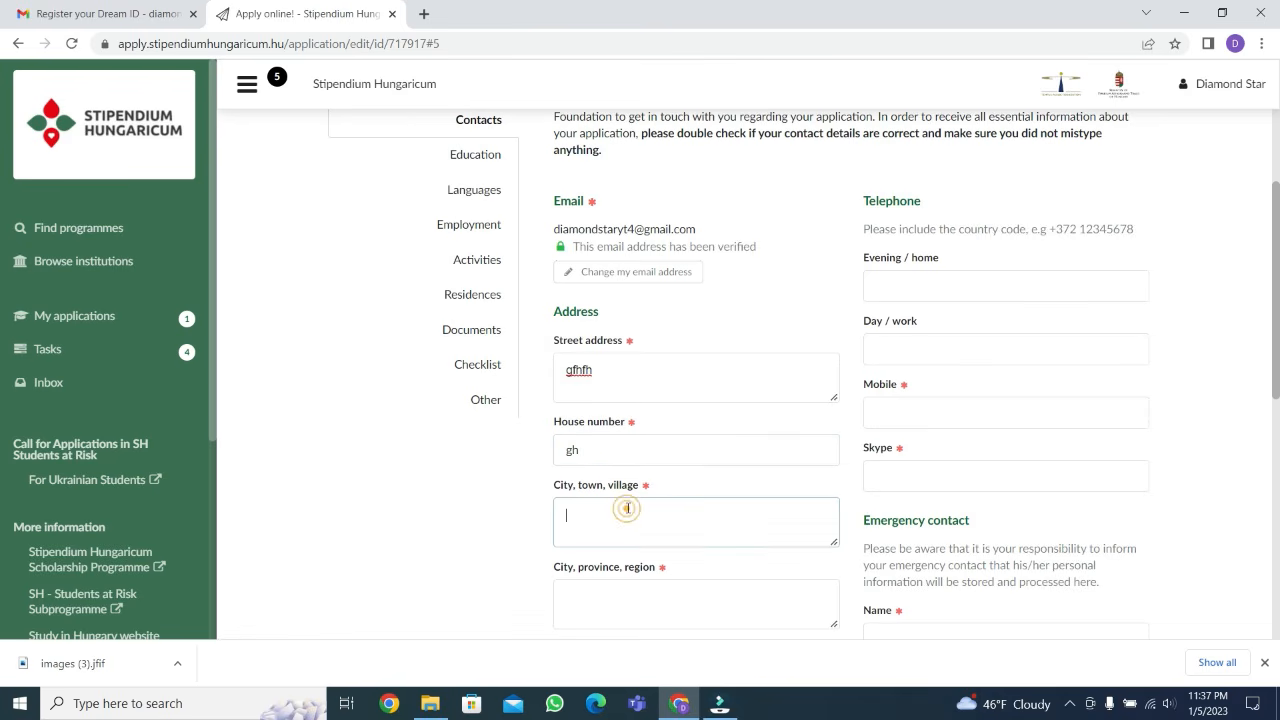
click(584, 446)
key(BackSpace)
key(BackSpace)
click(612, 362)
key(BackSpace)
key(BackSpace)
key(BackSpace)
key(BackSpace)
key(BackSpace)
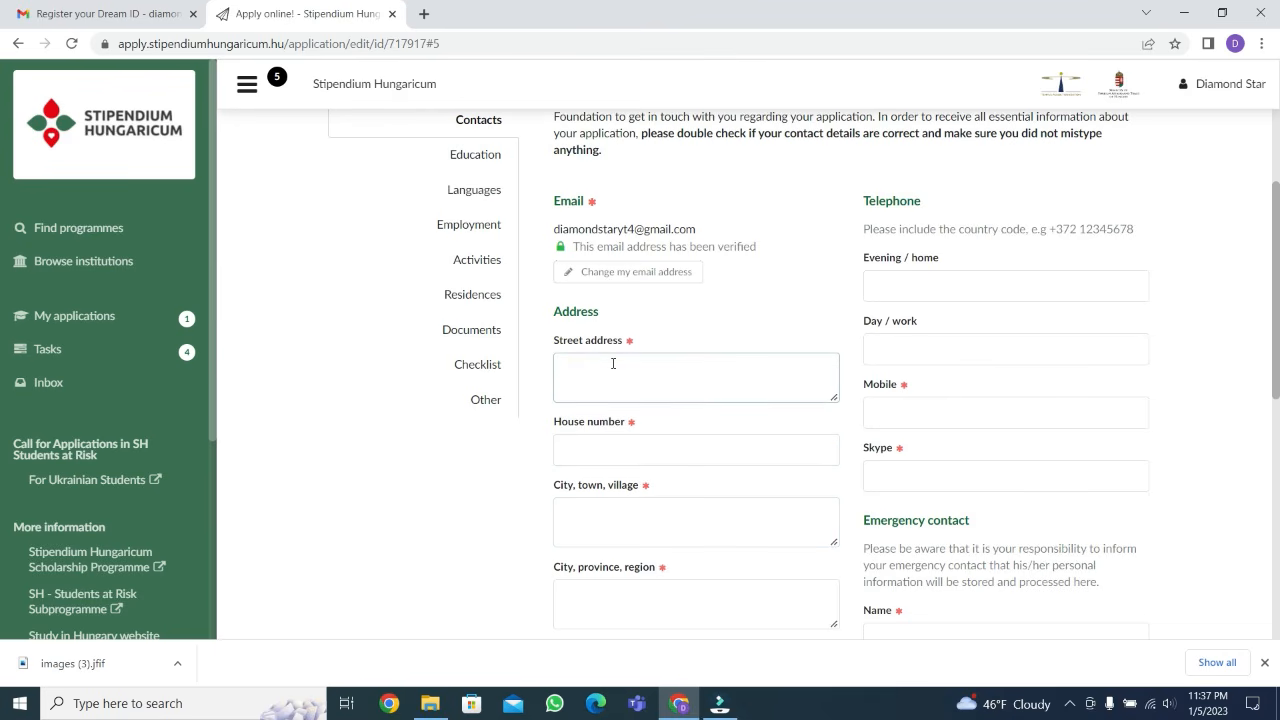
Enter the applicant's street address and house number in the contact address
click(636, 444)
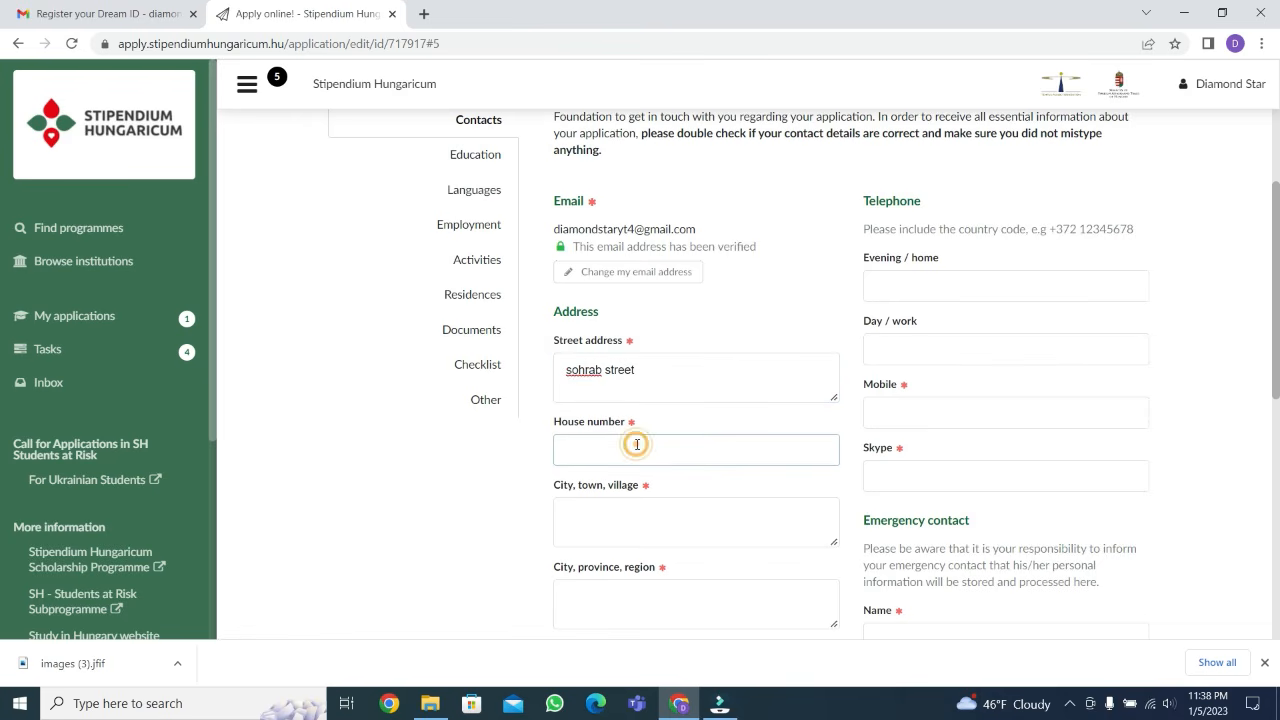
Fill in the city and the province of the applicant's contact address
click(630, 514)
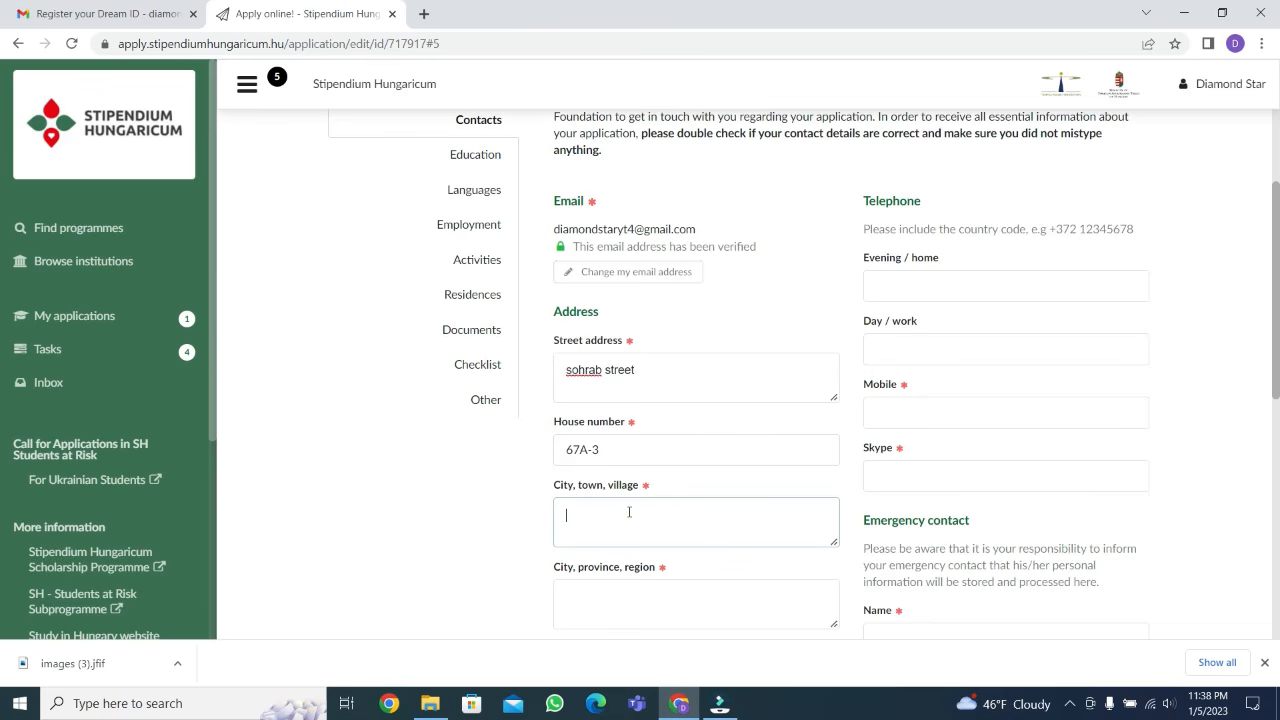
text(Islamabad)
scroll(631, 518, down, 1)
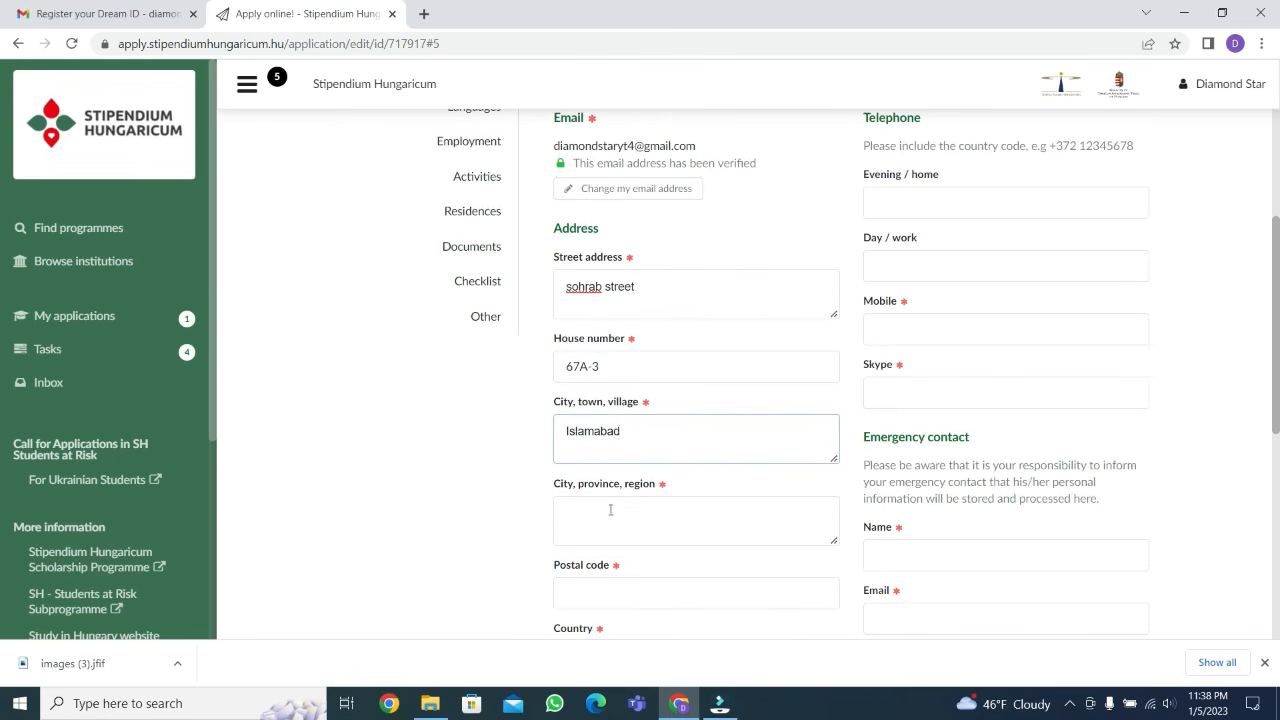
click(610, 513)
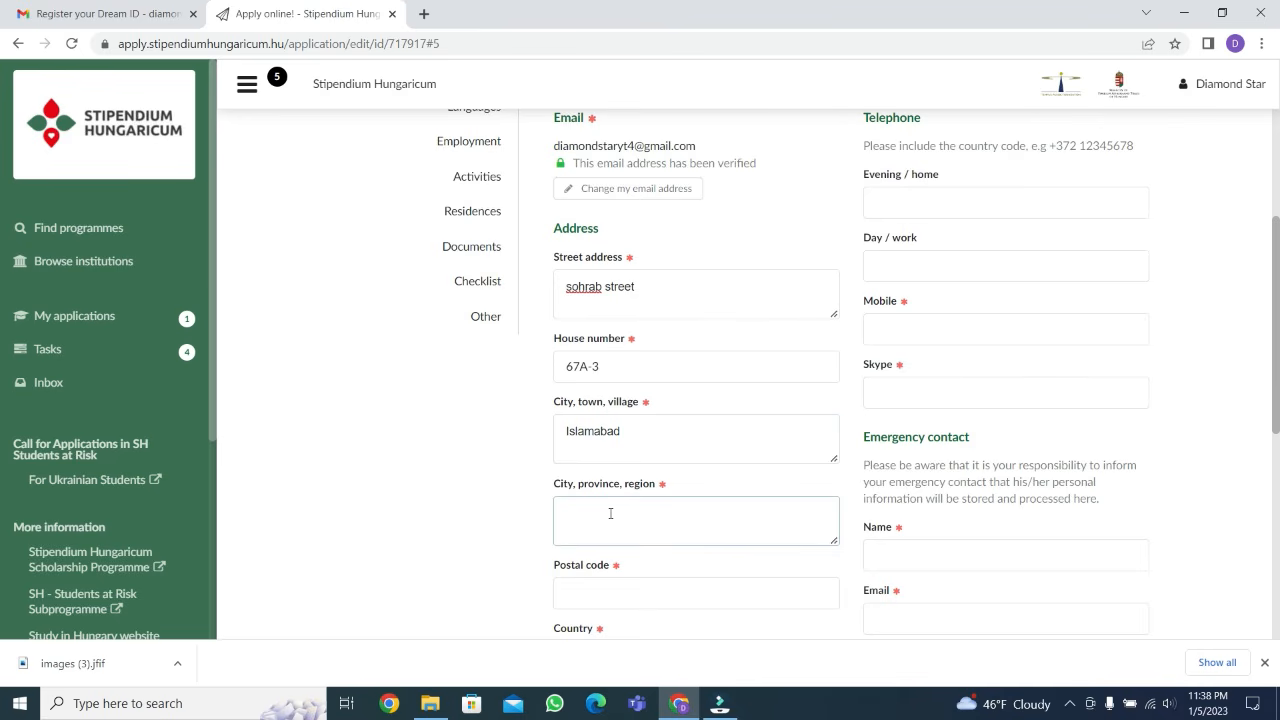
text(Punjab)
Leave the postal code empty and set the contact address's country to Pakistan
scroll(610, 513, down, 2)
click(601, 429)
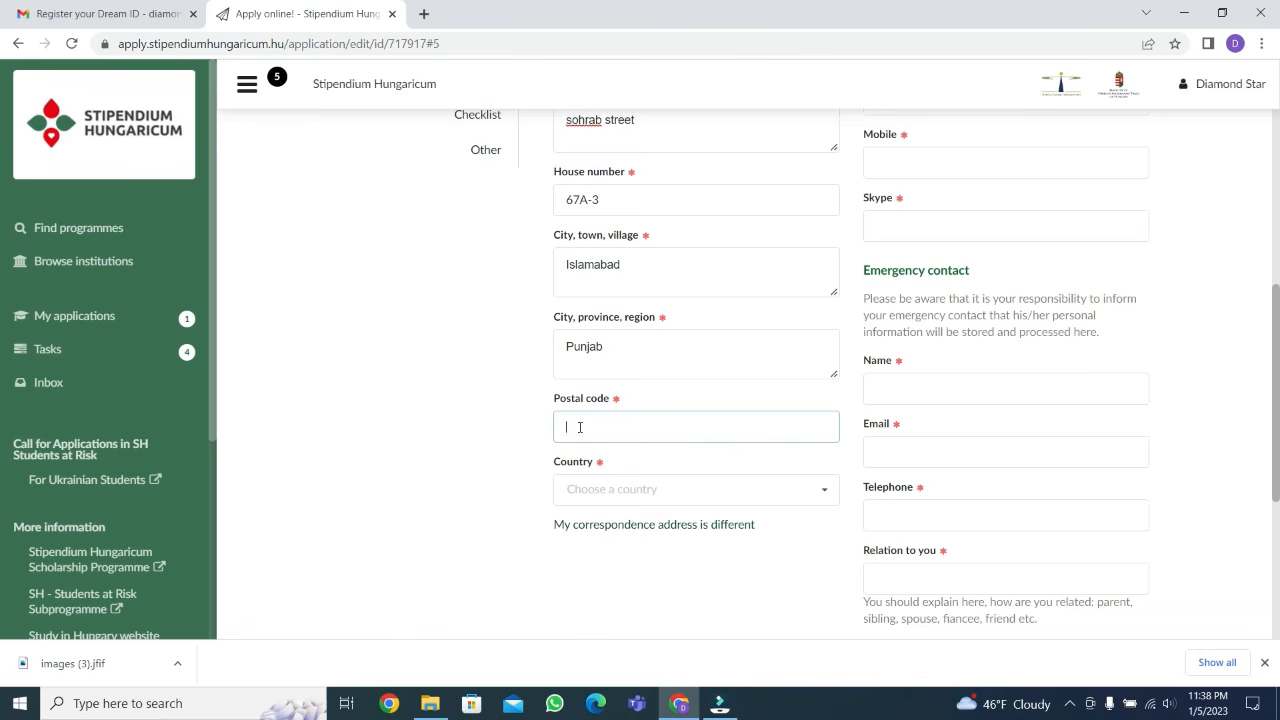
click(572, 426)
click(578, 422)
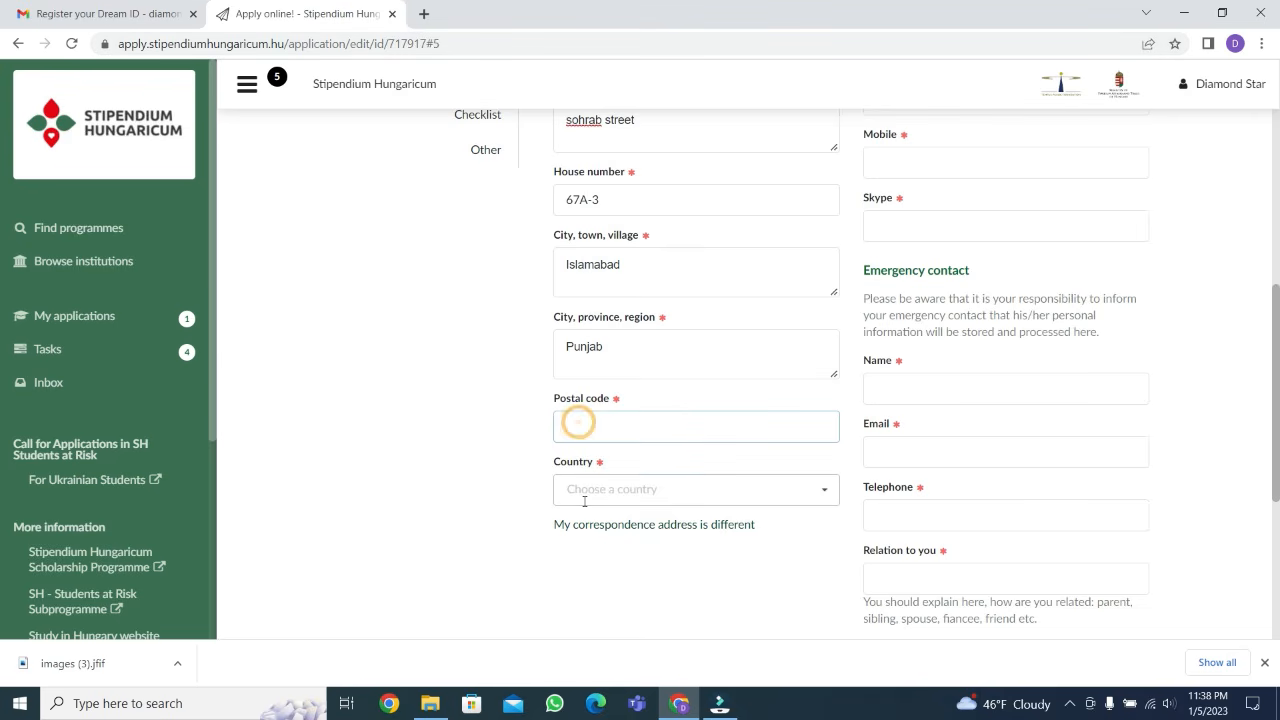
click(583, 492)
text(pak)
click(582, 455)
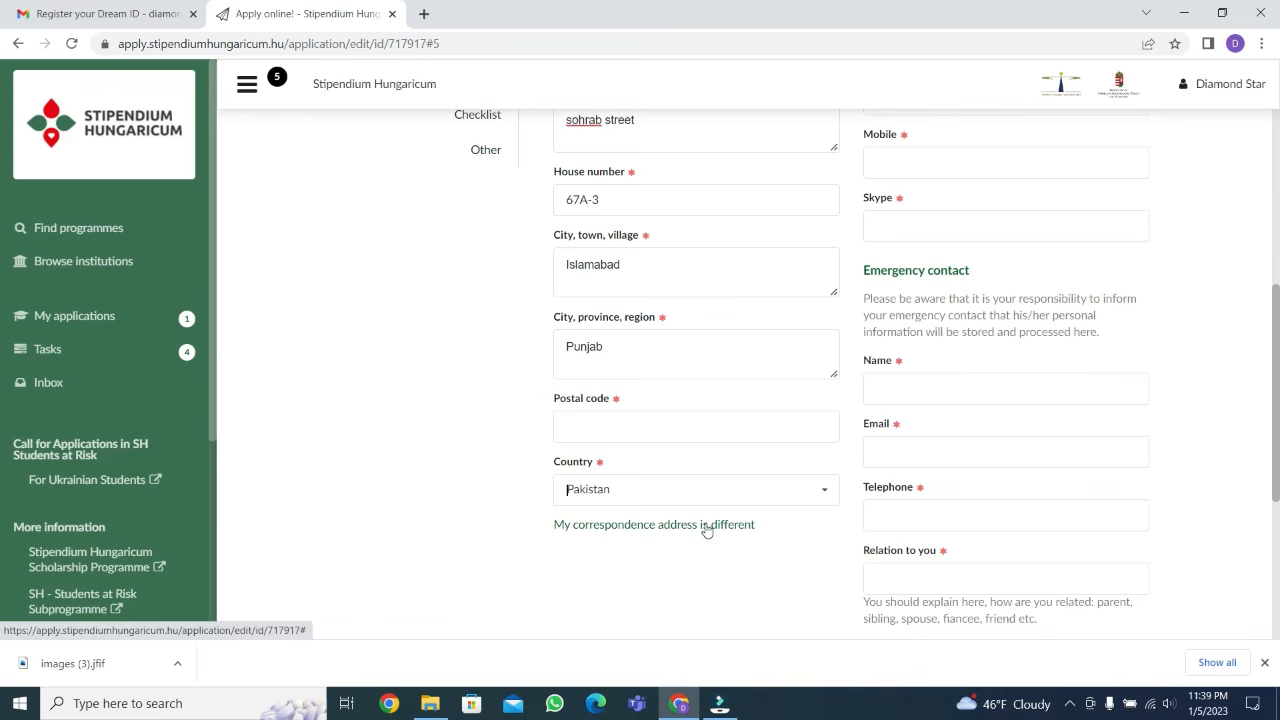
Indicate that the correspondence address is different and review the additional address fields
scroll(706, 530, up, 2)
scroll(706, 530, down, 3)
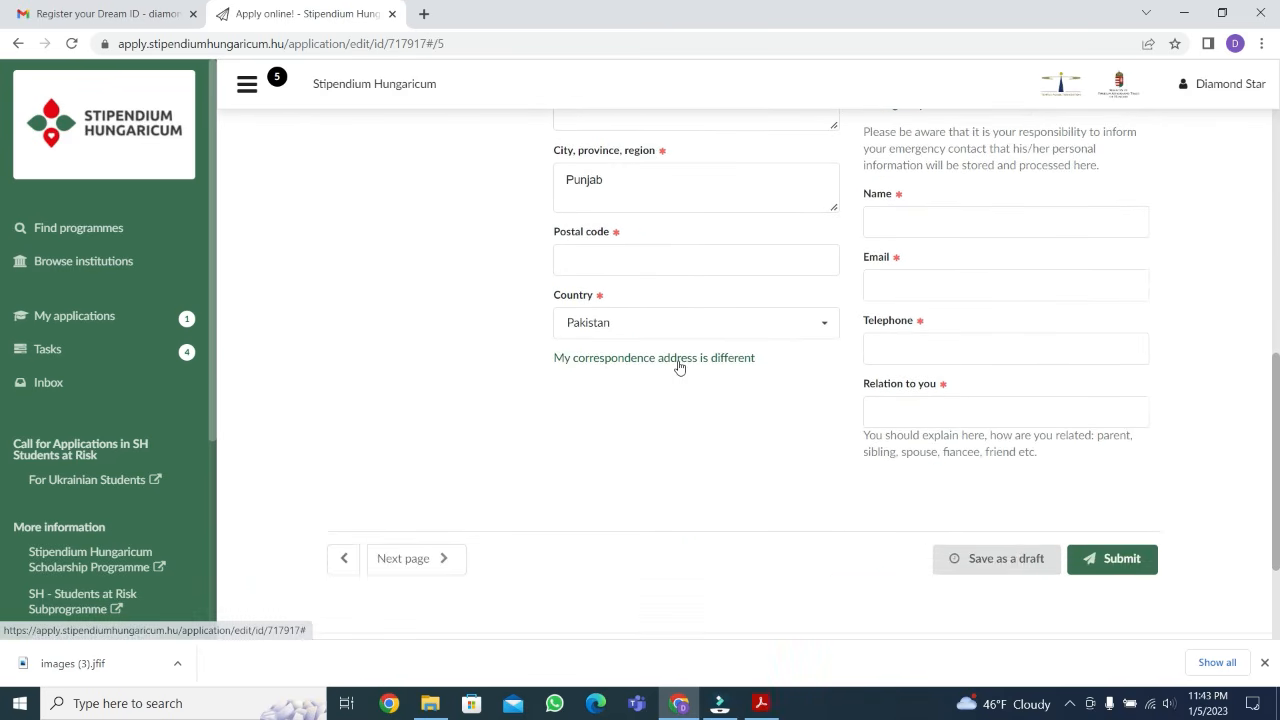
click(675, 441)
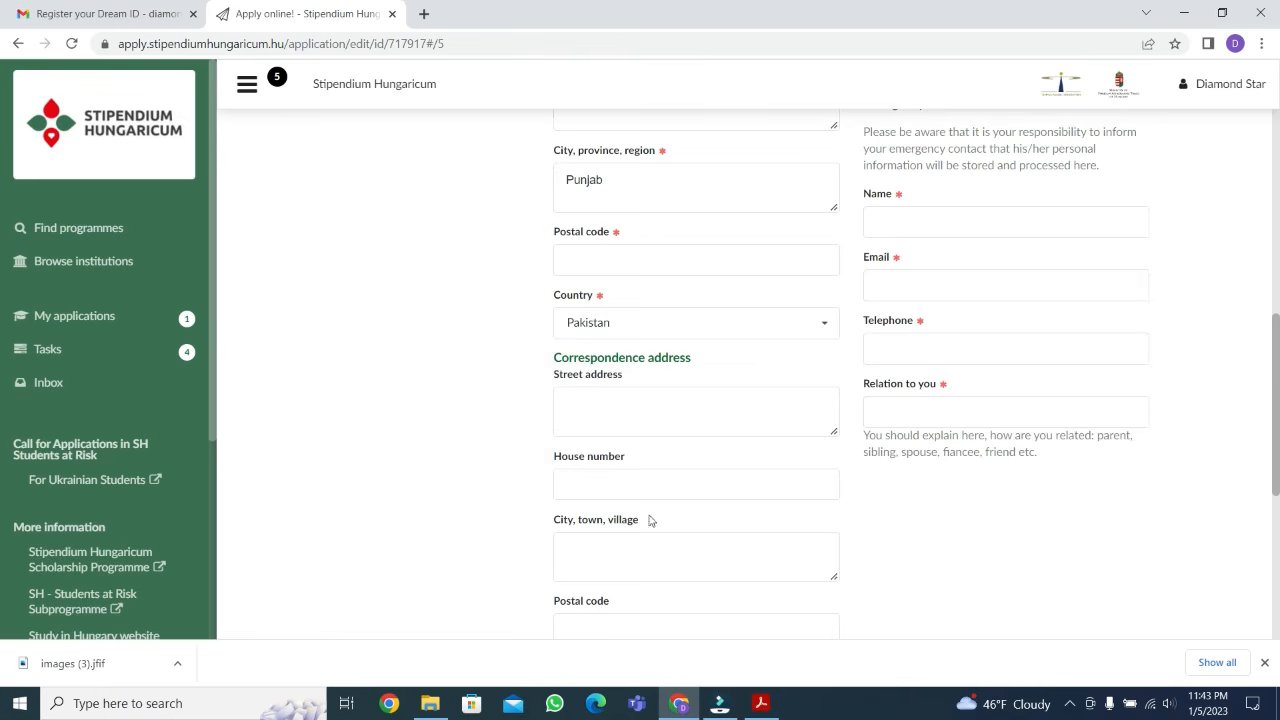
scroll(650, 518, down, 2)
scroll(650, 518, down, 1)
scroll(651, 516, up, 3)
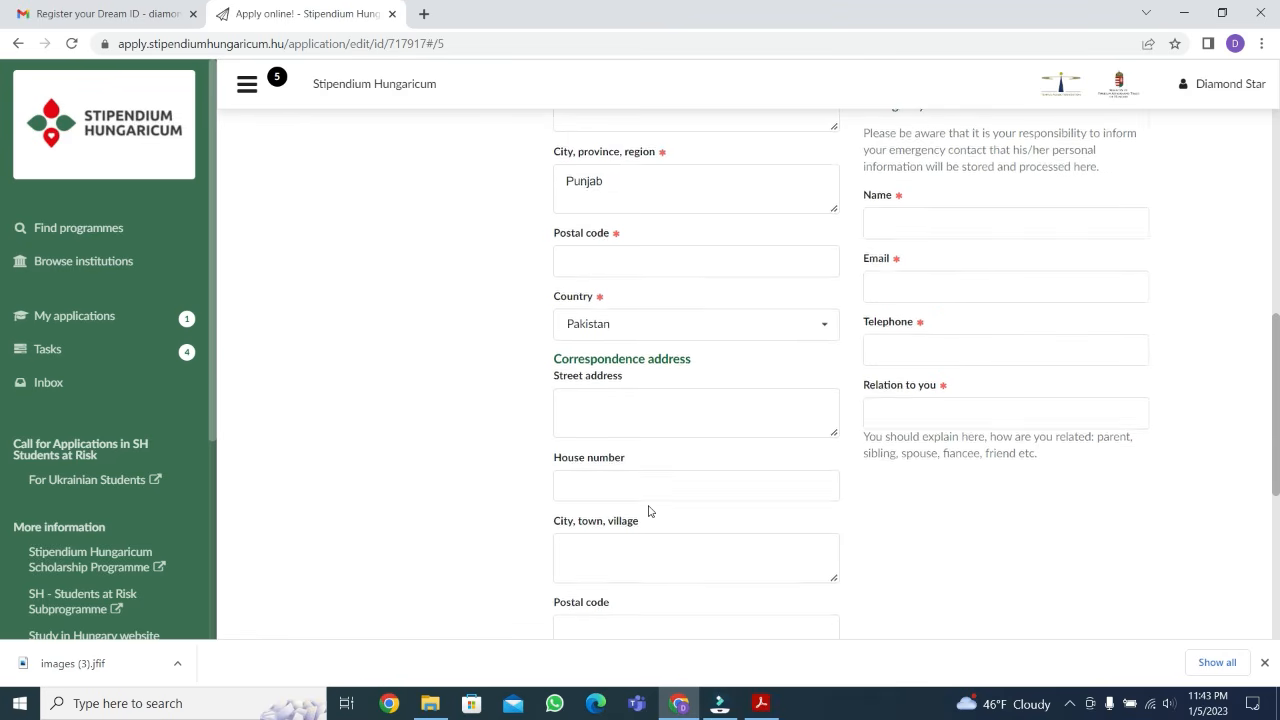
scroll(648, 511, up, 1)
click(653, 441)
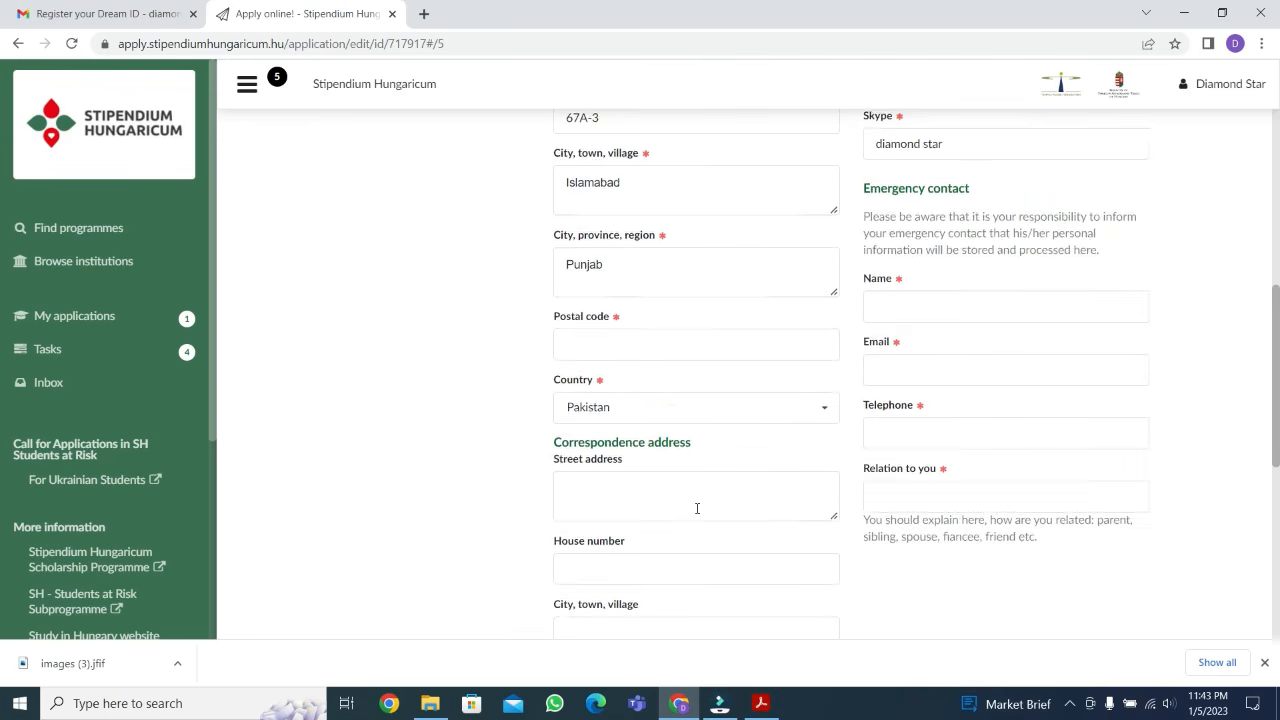
Go through the optional evening/home and day/work telephone fields, leaving both empty
scroll(694, 500, up, 4)
scroll(697, 510, down, 8)
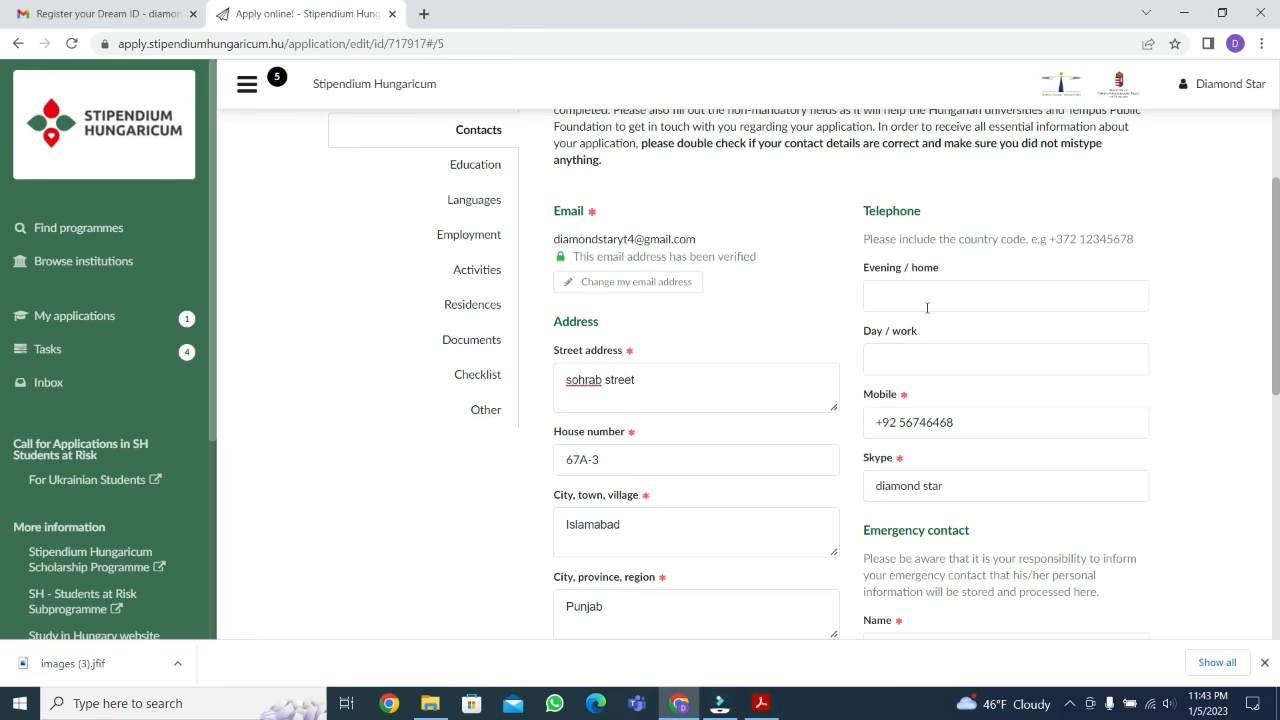
click(901, 291)
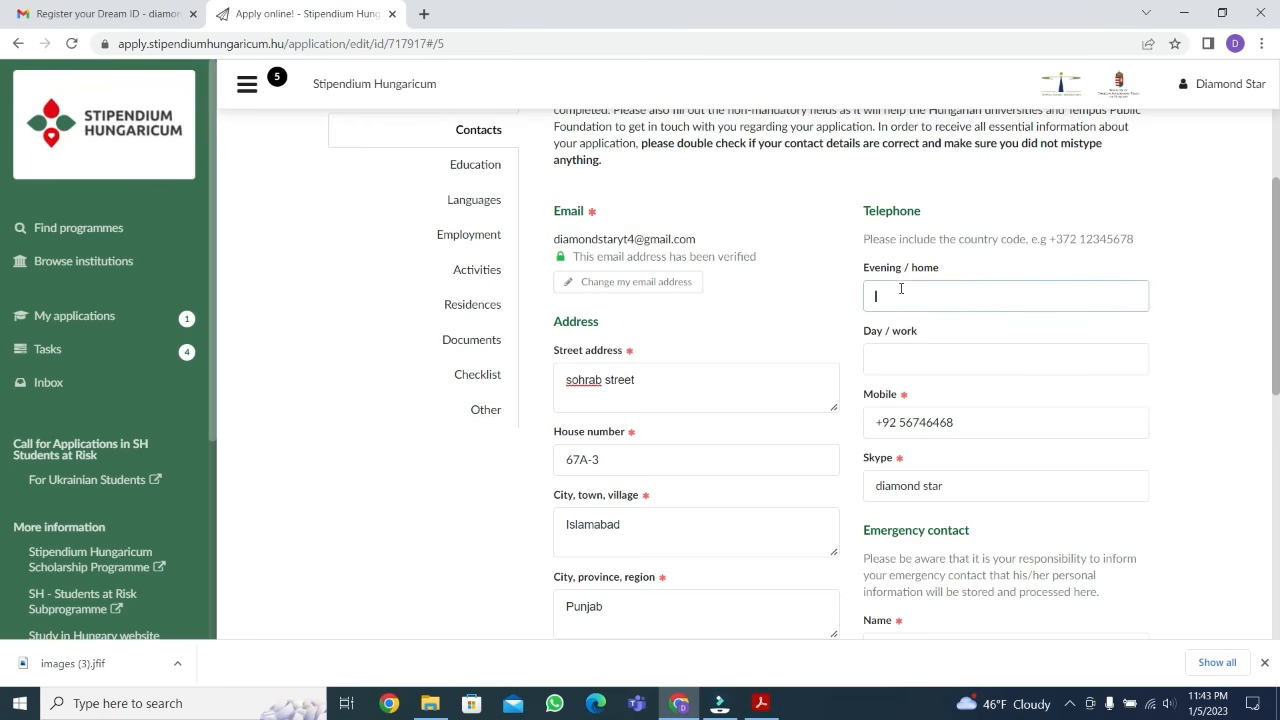
click(904, 362)
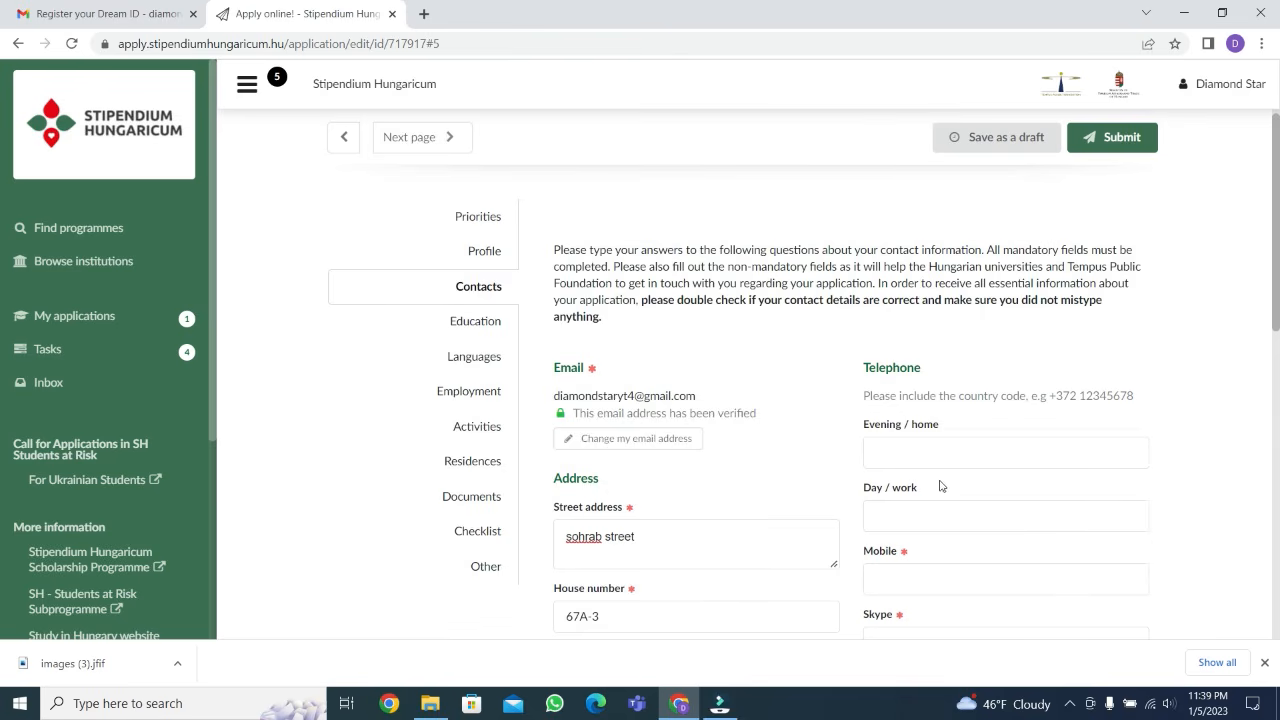
Enter the applicant's mobile number with the Pakistan country code in the contact details
scroll(940, 462, down, 1)
scroll(914, 280, down, 1)
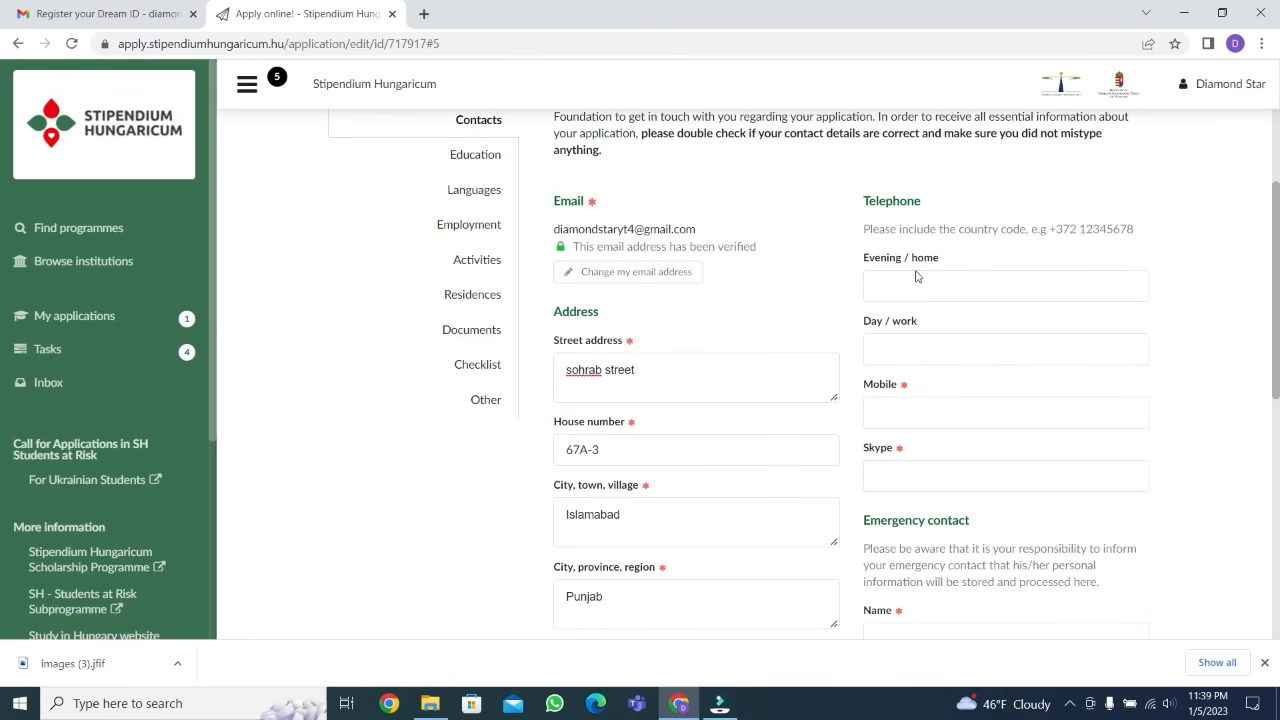
scroll(914, 286, down, 1)
click(906, 330)
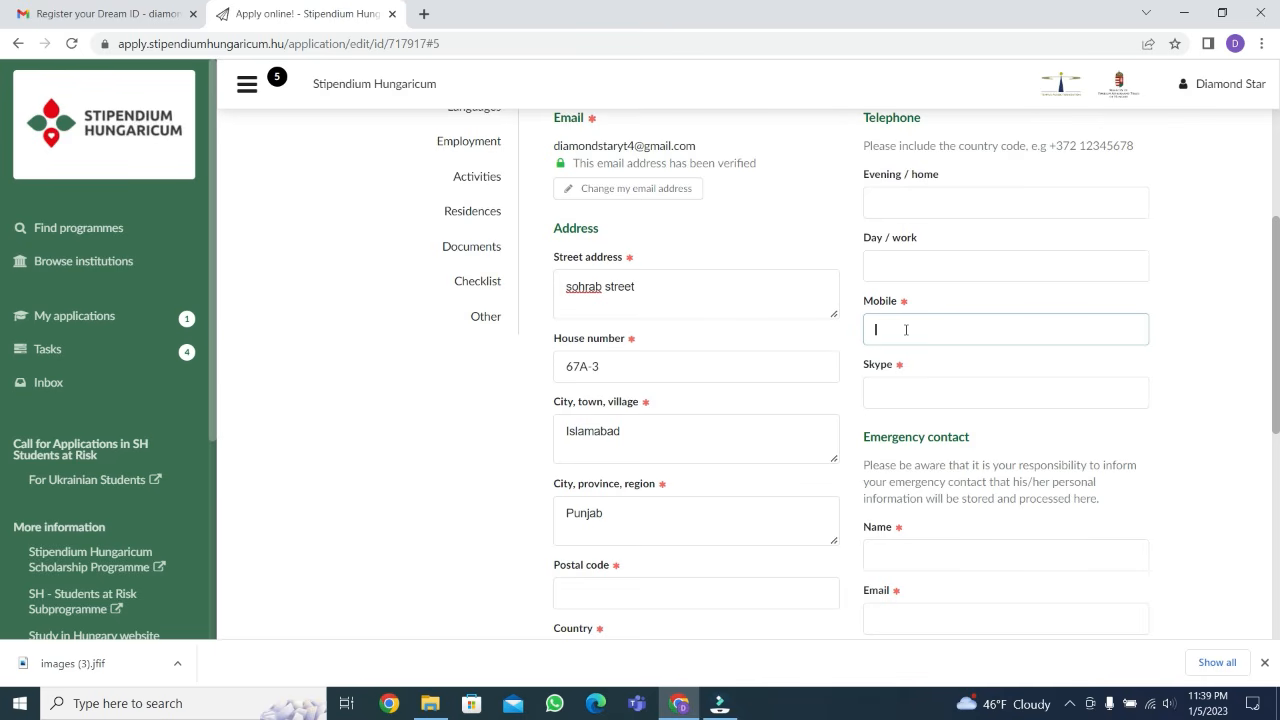
text(+92)
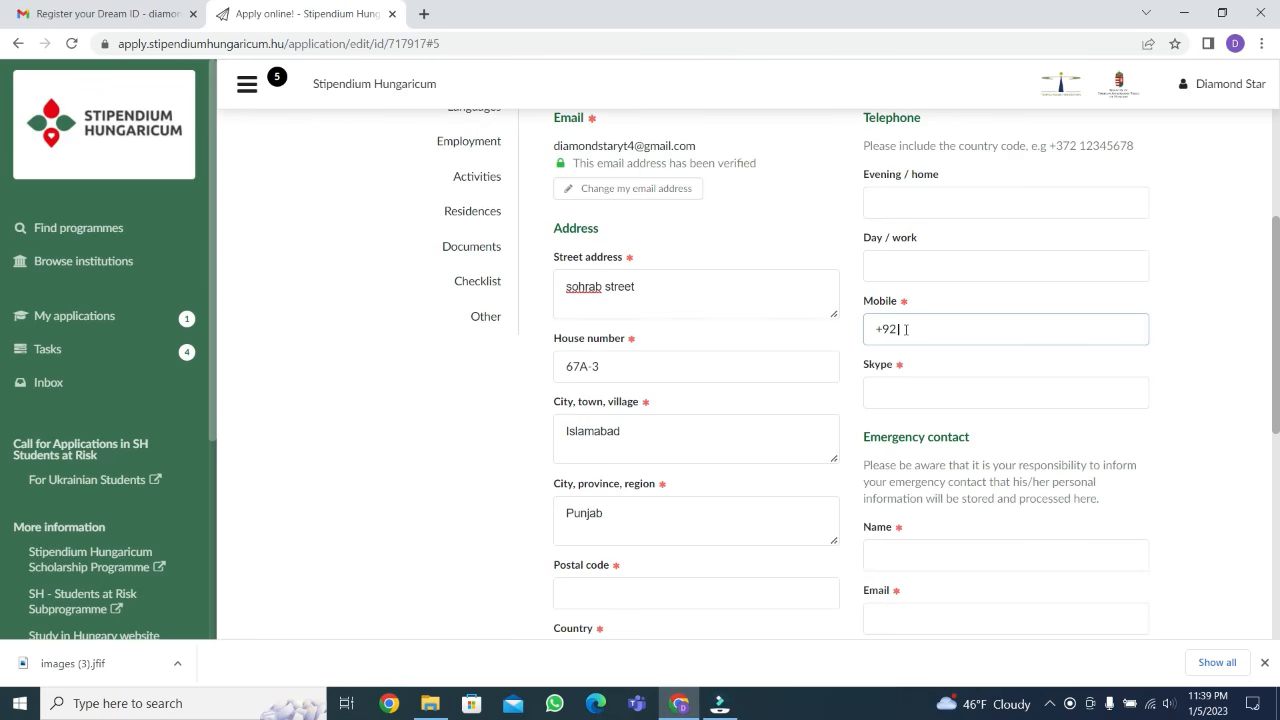
drag(873, 330, 934, 331)
click(950, 330)
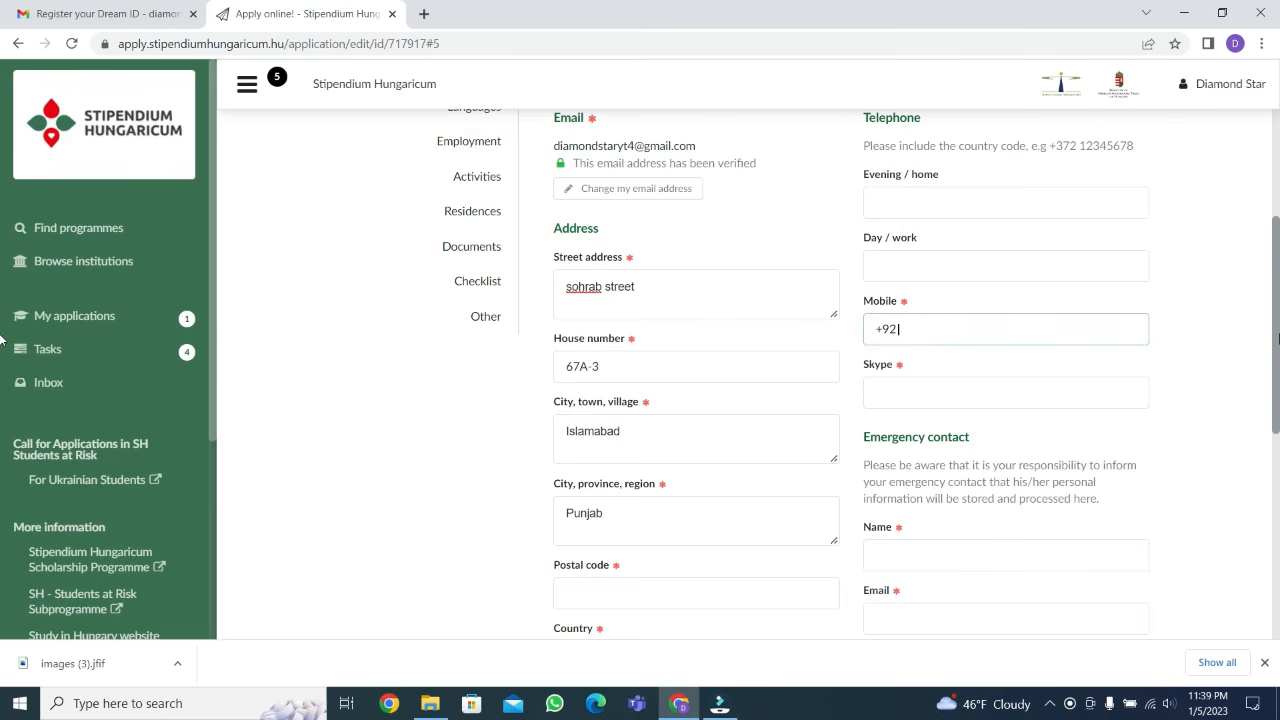
text(56746468)
Fill in the applicant's Skype name in the contact details
click(1004, 385)
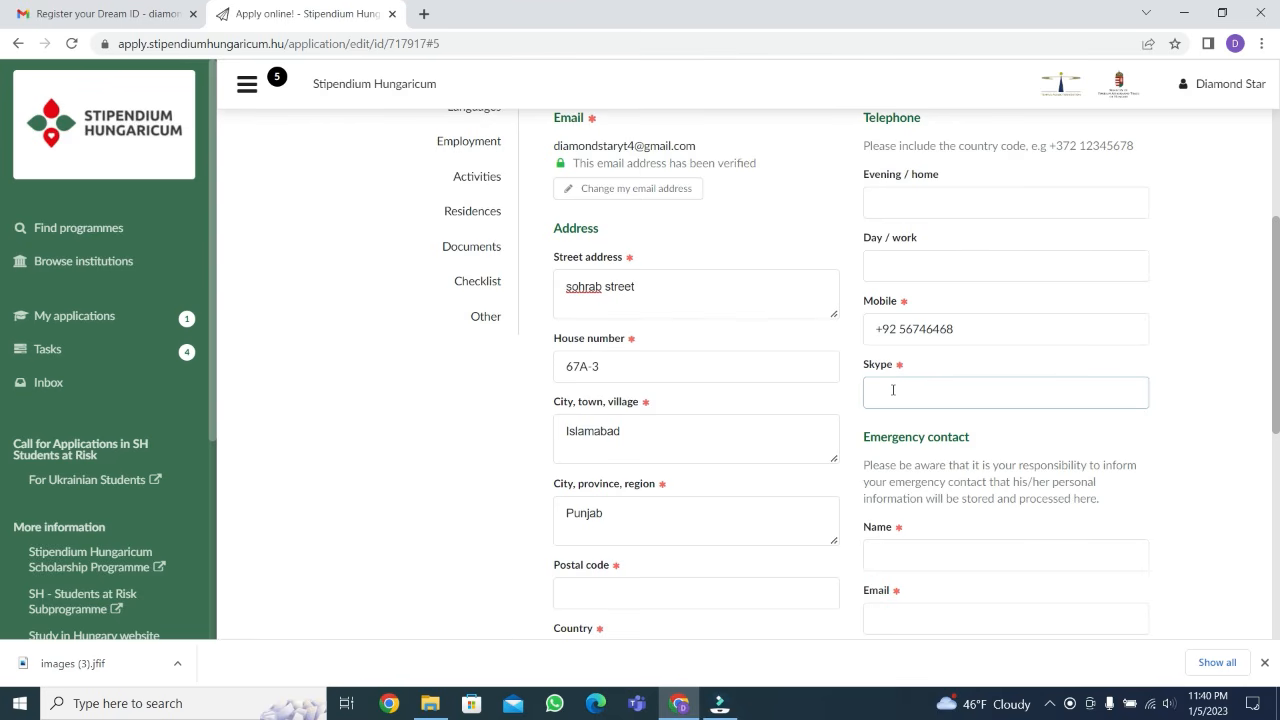
click(891, 391)
scroll(895, 410, down, 1)
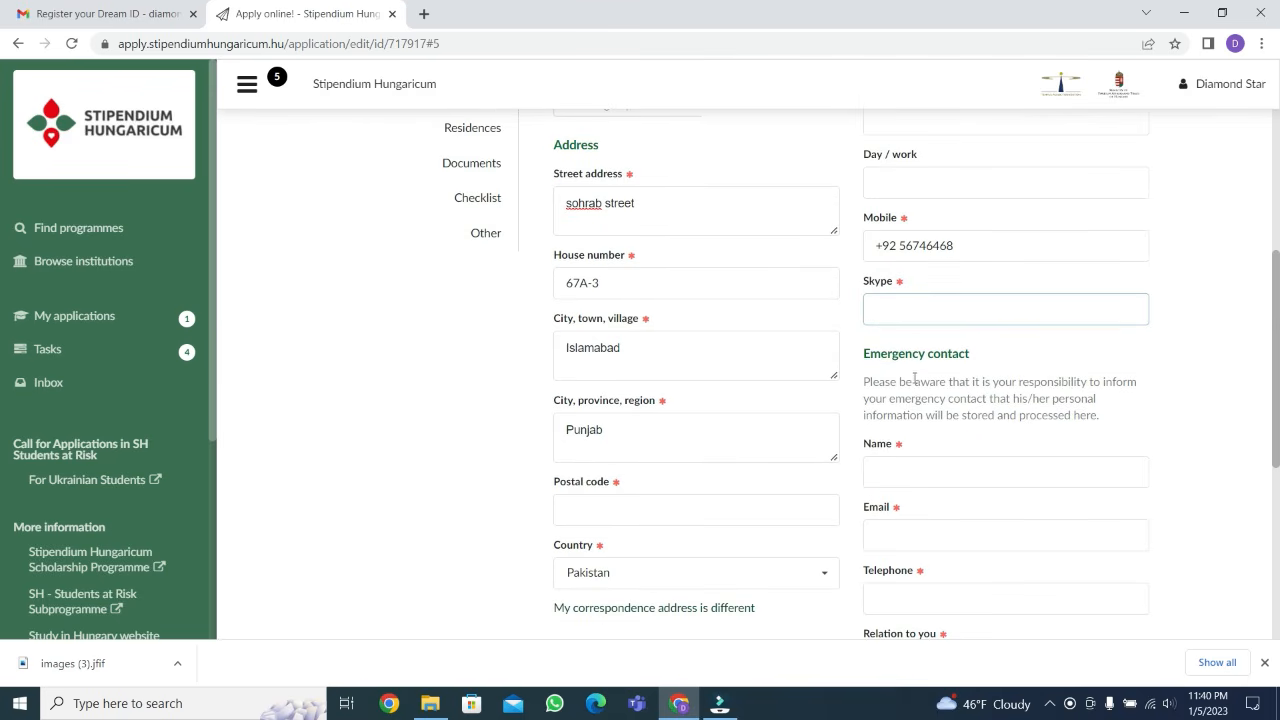
text(diamind)
key(BackSpace)
key(BackSpace)
text(ond star)
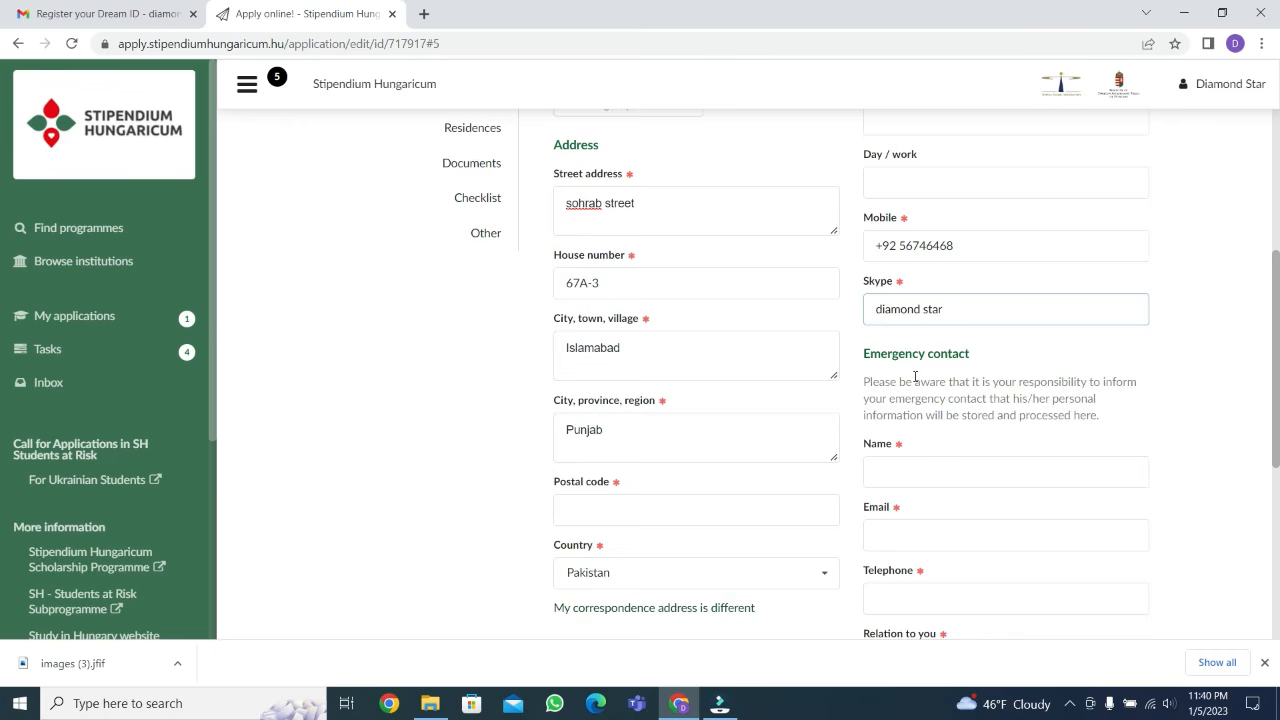
Go through the emergency contact fields, leaving them empty, and continue to the Education section
scroll(915, 377, down, 2)
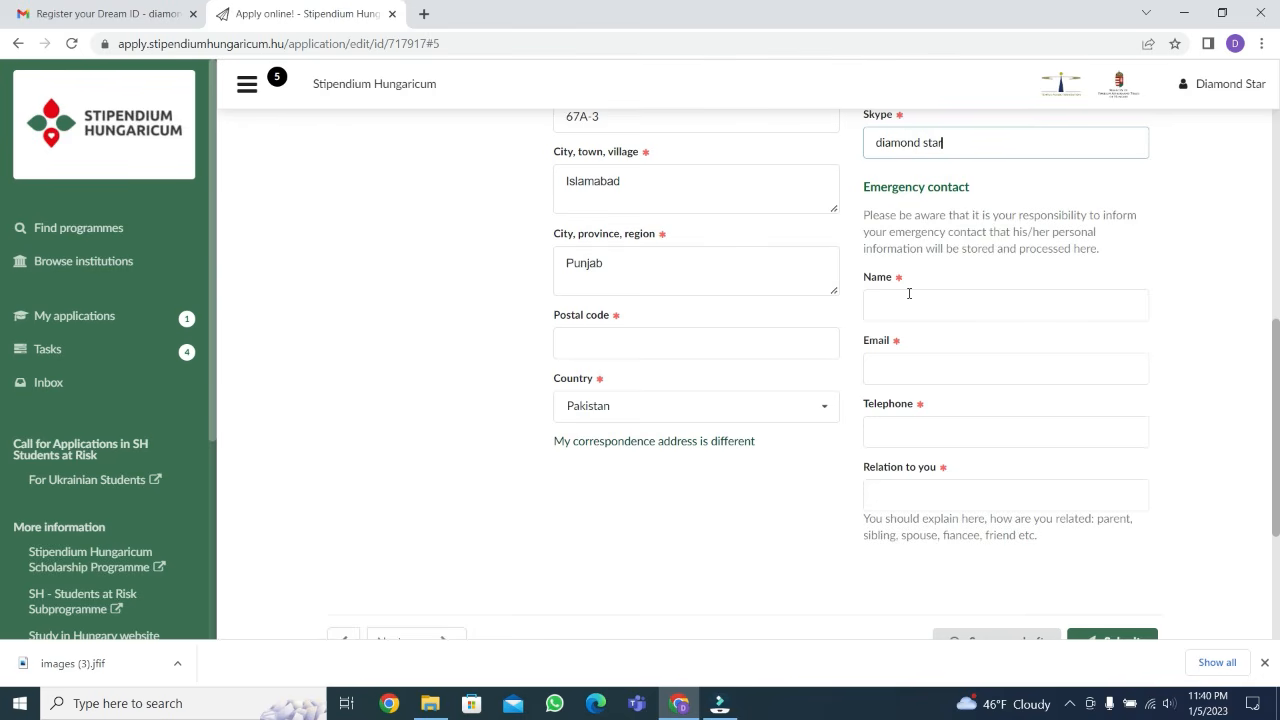
click(908, 300)
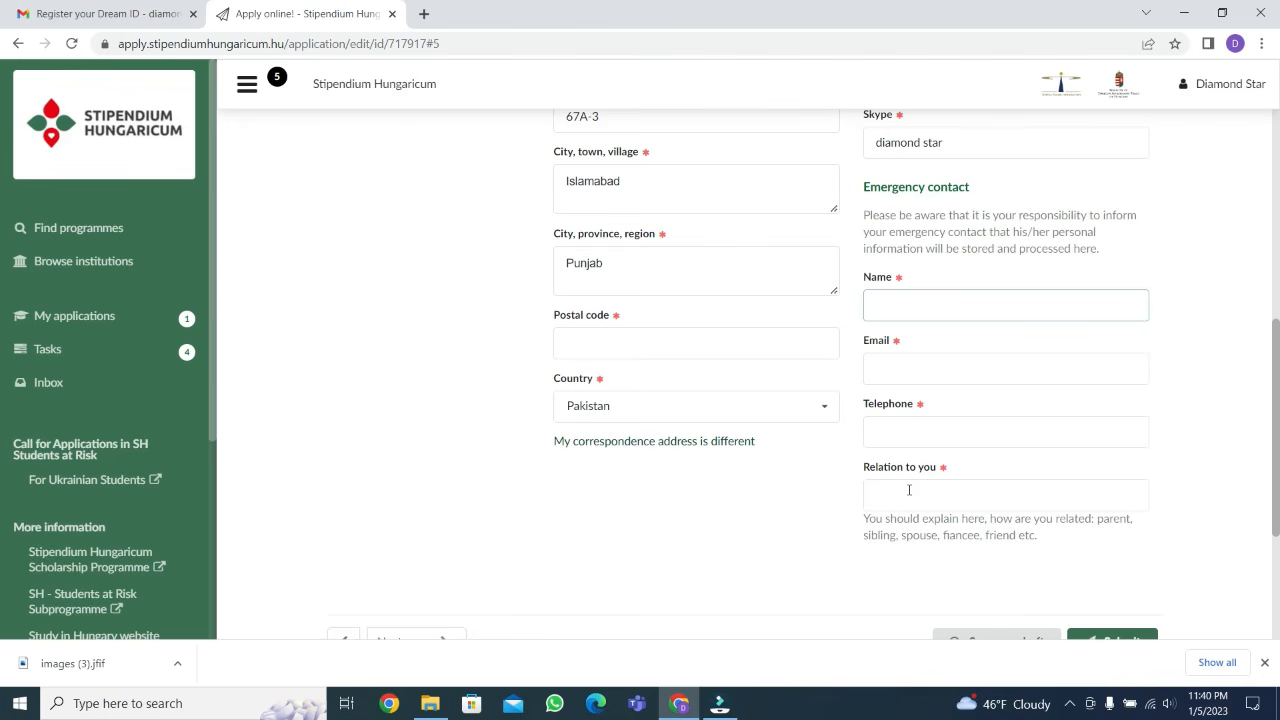
click(909, 307)
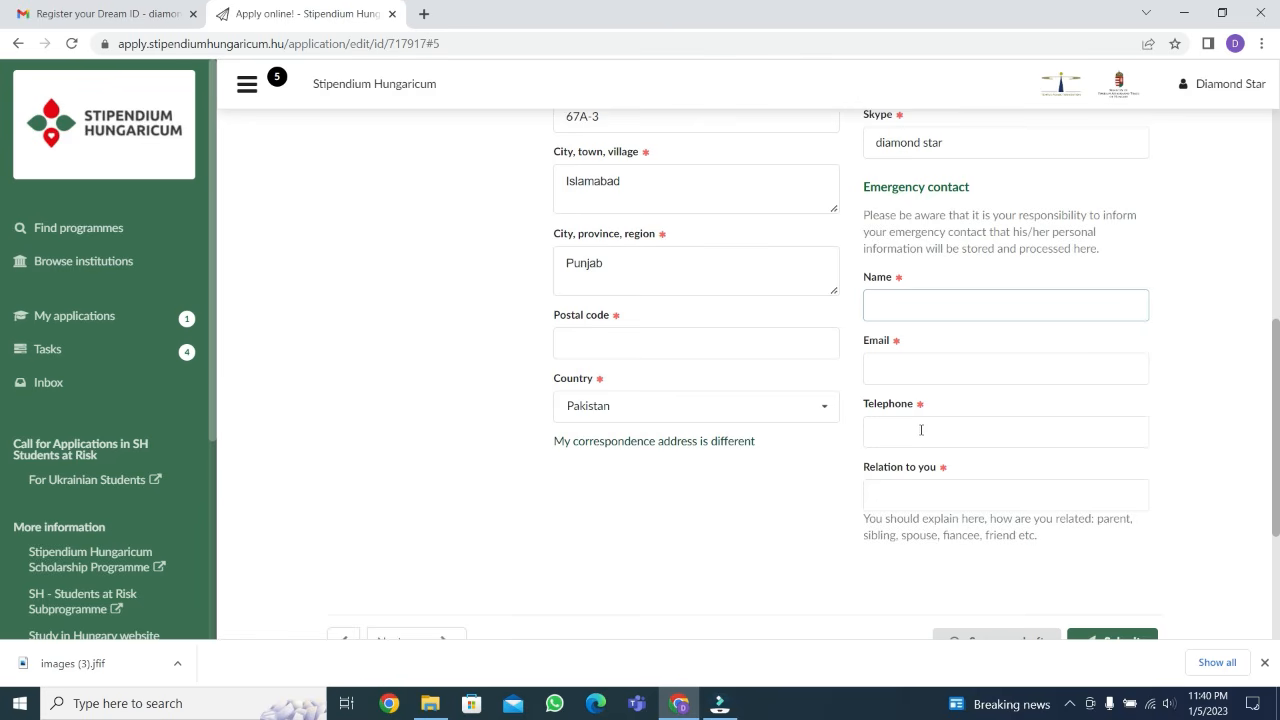
click(915, 497)
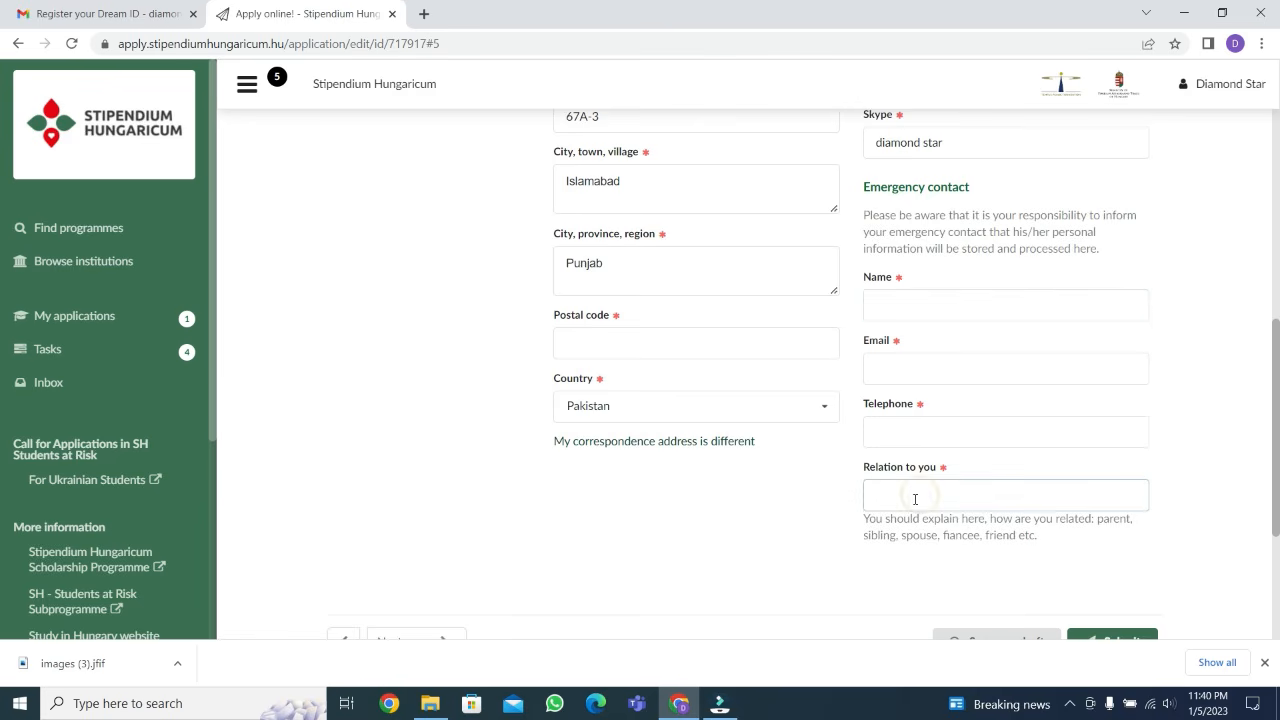
scroll(650, 480, down, 2)
click(414, 477)
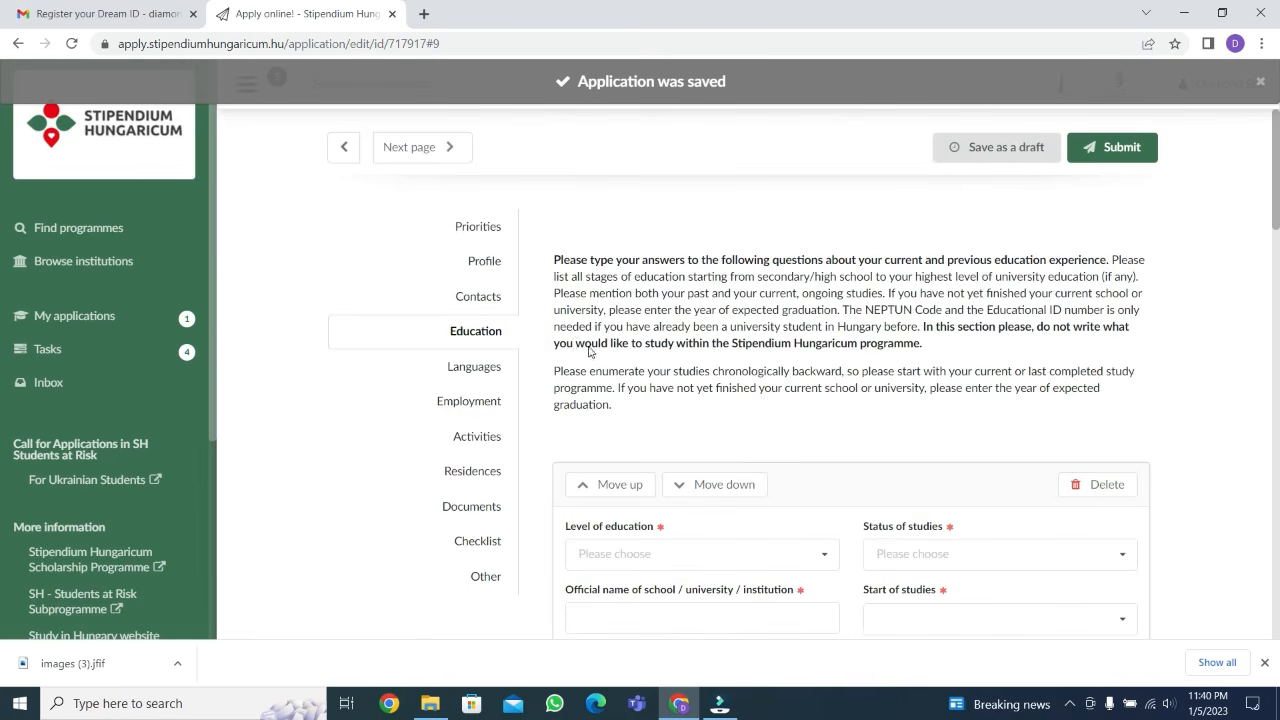
Set the level of education of the first education entry to Secondary education
scroll(690, 358, down, 1)
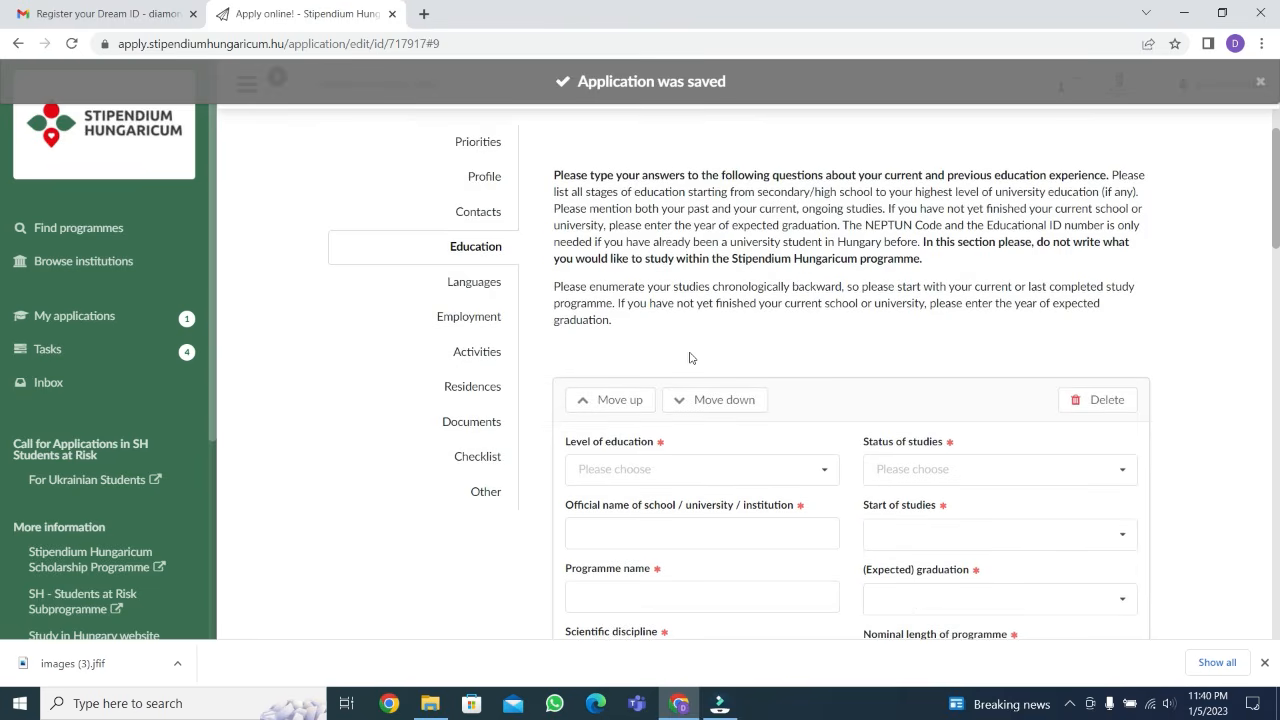
scroll(689, 358, down, 2)
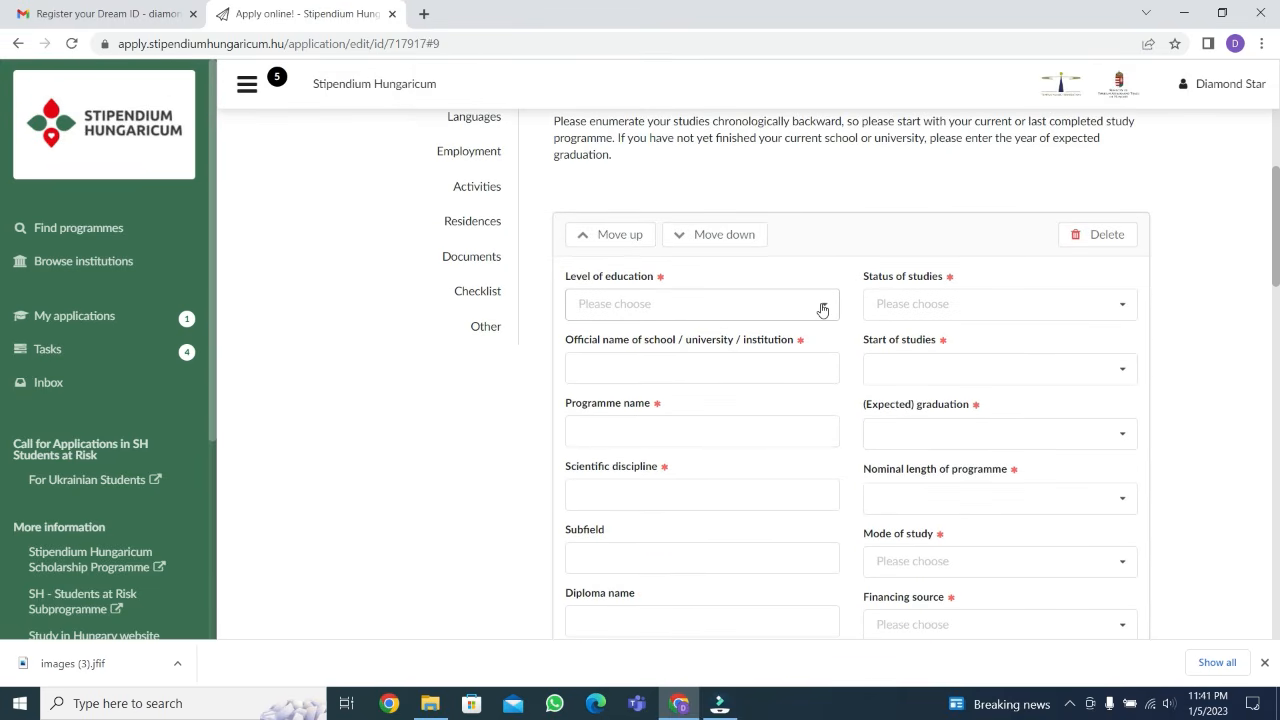
click(822, 308)
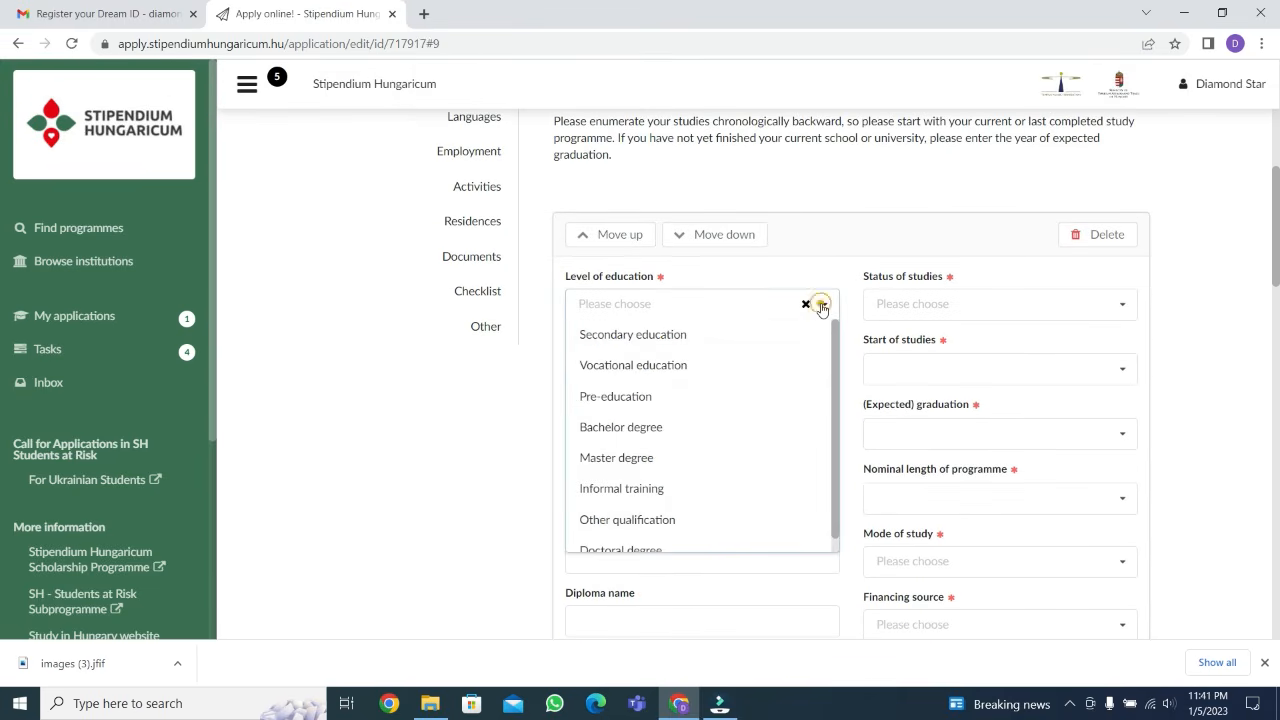
click(682, 336)
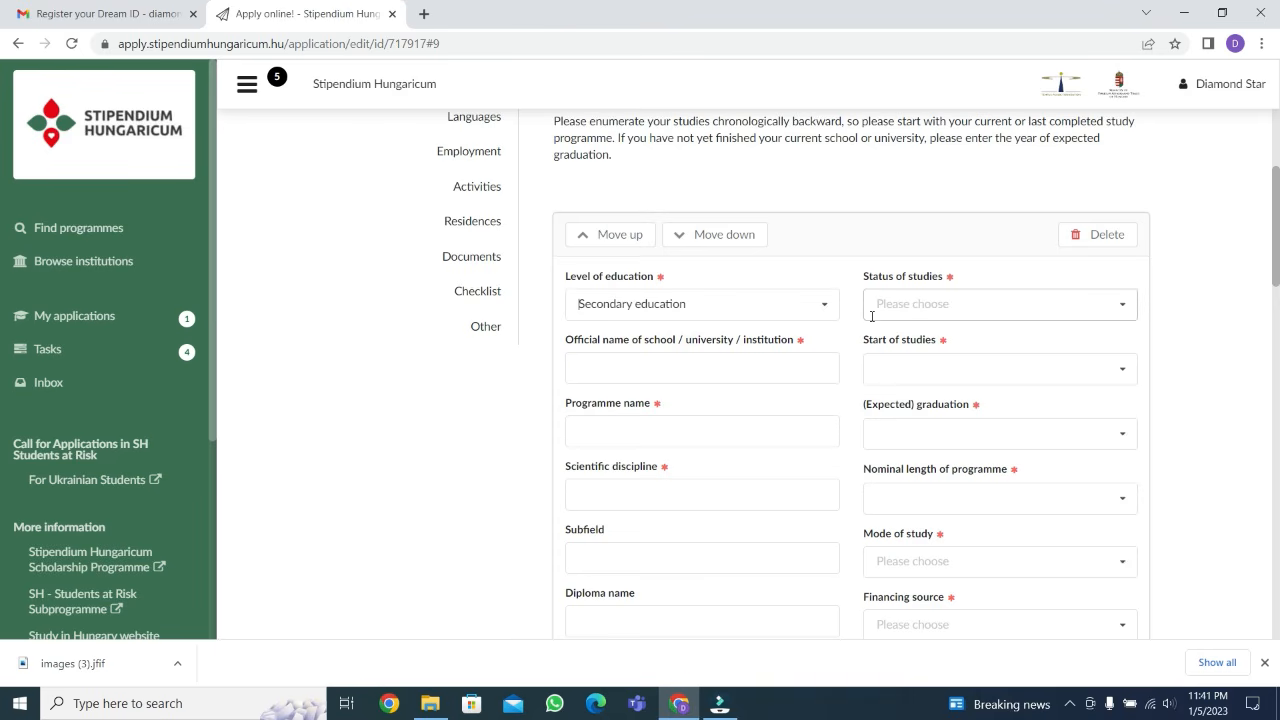
click(985, 303)
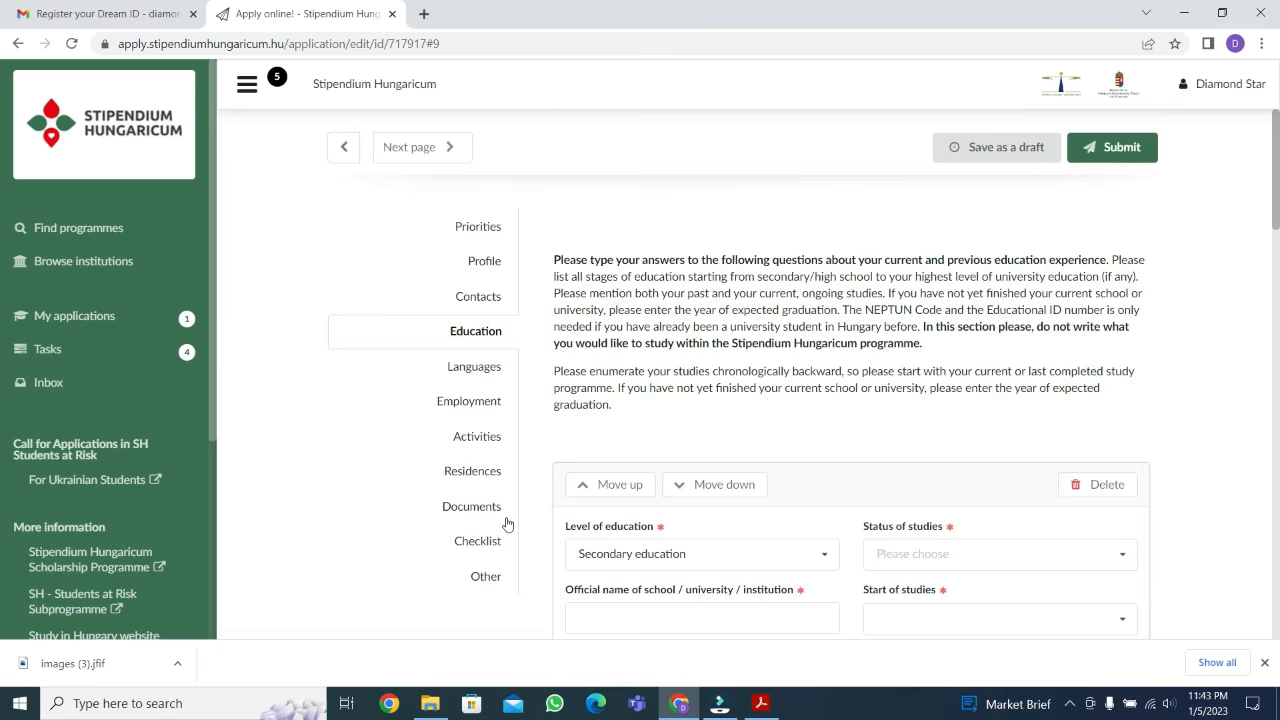
scroll(508, 520, down, 2)
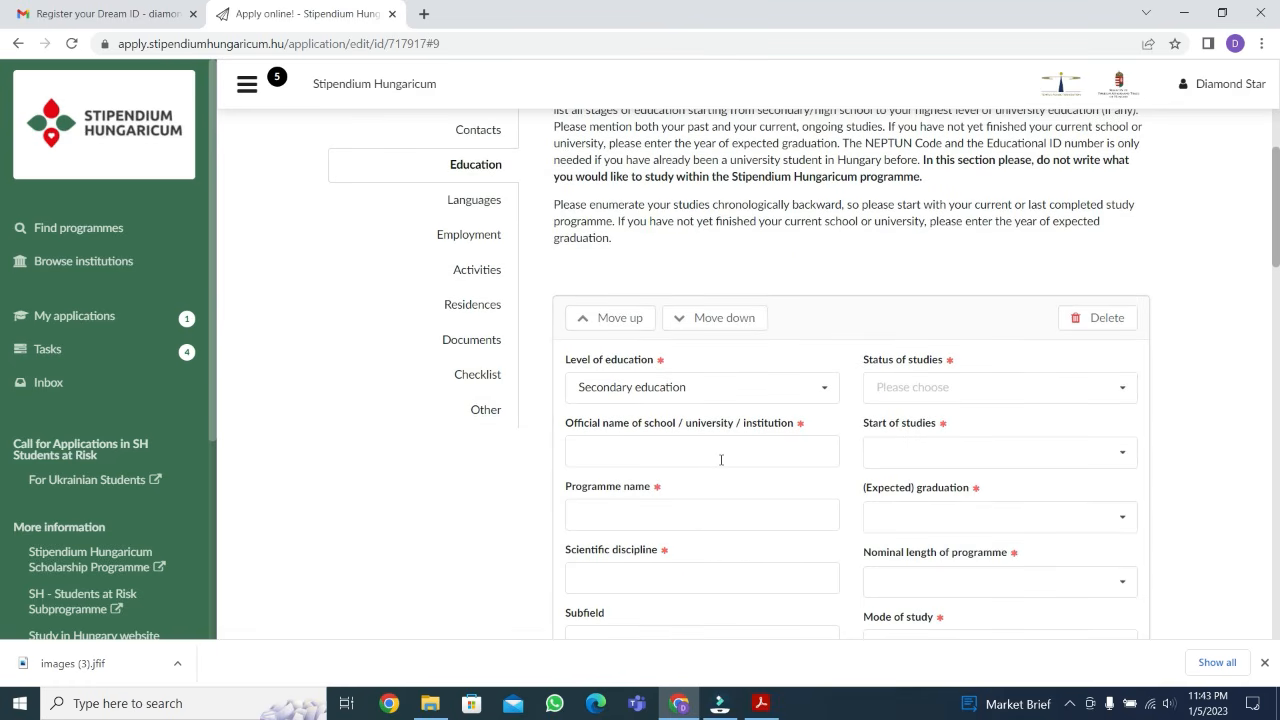
scroll(771, 383, down, 1)
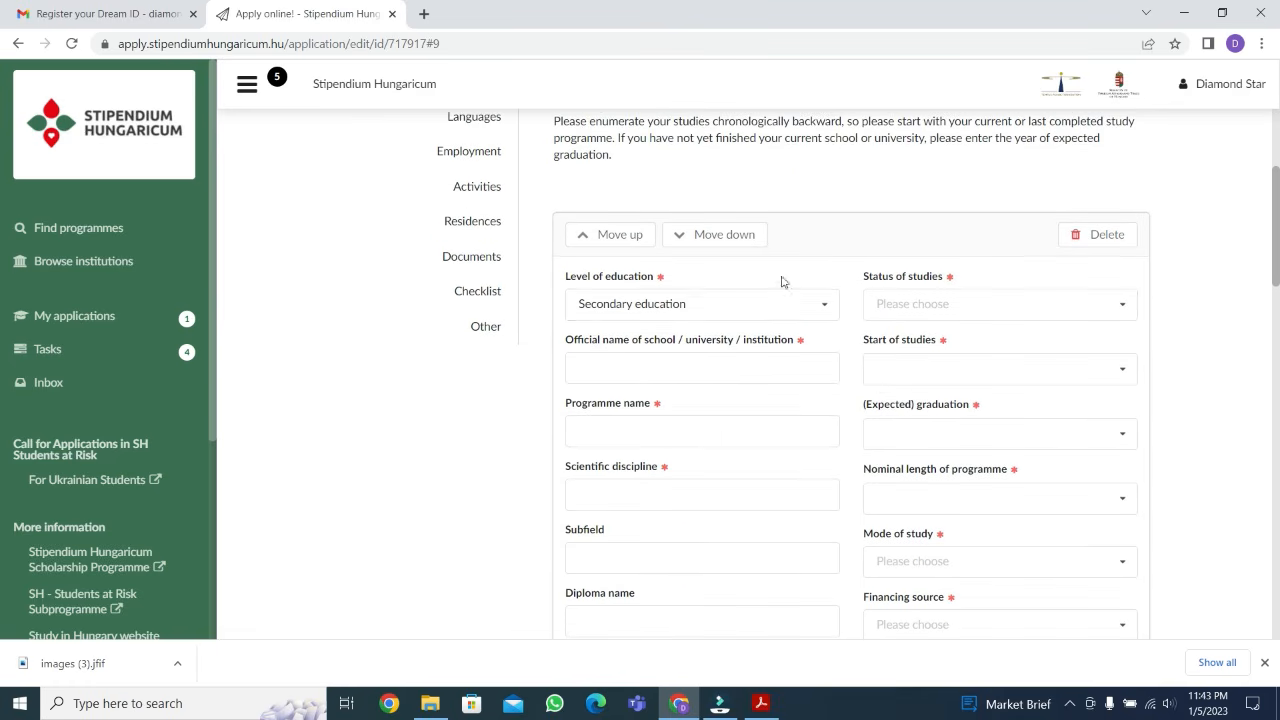
click(822, 310)
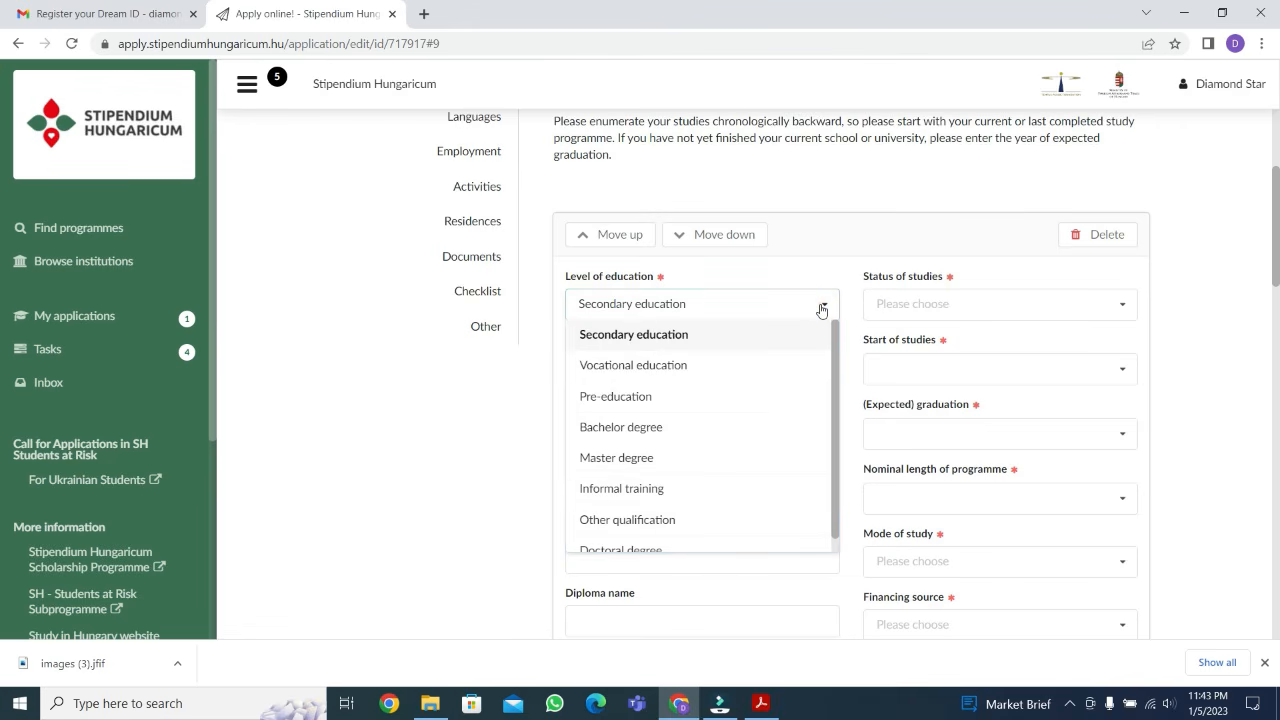
click(822, 310)
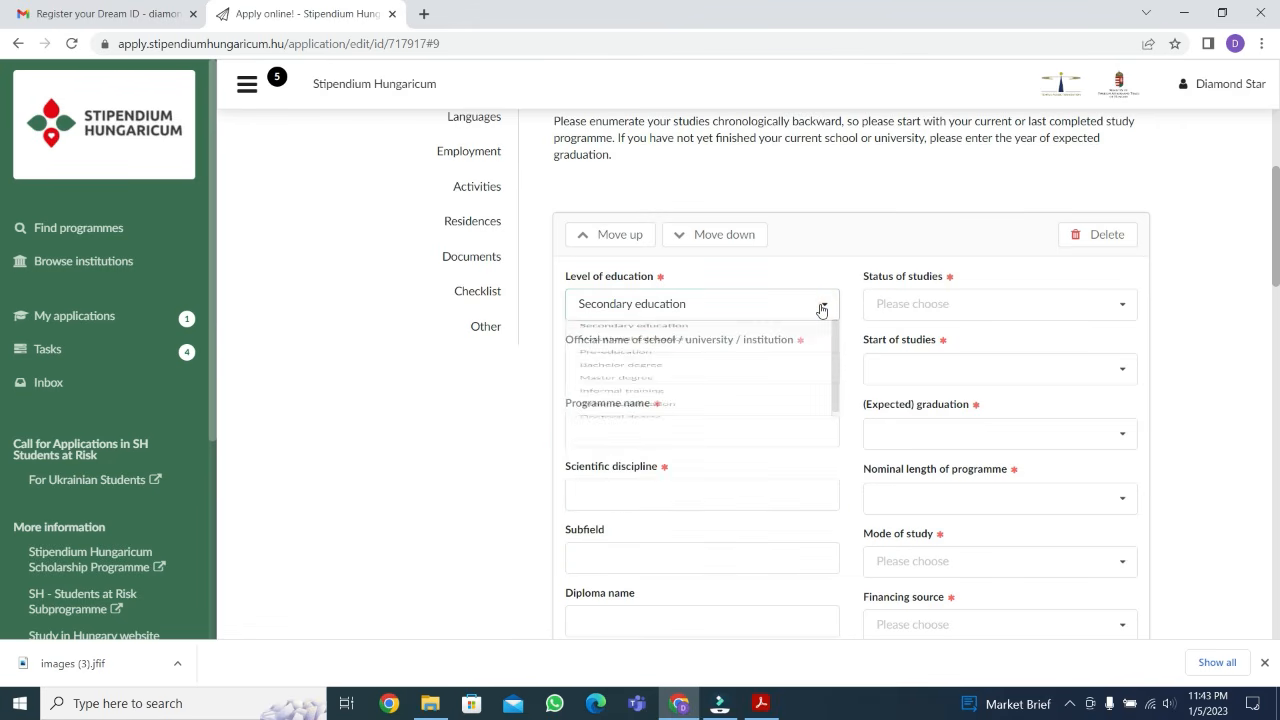
Set the status of studies to finished and enter "ghuhfigo" as the official name of the school
click(932, 305)
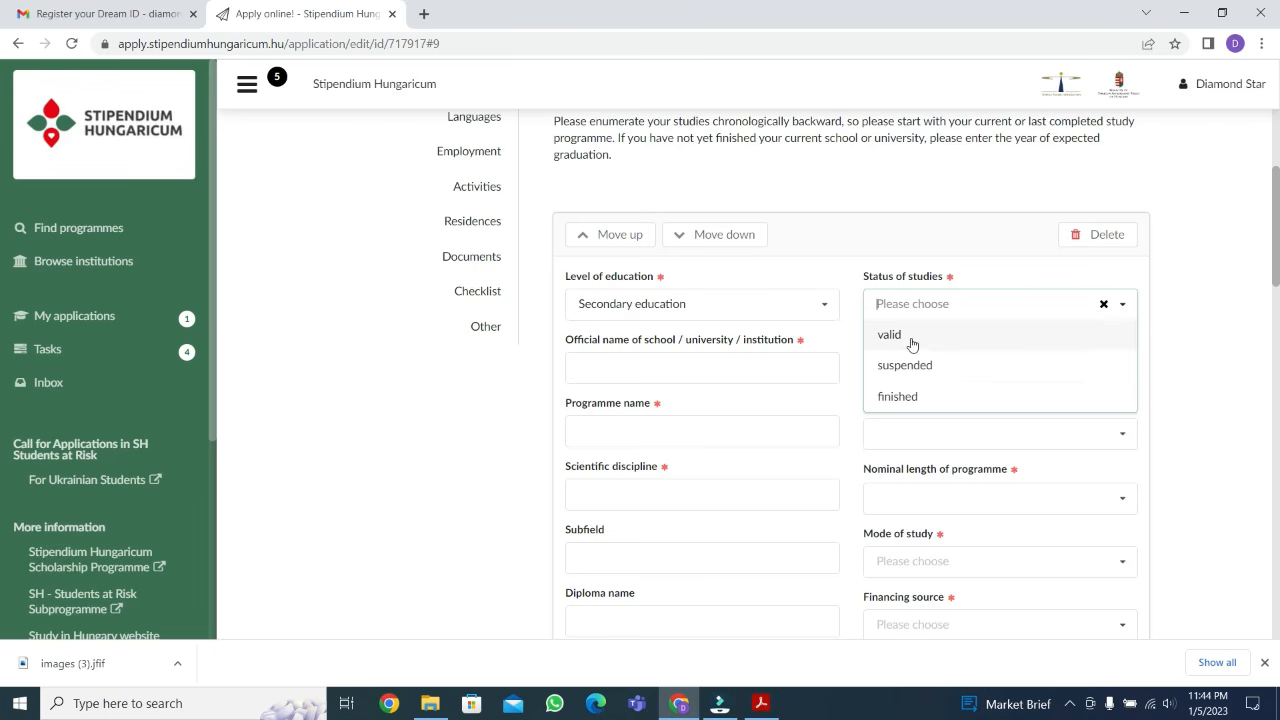
click(921, 404)
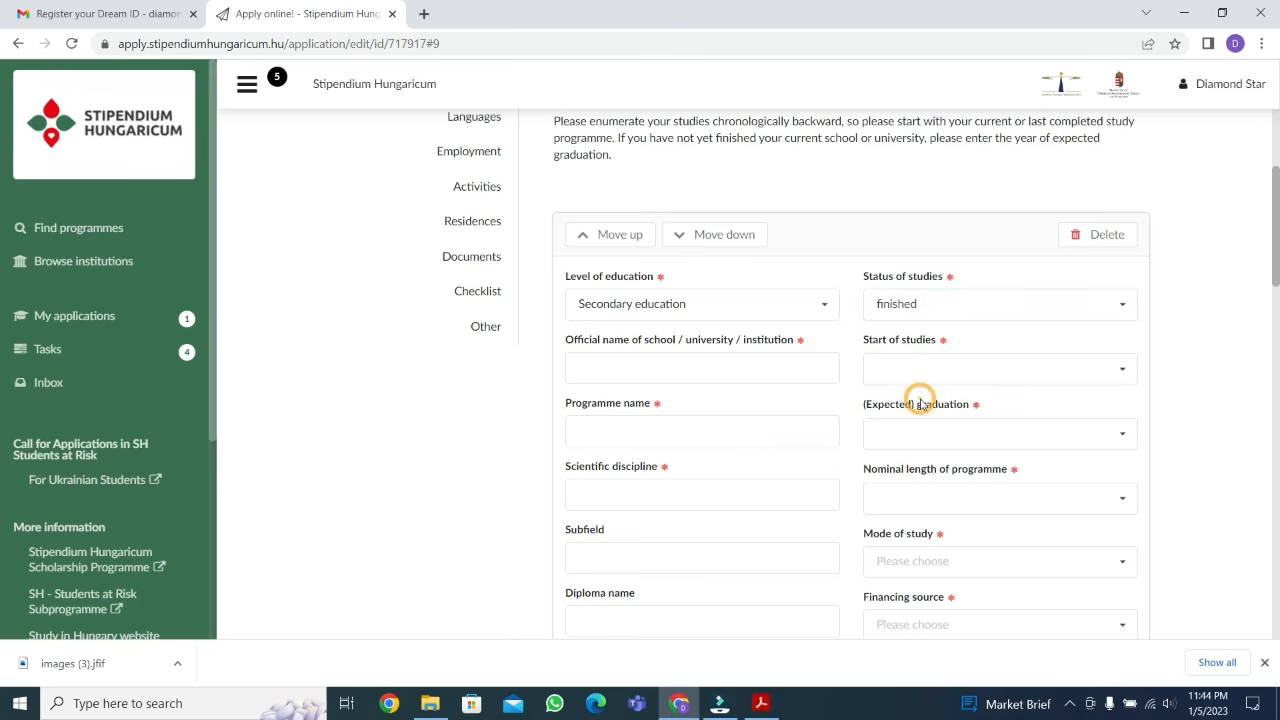
click(691, 366)
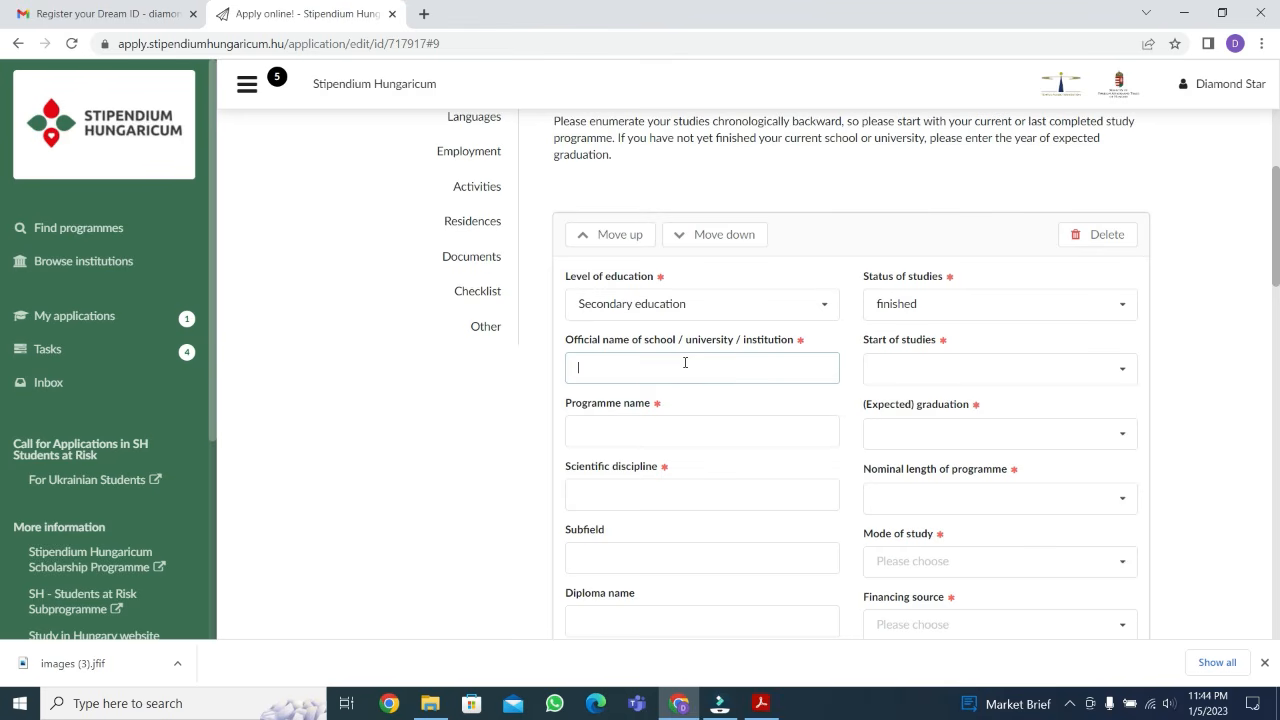
text(ghuhfigo)
Set the start of studies for the secondary education entry to 2019 March
click(934, 366)
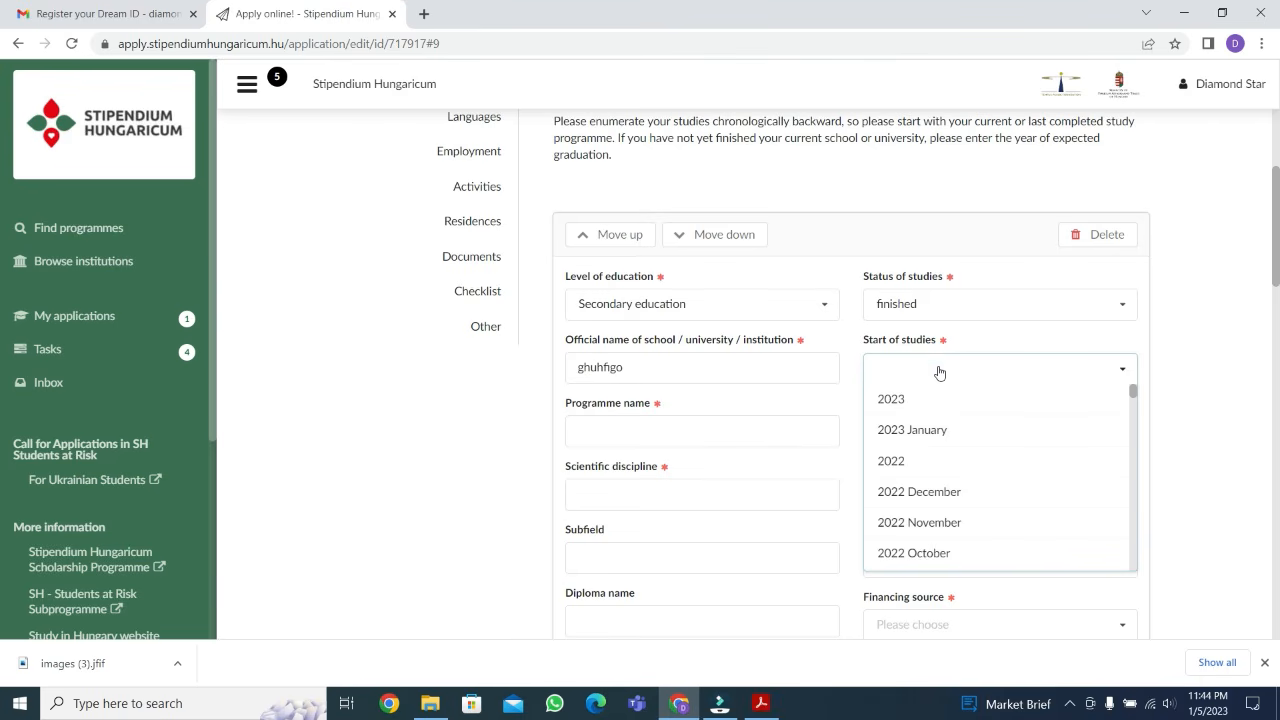
scroll(979, 465, down, 1)
scroll(979, 465, down, 2)
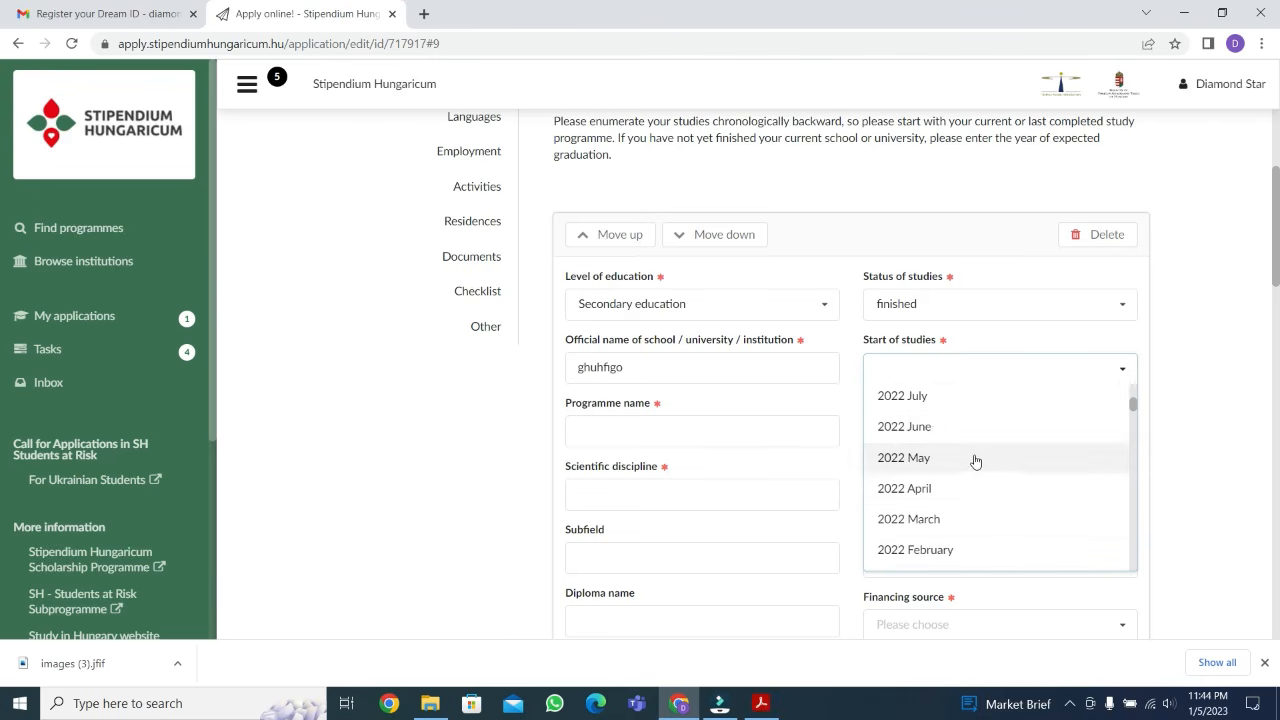
scroll(929, 421, down, 5)
scroll(935, 427, down, 3)
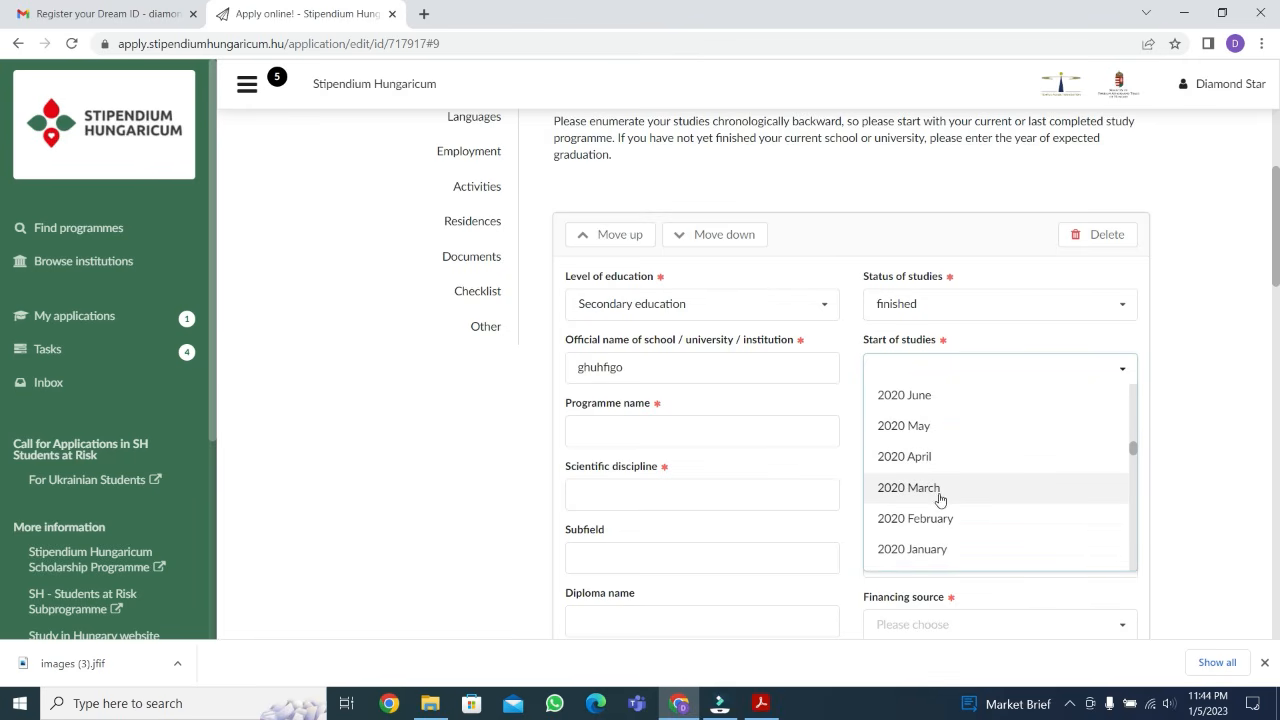
scroll(940, 500, down, 4)
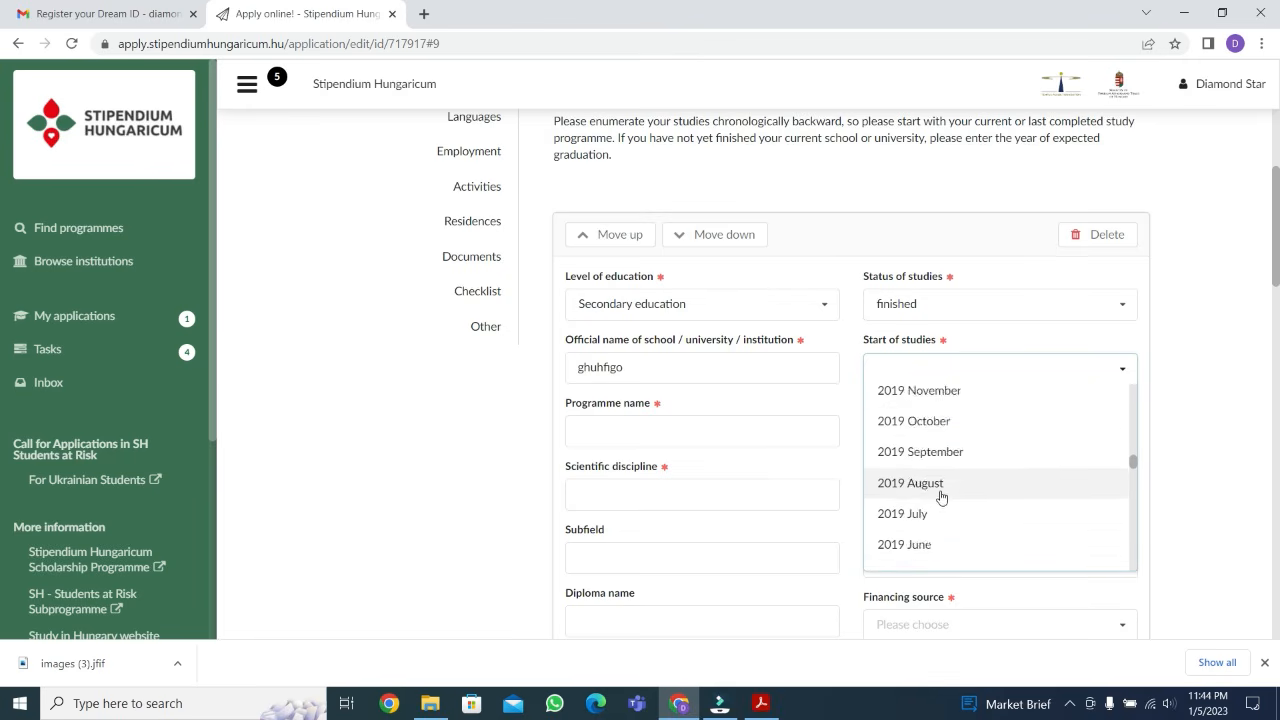
scroll(941, 496, down, 1)
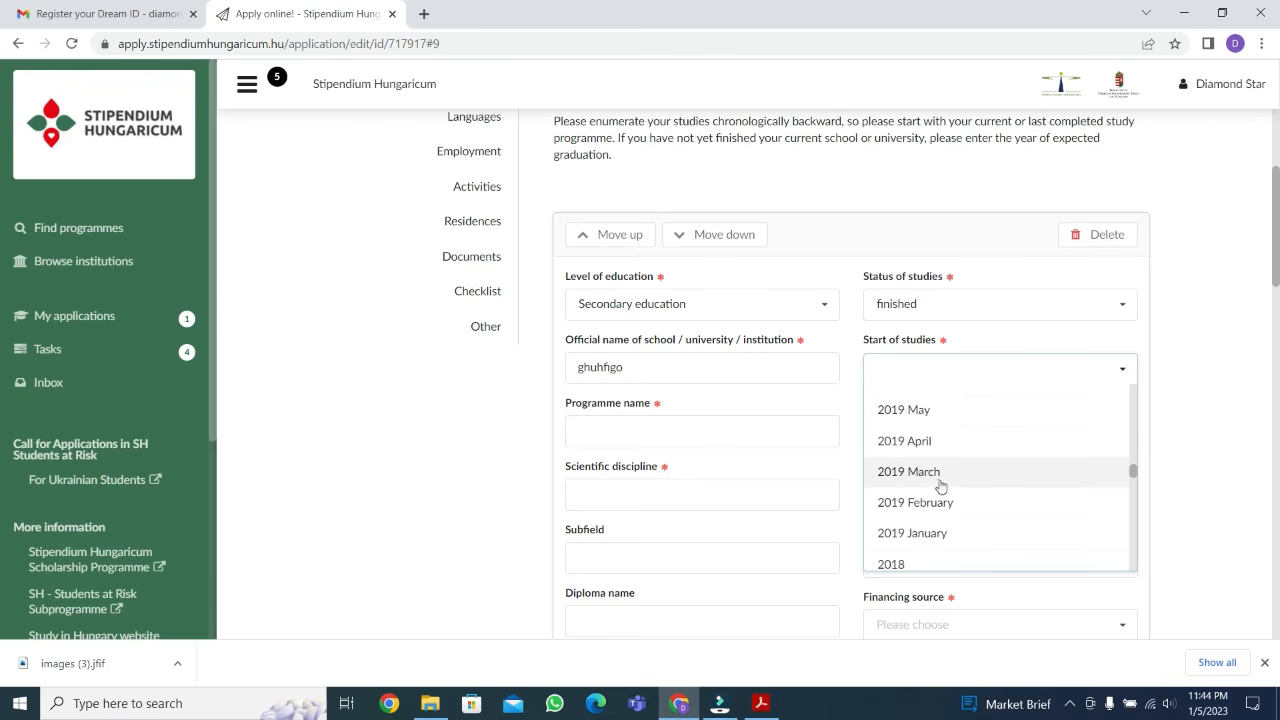
click(934, 472)
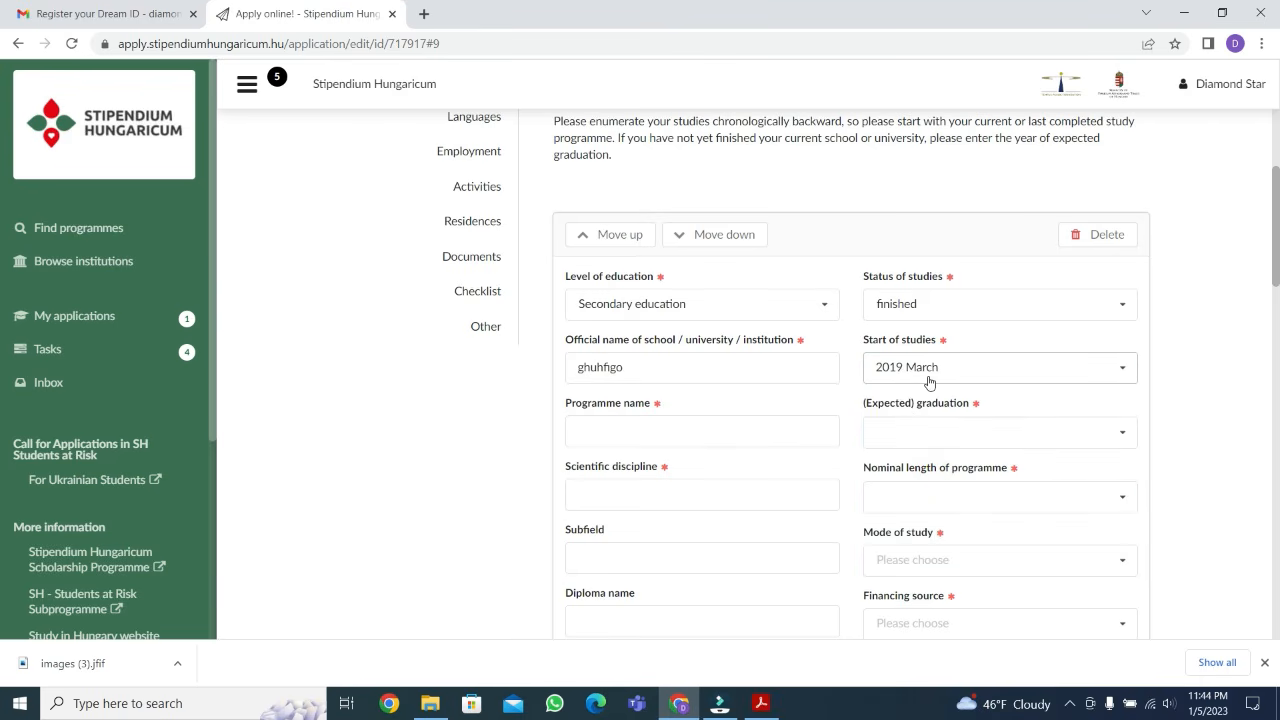
Change the start of studies for the secondary education entry to 2012
click(978, 370)
scroll(955, 500, down, 10)
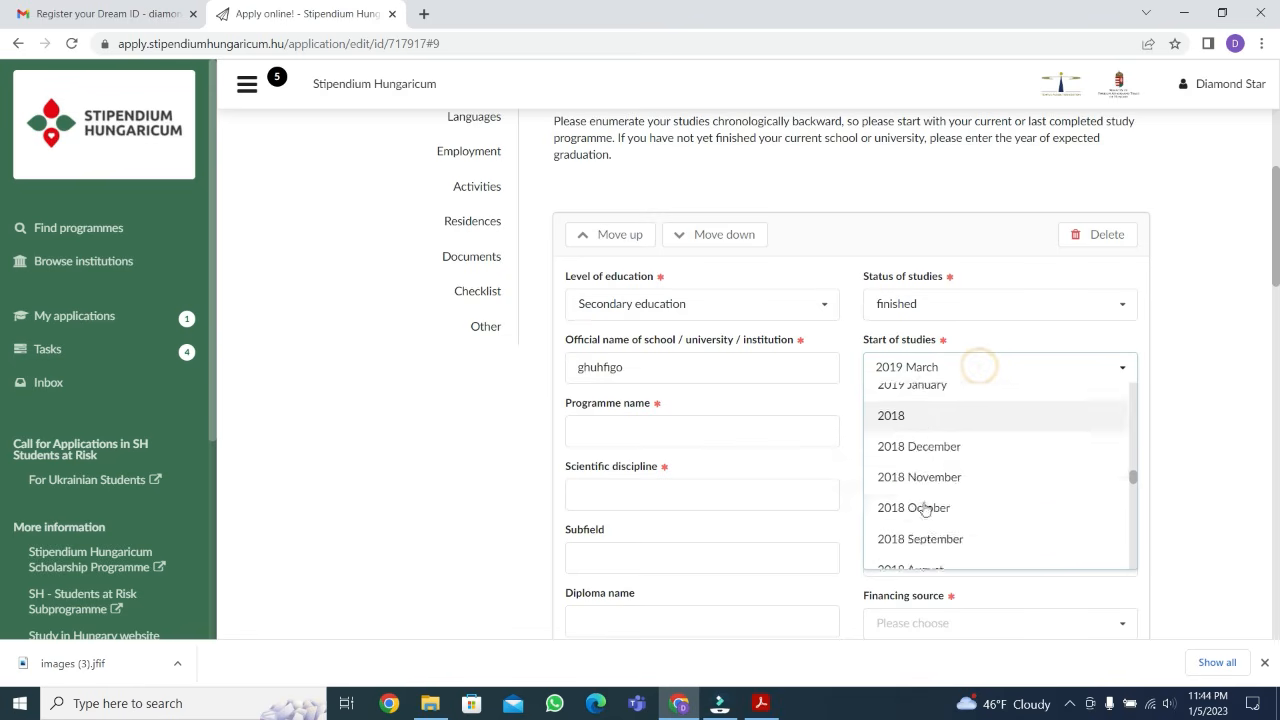
scroll(926, 493, up, 2)
scroll(925, 489, down, 7)
scroll(925, 487, up, 7)
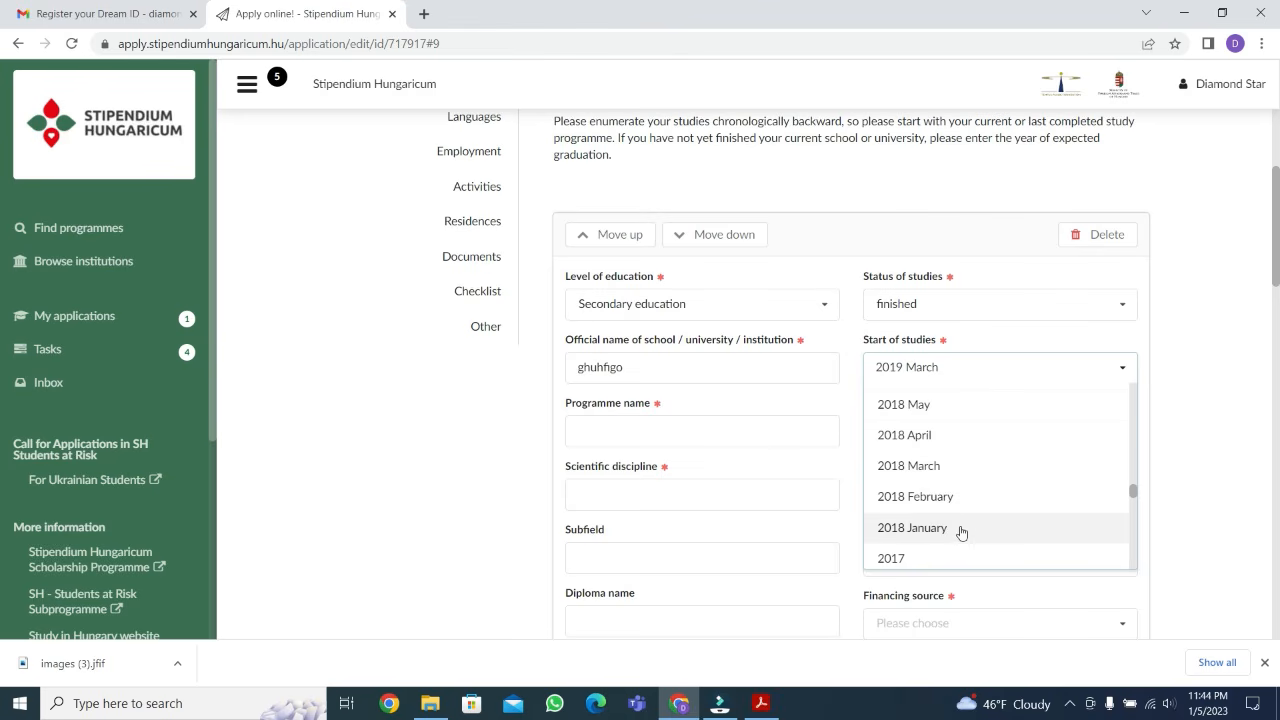
scroll(965, 535, down, 2)
scroll(965, 535, down, 1)
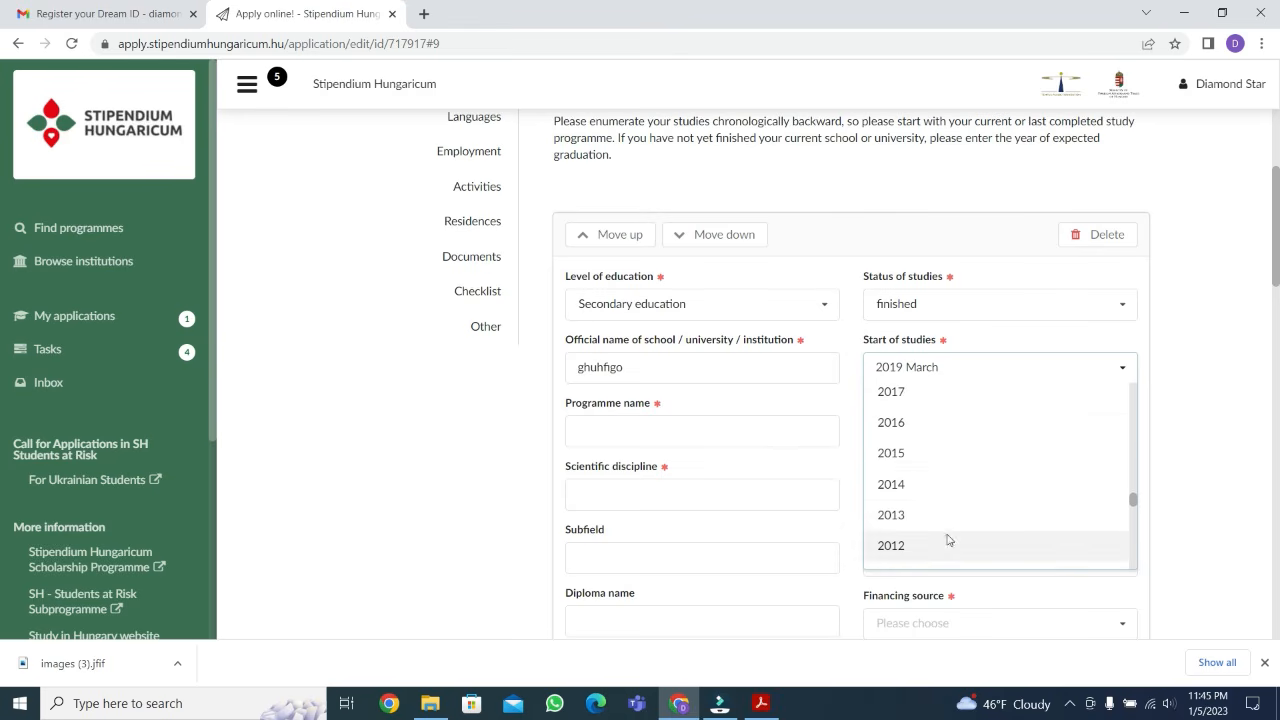
click(948, 540)
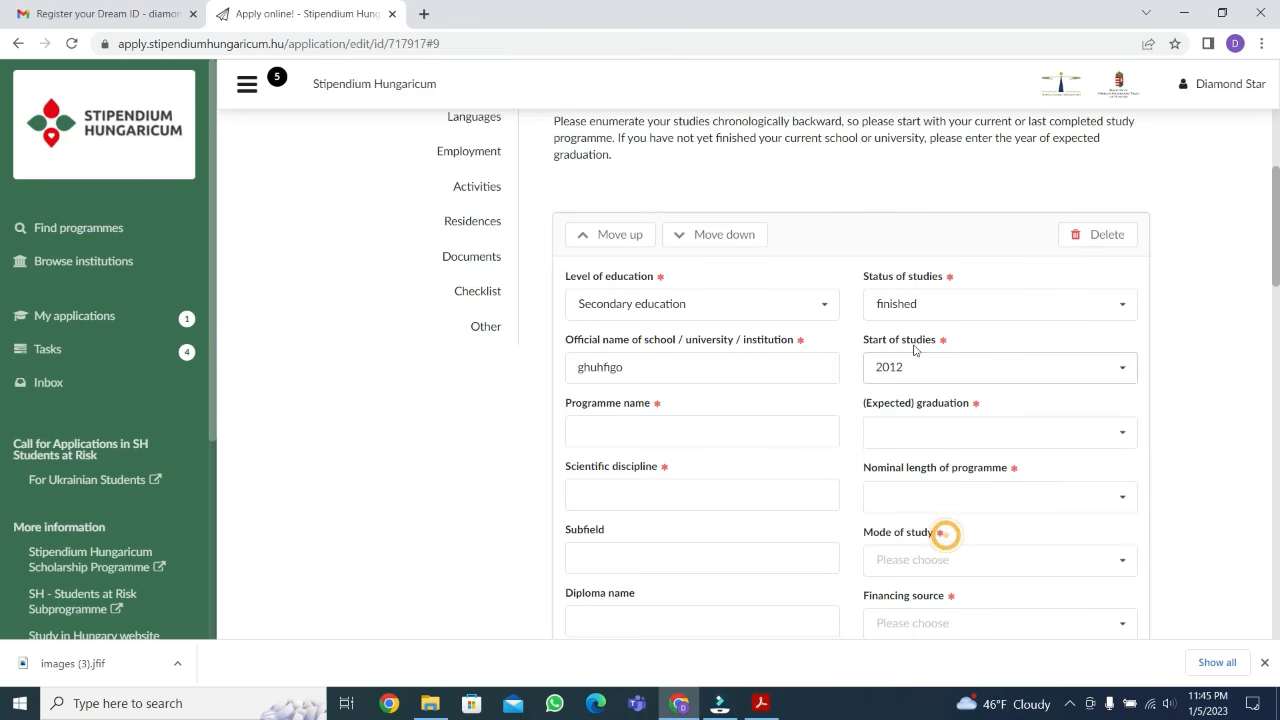
Set the expected graduation of the secondary education entry to 2014 and enter "matric" as the programme name
click(714, 424)
text(ma)
scroll(560, 266, down, 2)
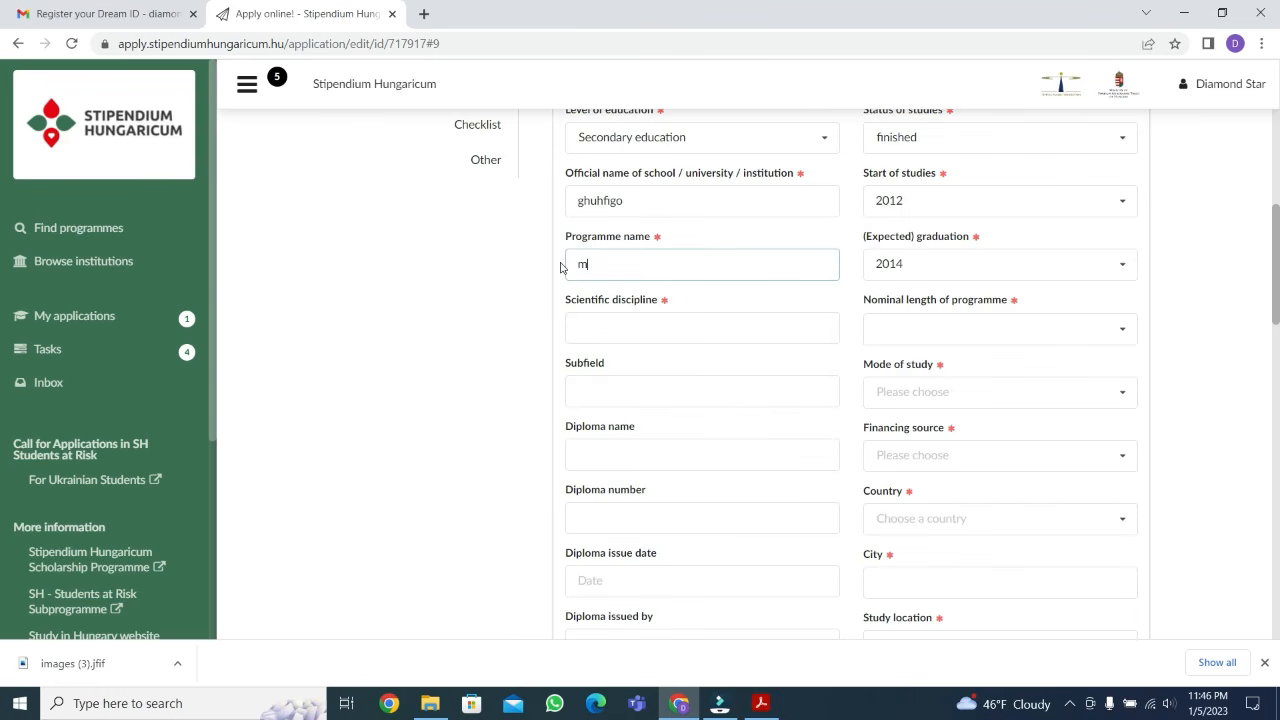
text(triv)
text(c)
Enter "science" as the scientific discipline and set the nominal length of the programme to 2 years
click(582, 323)
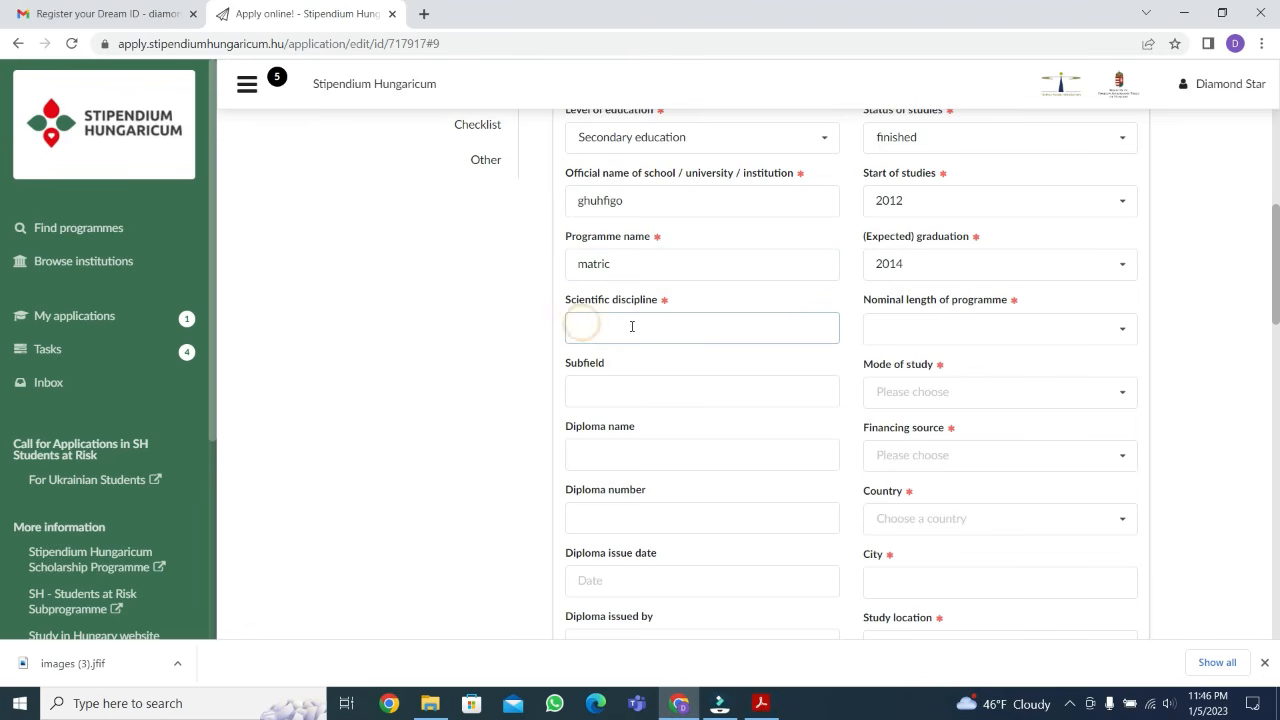
text(science)
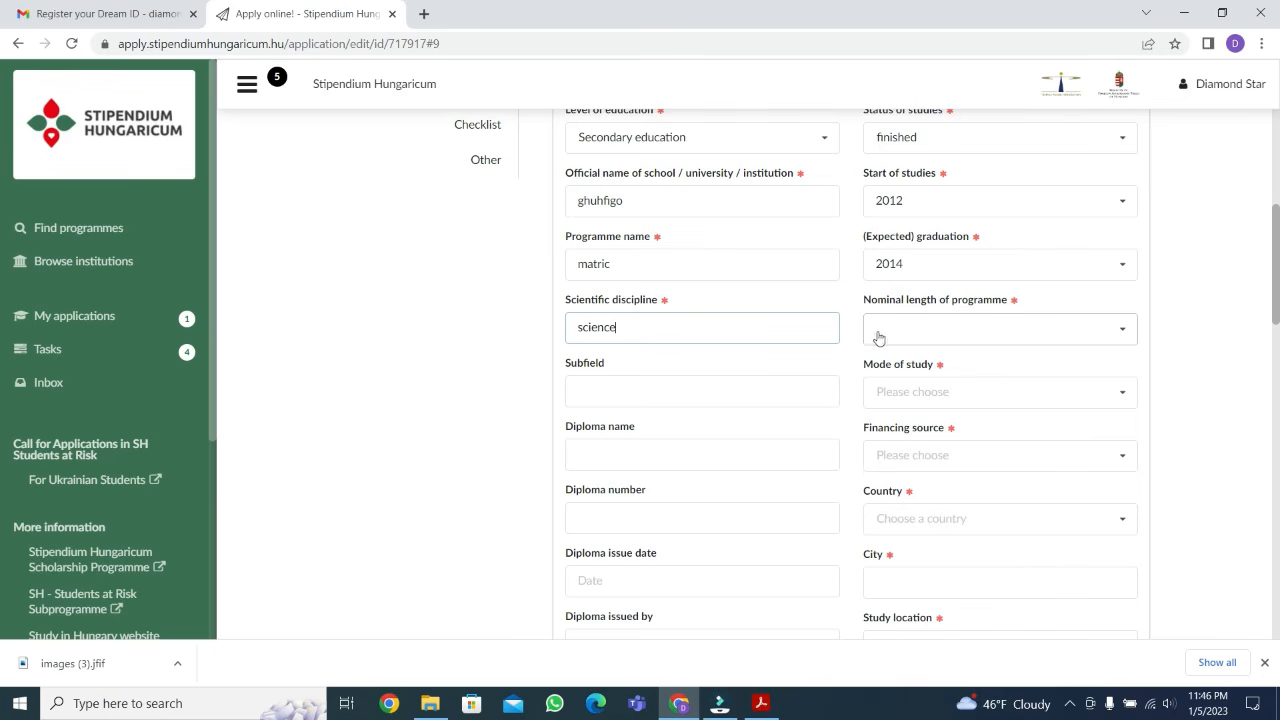
click(928, 333)
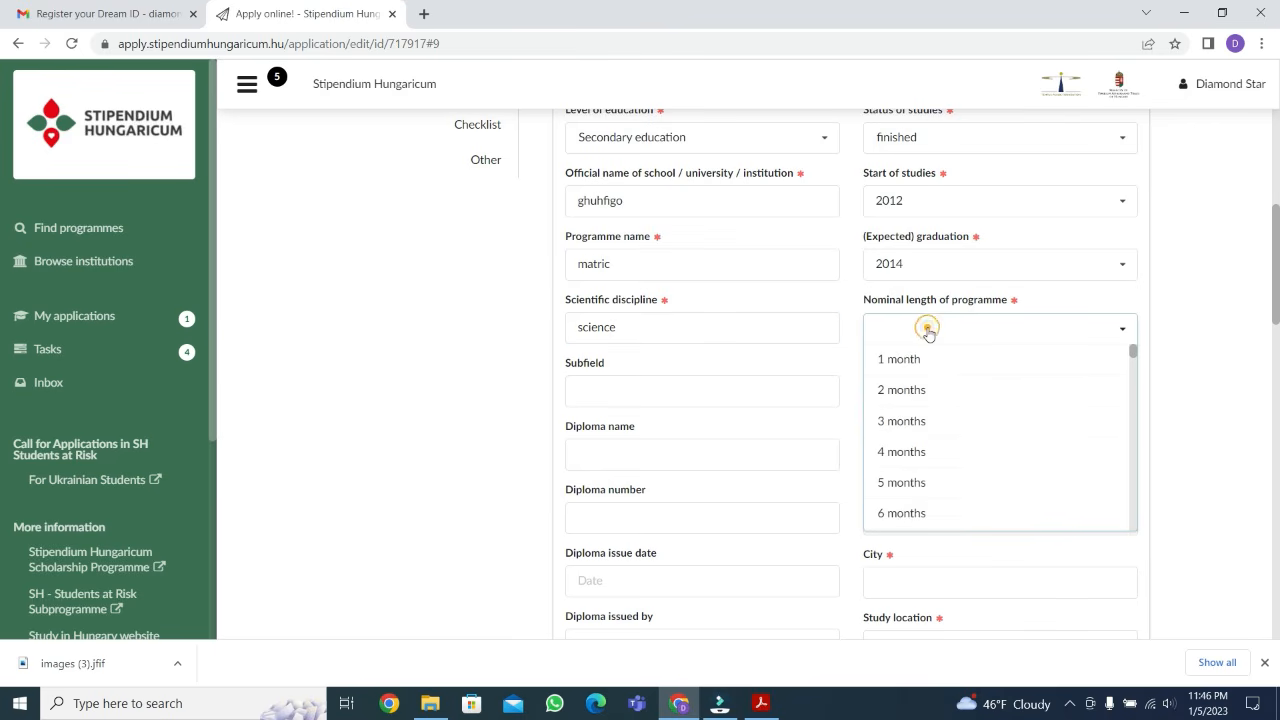
scroll(922, 417, down, 1)
scroll(922, 417, down, 10)
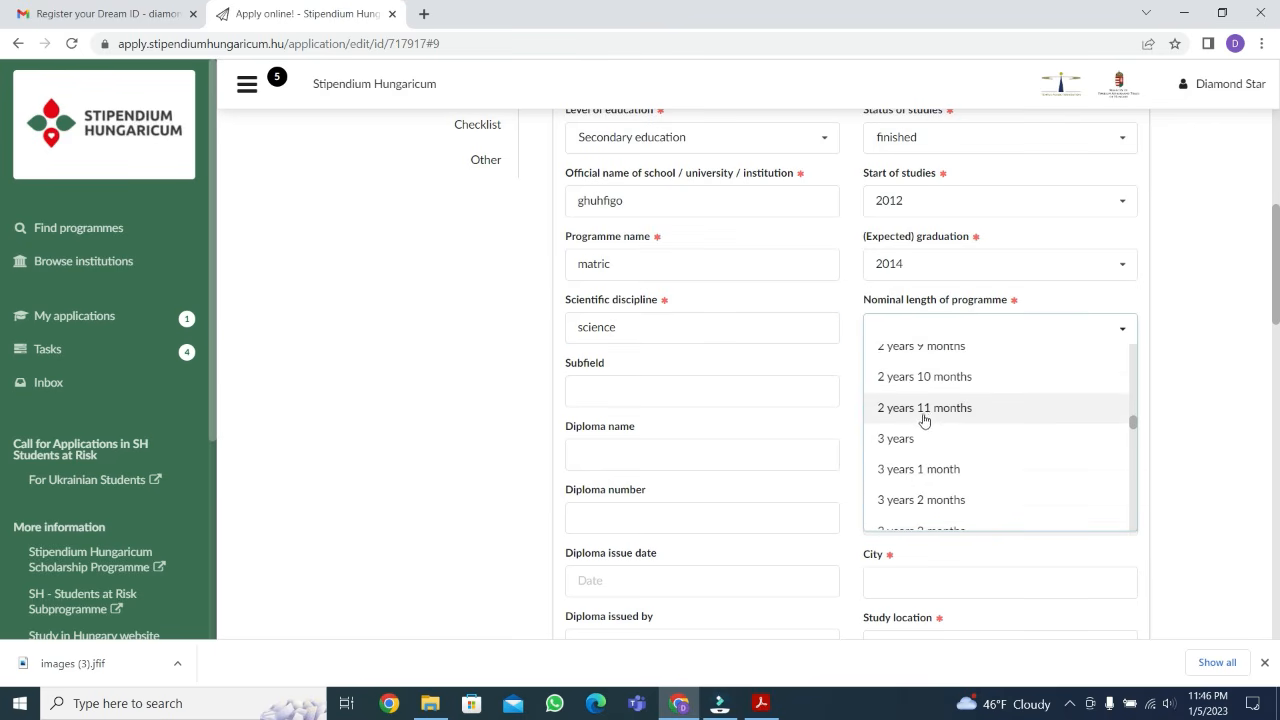
scroll(922, 417, up, 3)
scroll(924, 419, up, 1)
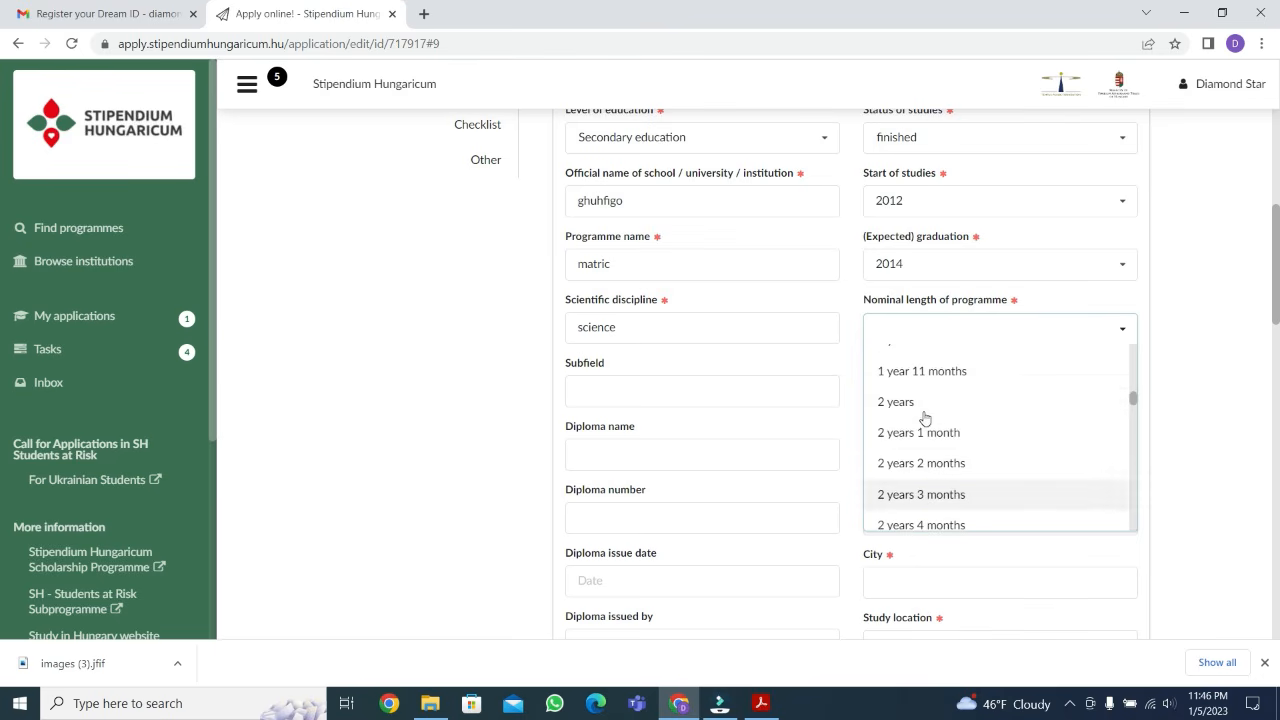
click(910, 405)
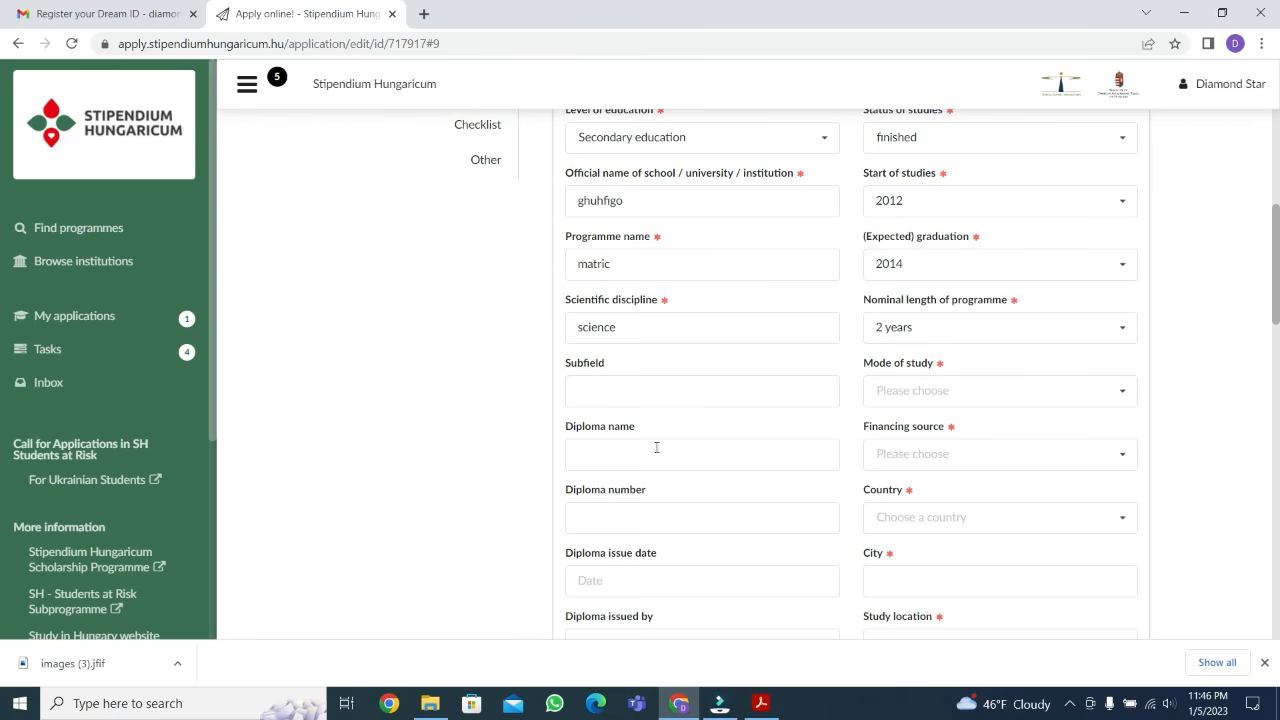
Set the mode of study to full degree studies and the financing source to Self-financed
scroll(663, 483, down, 1)
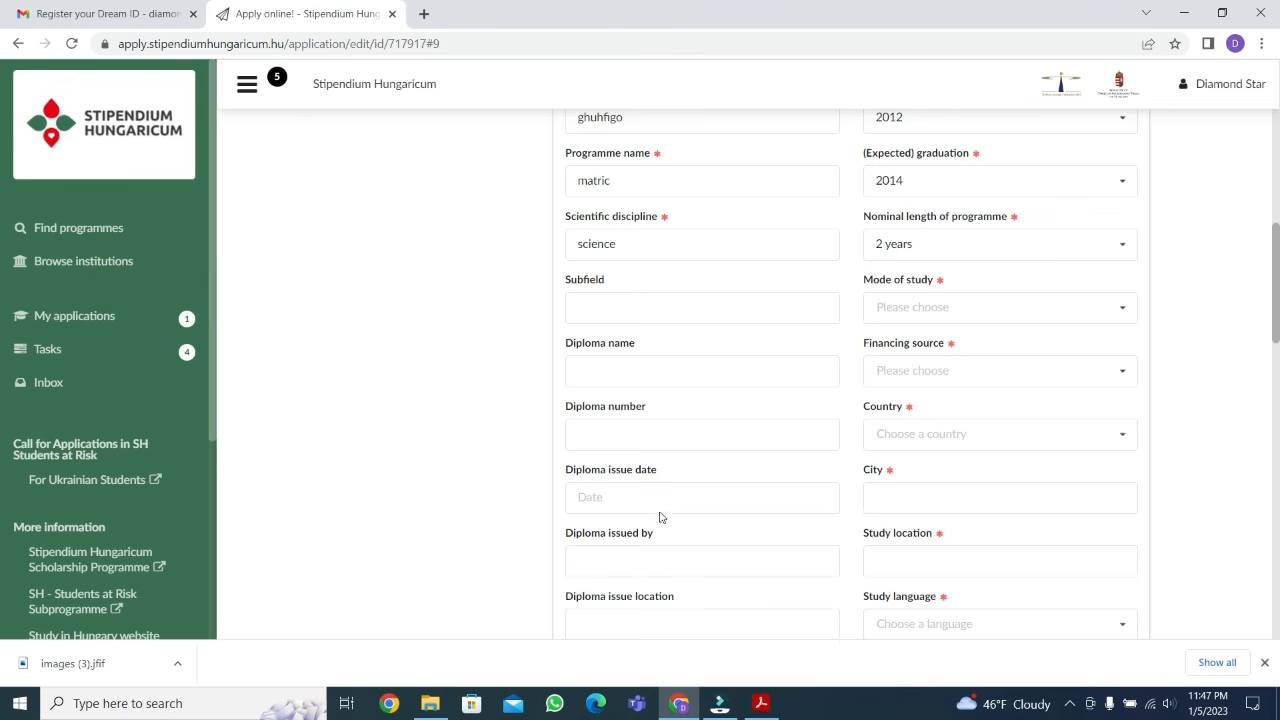
click(981, 303)
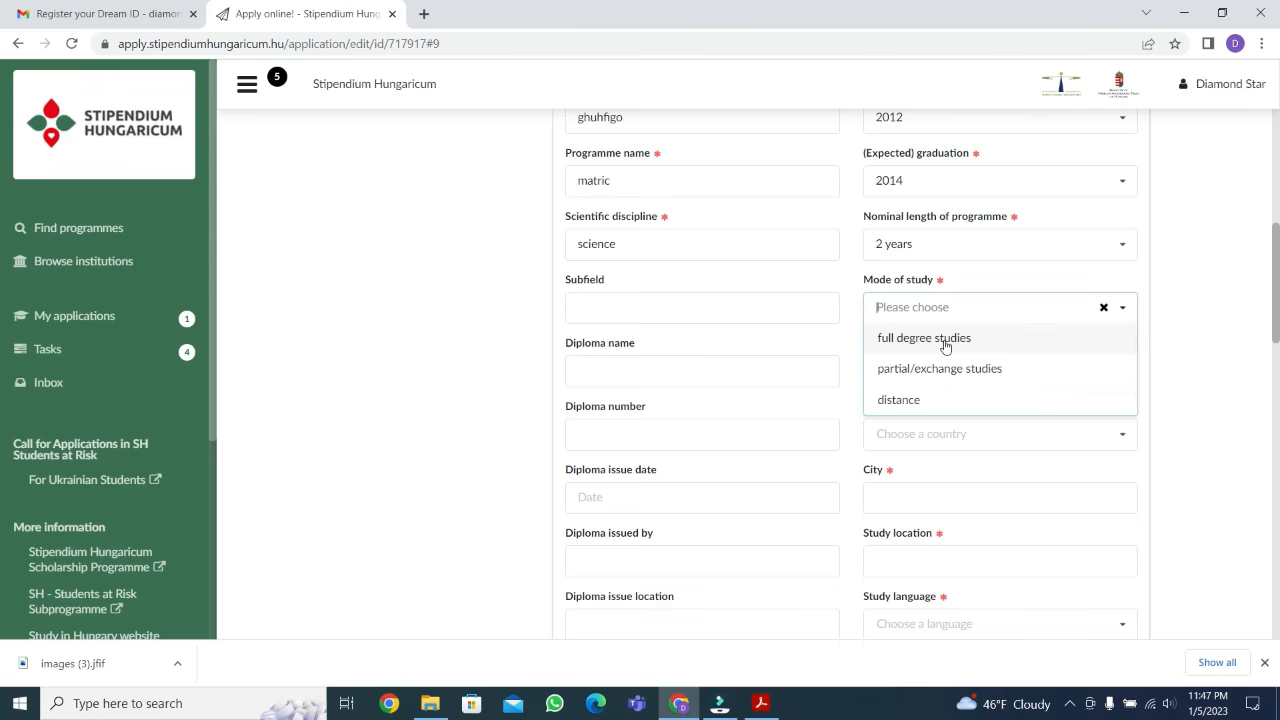
click(945, 340)
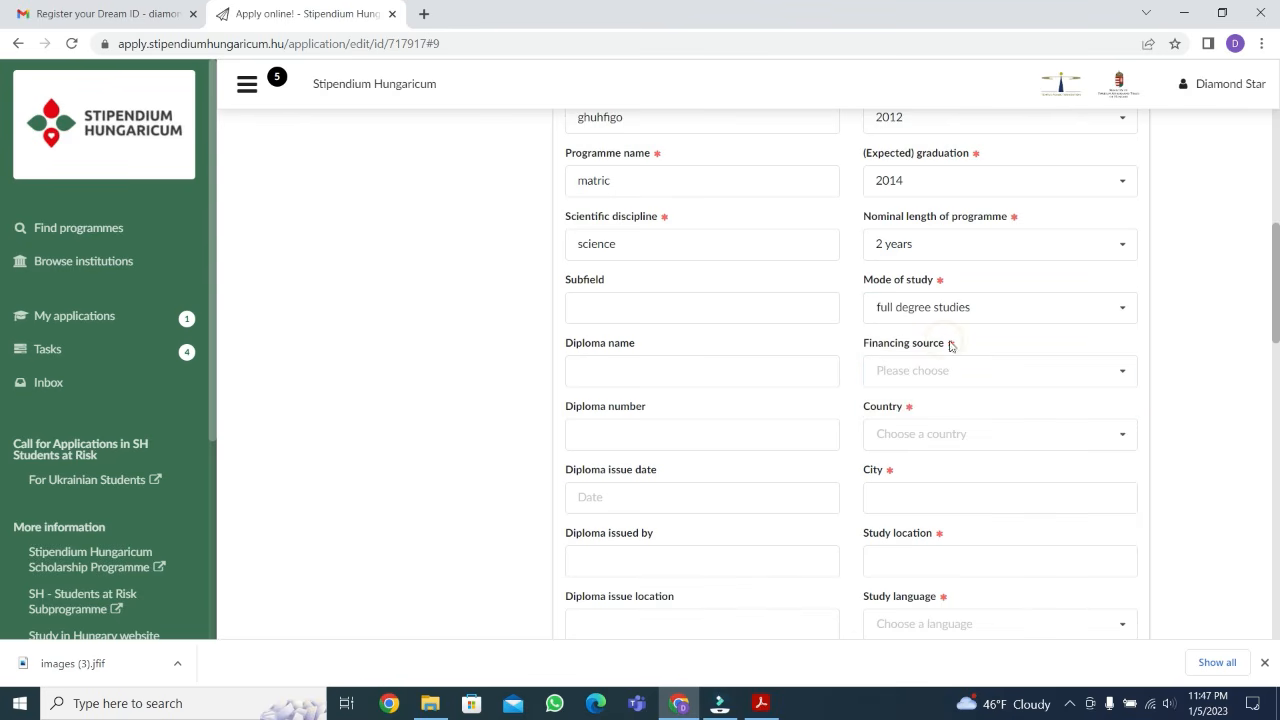
click(966, 367)
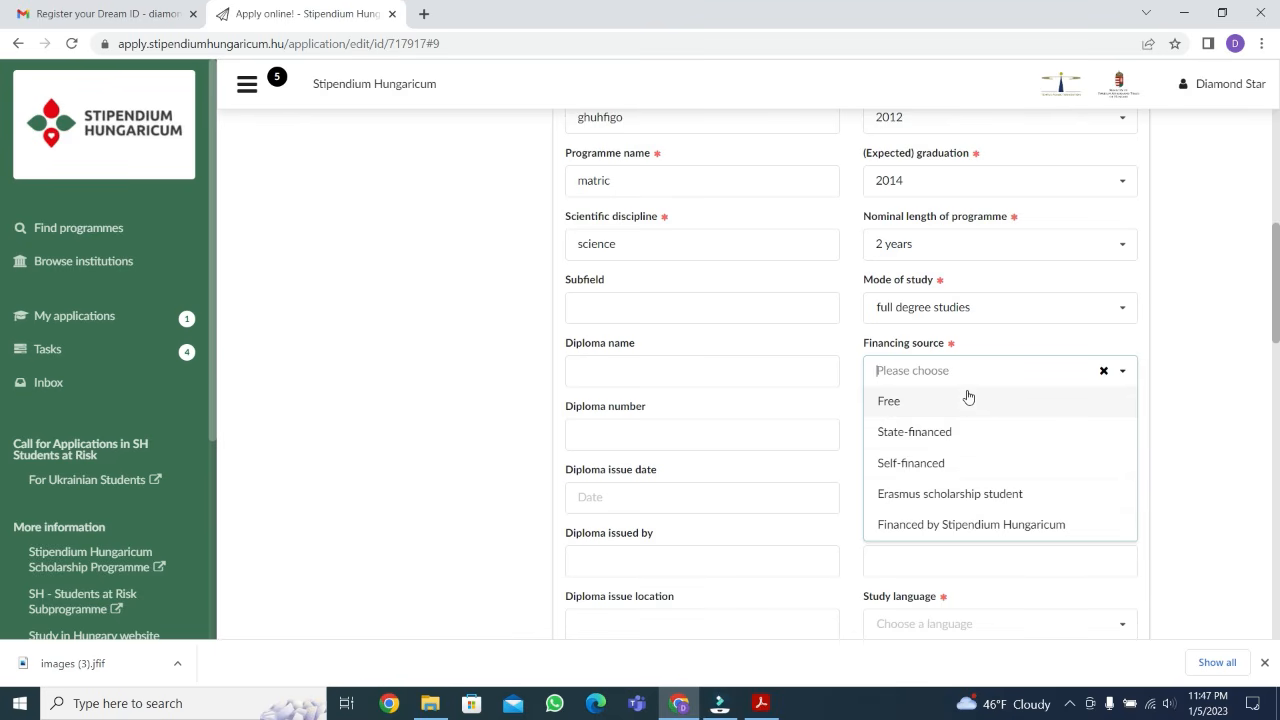
click(930, 466)
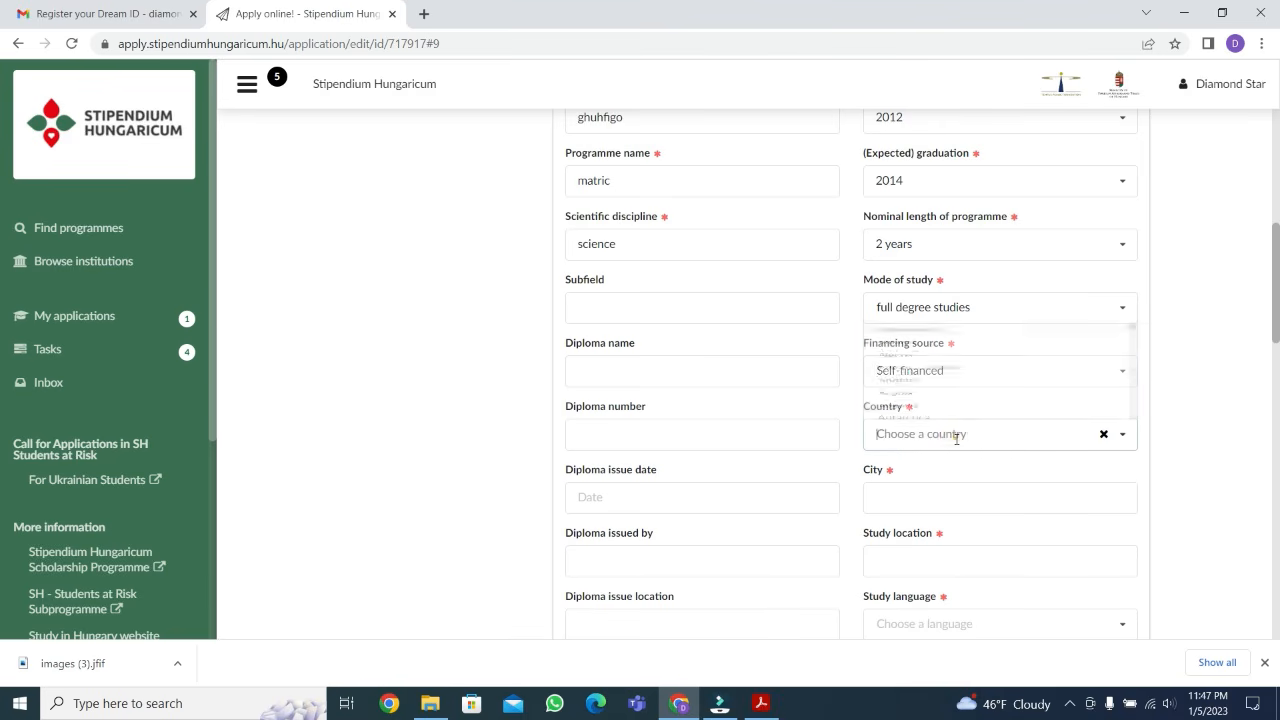
Set the country of the secondary education entry to Pakistan and enter "islamabad" as the city
click(957, 434)
text(paki)
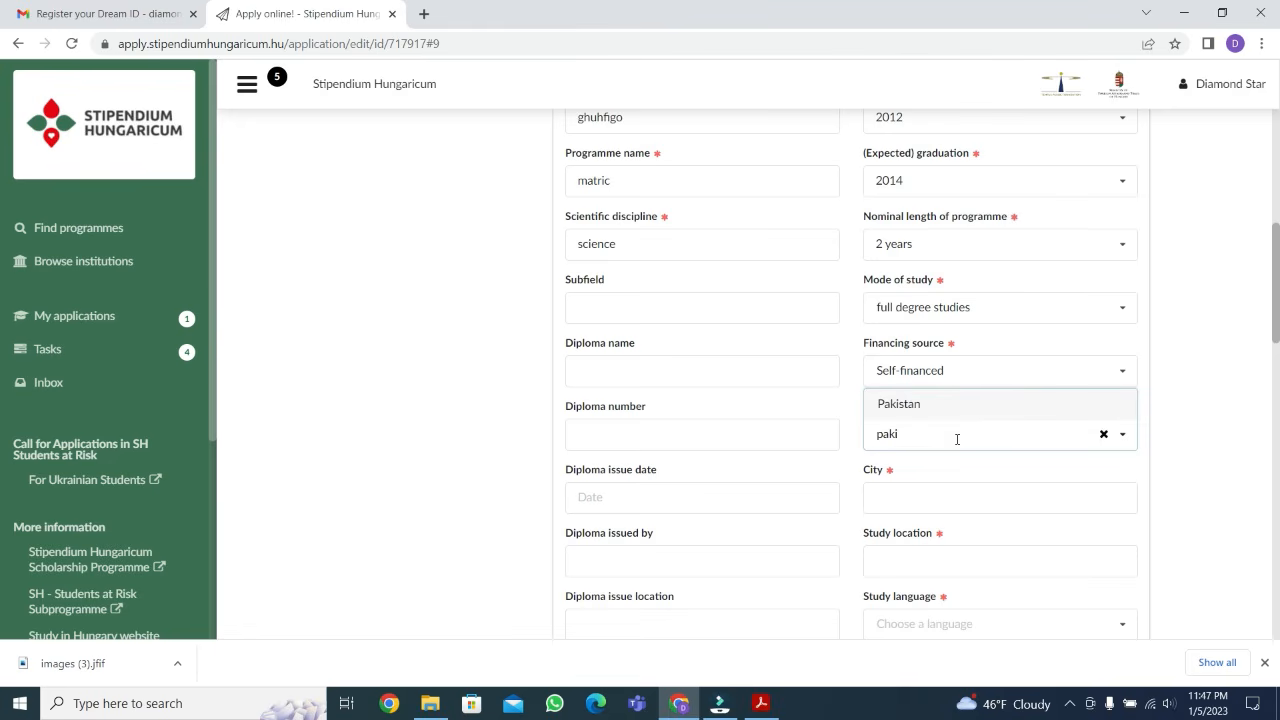
click(958, 405)
click(927, 494)
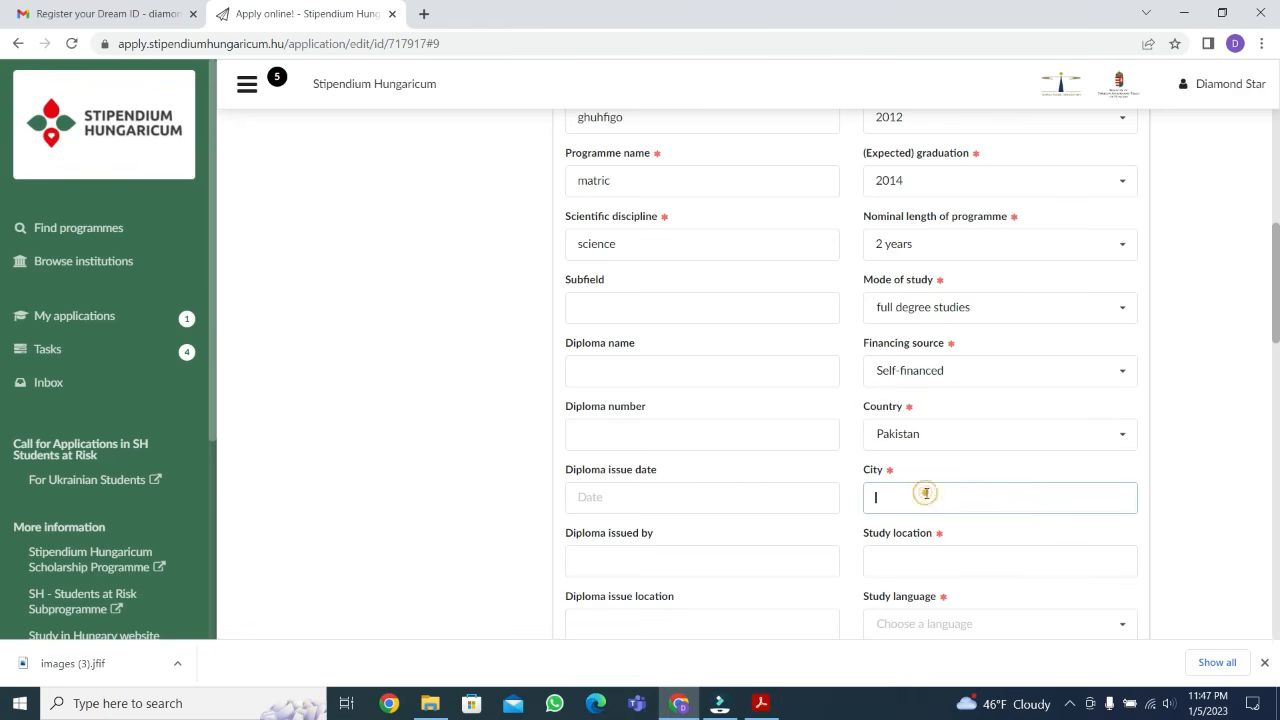
text(islamabad)
key(BackSpace)
text(d)
Enter "islamabad" as the study location and choose English as the study language
scroll(943, 423, down, 2)
click(934, 396)
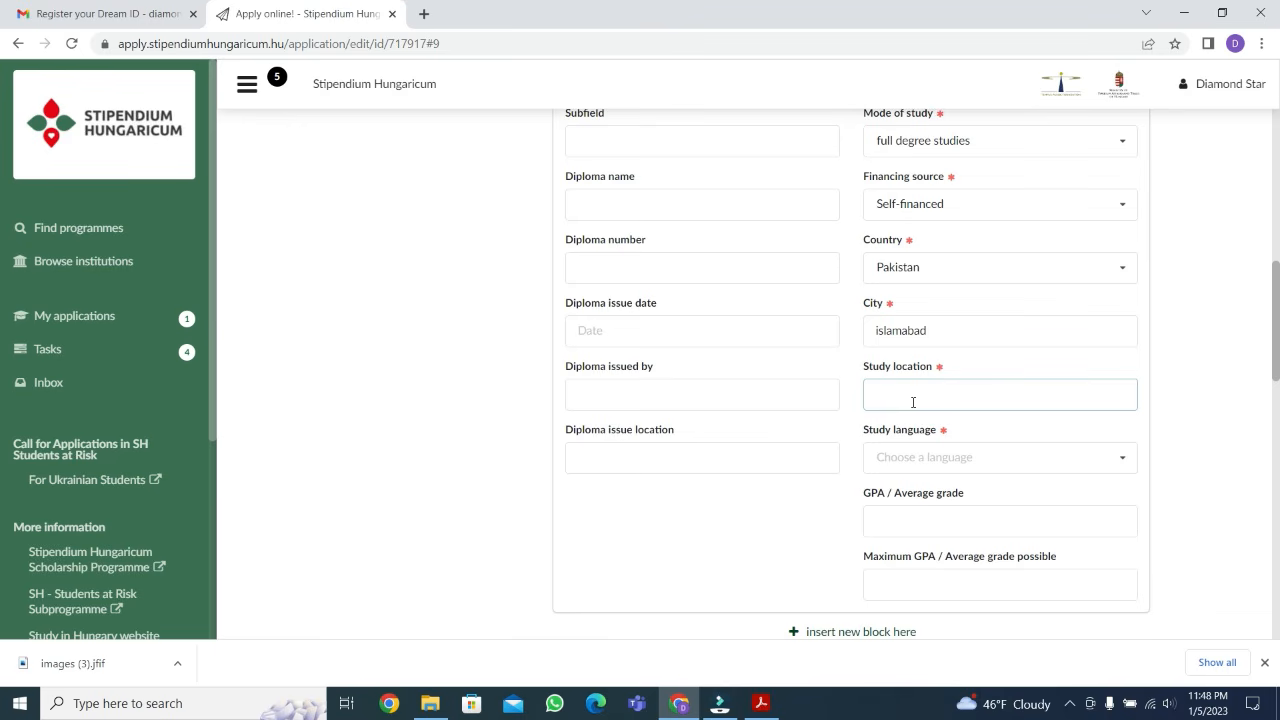
text(lamabad)
click(966, 456)
text(eng)
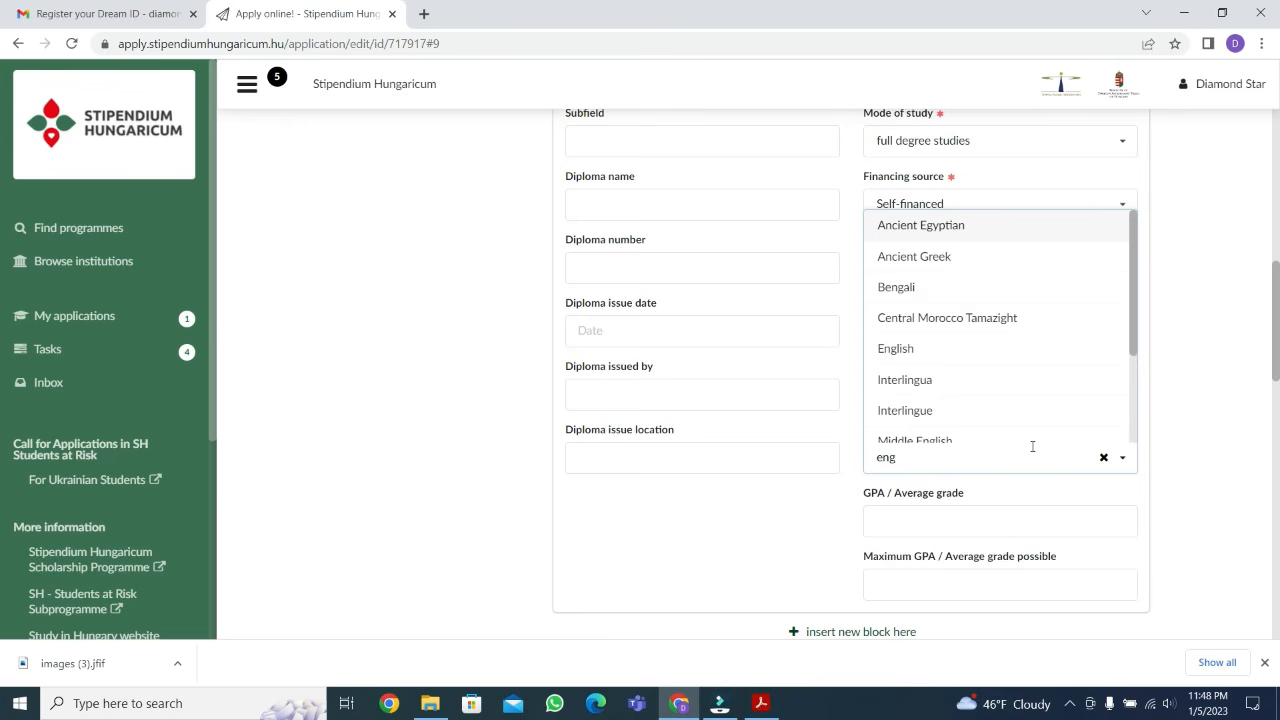
text(l)
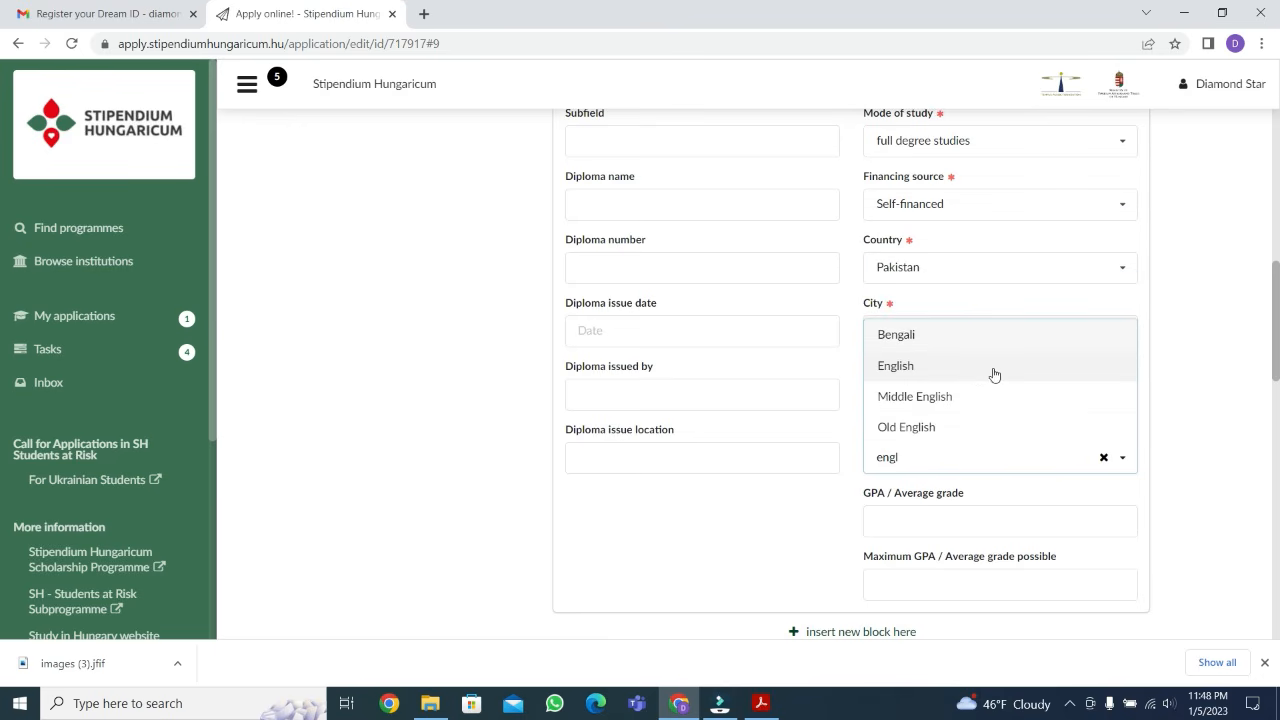
click(975, 375)
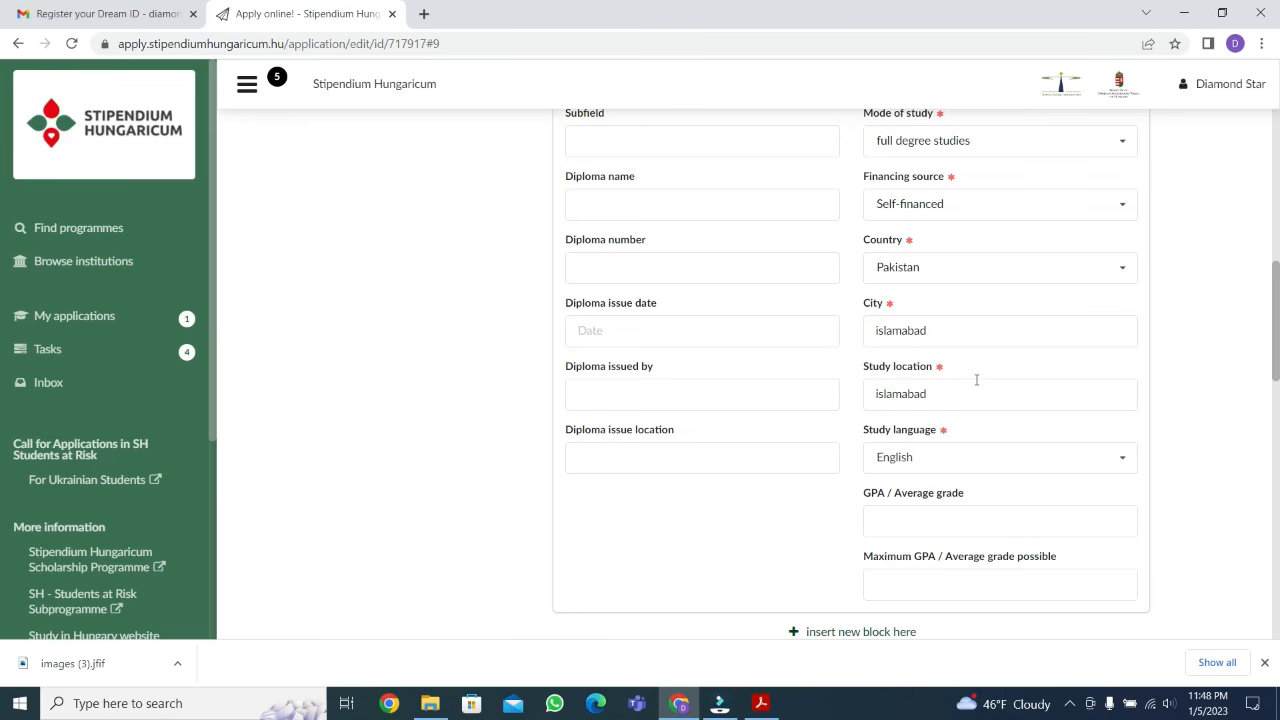
Enter 950 as the average grade and 1050 as the maximum grade possible for the secondary education entry
scroll(975, 383, down, 2)
click(910, 355)
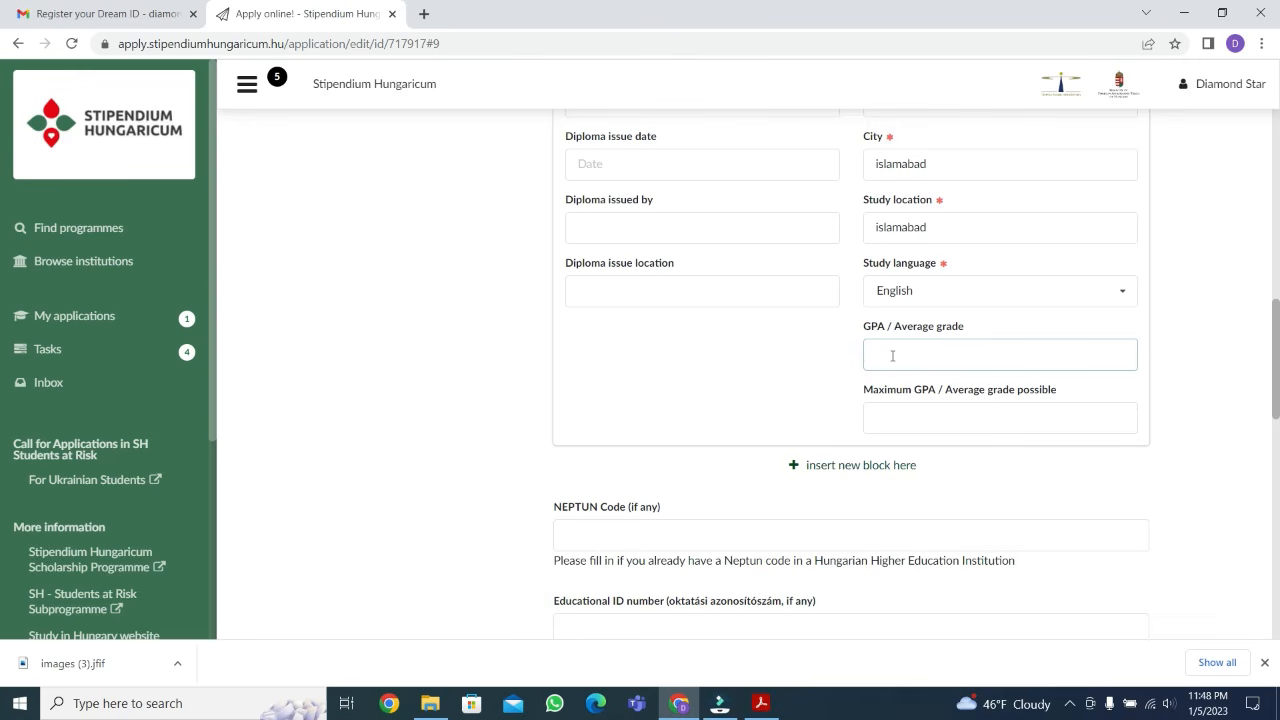
click(905, 354)
text(950)
click(907, 419)
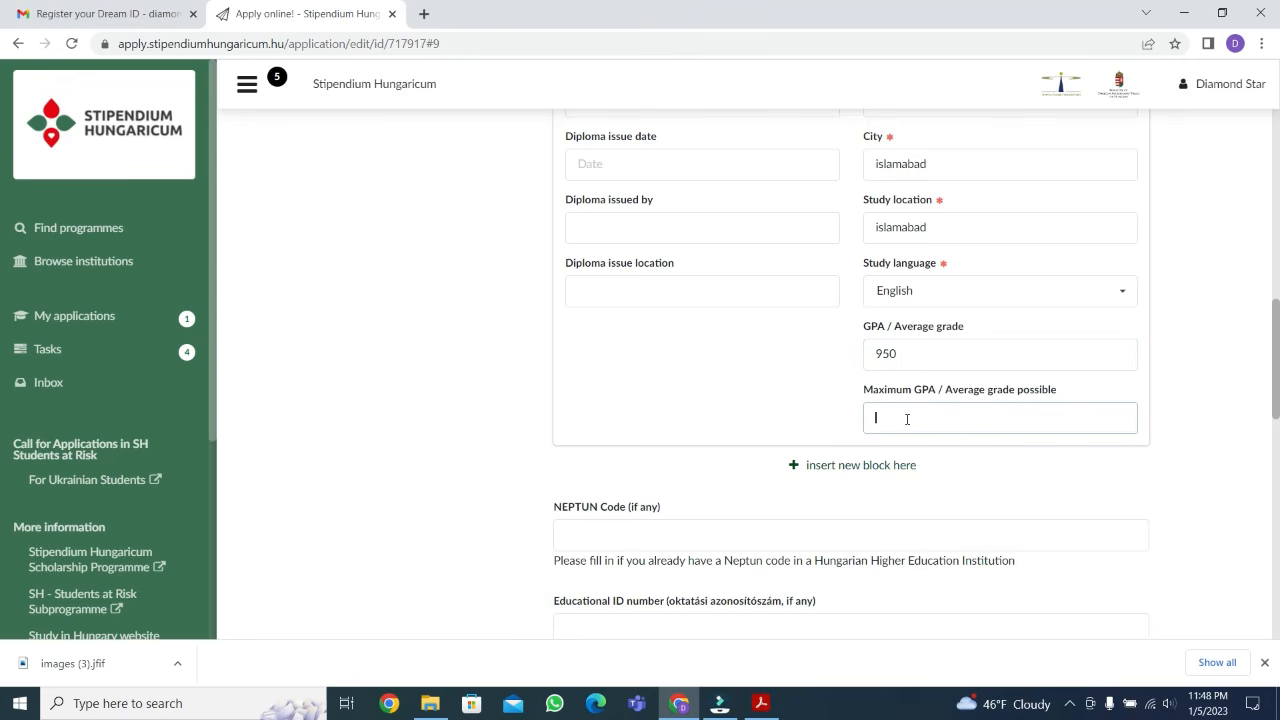
text(1050)
scroll(850, 432, down, 1)
scroll(600, 430, down, 1)
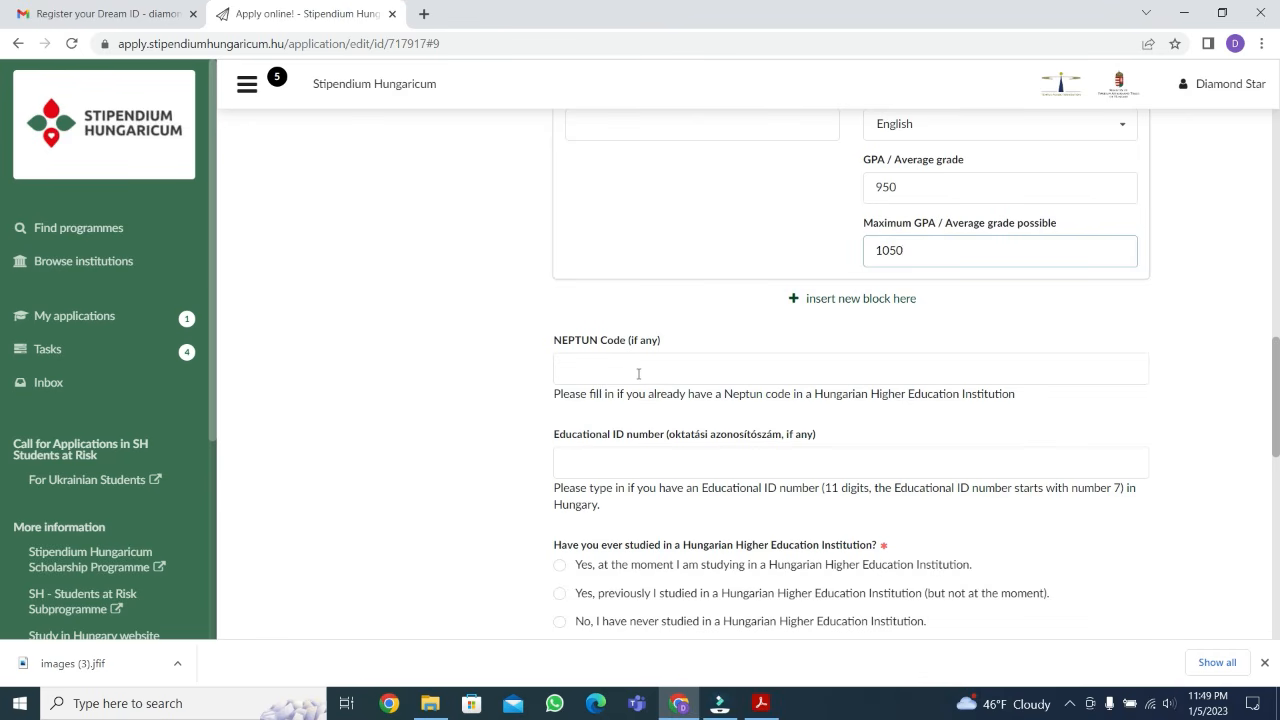
scroll(638, 374, down, 2)
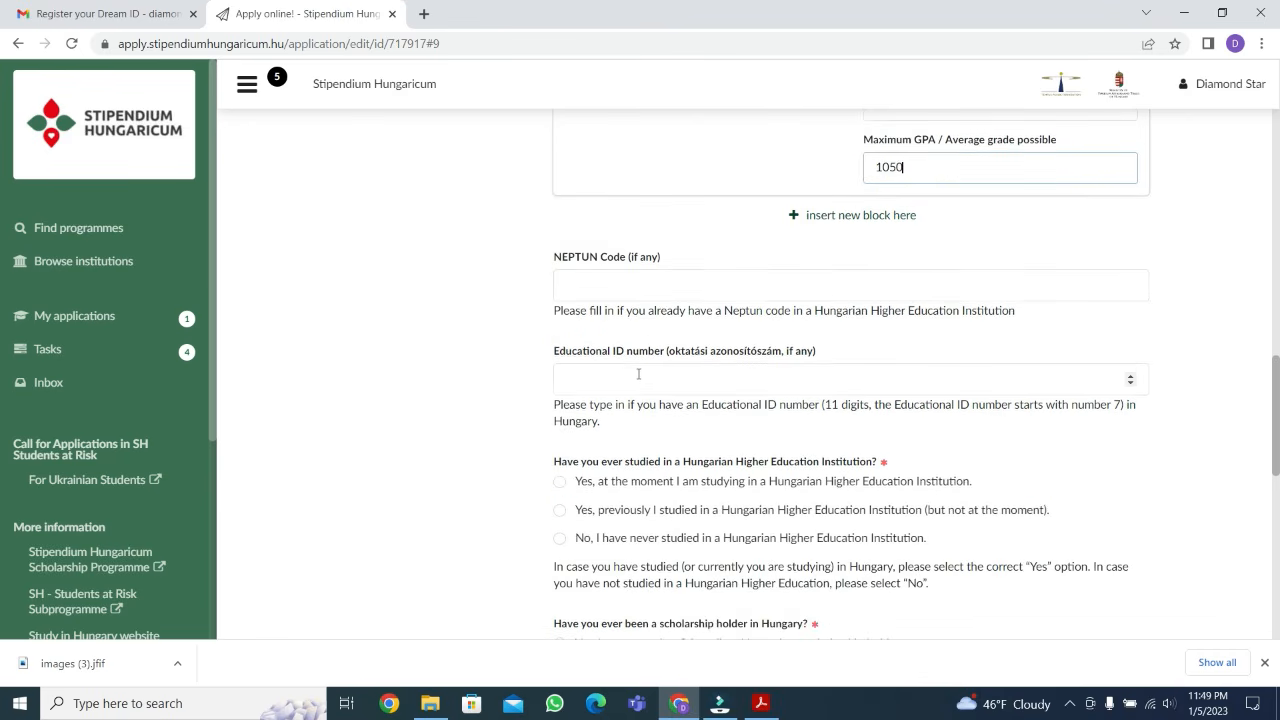
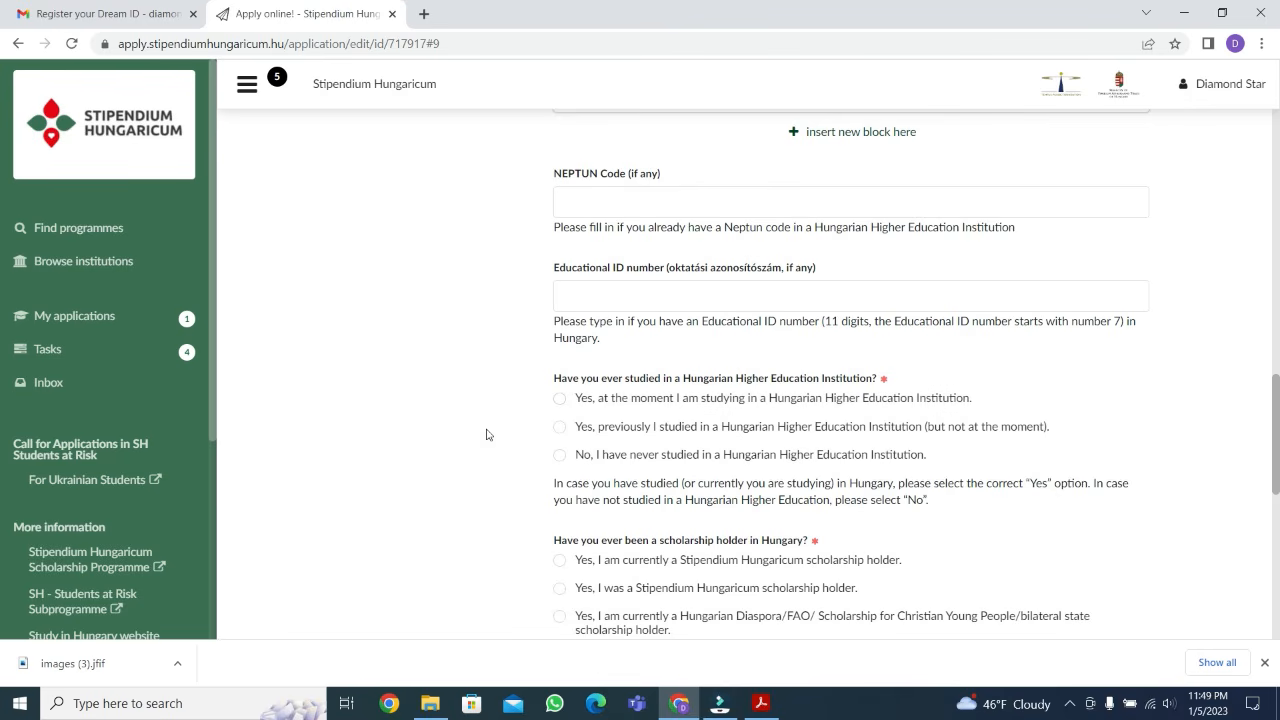
Answer that you have never studied in a Hungarian Higher Education Institution and have never been a scholarship holder in Hungary
click(562, 458)
scroll(586, 512, down, 1)
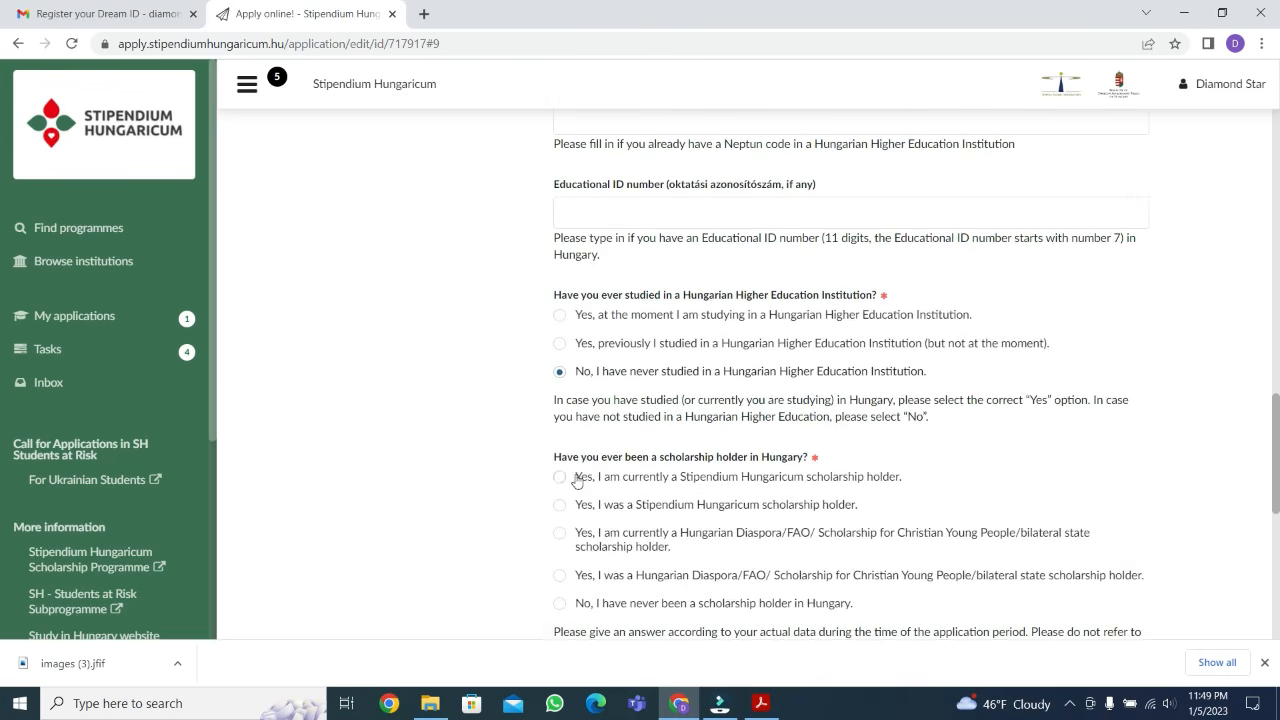
scroll(580, 495, down, 1)
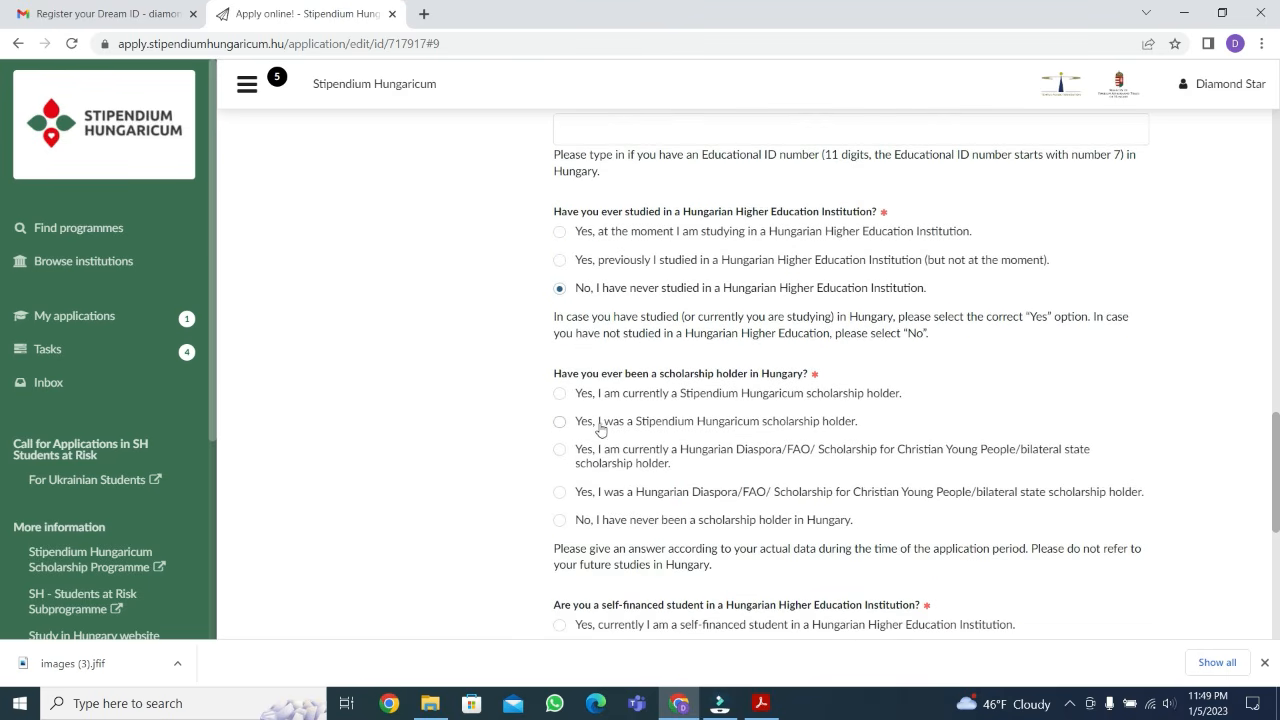
click(560, 521)
Answer that you are not a self-financed student in a Hungarian institution, leaving the current institution unselected
scroll(560, 522, down, 1)
scroll(588, 539, down, 1)
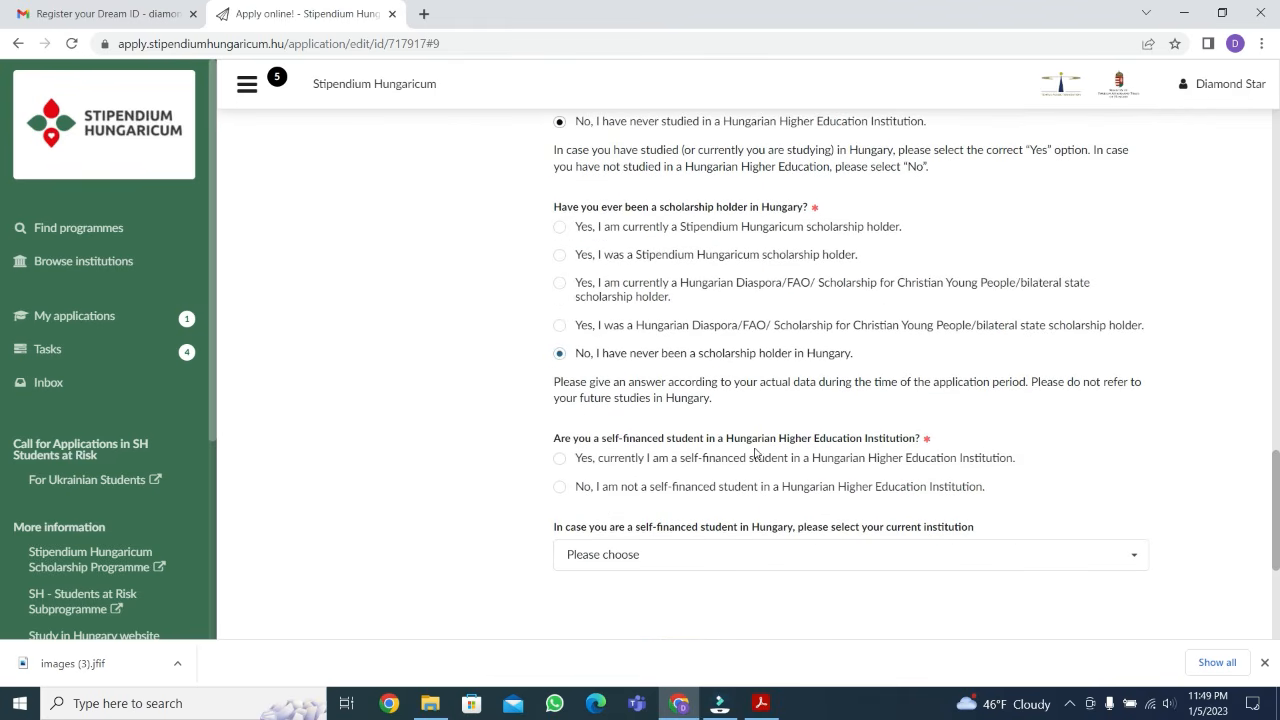
click(560, 487)
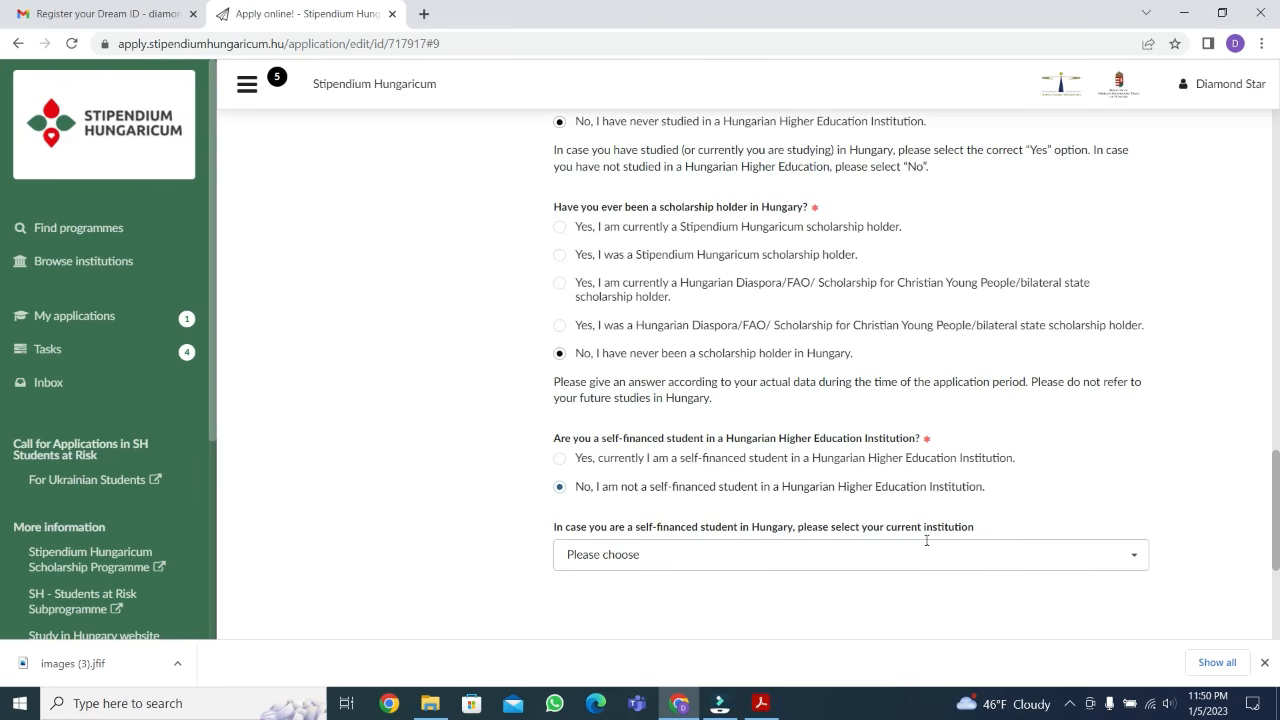
click(898, 554)
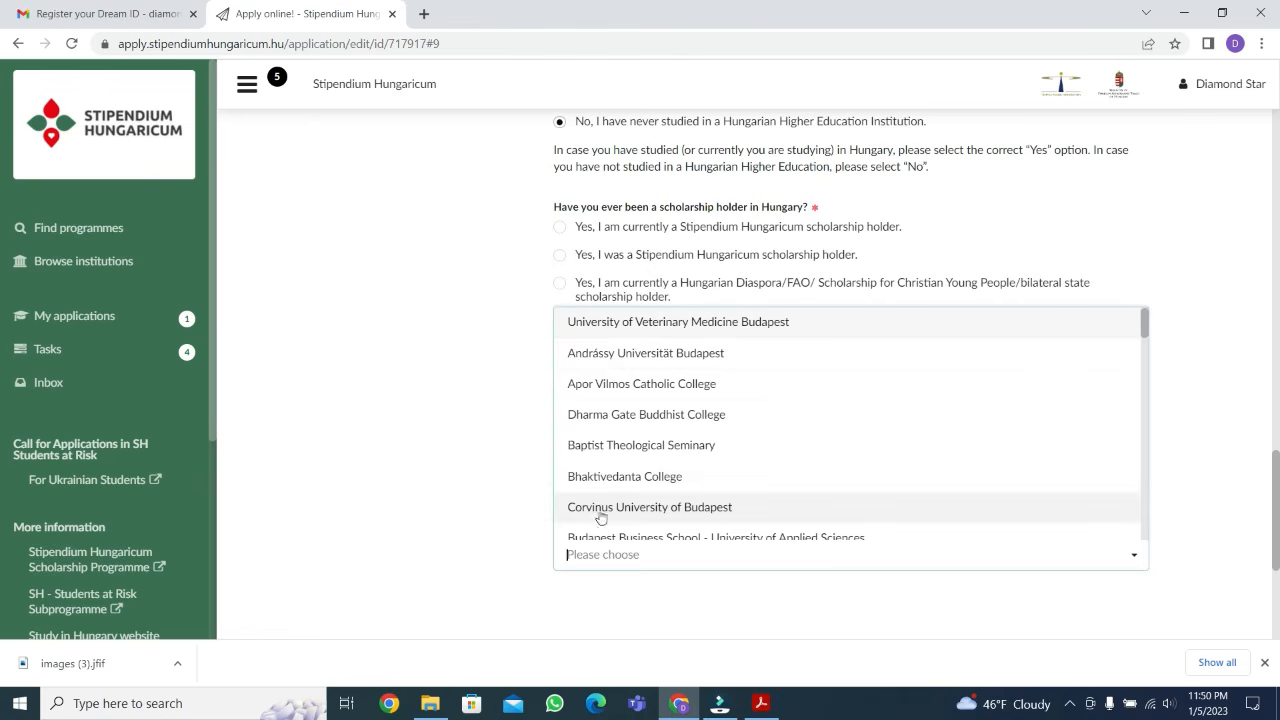
click(385, 480)
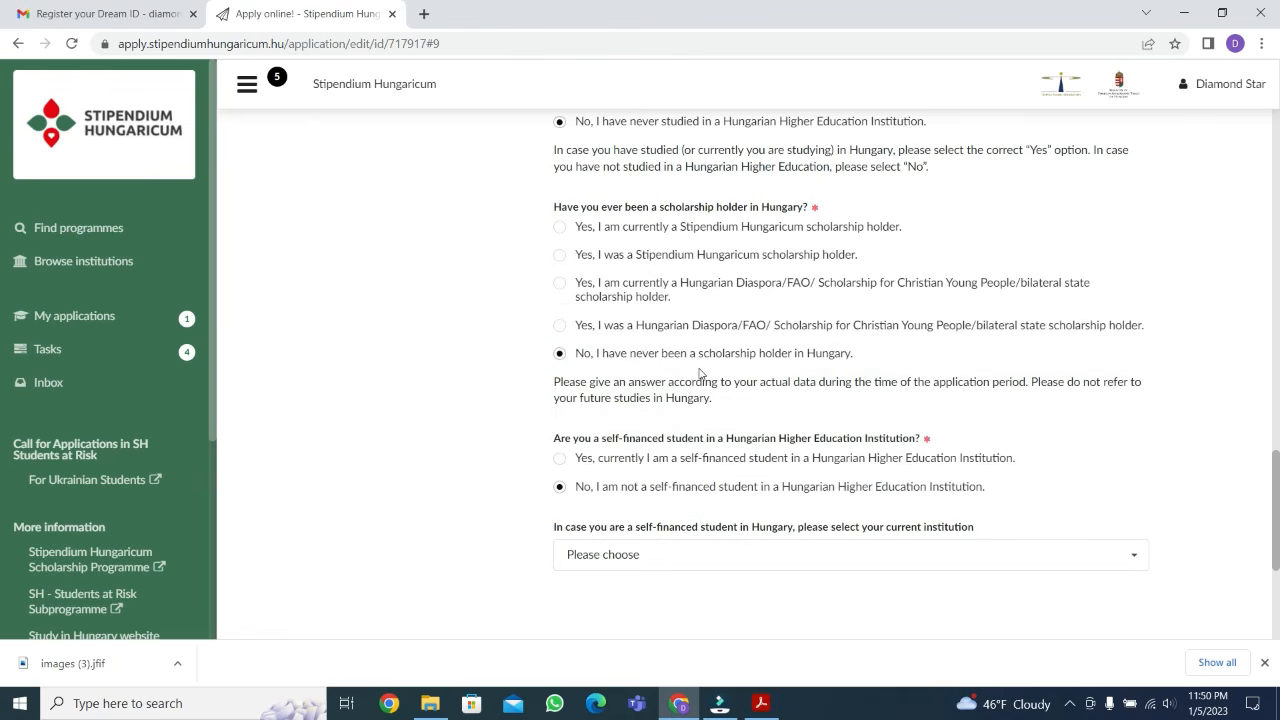
Insert a new education block below the secondary education entry with level Other qualification and status finished
scroll(690, 374, up, 4)
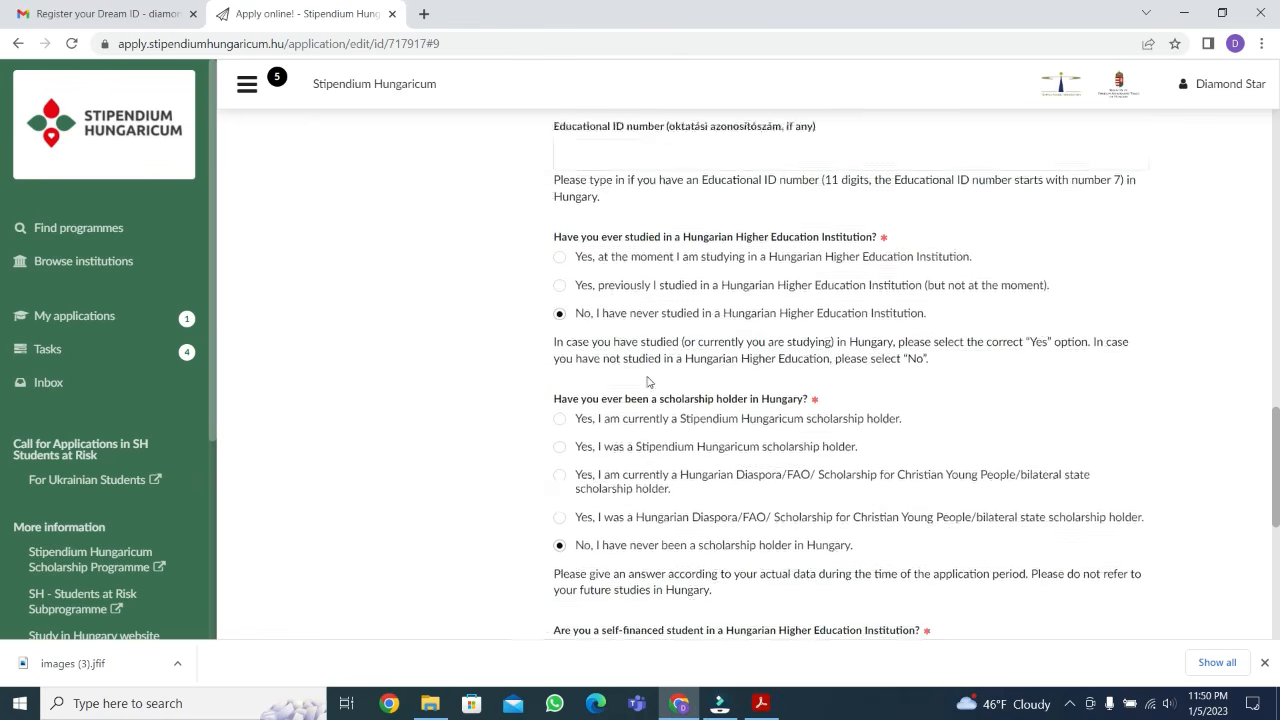
scroll(648, 376, up, 9)
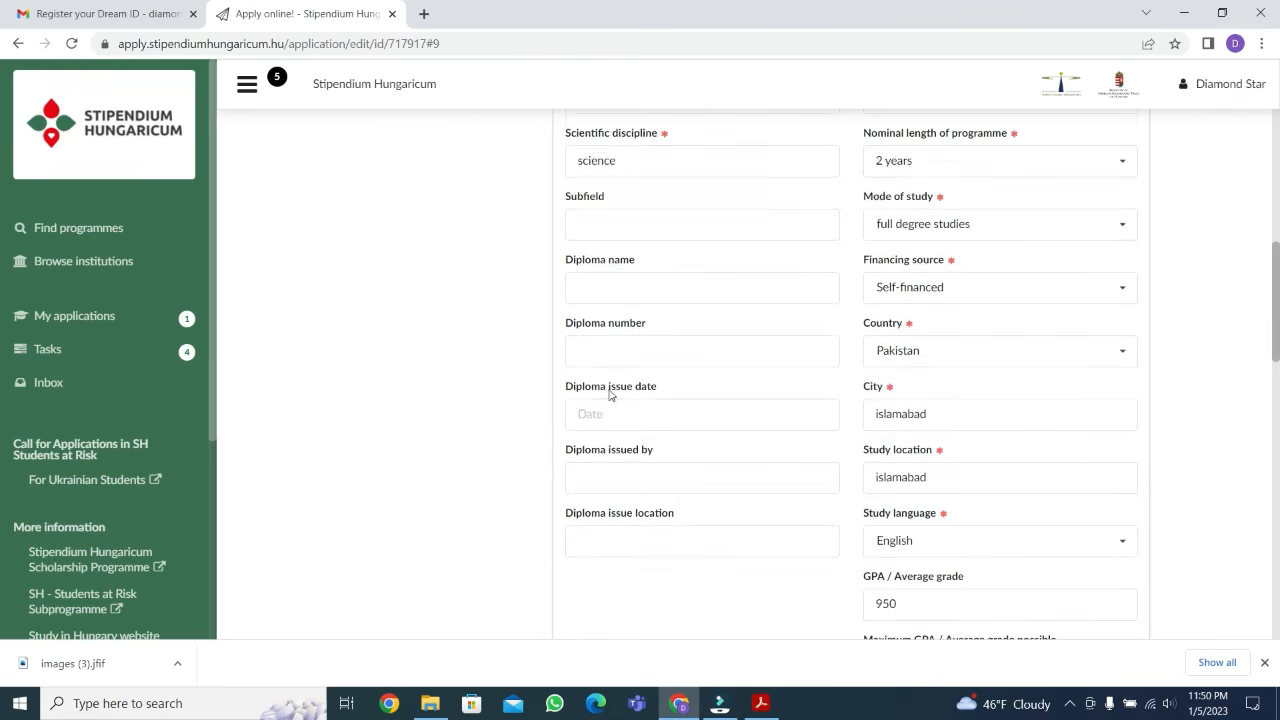
scroll(729, 429, down, 6)
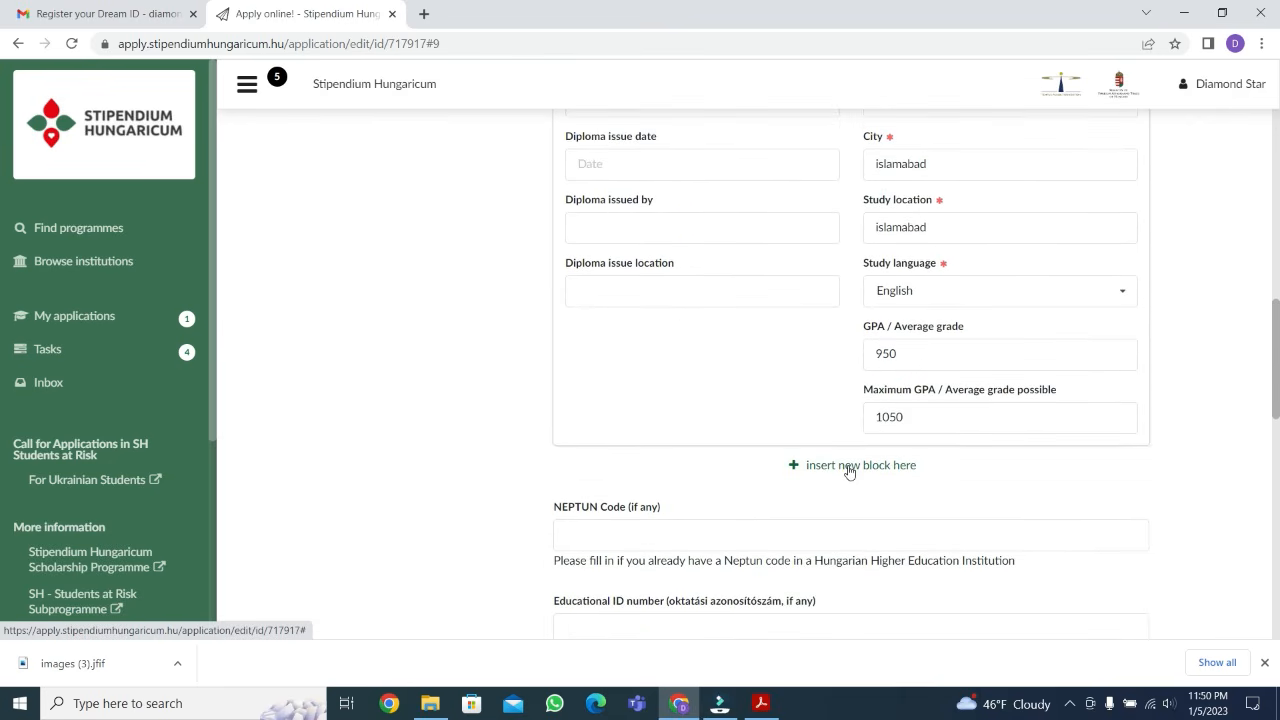
click(848, 472)
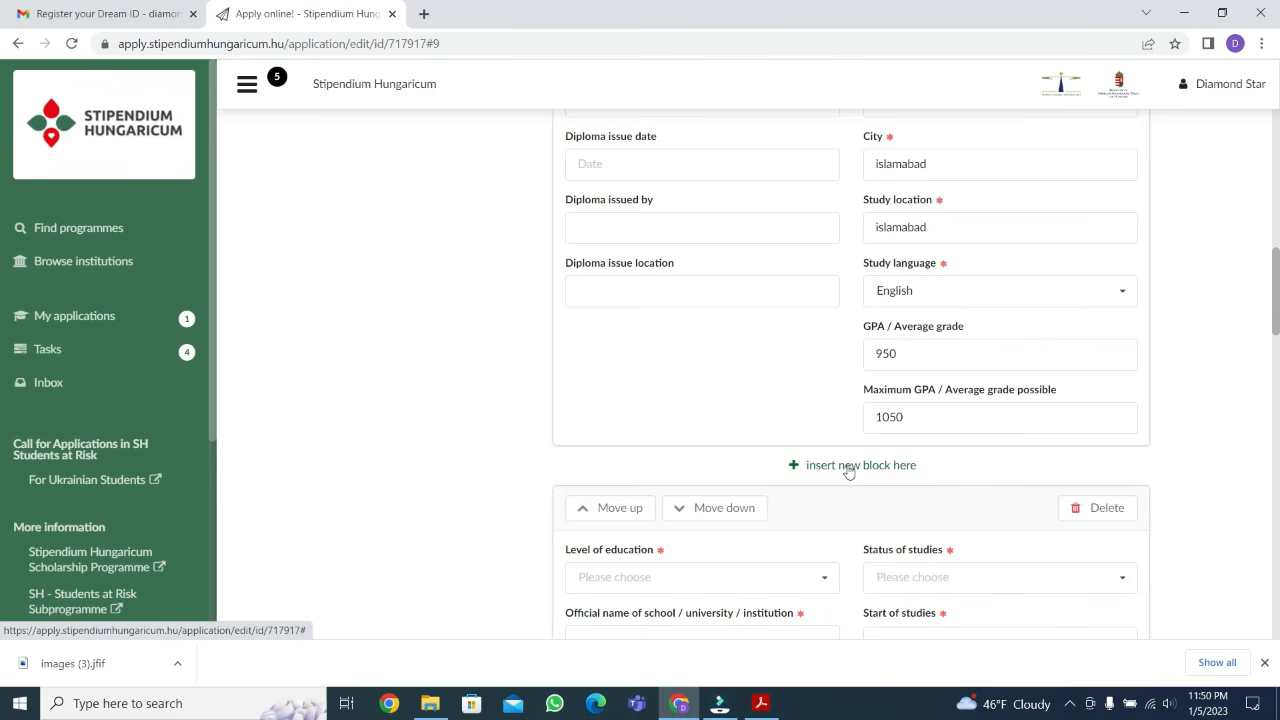
scroll(848, 472, down, 2)
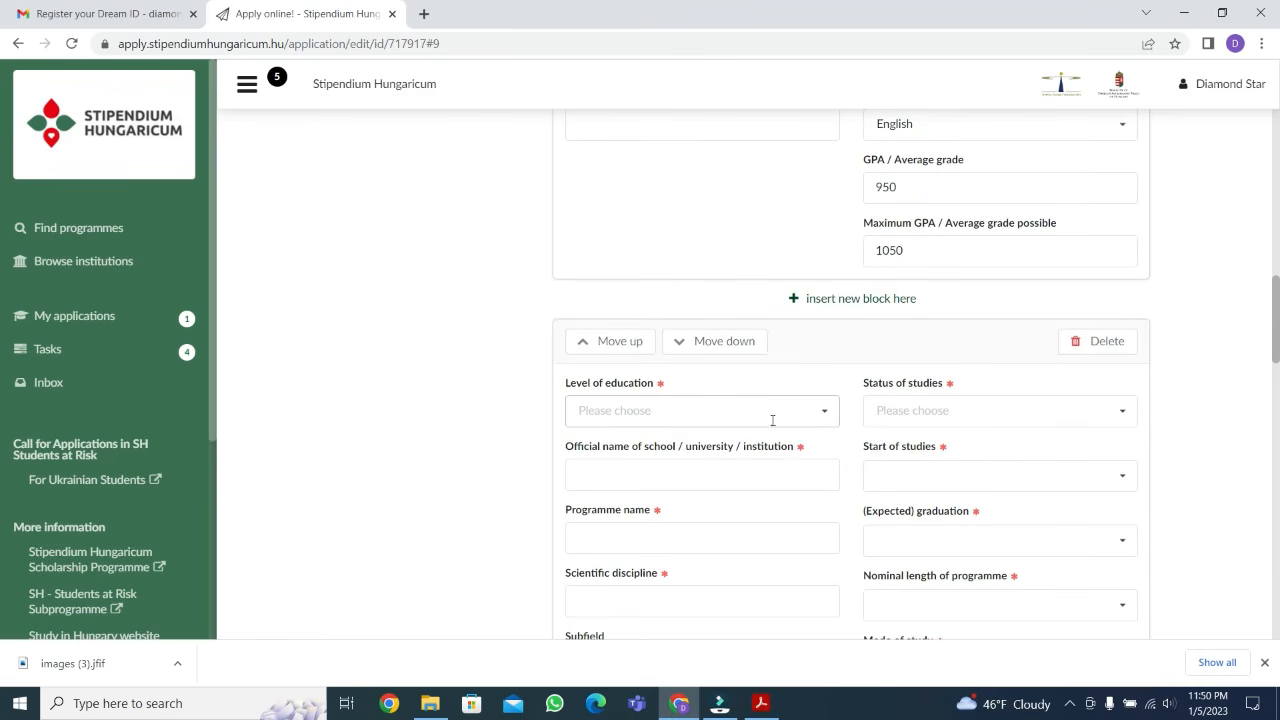
click(819, 420)
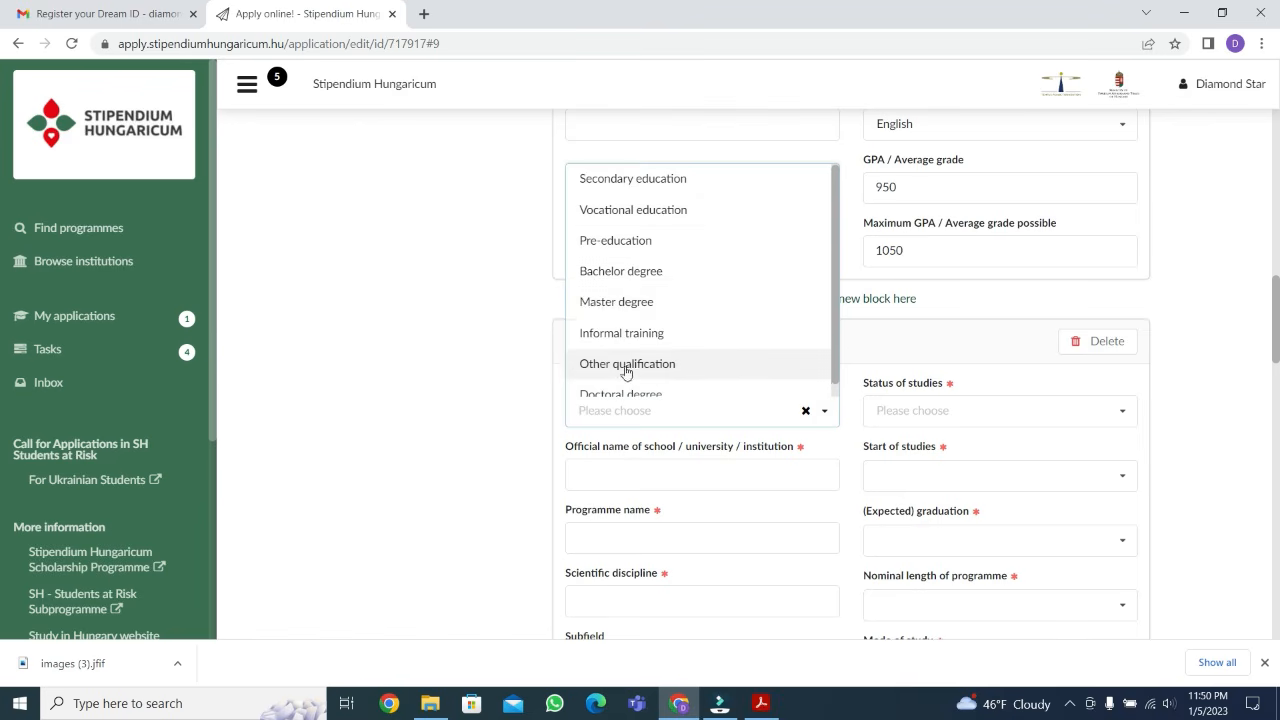
click(651, 350)
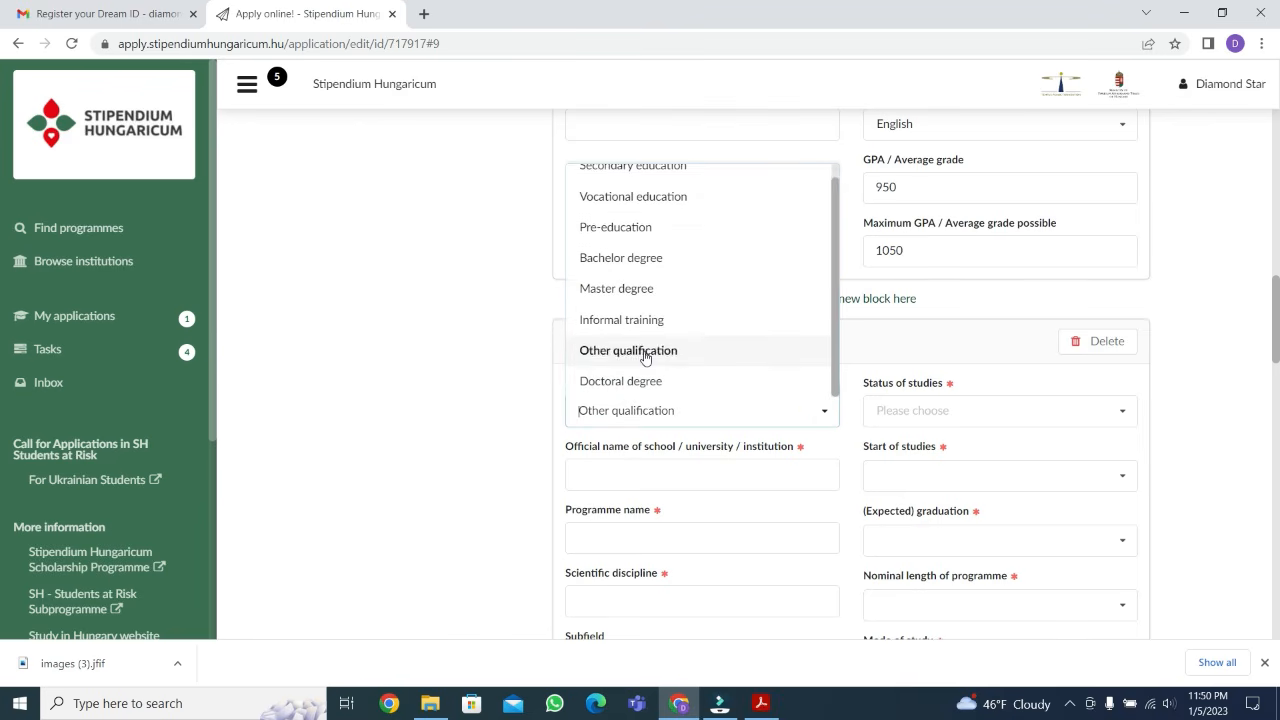
click(910, 411)
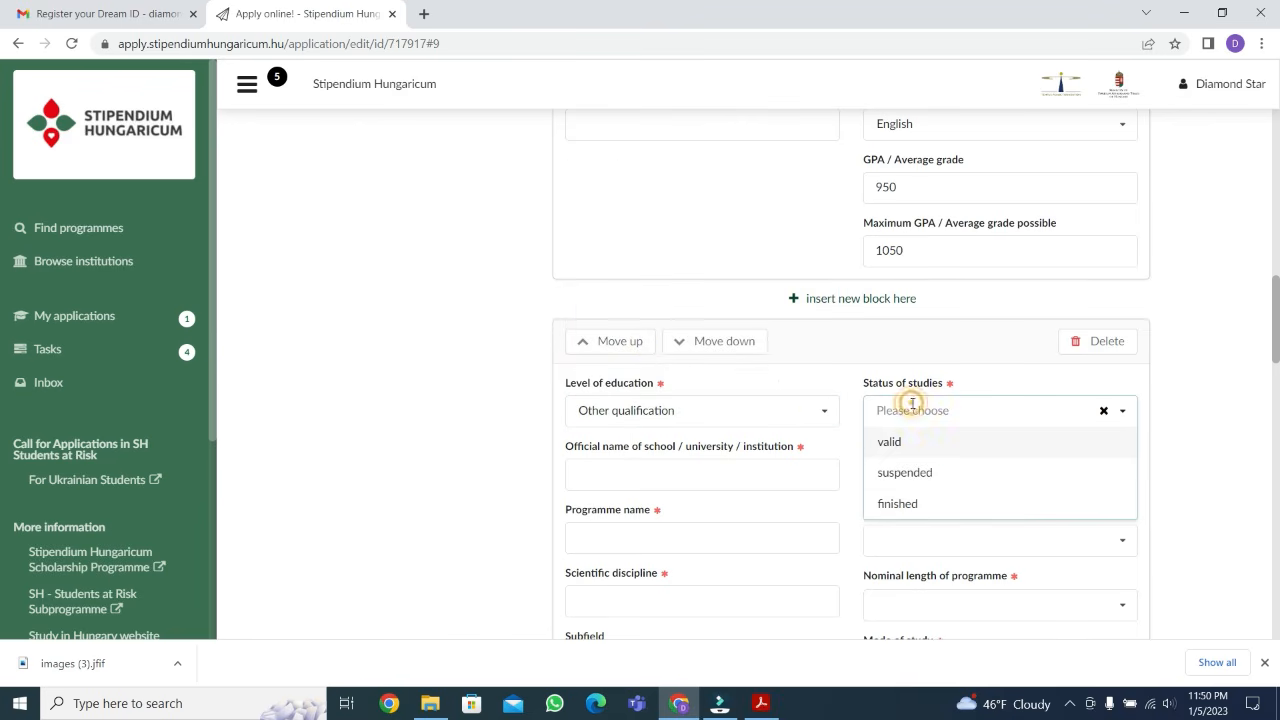
click(902, 507)
Enter "hfgg" as the institution and "intermediate" as the programme name in the Other qualification entry
click(730, 467)
text(hfgg)
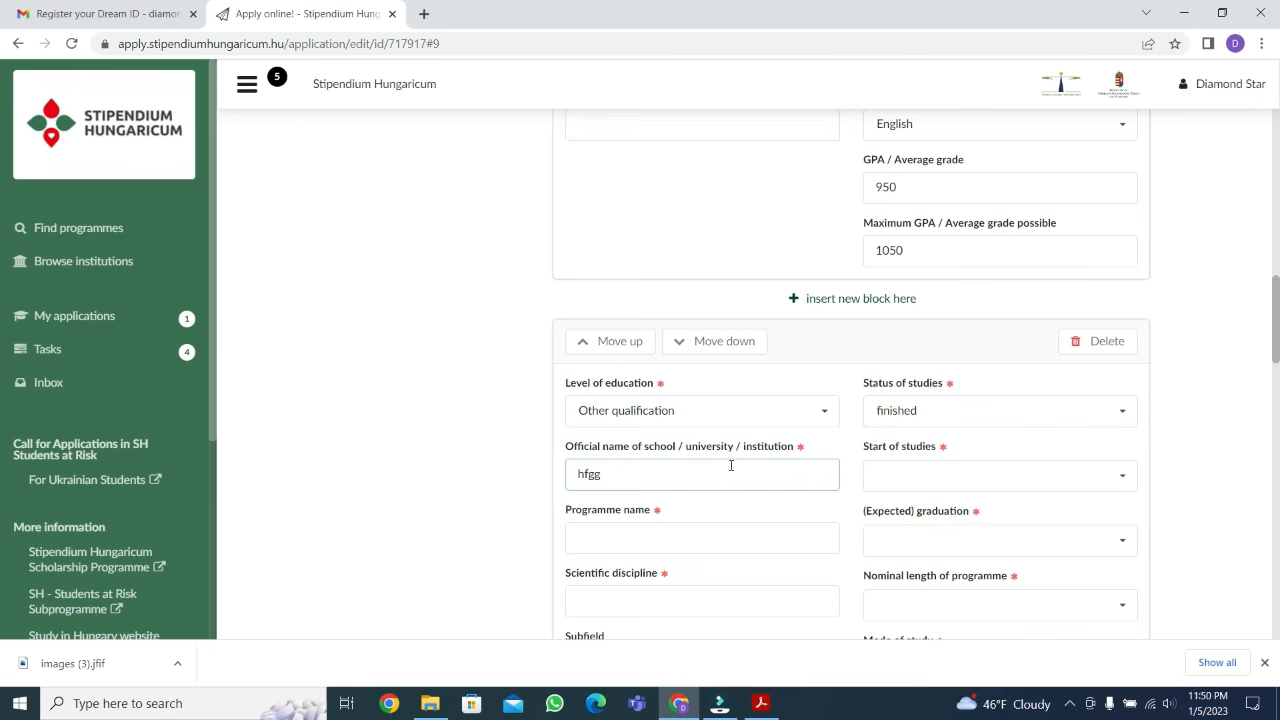
click(919, 482)
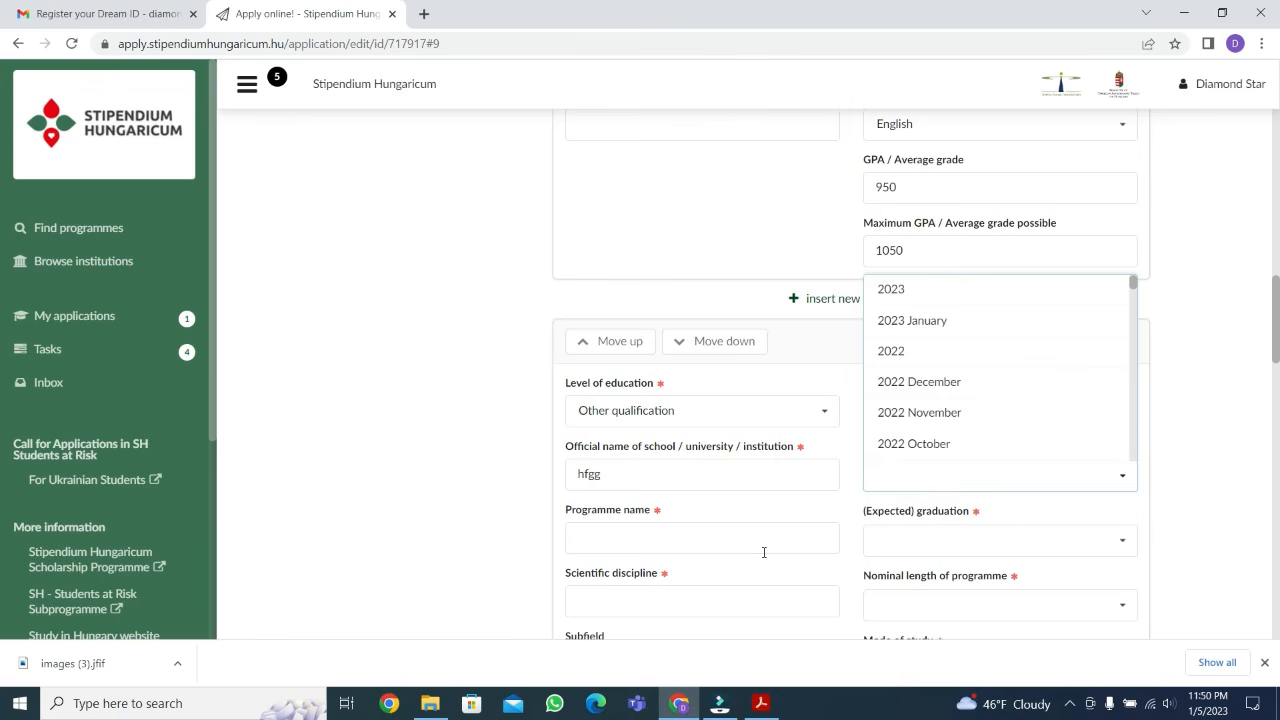
click(718, 544)
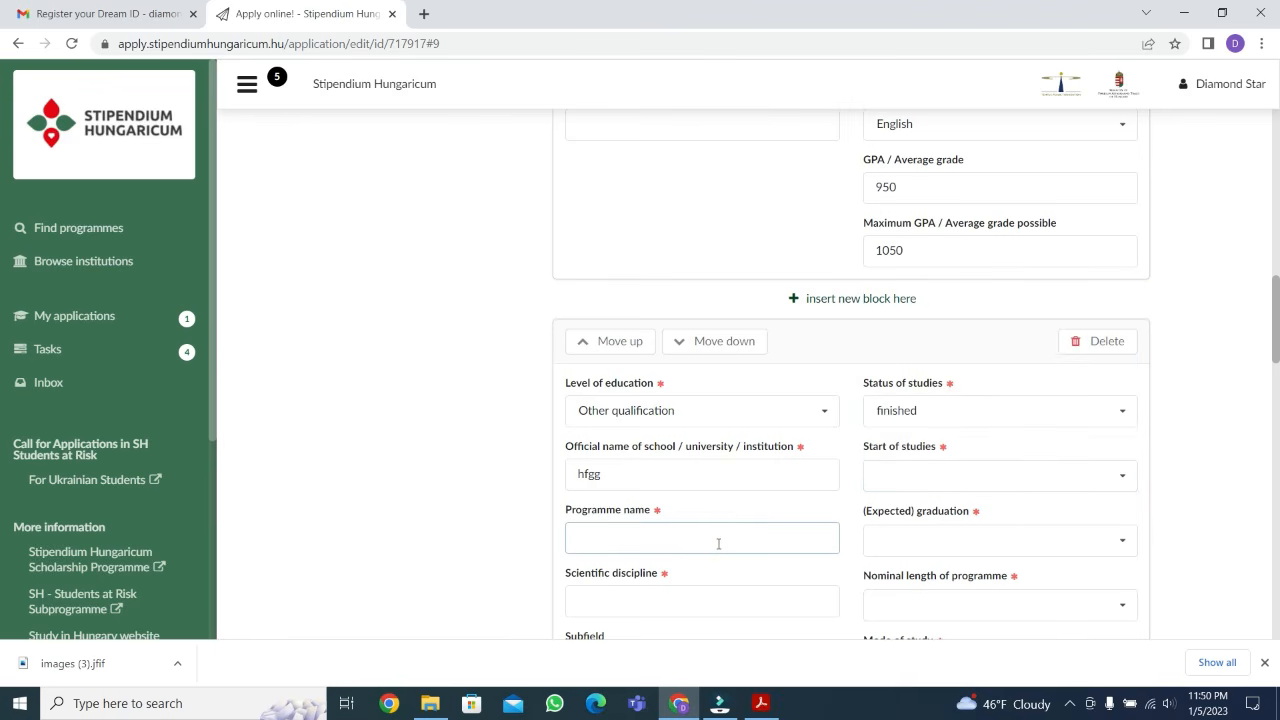
text(intermediate)
scroll(724, 540, down, 2)
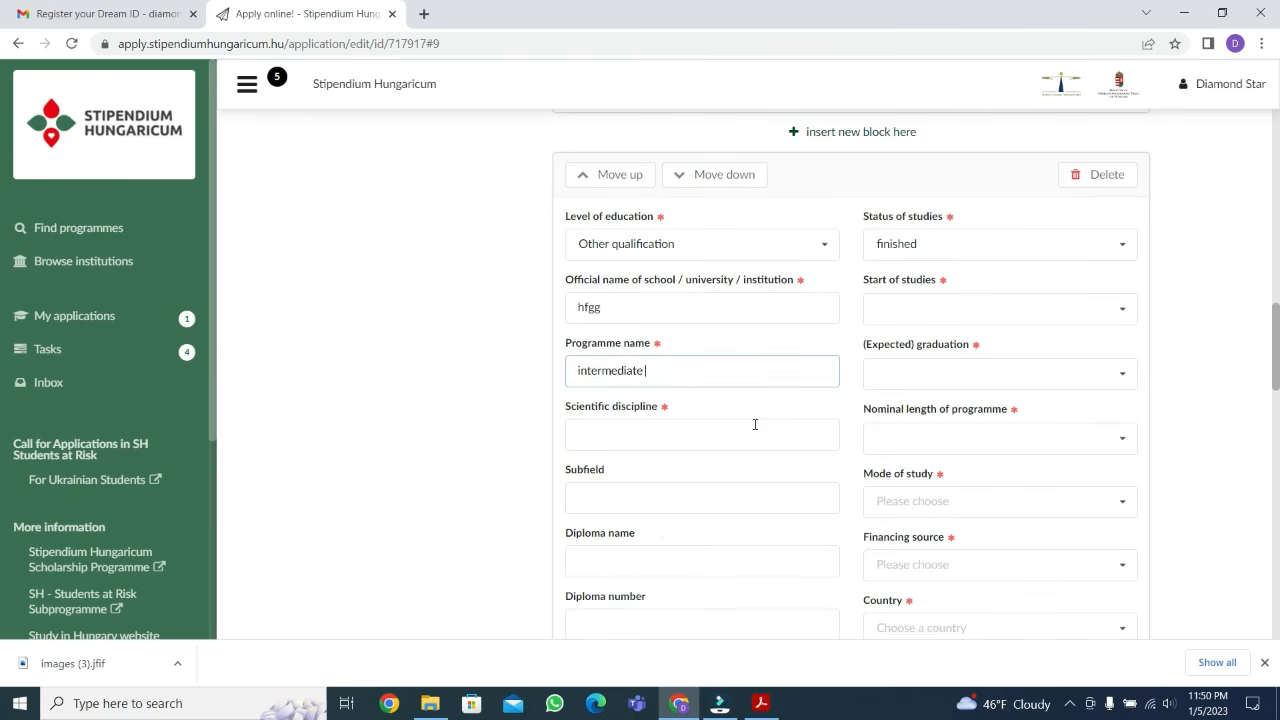
Enter "pre-engineering" as the scientific discipline of the intermediate programme
click(646, 432)
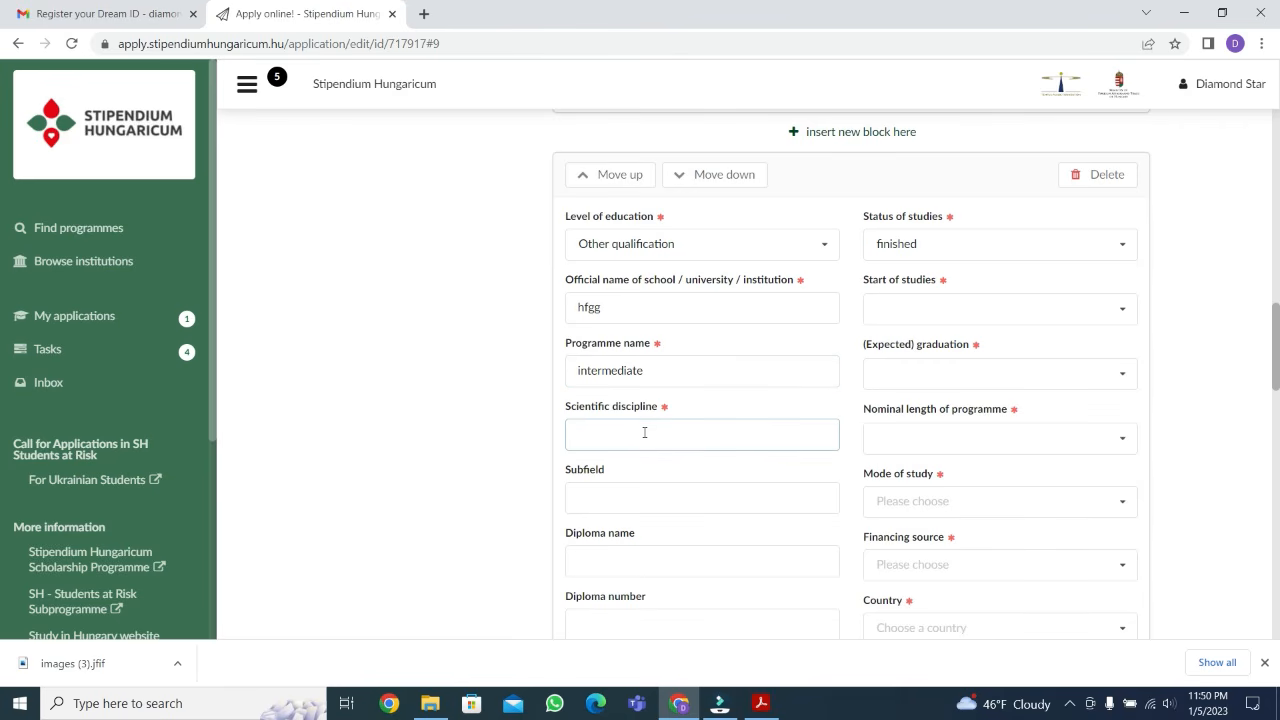
text(pre-engineering)
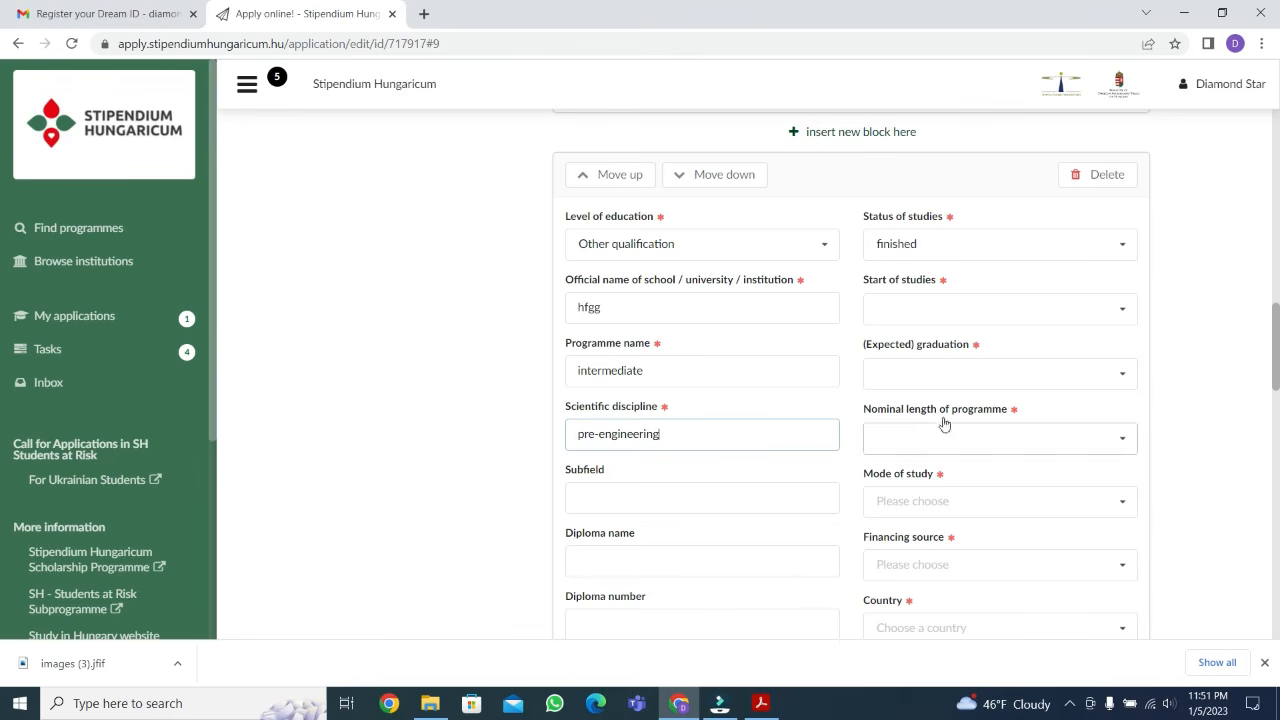
Insert another education block below the intermediate entry with level Bachelor degree and status finished
scroll(988, 478, down, 1)
scroll(988, 478, down, 3)
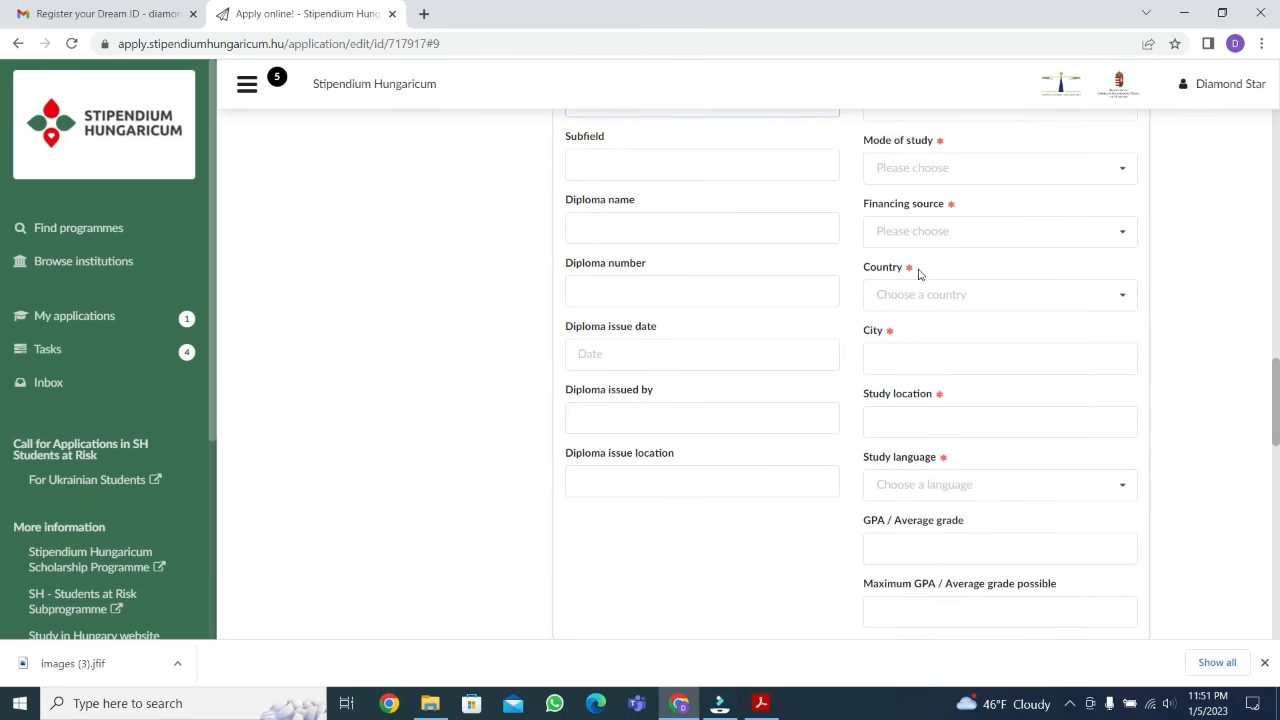
scroll(919, 272, down, 3)
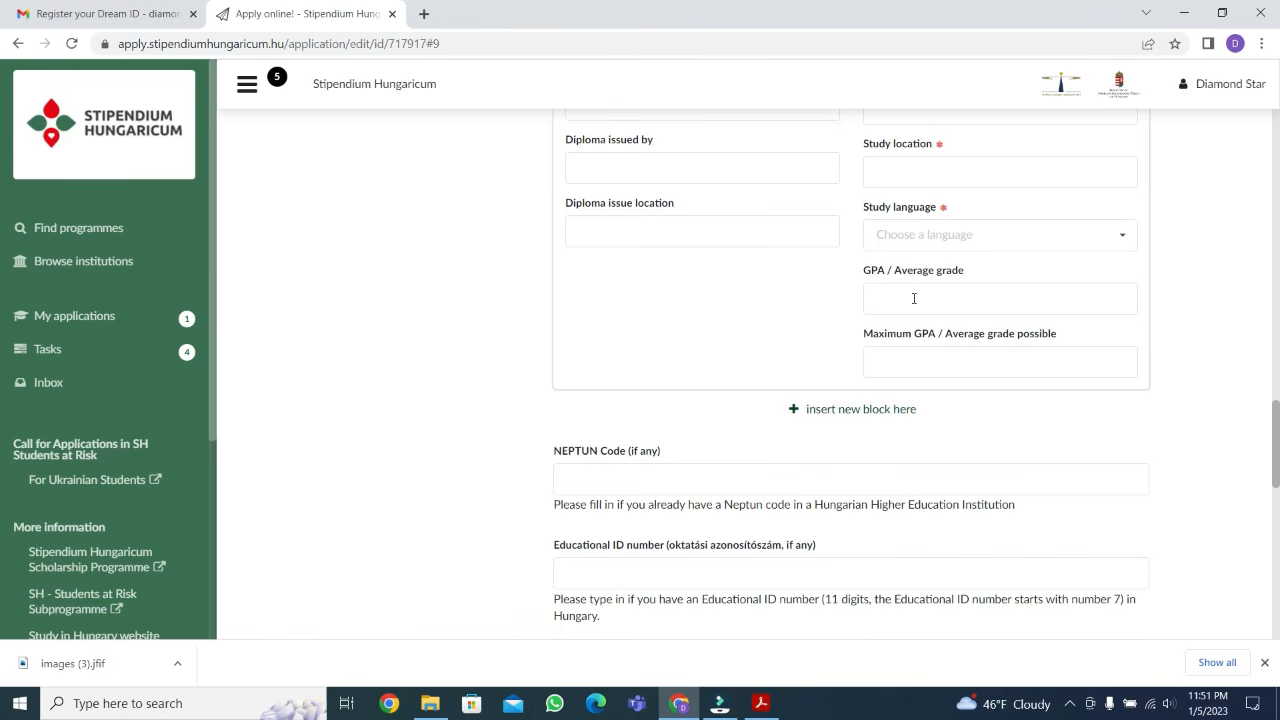
click(862, 412)
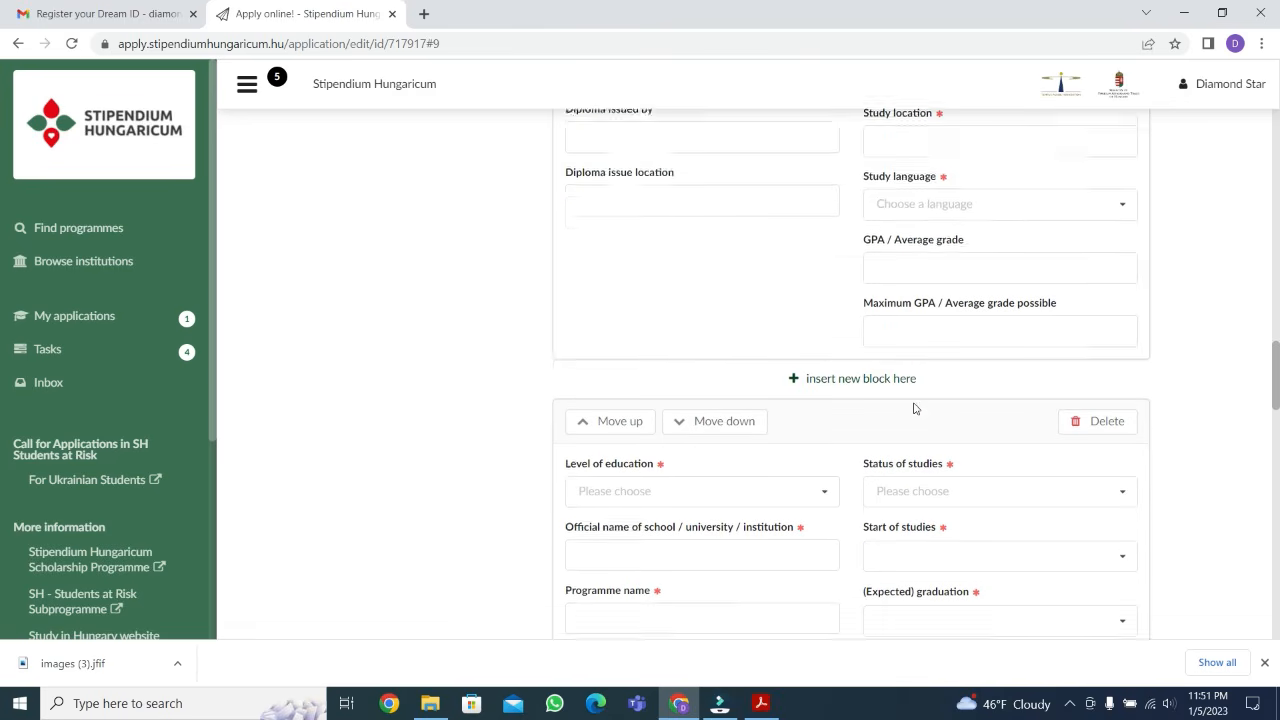
scroll(914, 409, down, 2)
click(799, 358)
scroll(766, 414, down, 3)
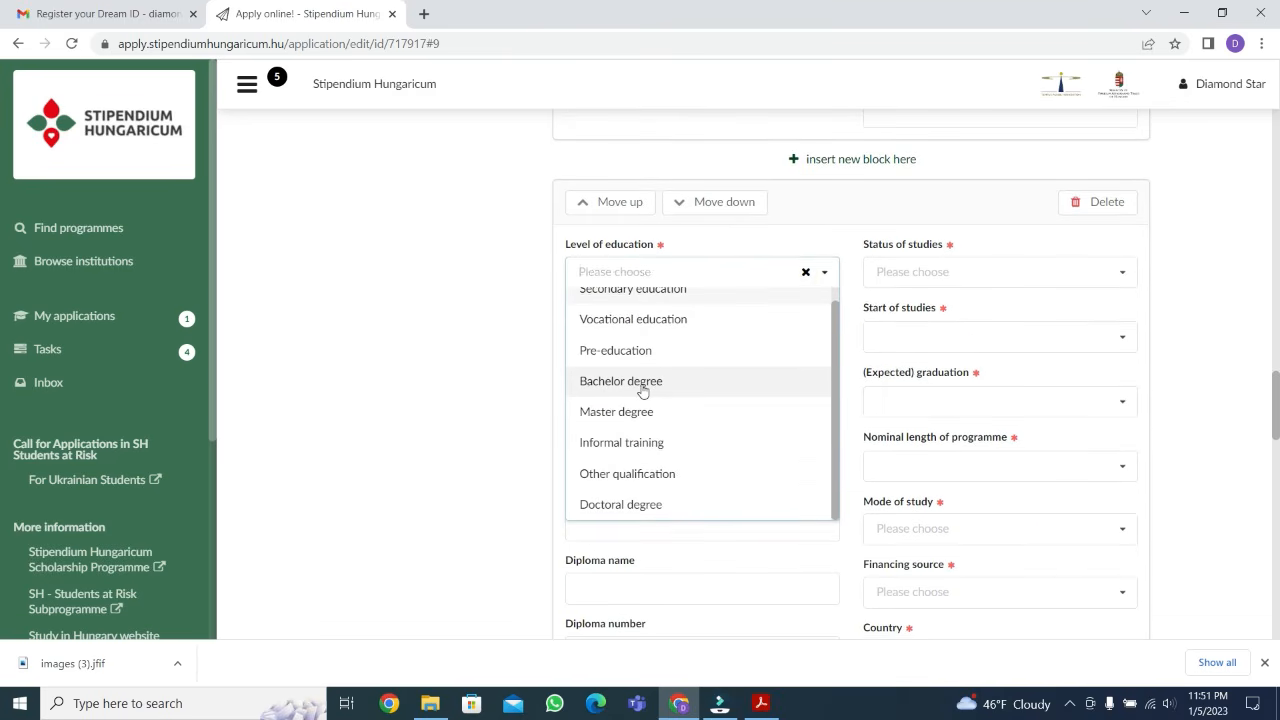
click(634, 384)
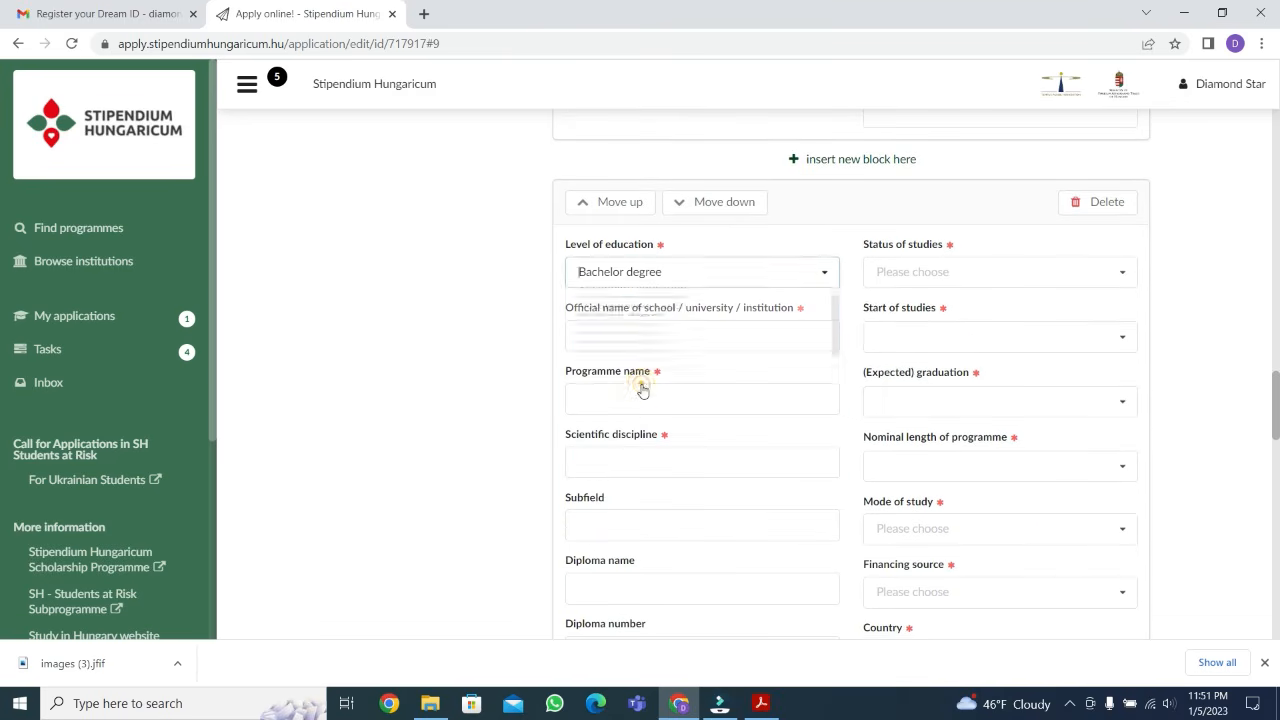
click(1040, 276)
click(898, 366)
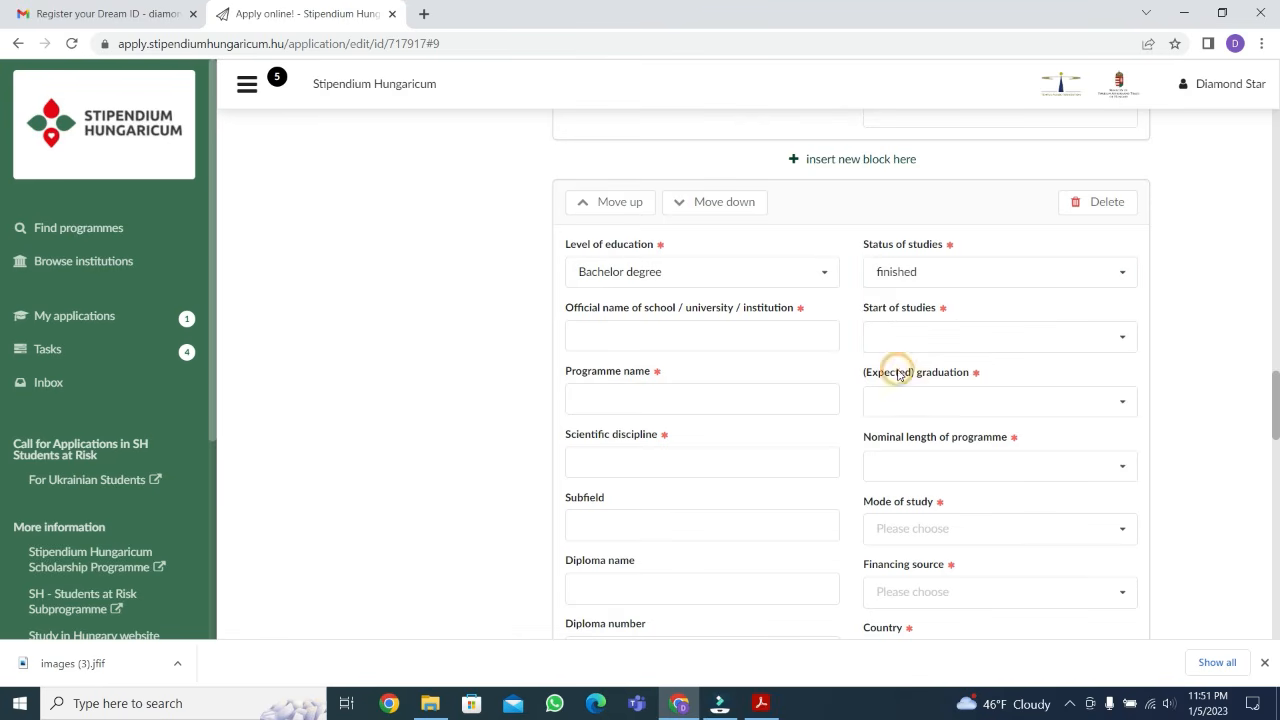
Enter "ufhuohgu" as the official institution name in the Bachelor degree entry
click(640, 338)
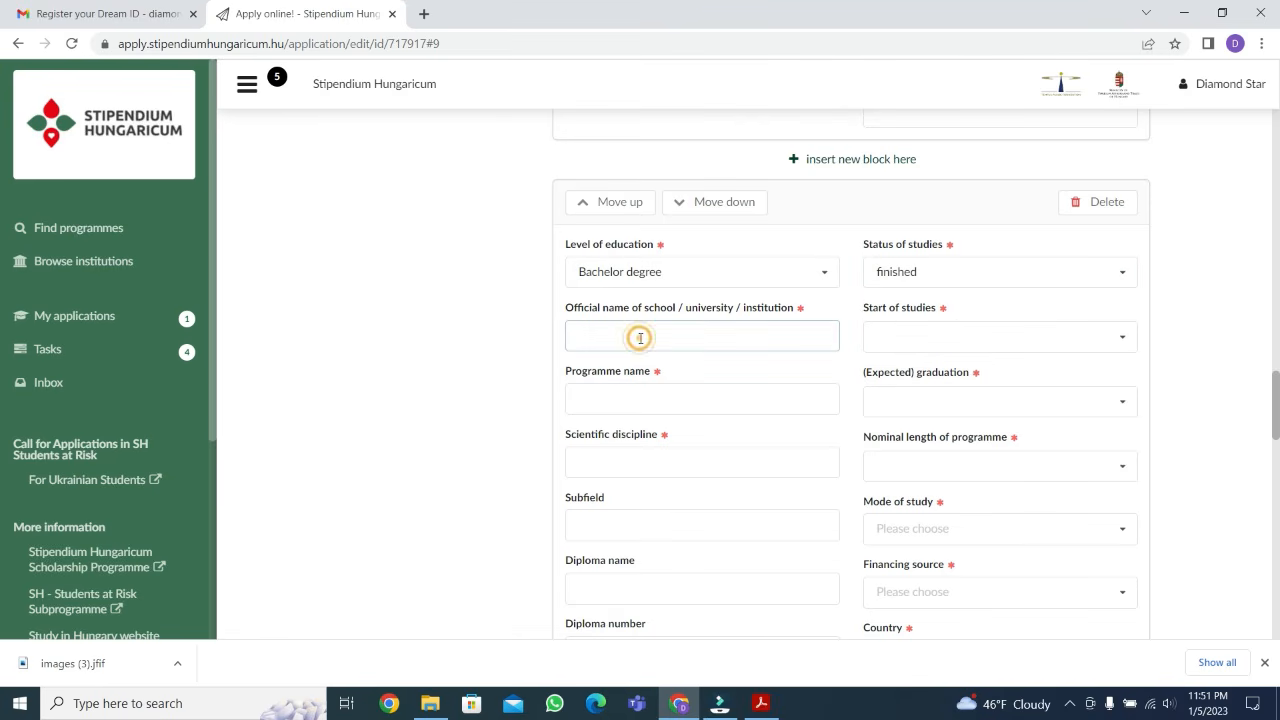
text(ufhuohgu)
click(610, 398)
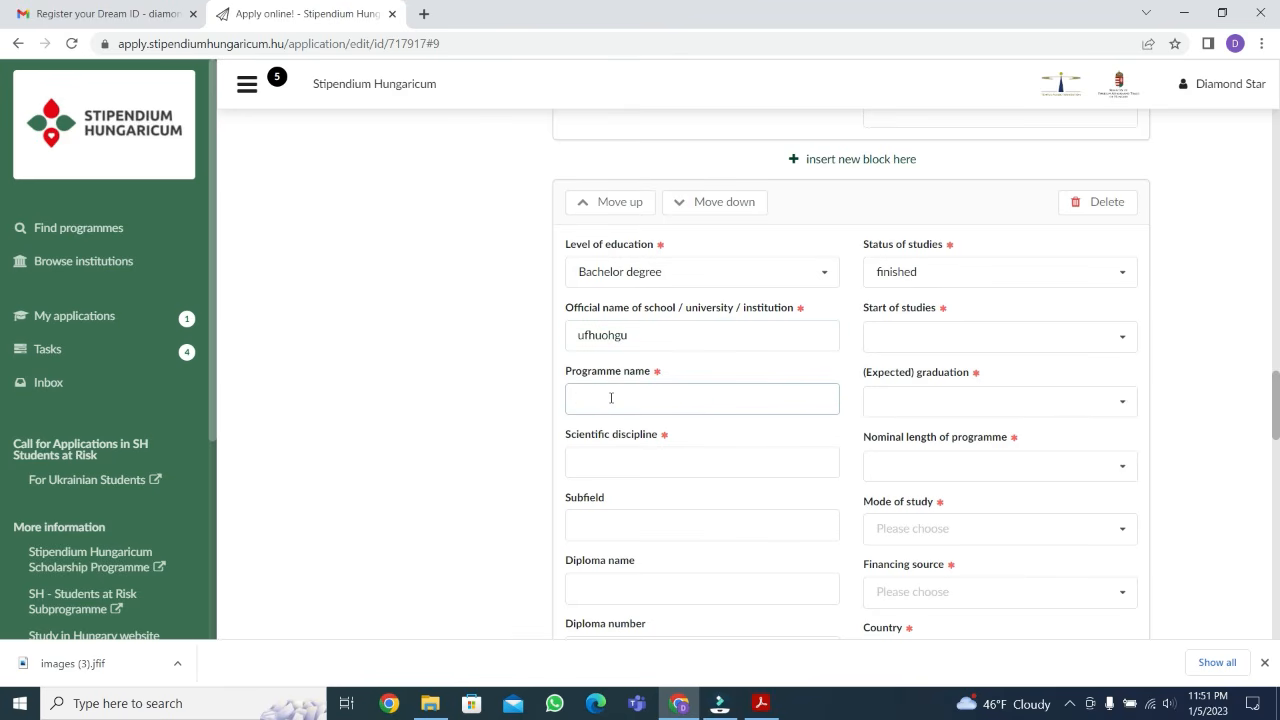
scroll(606, 440, up, 15)
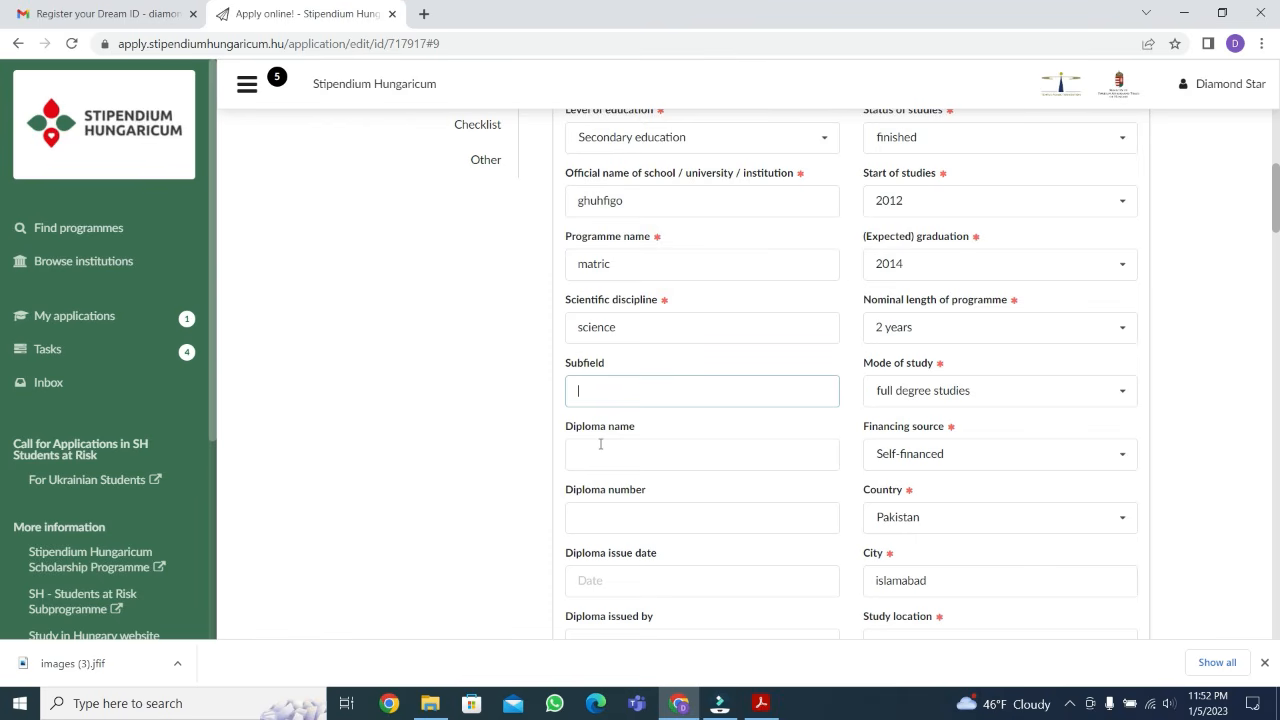
text(higher)
key(BackSpace)
key(BackSpace)
key(BackSpace)
key(BackSpace)
key(BackSpace)
Enter "secondary school certificate" as the diploma name in the secondary education entry
click(601, 450)
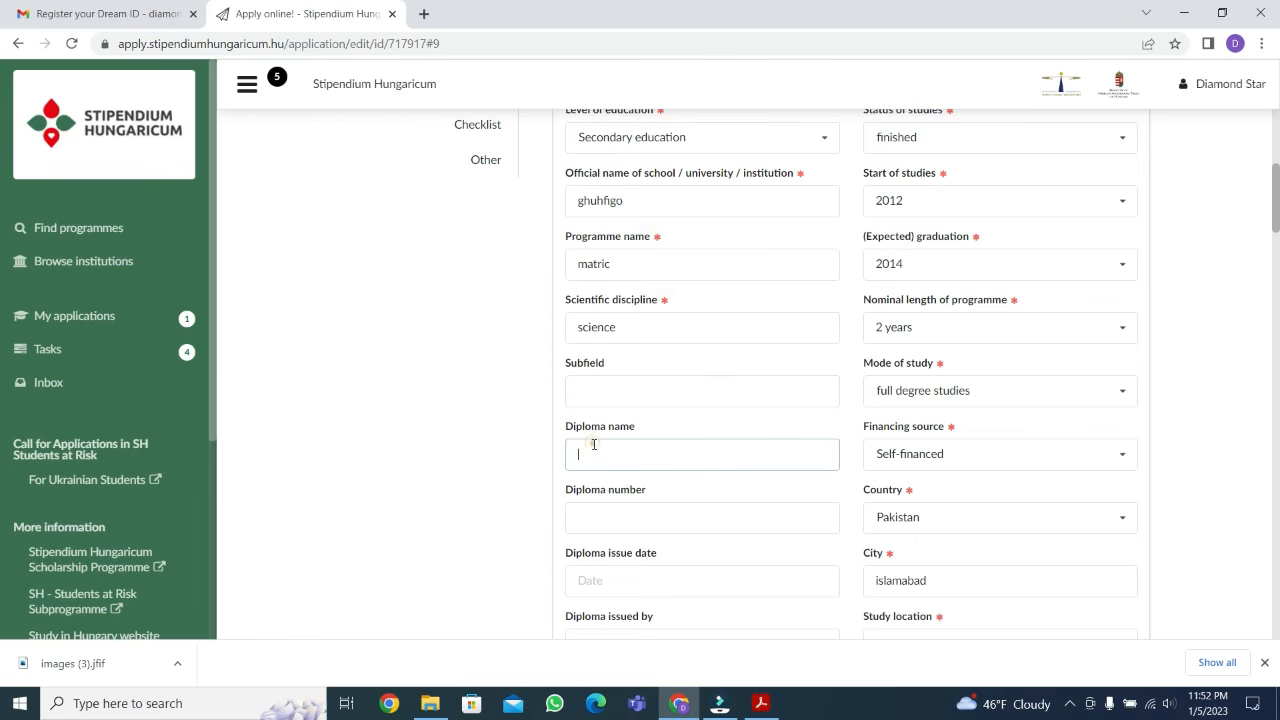
text(h)
text(e)
text(con)
text(dar)
text(y s)
text(chol)
text(ol cert)
text(ificate)
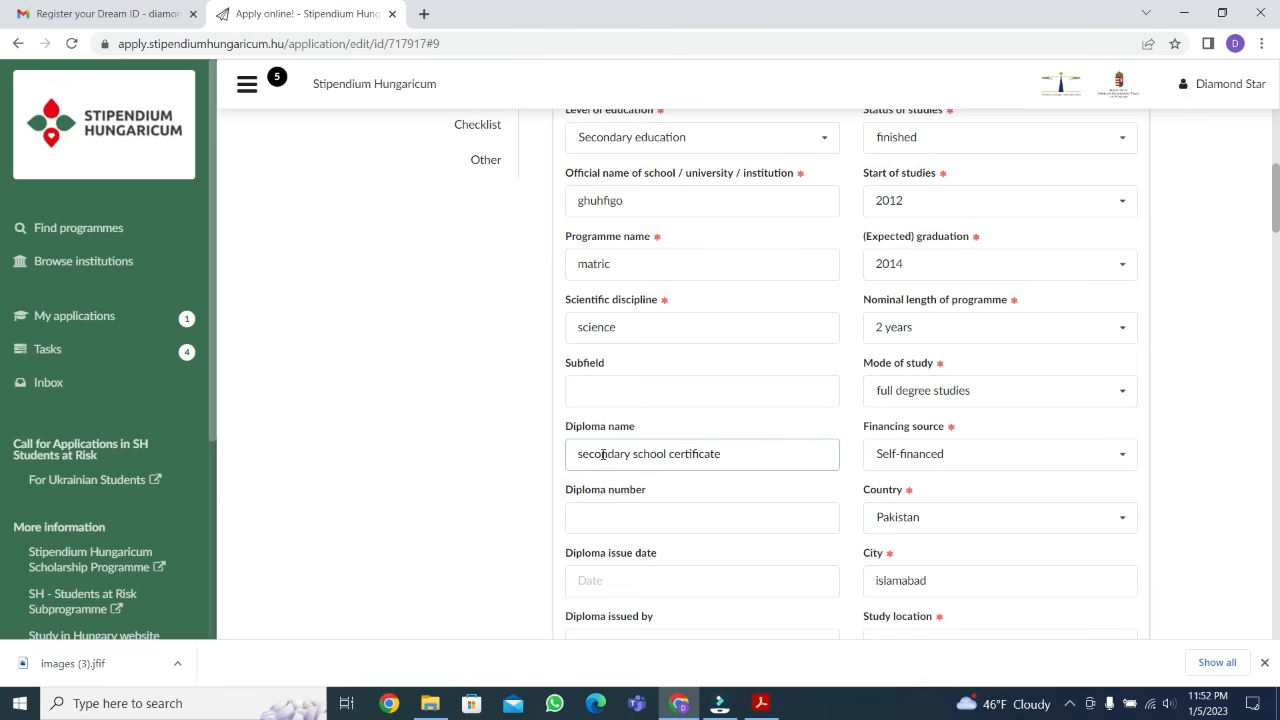
click(622, 514)
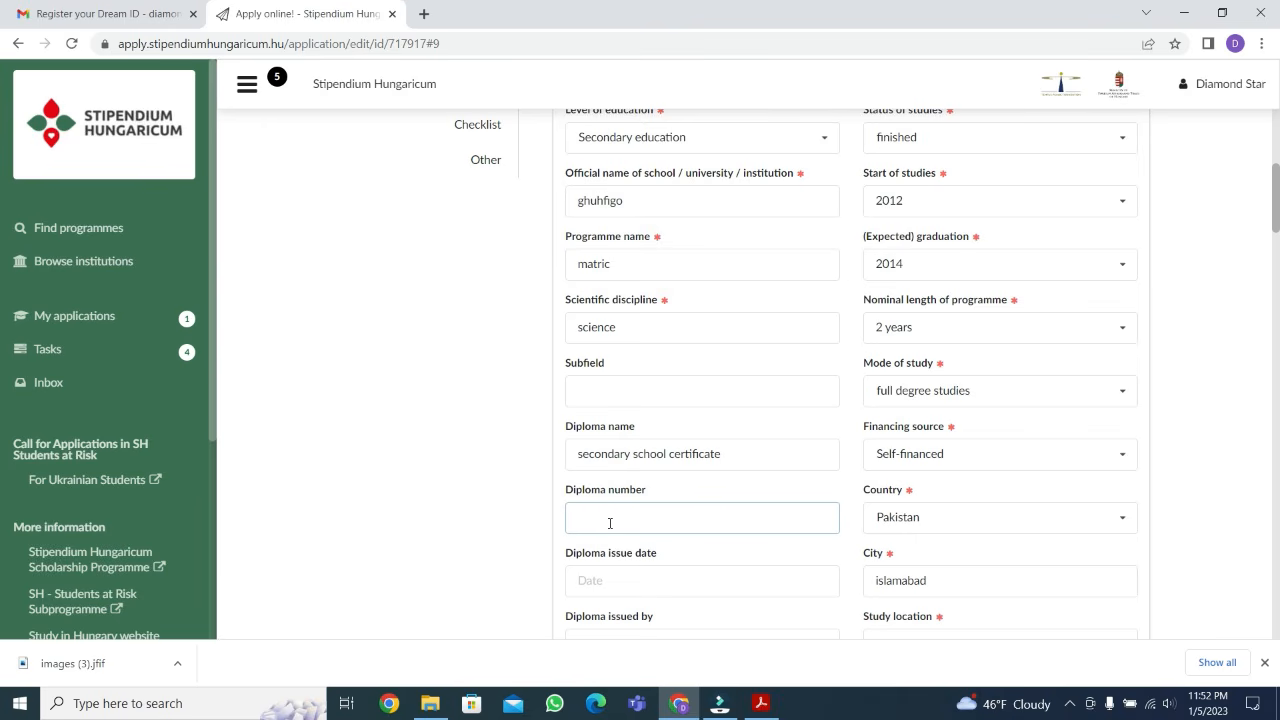
click(608, 522)
scroll(608, 512, down, 3)
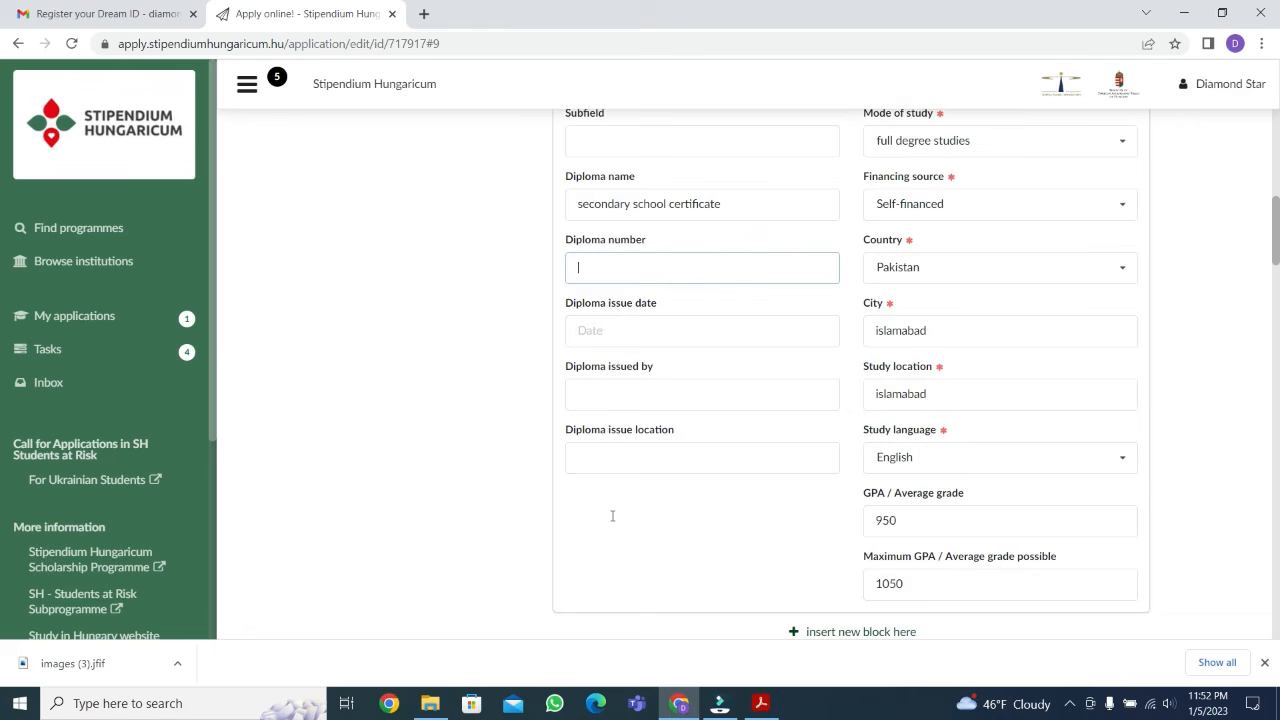
click(599, 338)
click(598, 337)
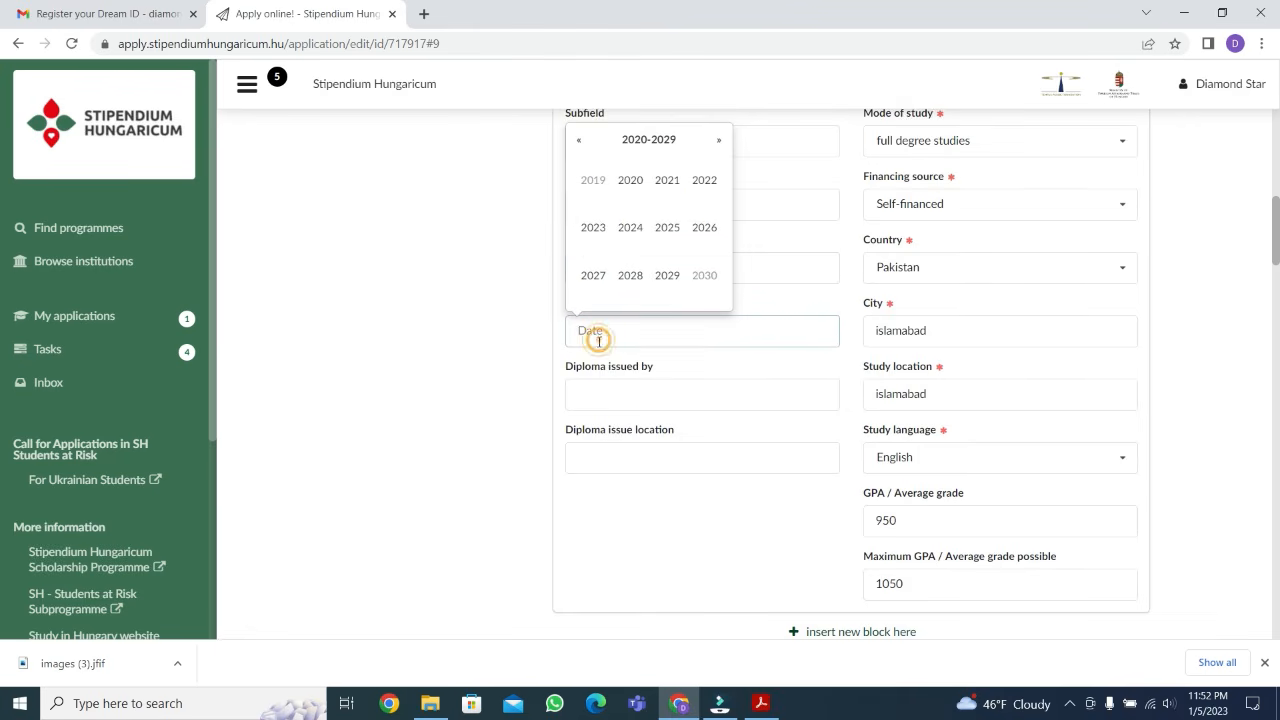
click(711, 355)
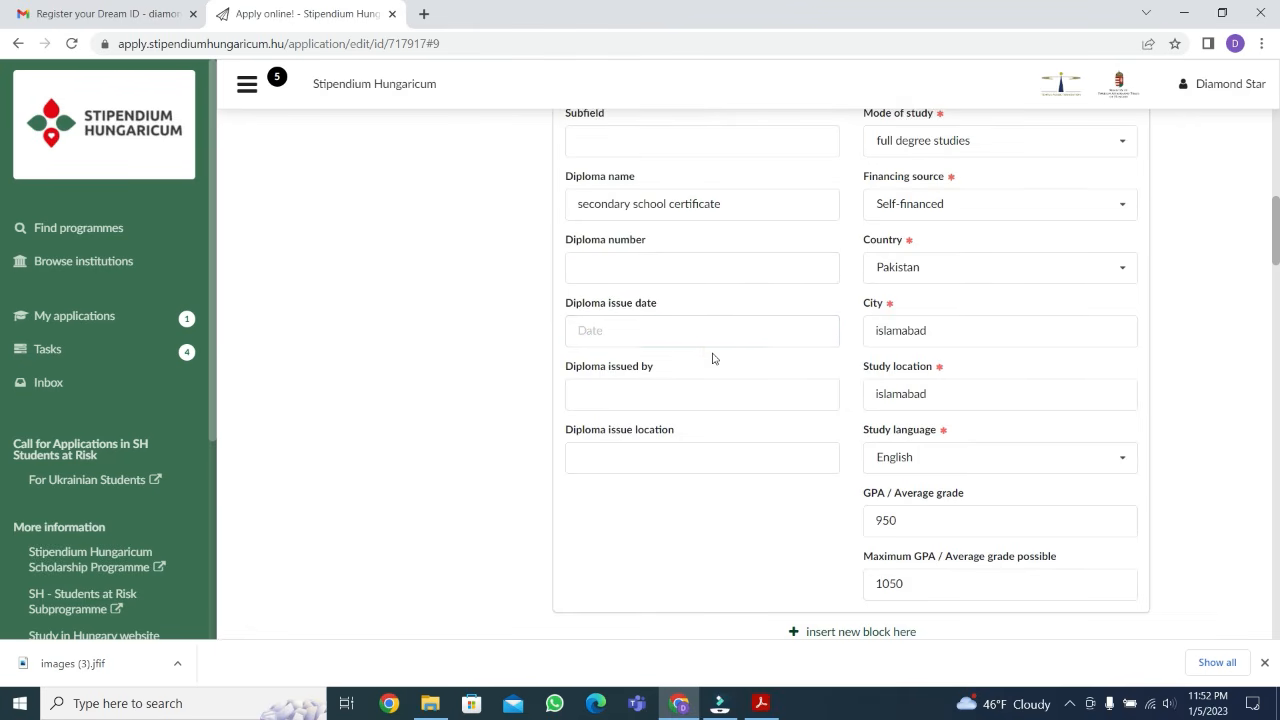
Examine the optional diploma fields in the secondary education and intermediate entries, including issuer and issue location
click(657, 399)
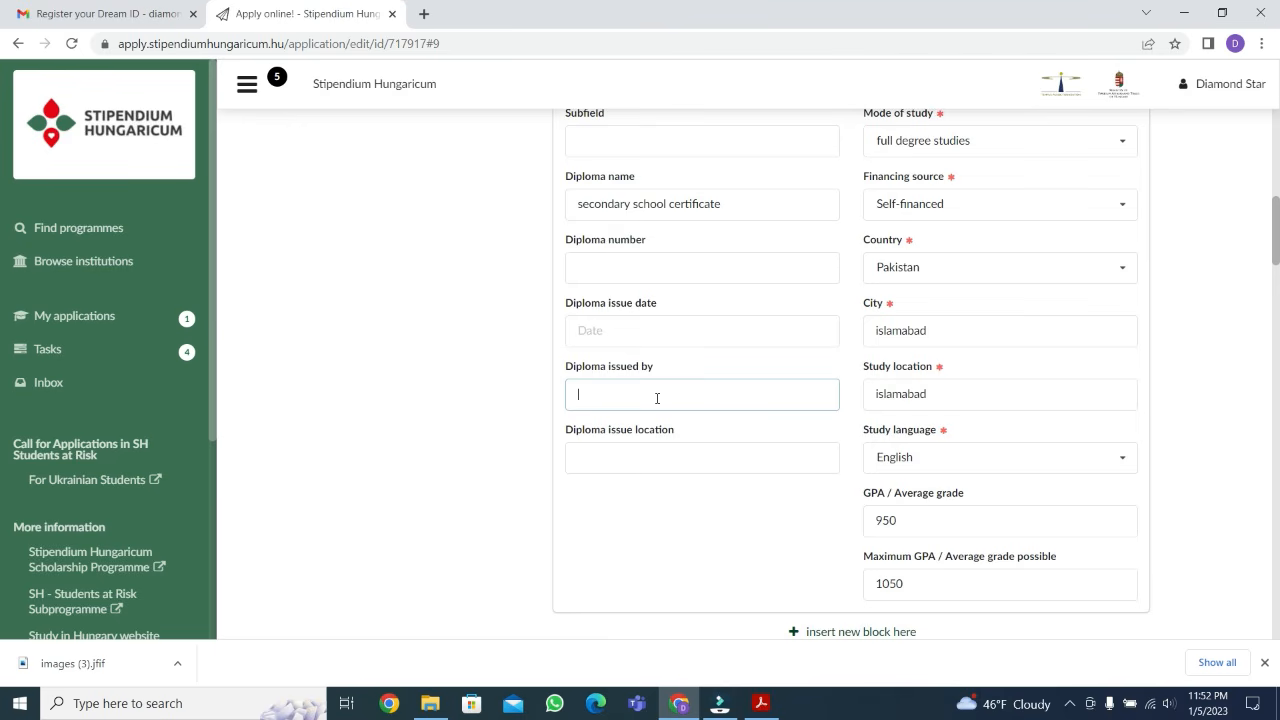
click(656, 468)
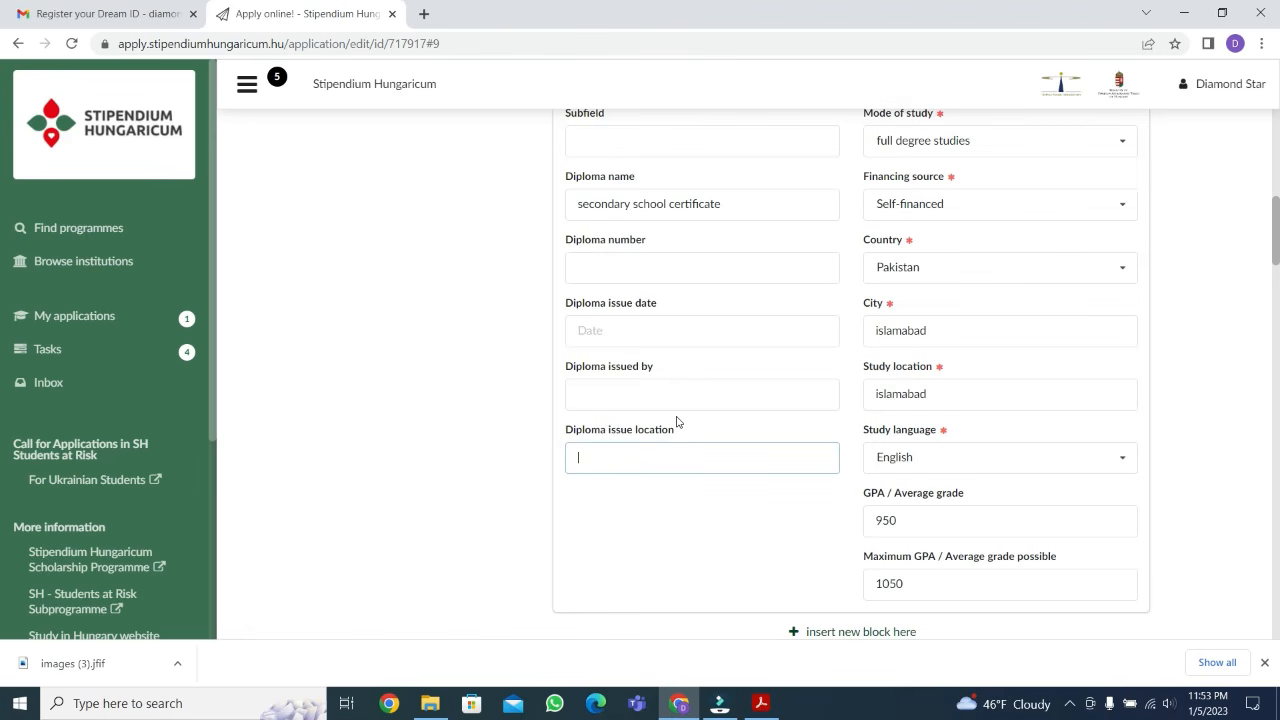
scroll(676, 421, down, 15)
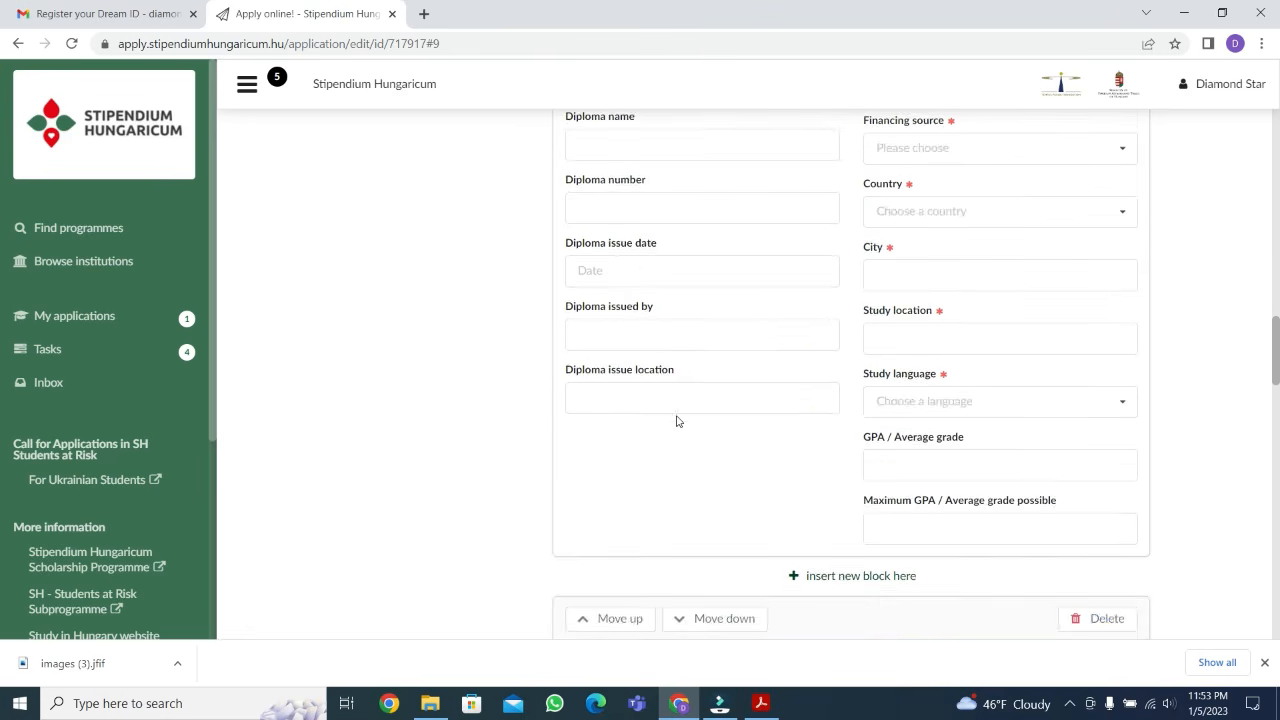
scroll(676, 421, down, 8)
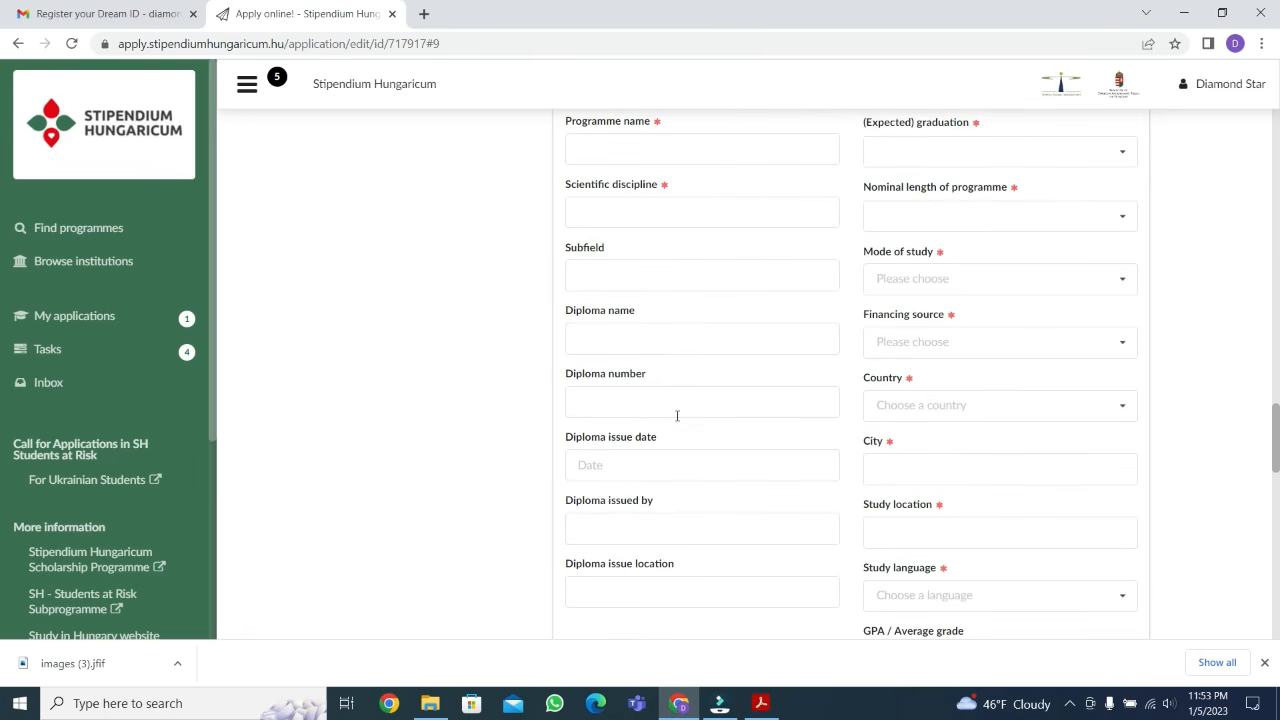
scroll(676, 419, up, 5)
scroll(676, 421, up, 2)
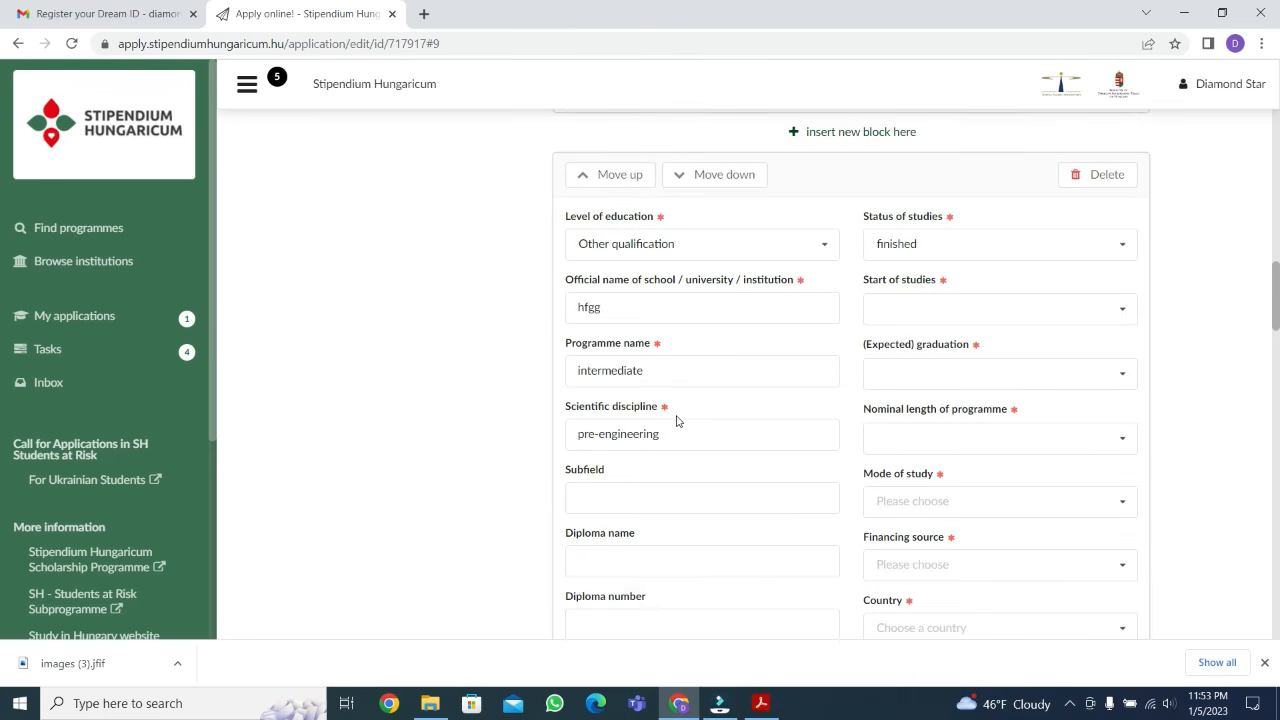
click(628, 560)
scroll(629, 557, down, 1)
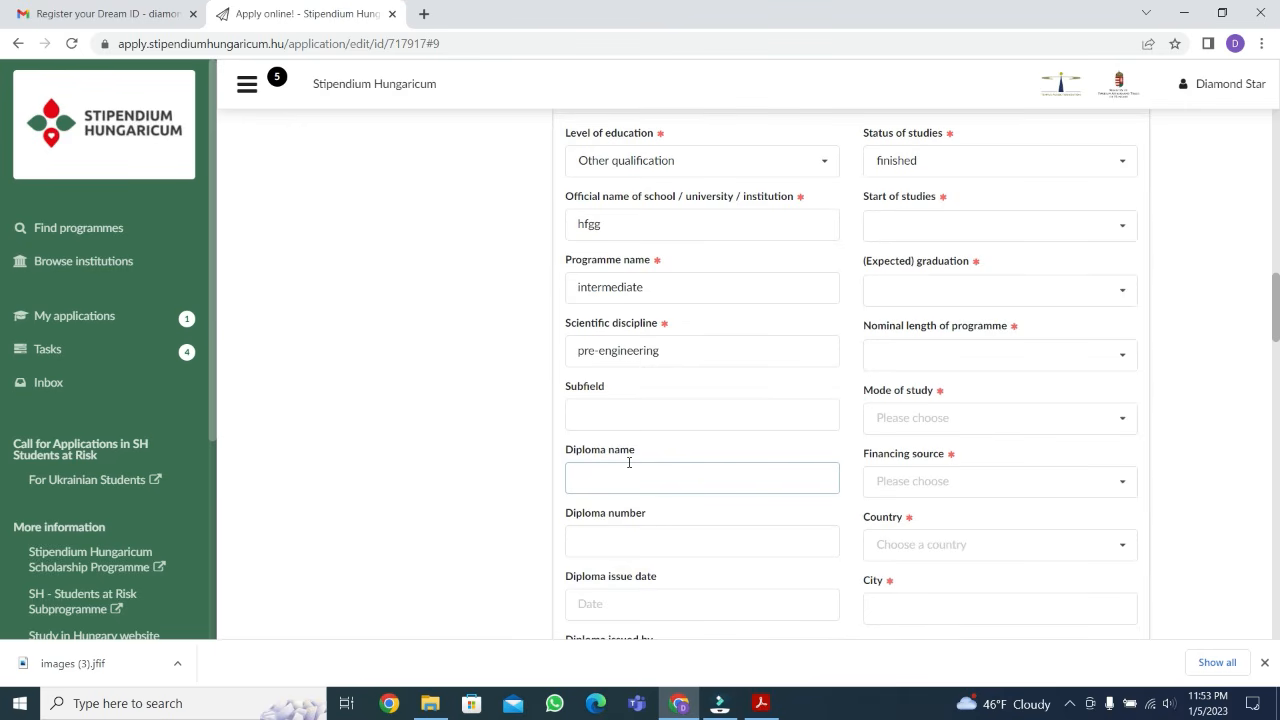
scroll(628, 463, down, 2)
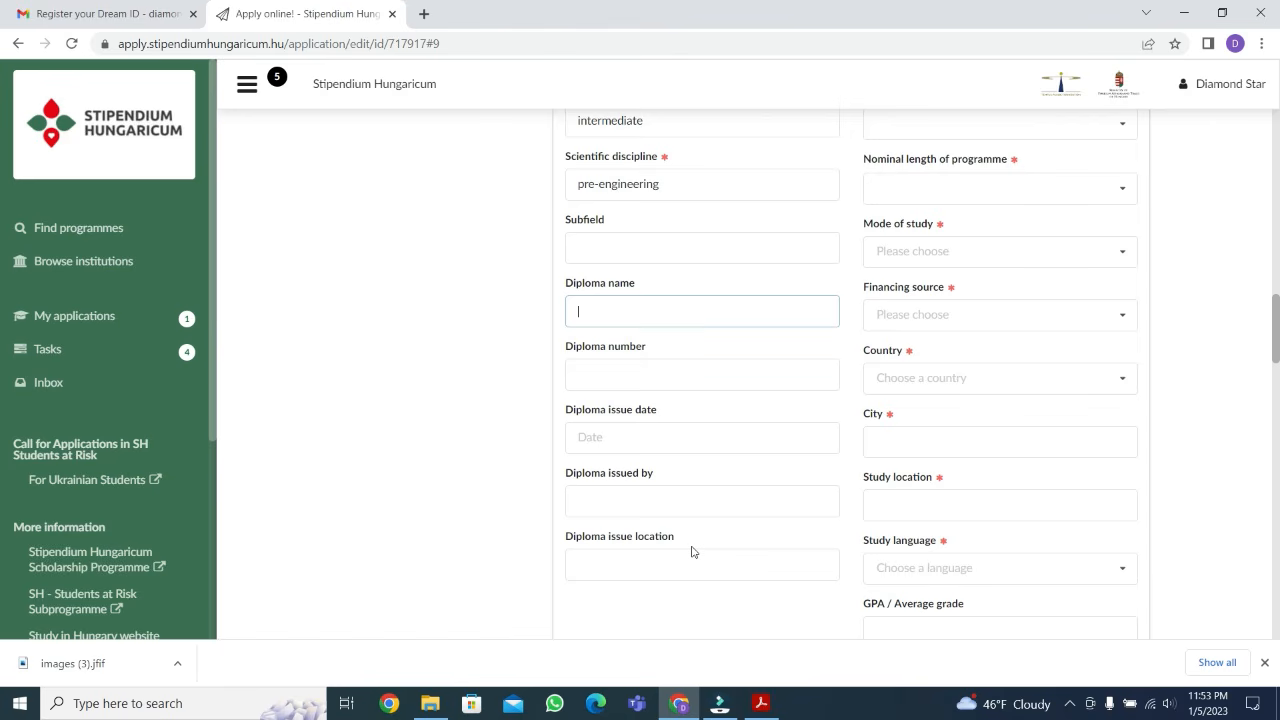
Enter "bachelors of sciences" as the programme name in the Bachelor degree entry
scroll(692, 552, down, 3)
scroll(837, 474, down, 3)
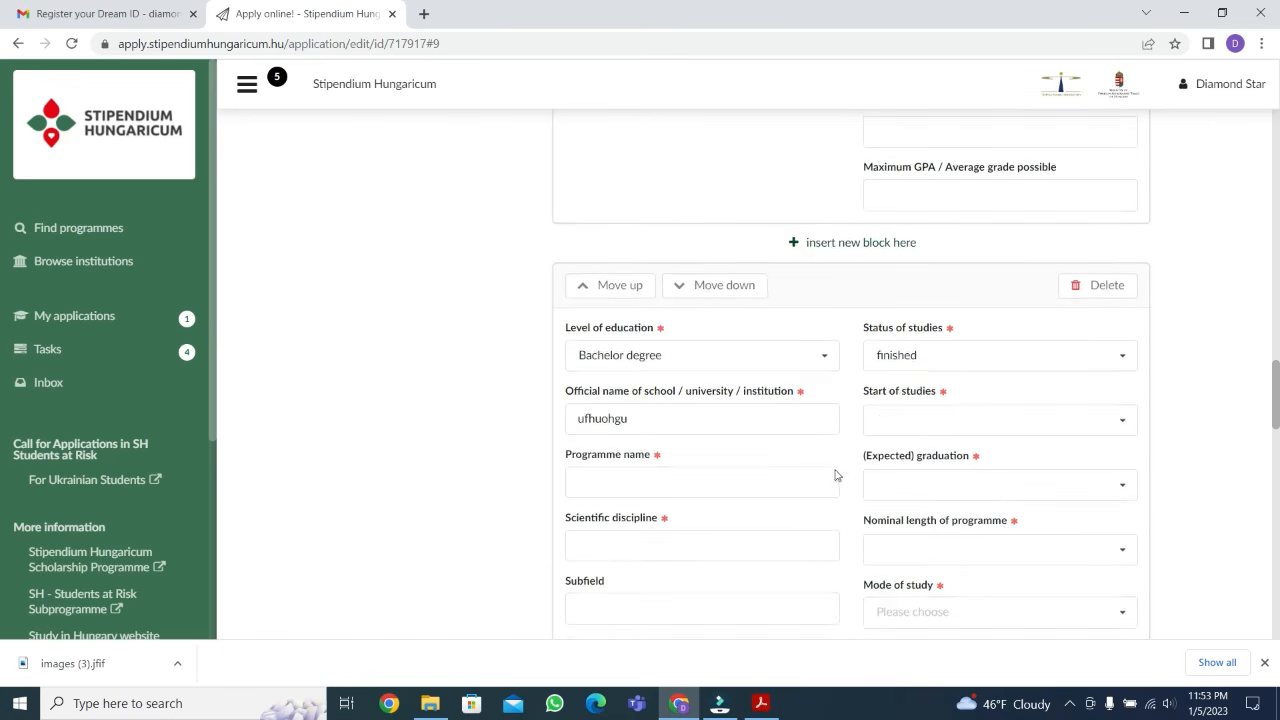
scroll(777, 457, down, 3)
scroll(780, 458, up, 2)
scroll(780, 458, down, 1)
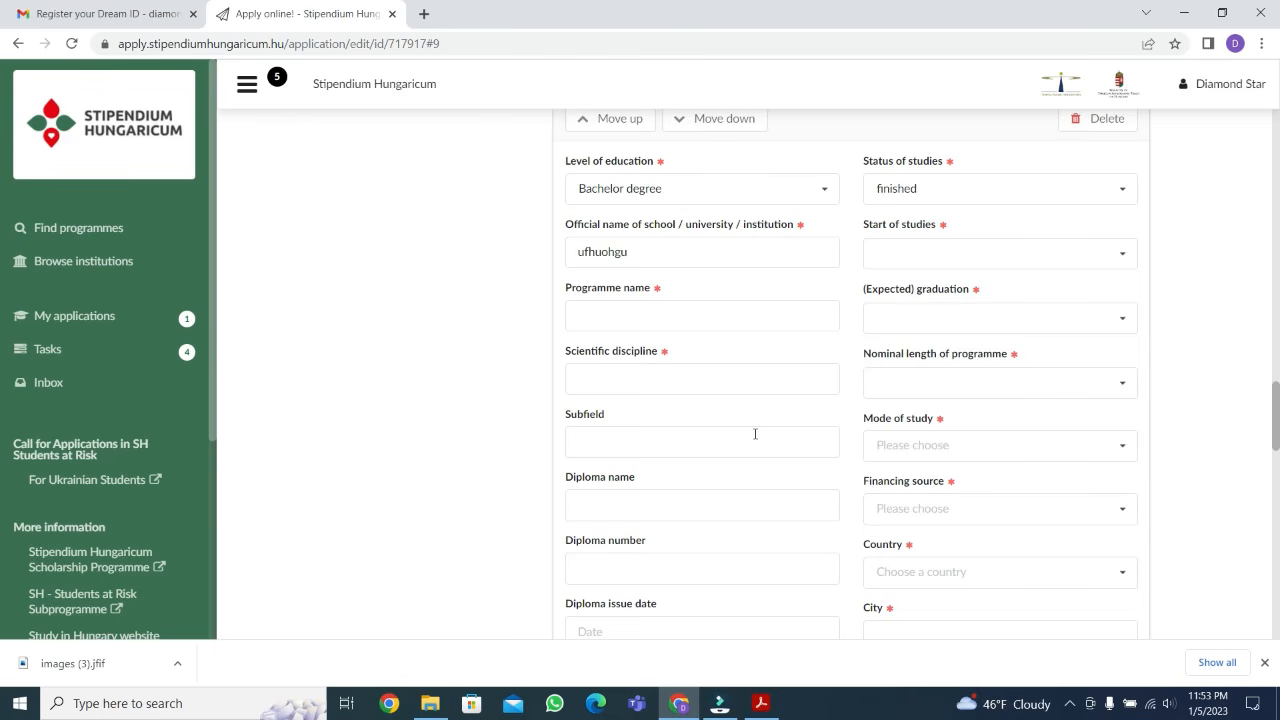
click(634, 312)
text(bachelors of sch)
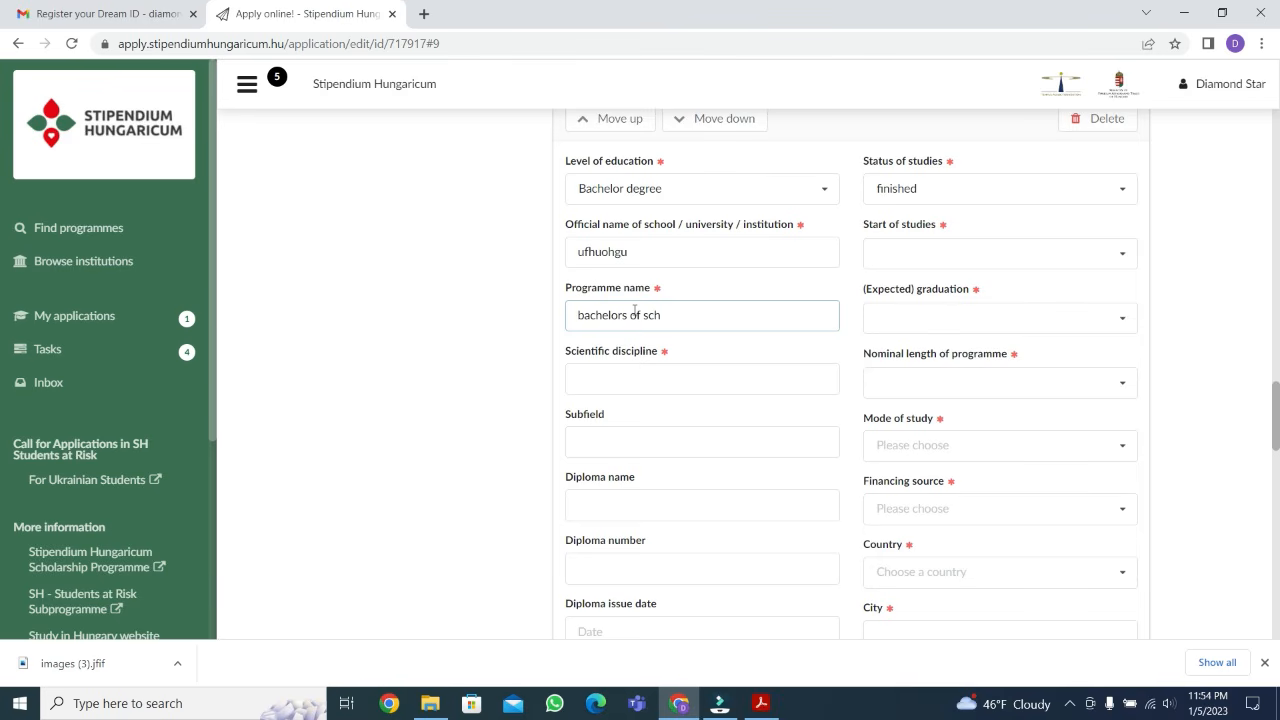
key(BackSpace)
text(iences)
Fill in the Bachelor degree's scientific discipline as "electrical engineering" and its subfield as "power"
click(650, 378)
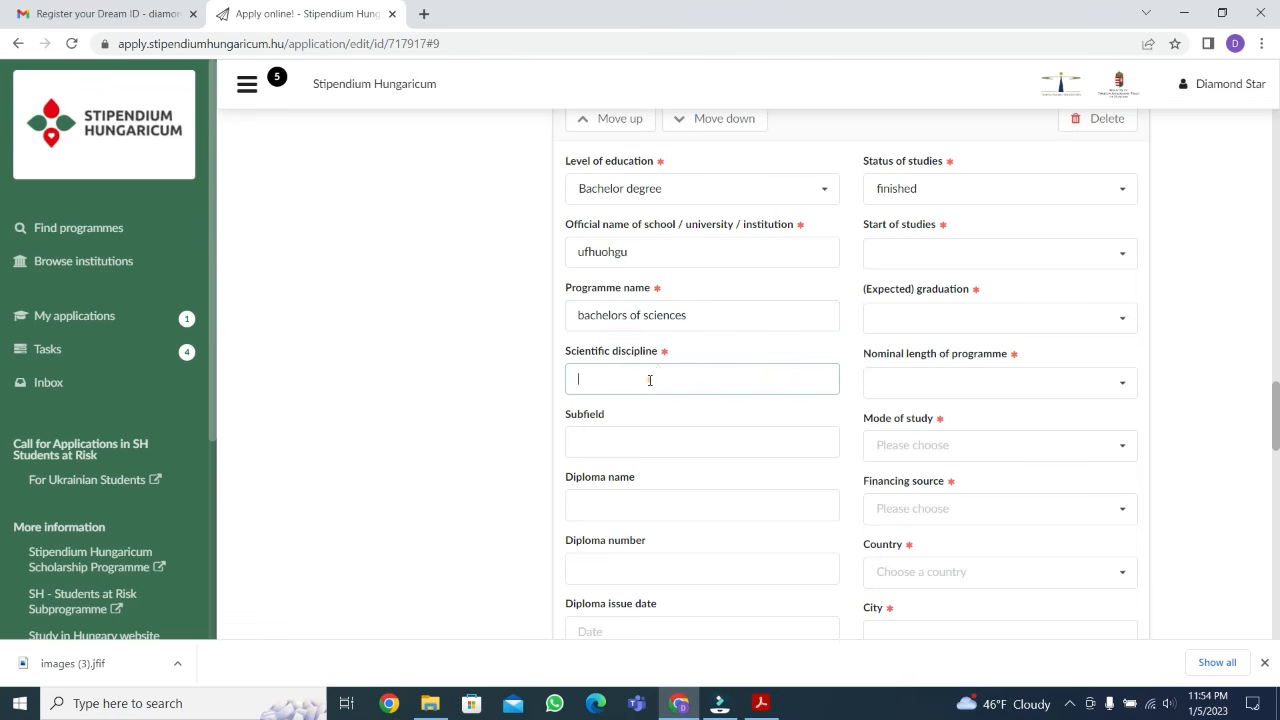
text(electrical engineering)
click(620, 442)
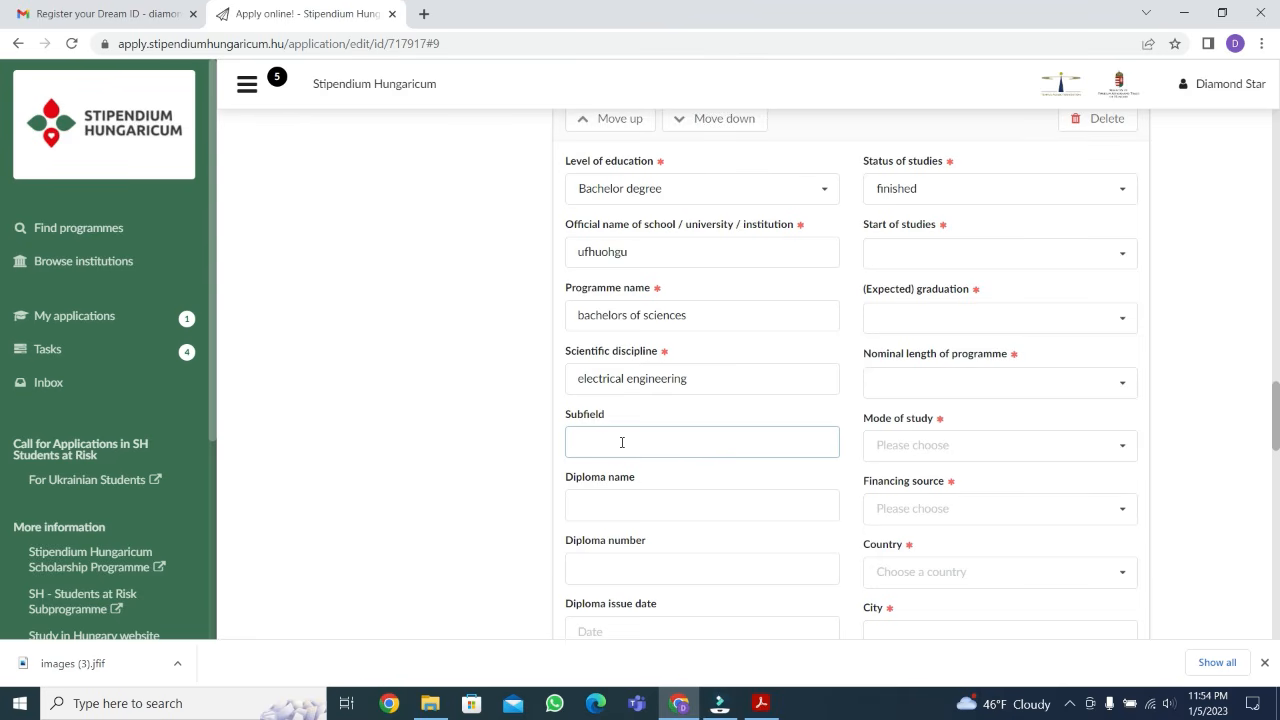
text(power)
Examine the remaining diploma and GPA fields of the Bachelor degree entry
scroll(638, 424, down, 1)
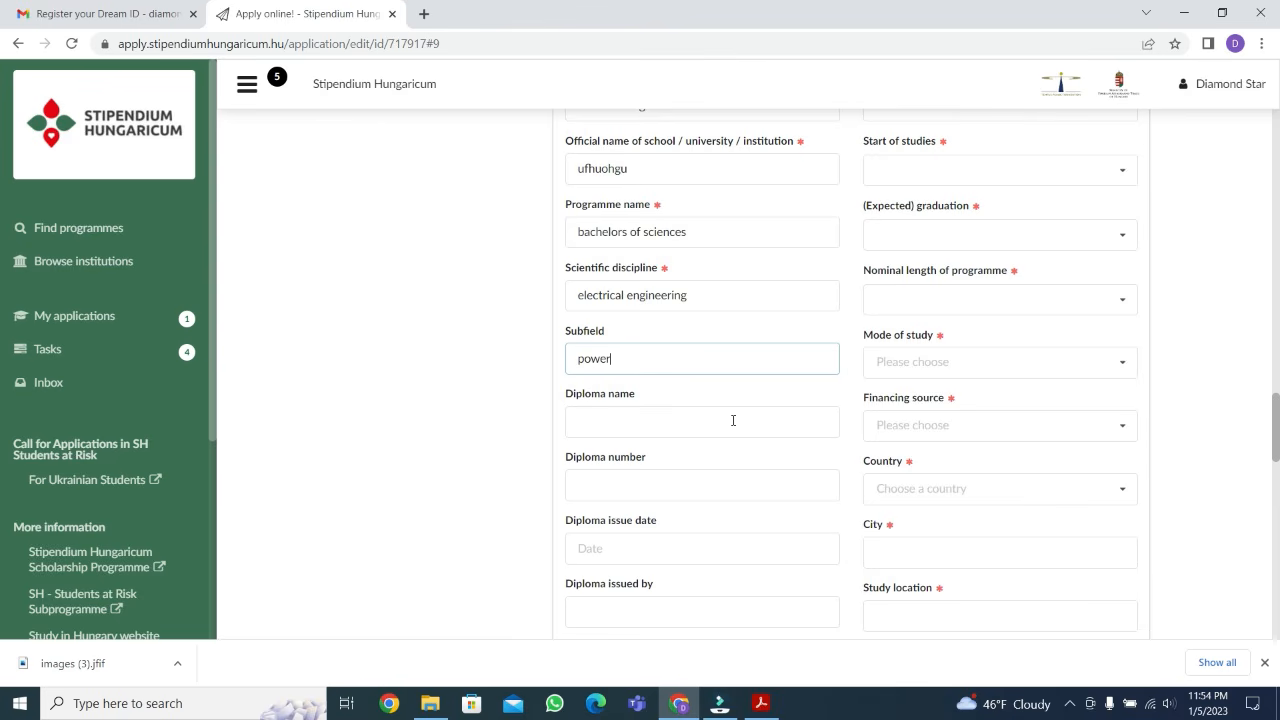
click(631, 487)
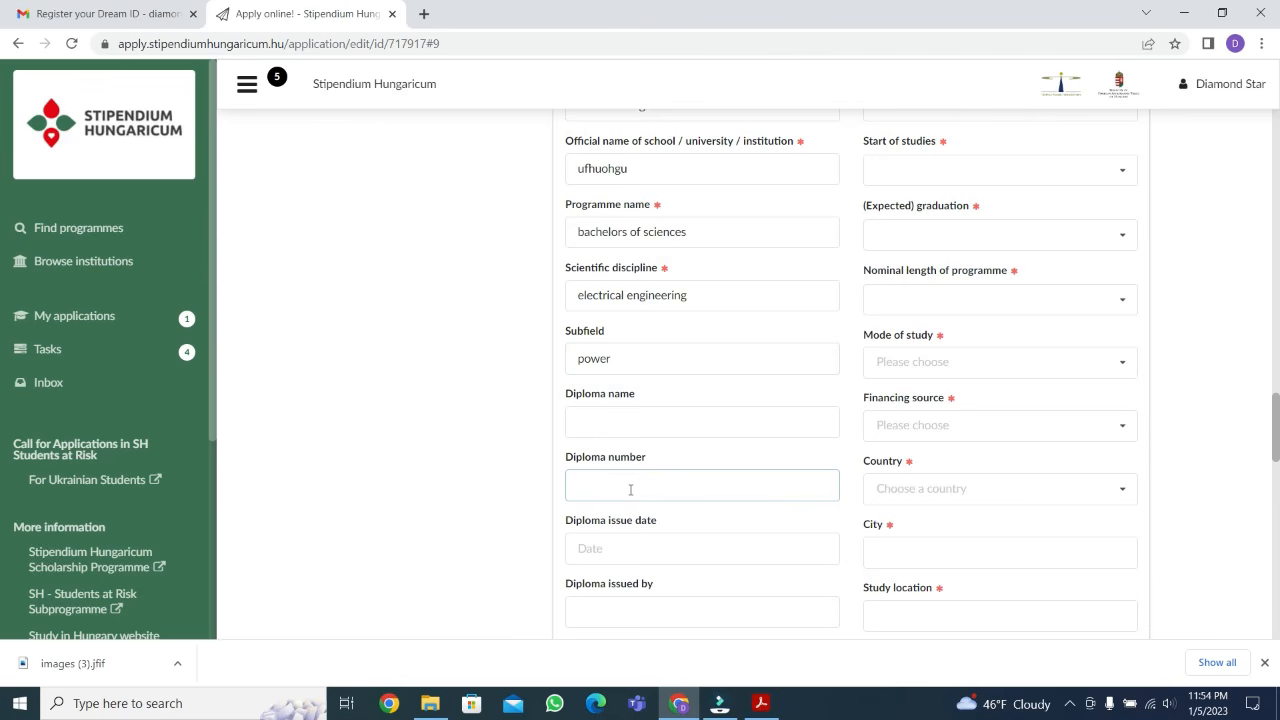
click(654, 551)
click(684, 609)
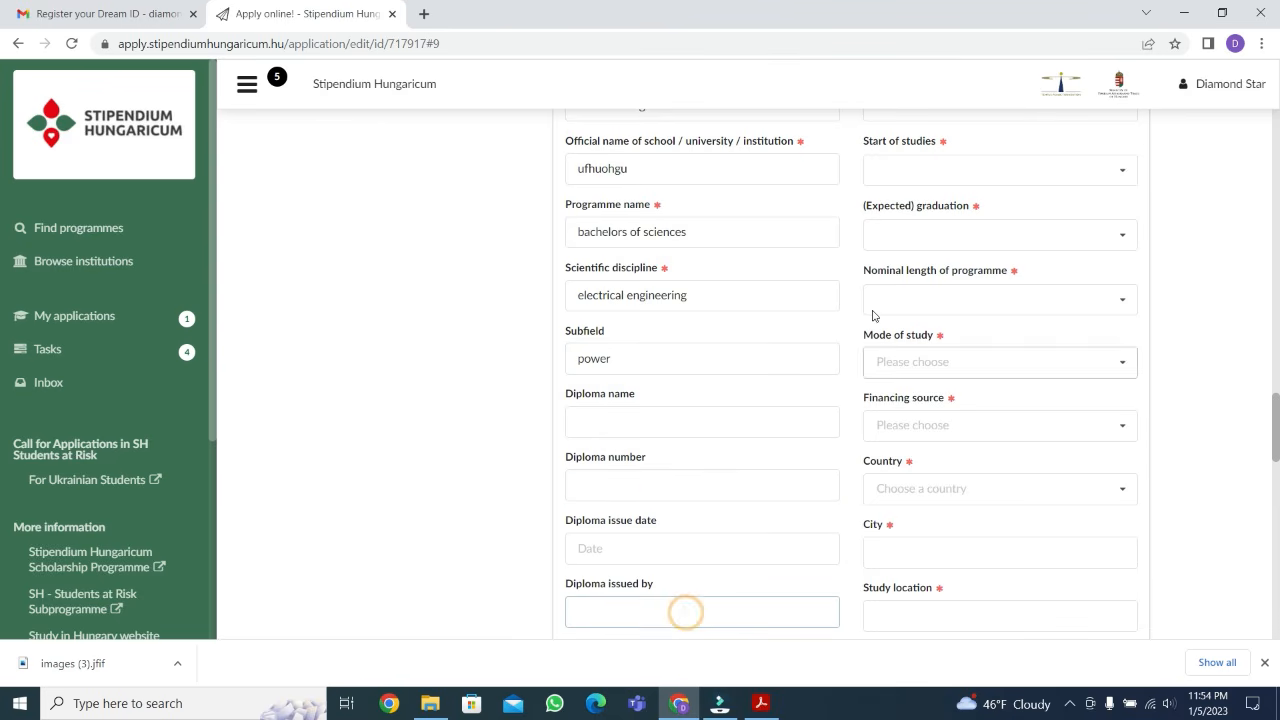
scroll(931, 237, up, 1)
scroll(960, 302, down, 1)
scroll(955, 312, down, 2)
scroll(940, 370, down, 2)
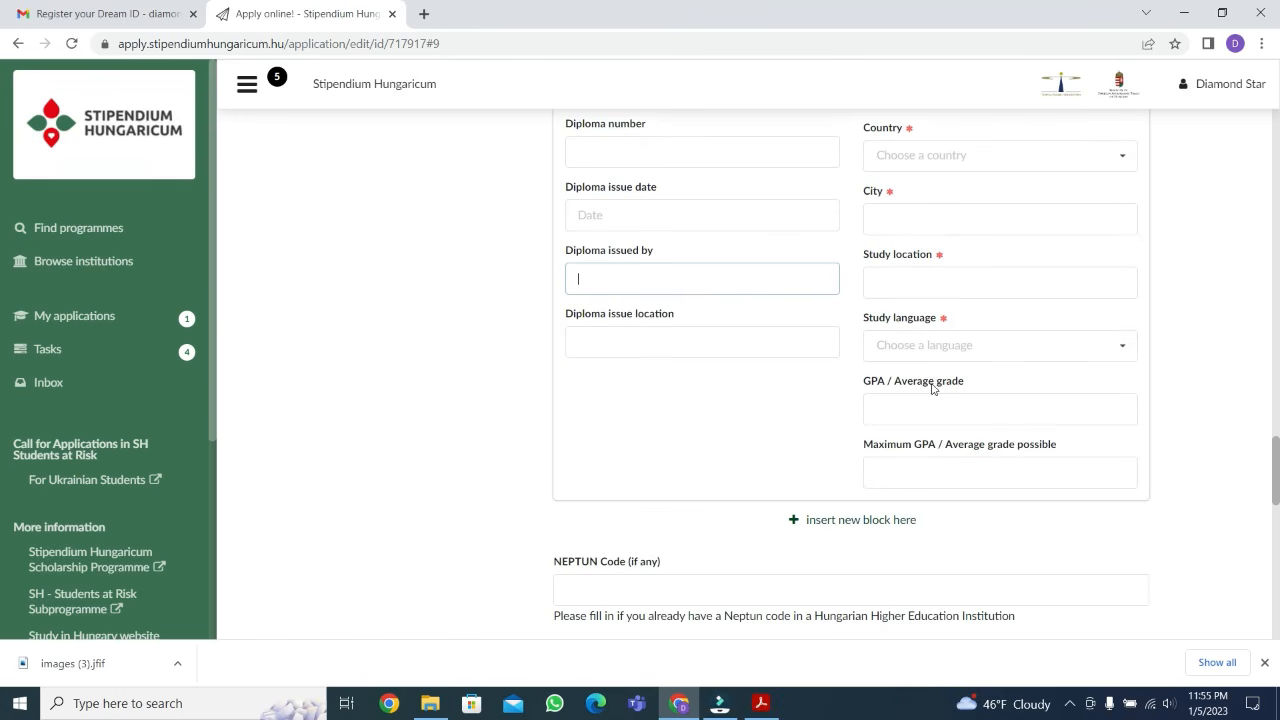
click(922, 411)
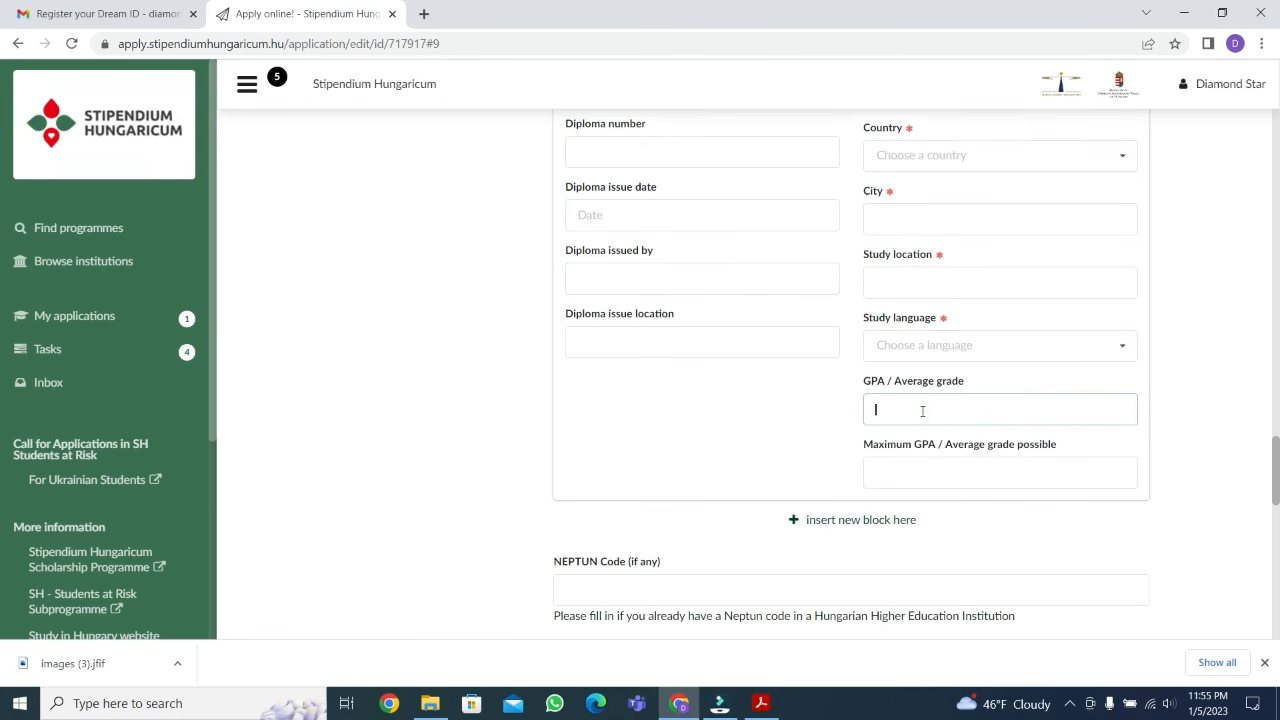
click(918, 463)
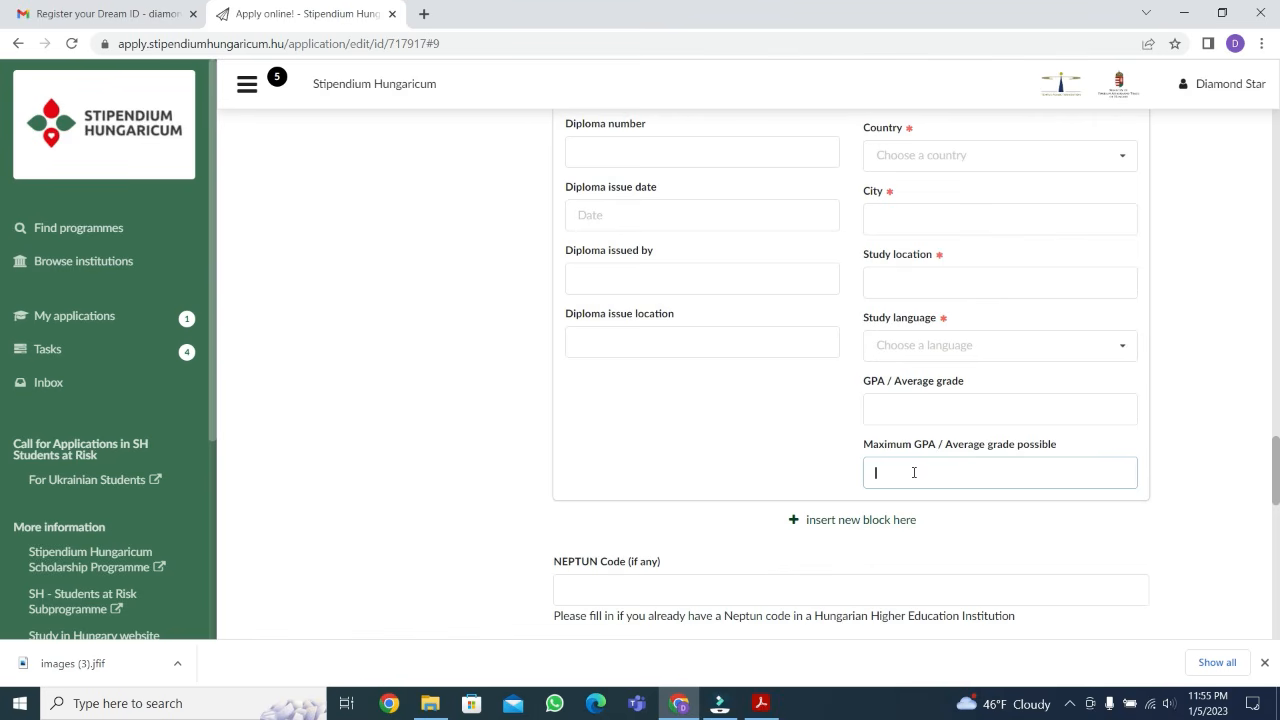
click(883, 404)
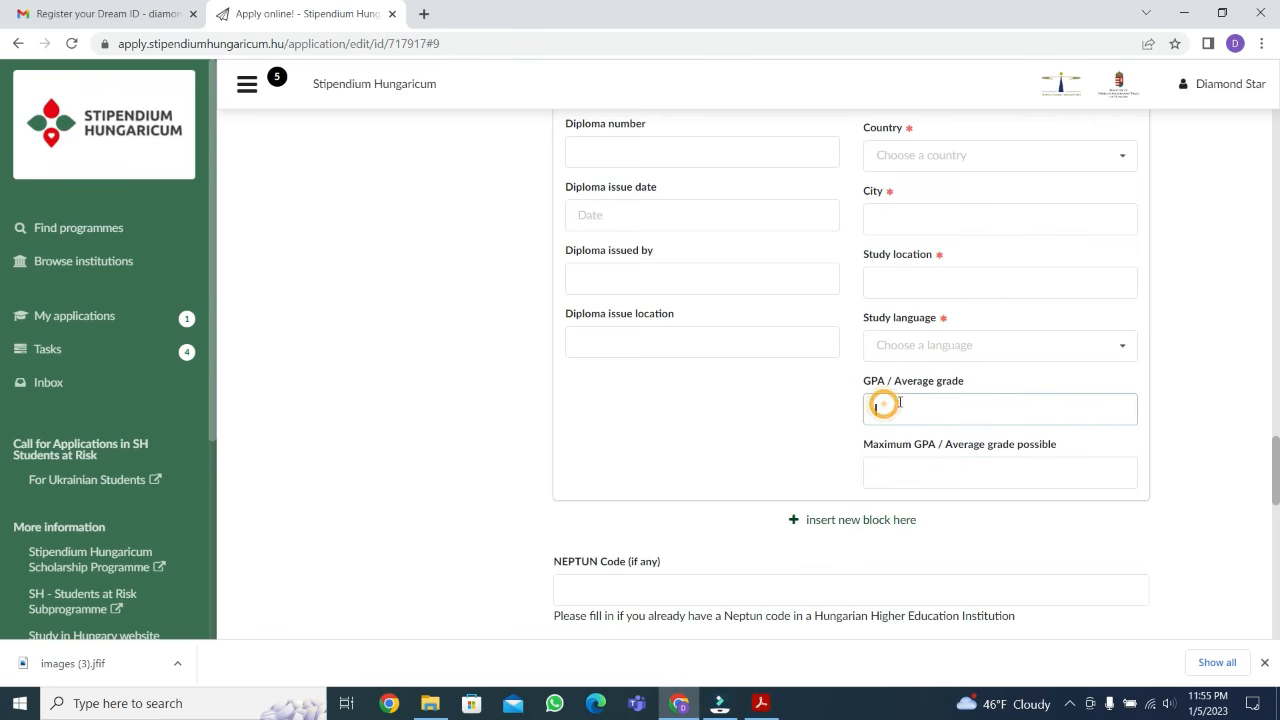
Insert another education block below the Bachelor degree entry and set its level to Master degree
scroll(842, 409, down, 3)
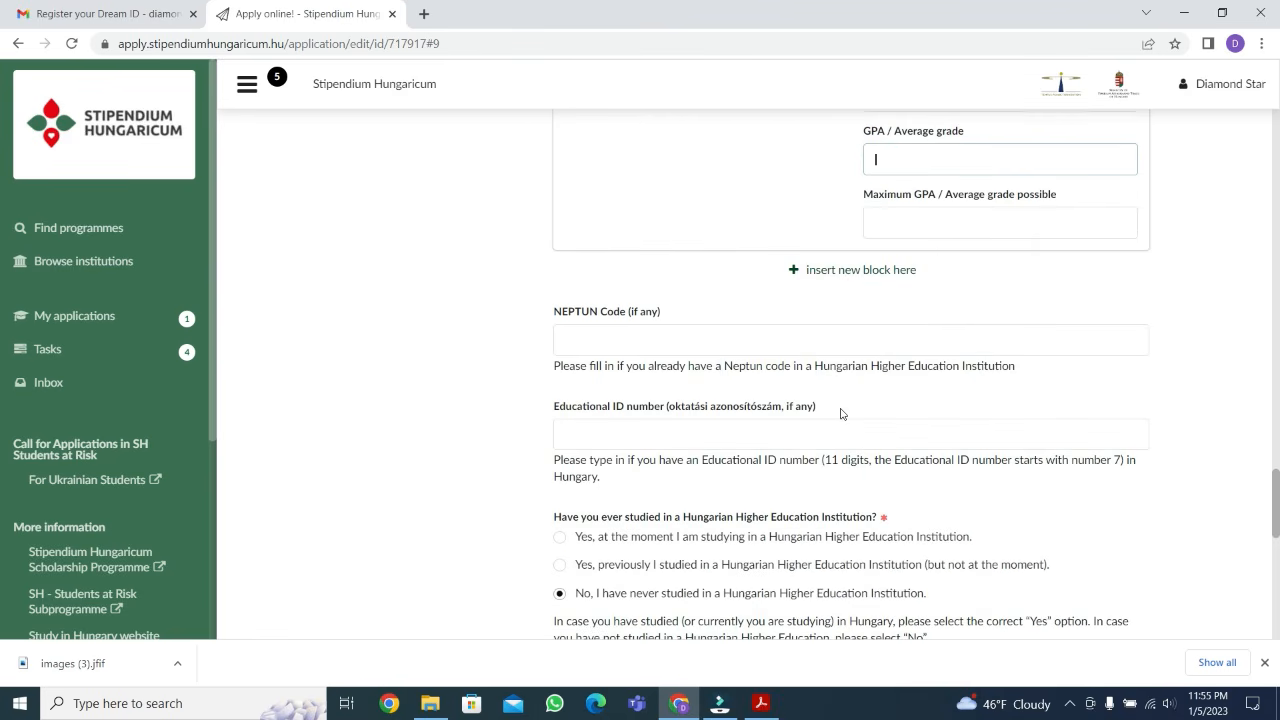
click(853, 271)
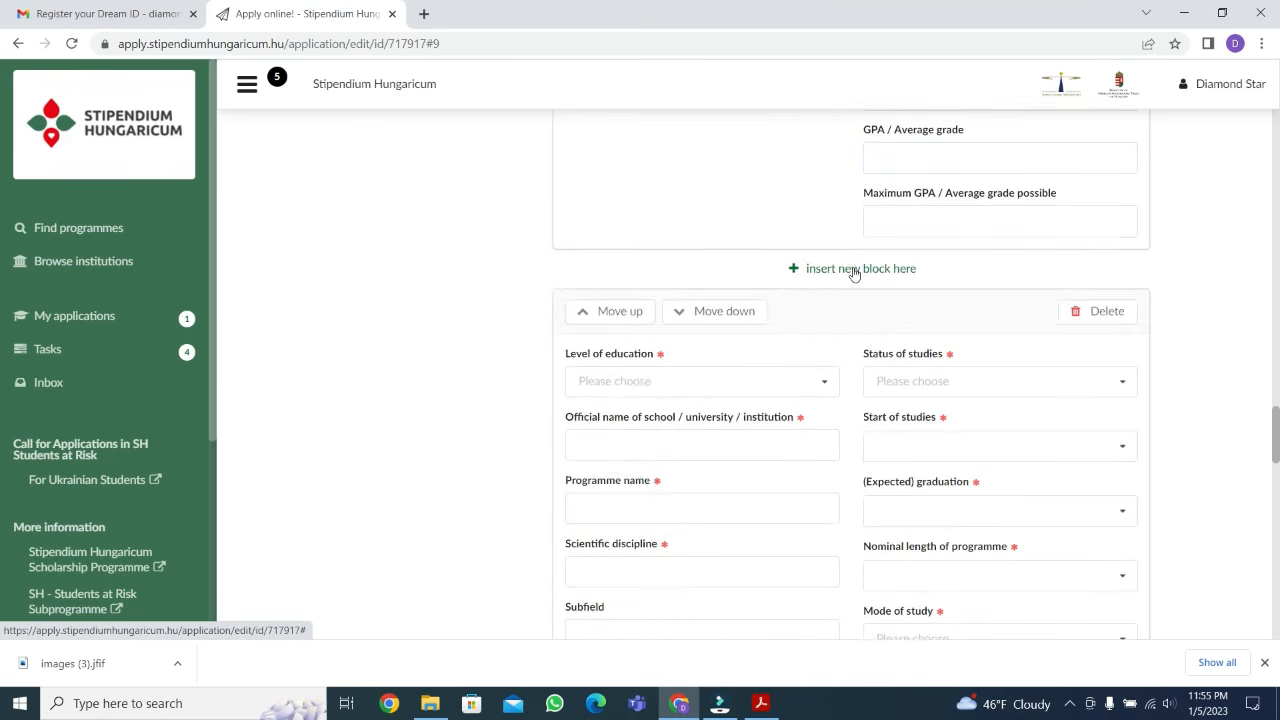
scroll(713, 199, down, 2)
click(728, 214)
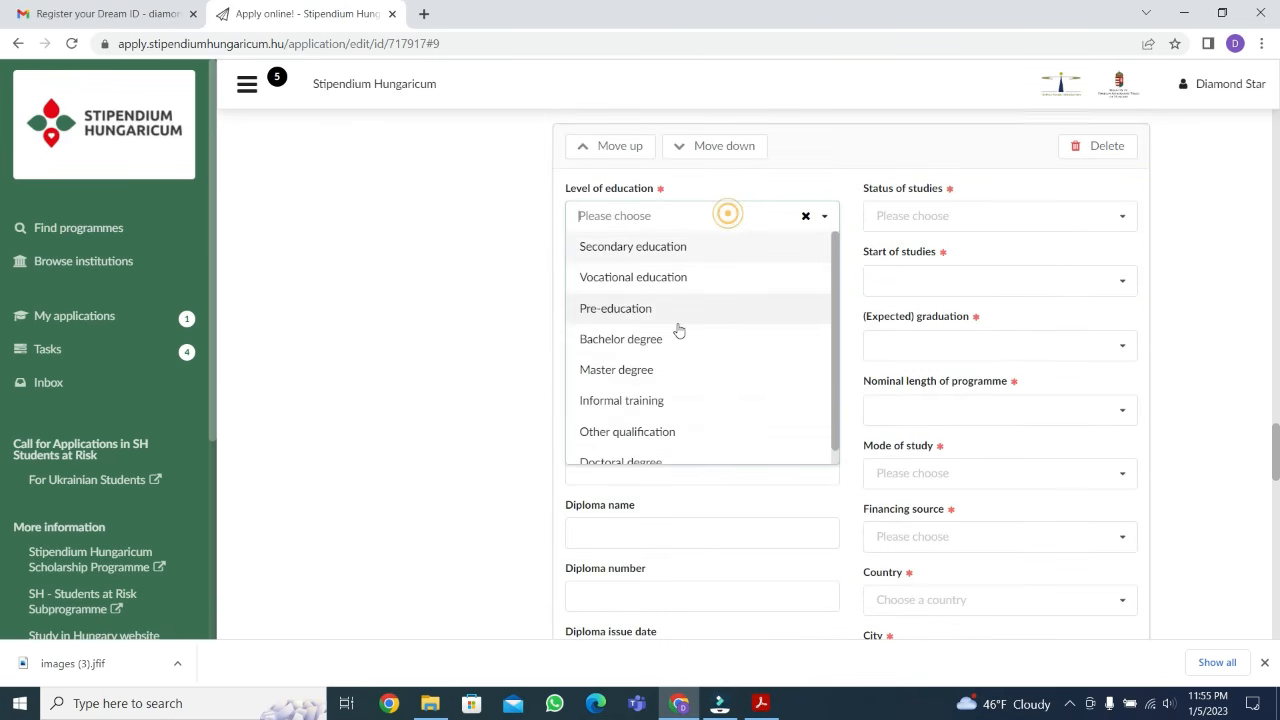
click(641, 369)
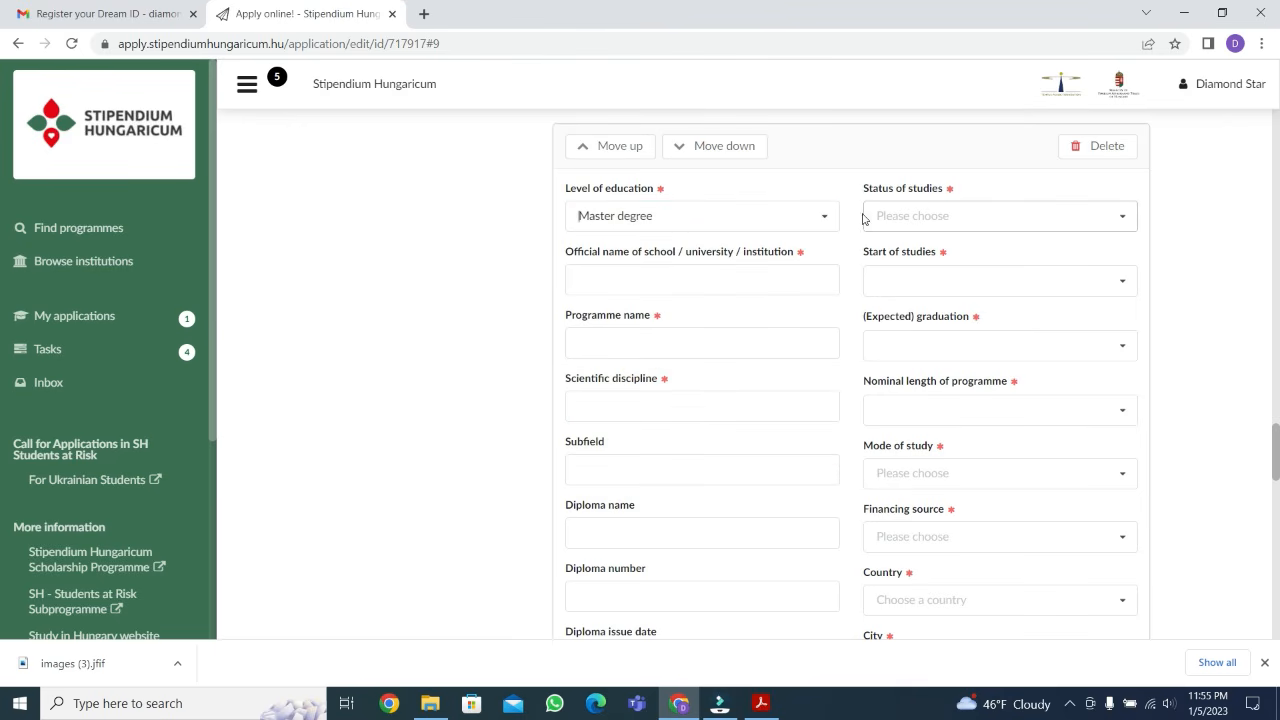
Check the available education levels, and delete the Master degree block from the education history
click(823, 216)
scroll(697, 355, down, 1)
click(835, 250)
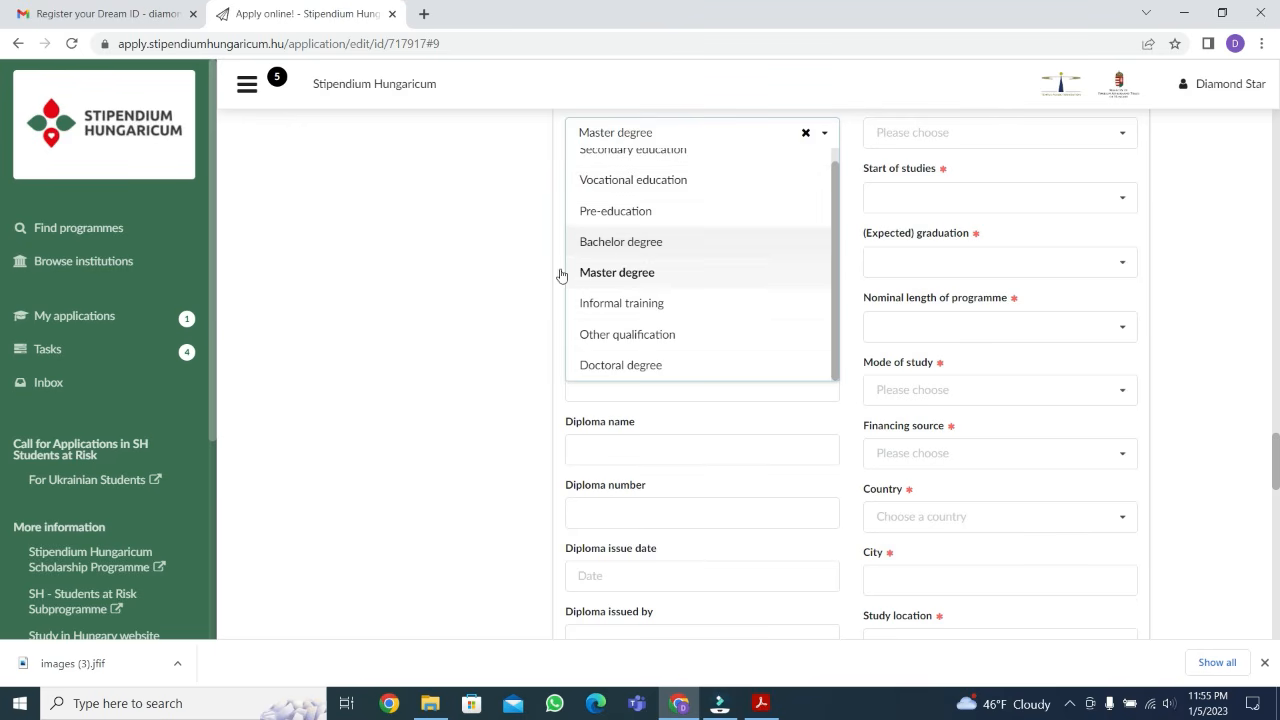
click(506, 277)
scroll(1063, 263, down, 1)
scroll(1063, 263, up, 3)
scroll(1062, 263, down, 1)
scroll(1060, 263, up, 2)
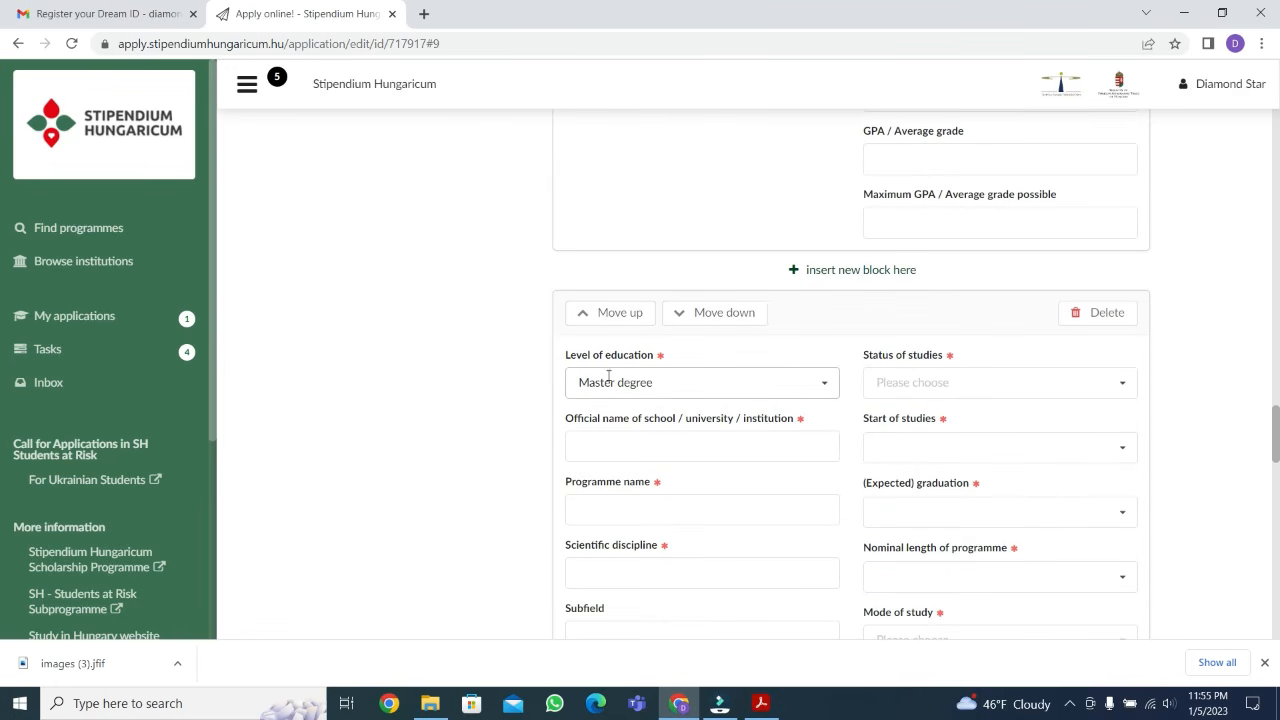
click(1093, 315)
click(1091, 268)
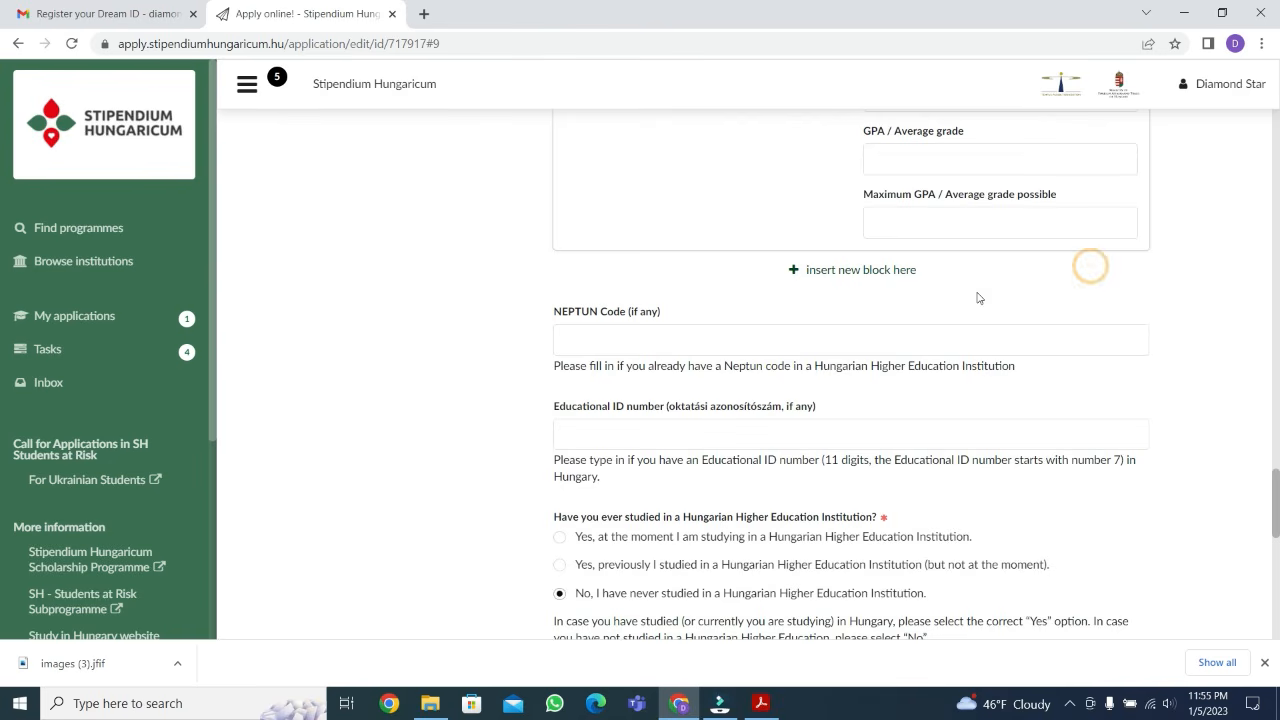
Proceed from the Education page to the Languages page of the application
scroll(966, 296, down, 3)
scroll(668, 232, down, 4)
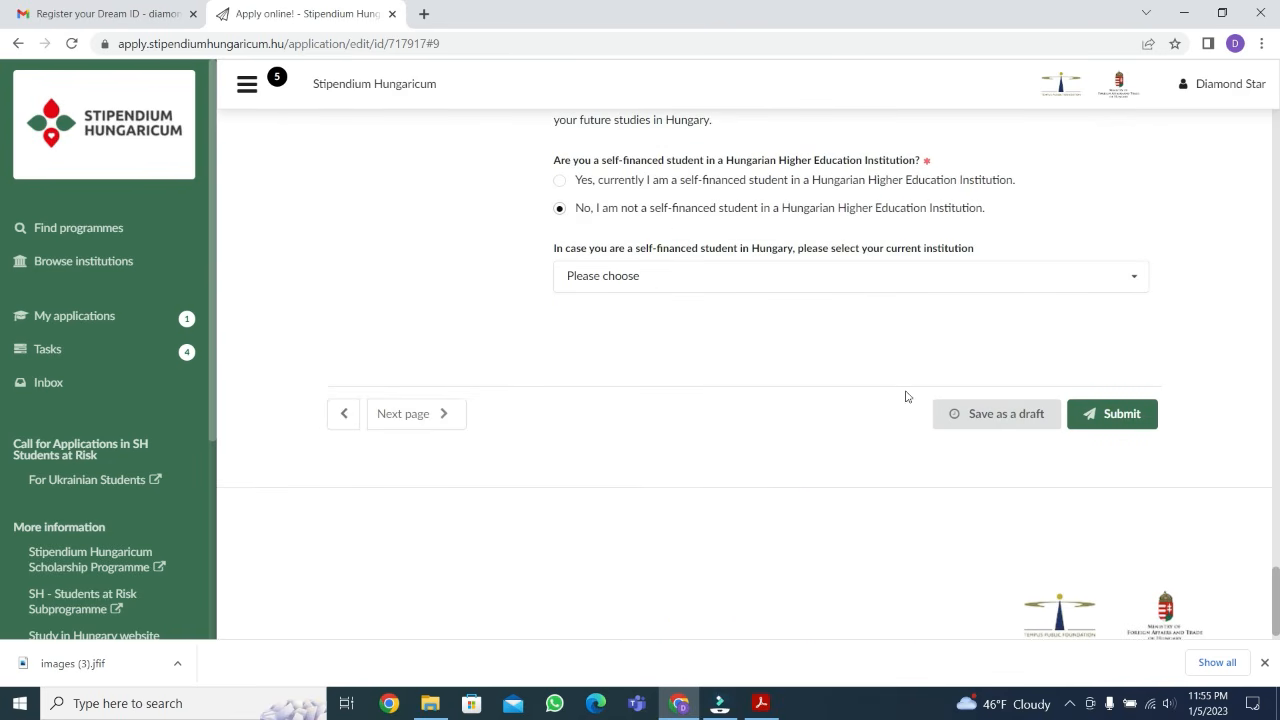
click(425, 414)
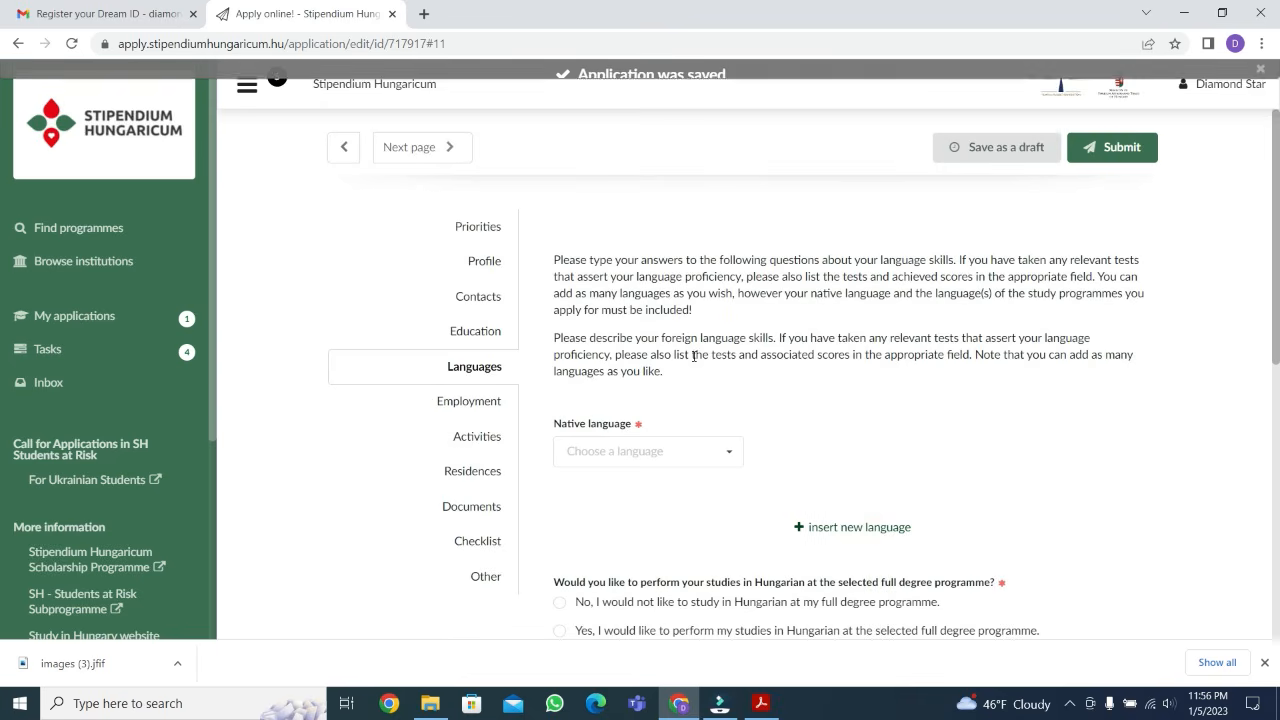
Set the native language to Urdu
scroll(732, 357, down, 1)
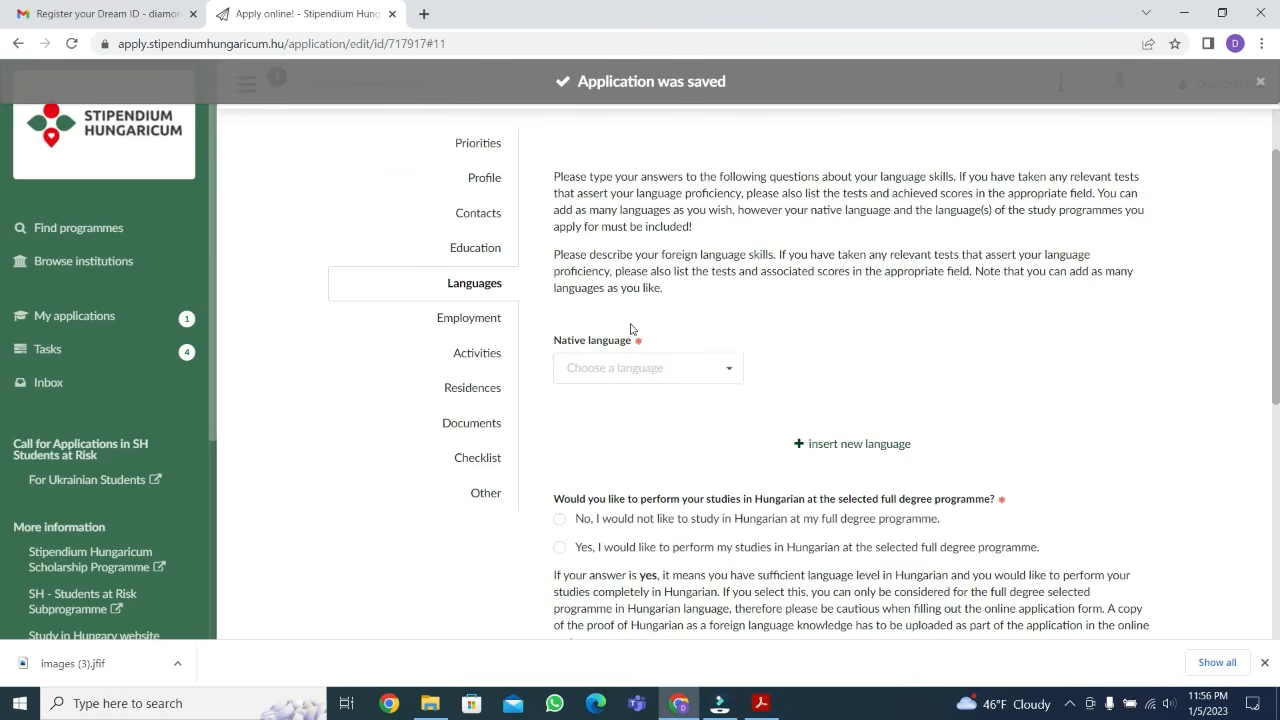
click(726, 372)
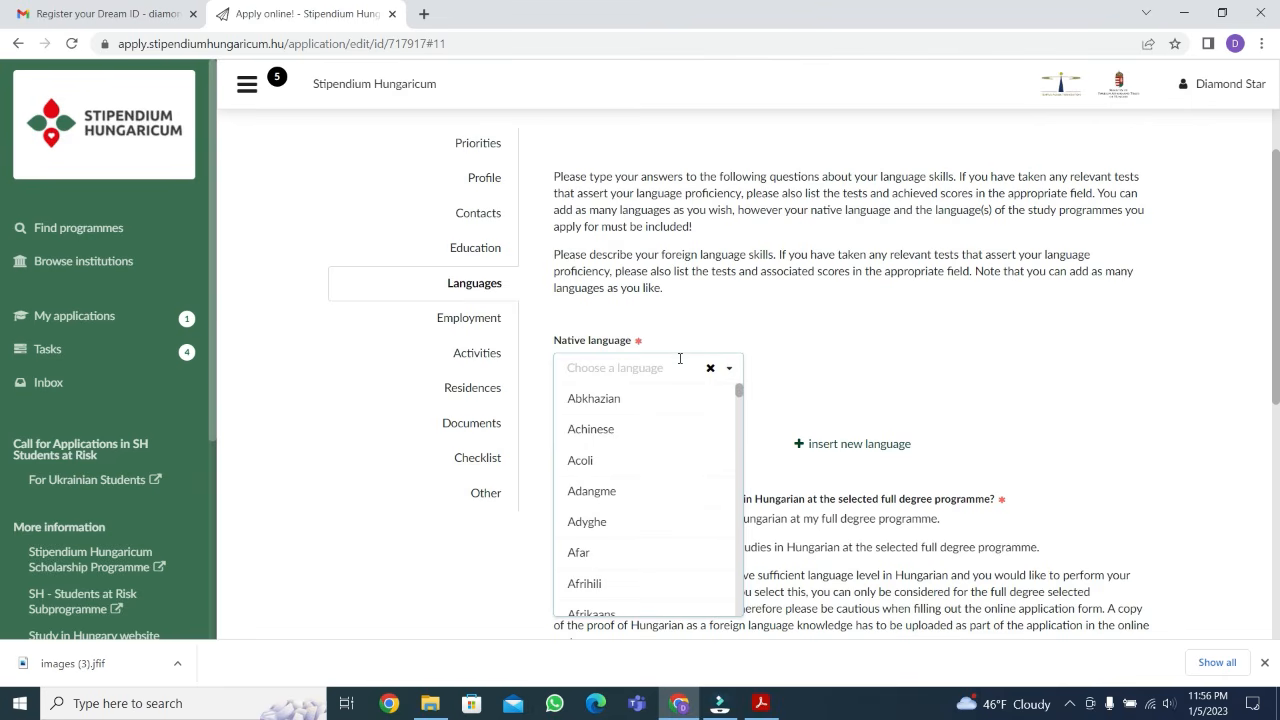
text(urd)
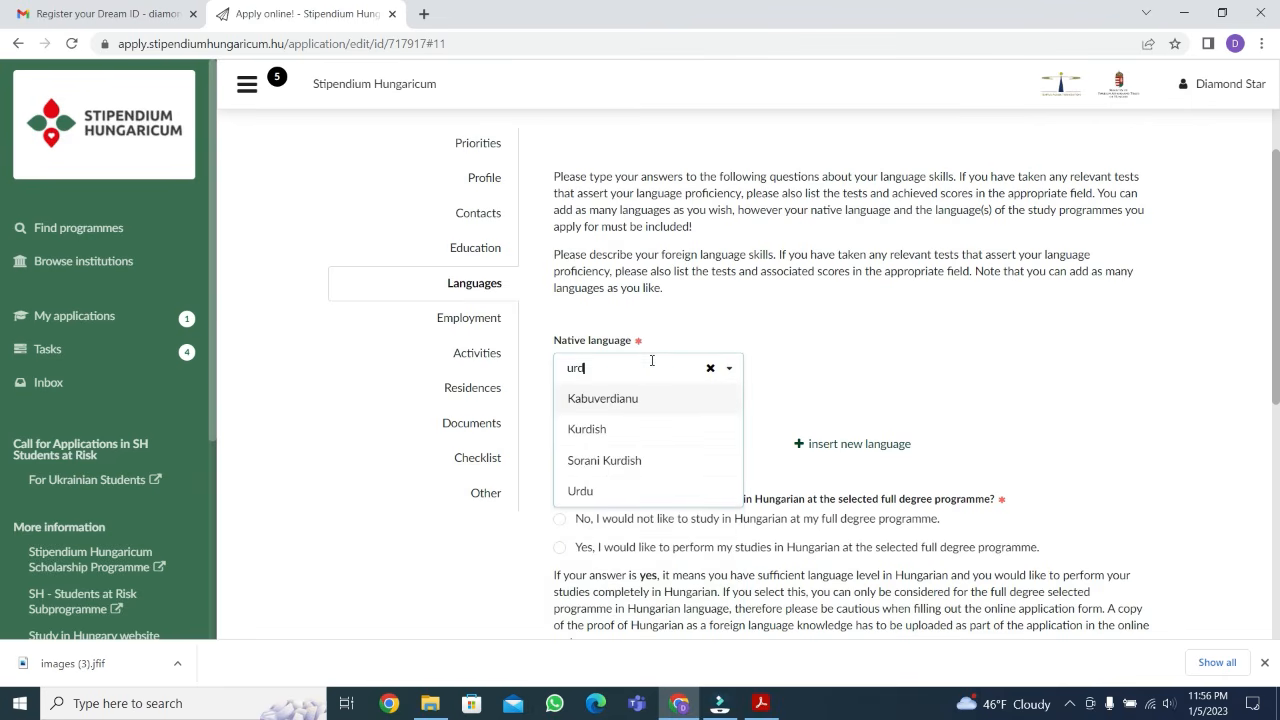
click(592, 490)
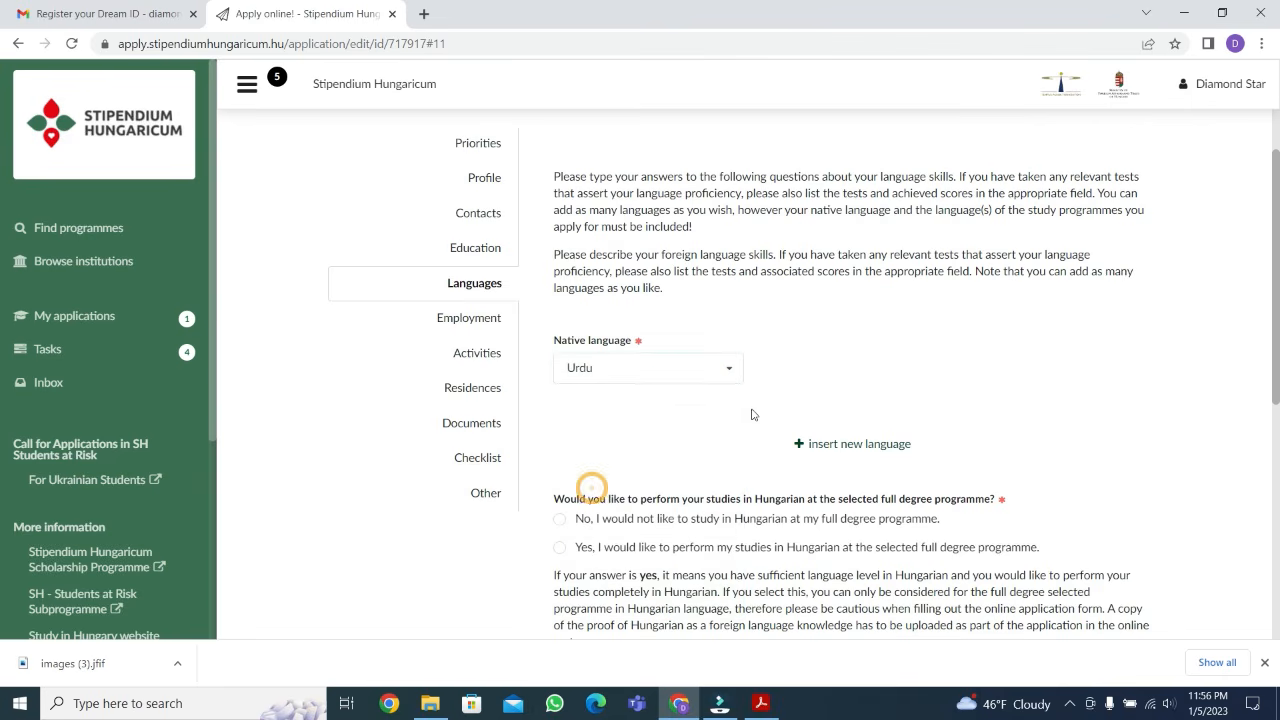
Insert a foreign language block below the native language and set its language to English
click(859, 446)
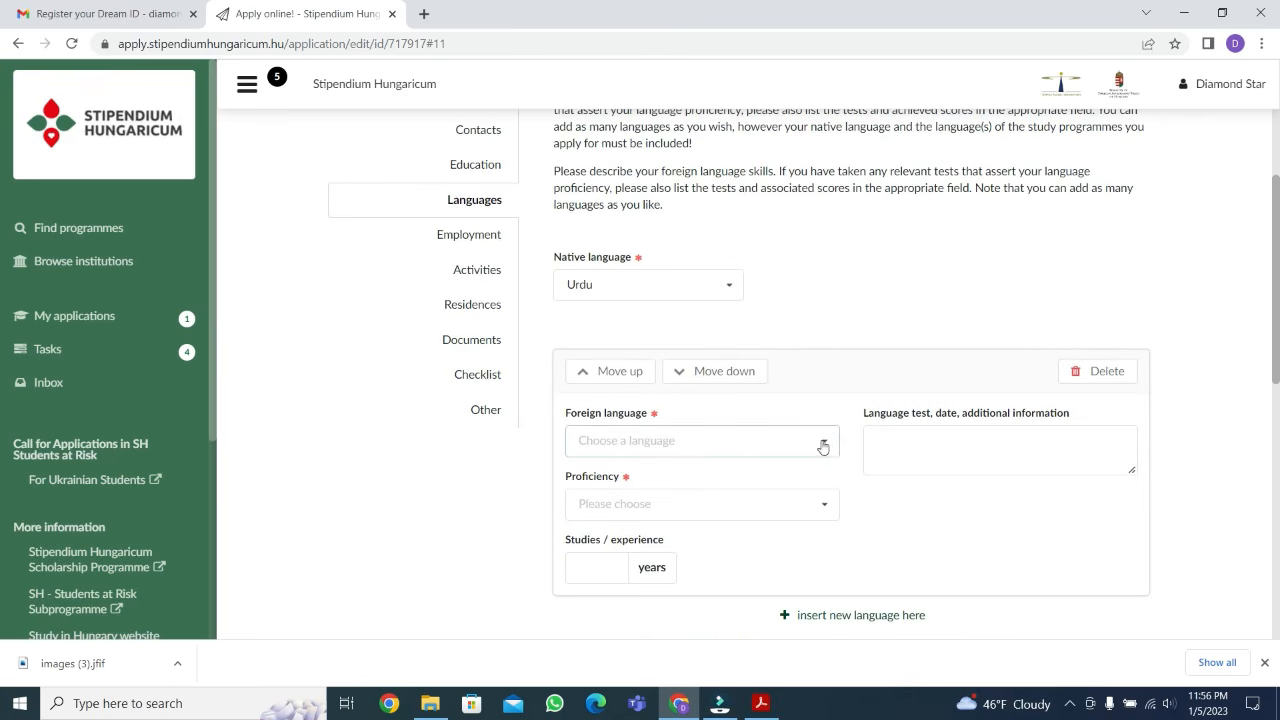
click(825, 443)
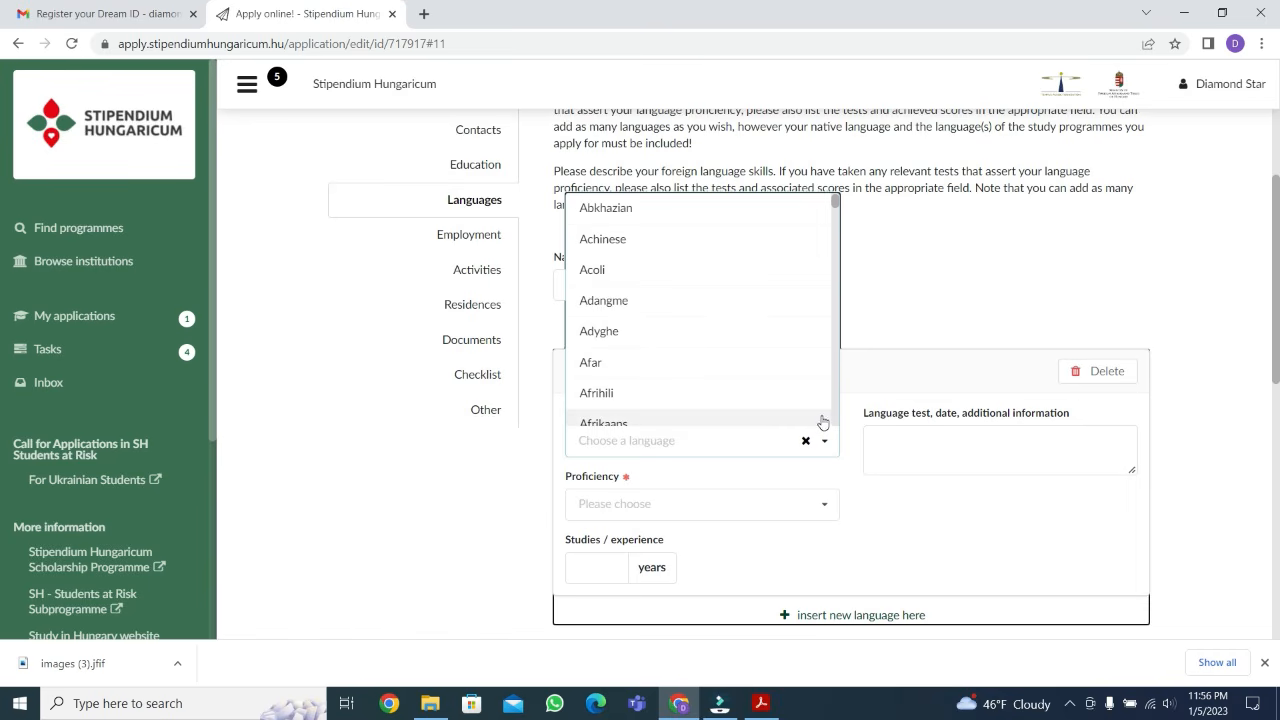
click(651, 440)
text(engl)
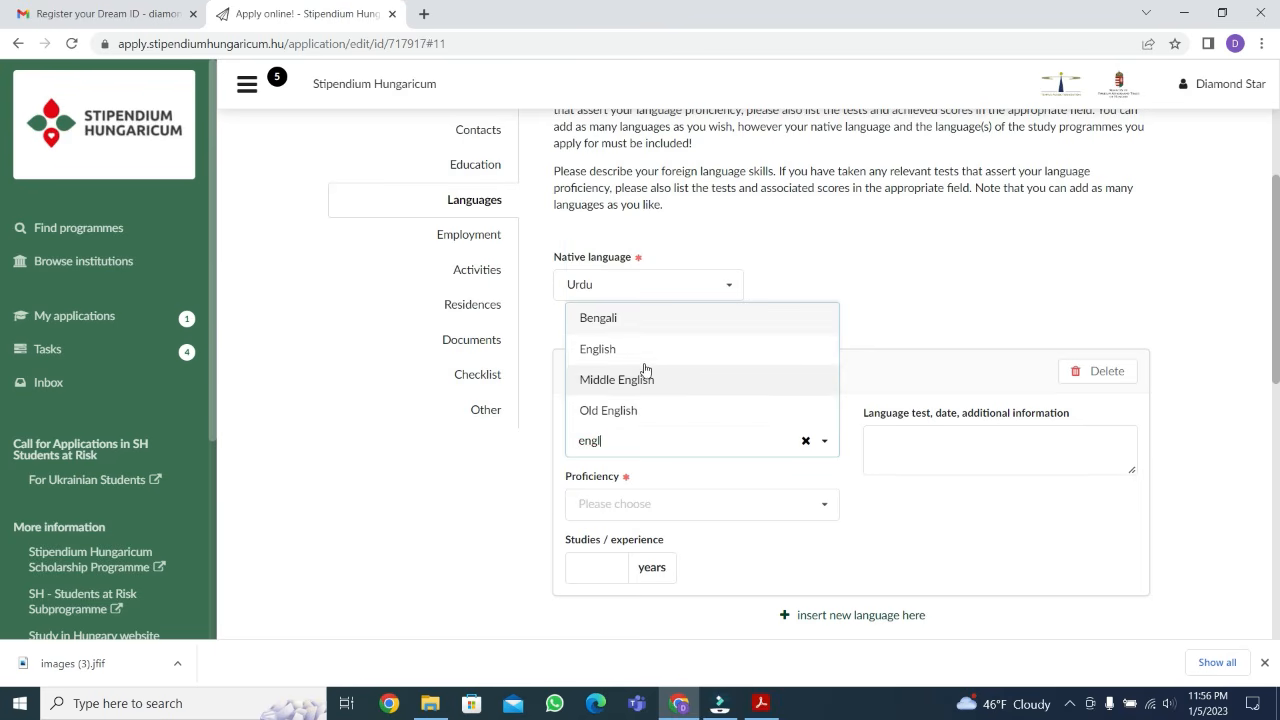
click(633, 341)
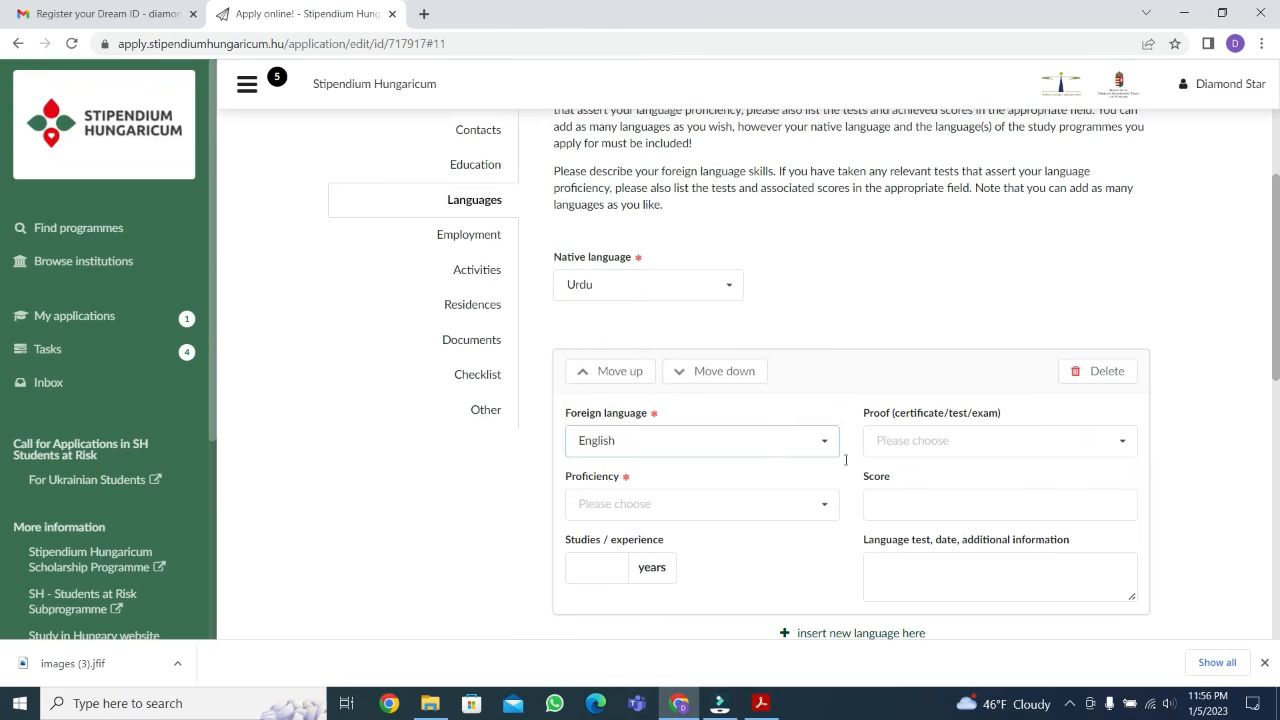
Set the English entry's proof to IELTS and its proficiency to C1 (proficient user)
click(969, 441)
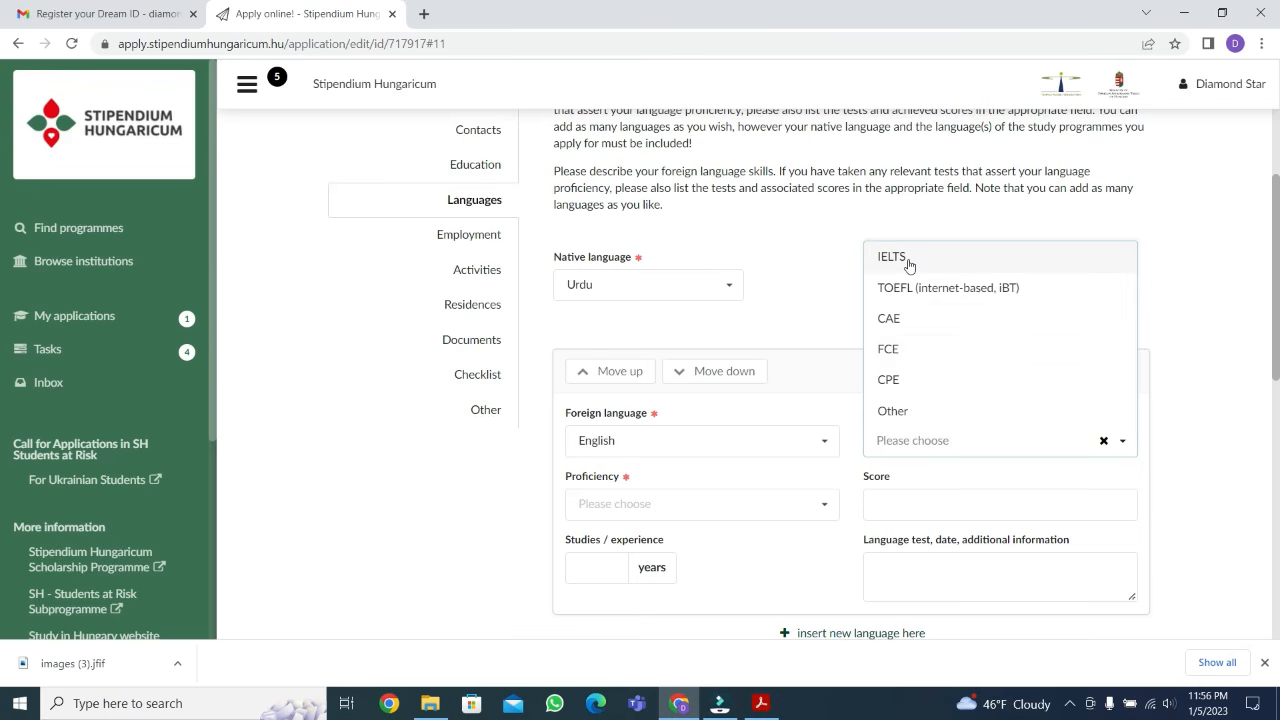
click(842, 421)
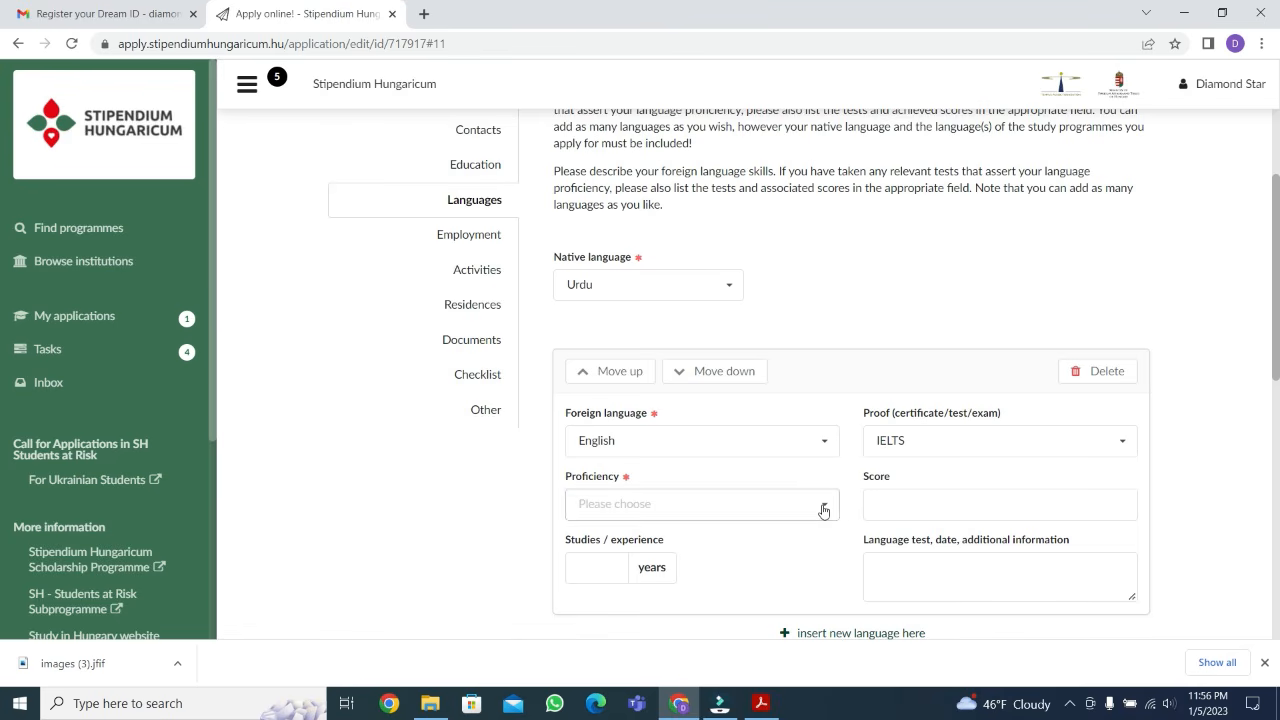
click(903, 508)
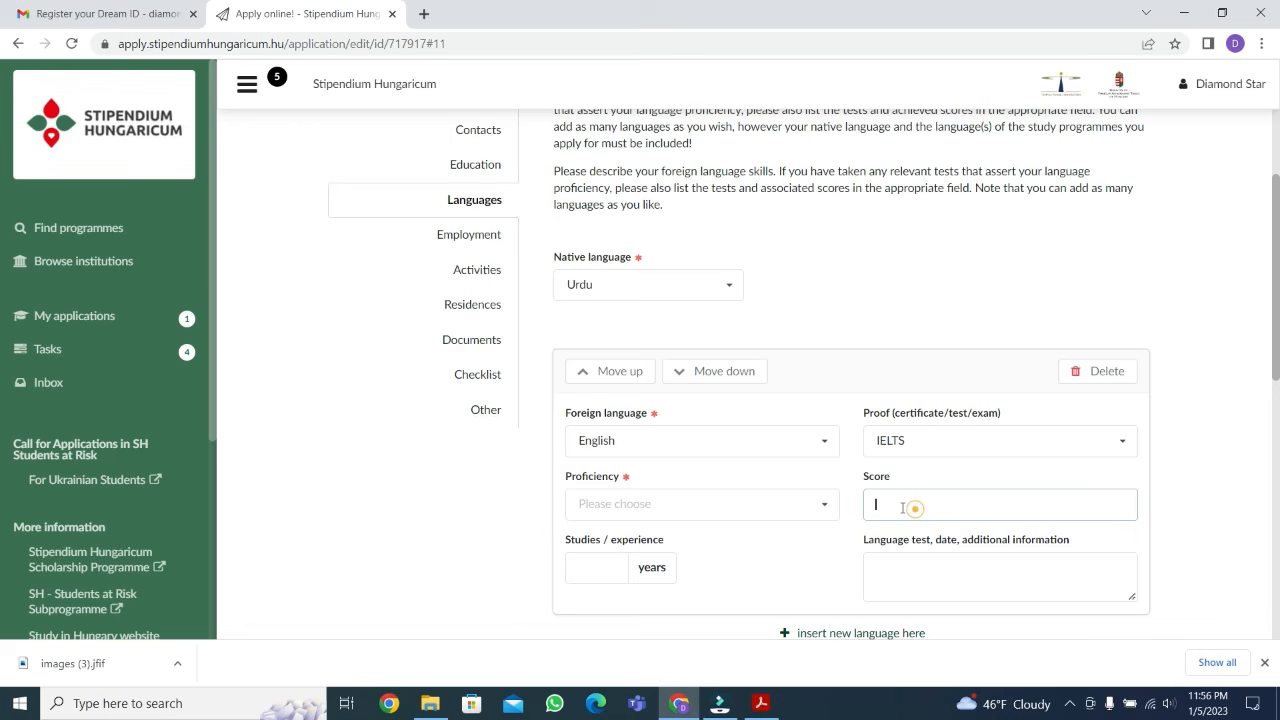
click(824, 507)
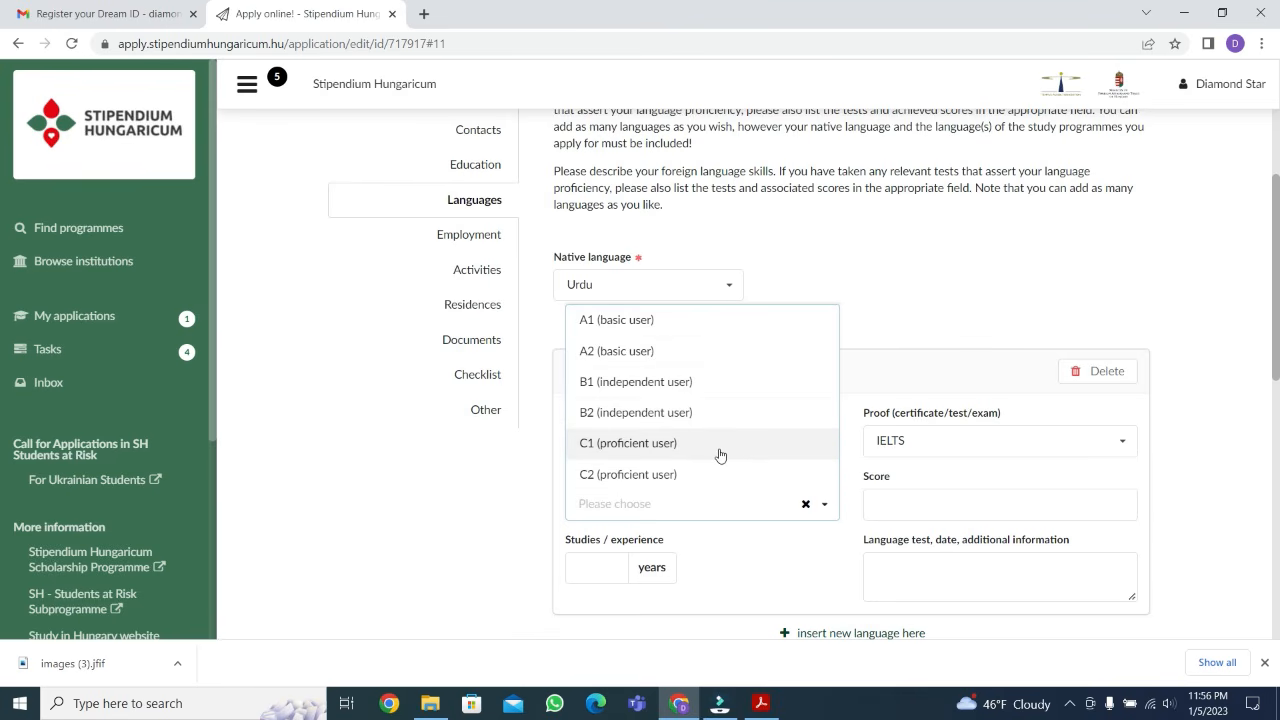
click(659, 450)
Set the studies / experience for English to 16 years
scroll(740, 445, down, 1)
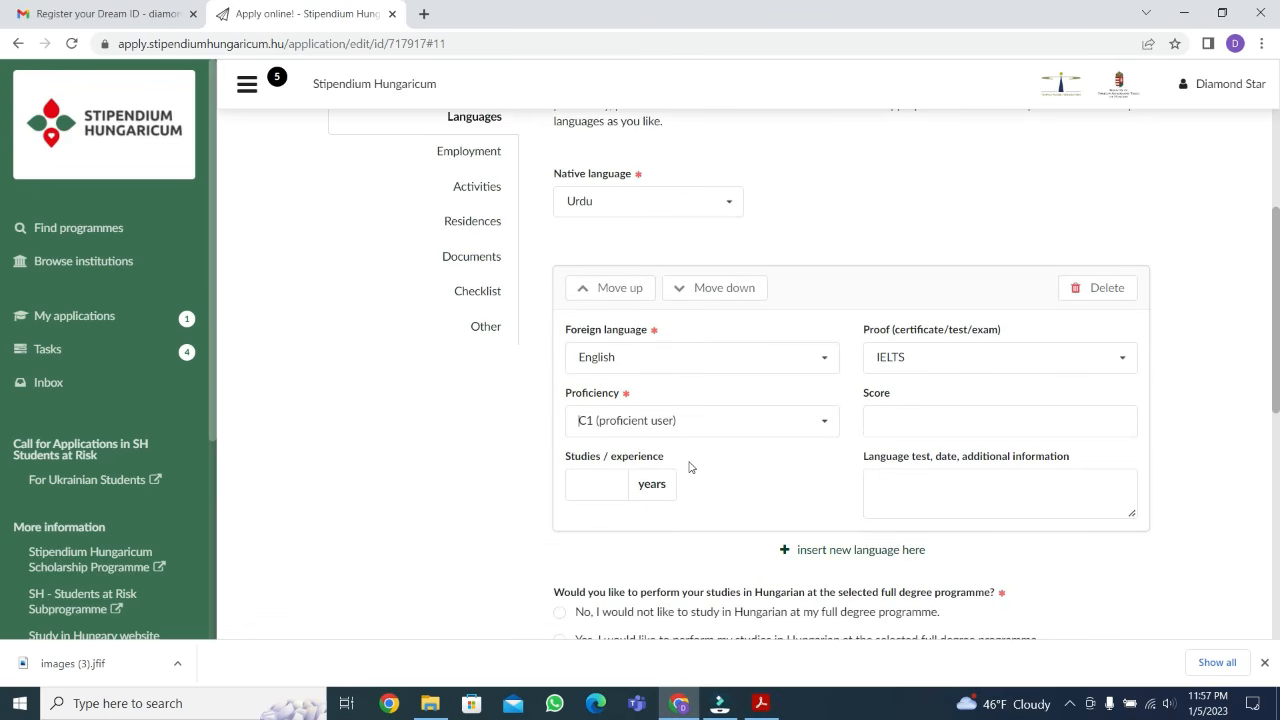
click(597, 483)
text(16)
click(889, 487)
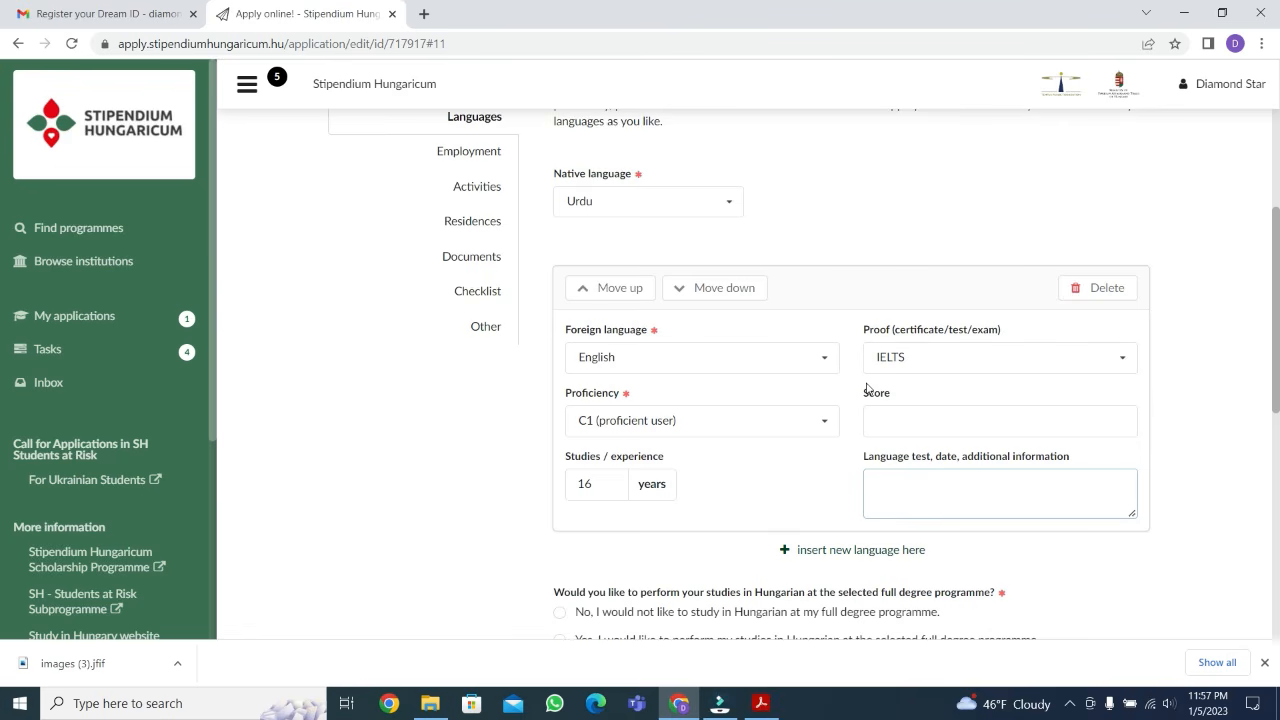
scroll(868, 389, down, 1)
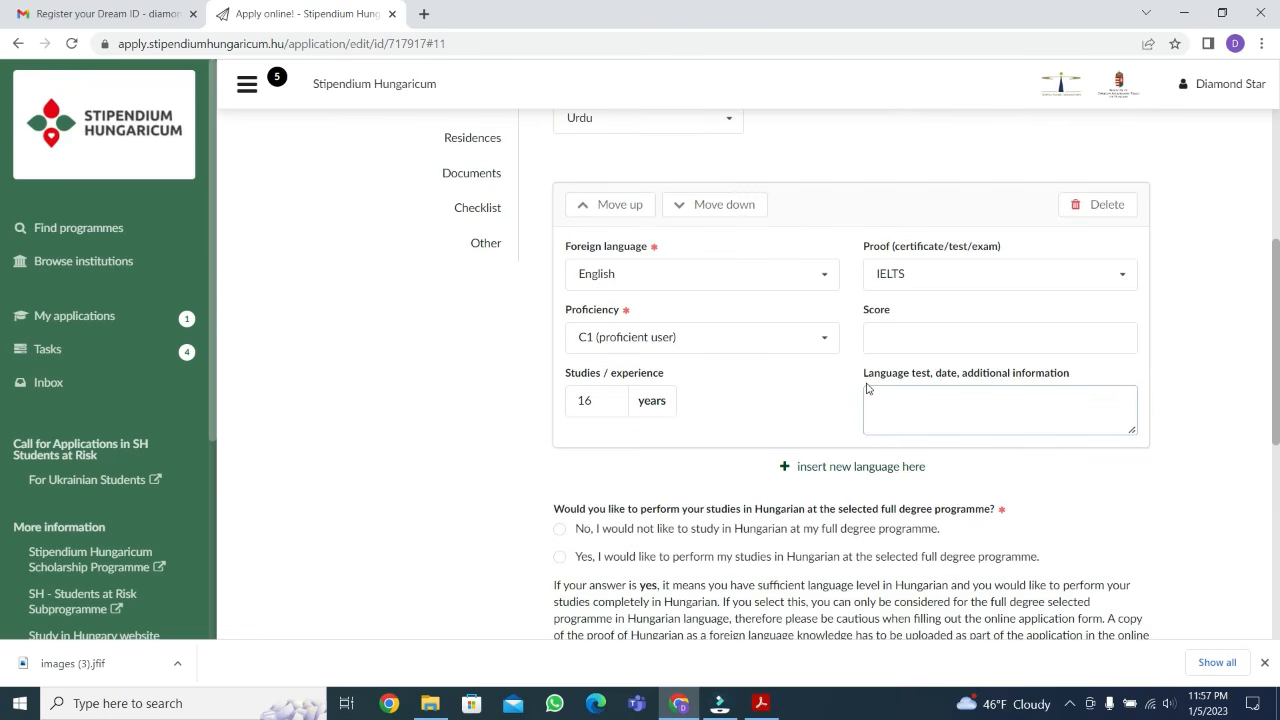
click(826, 468)
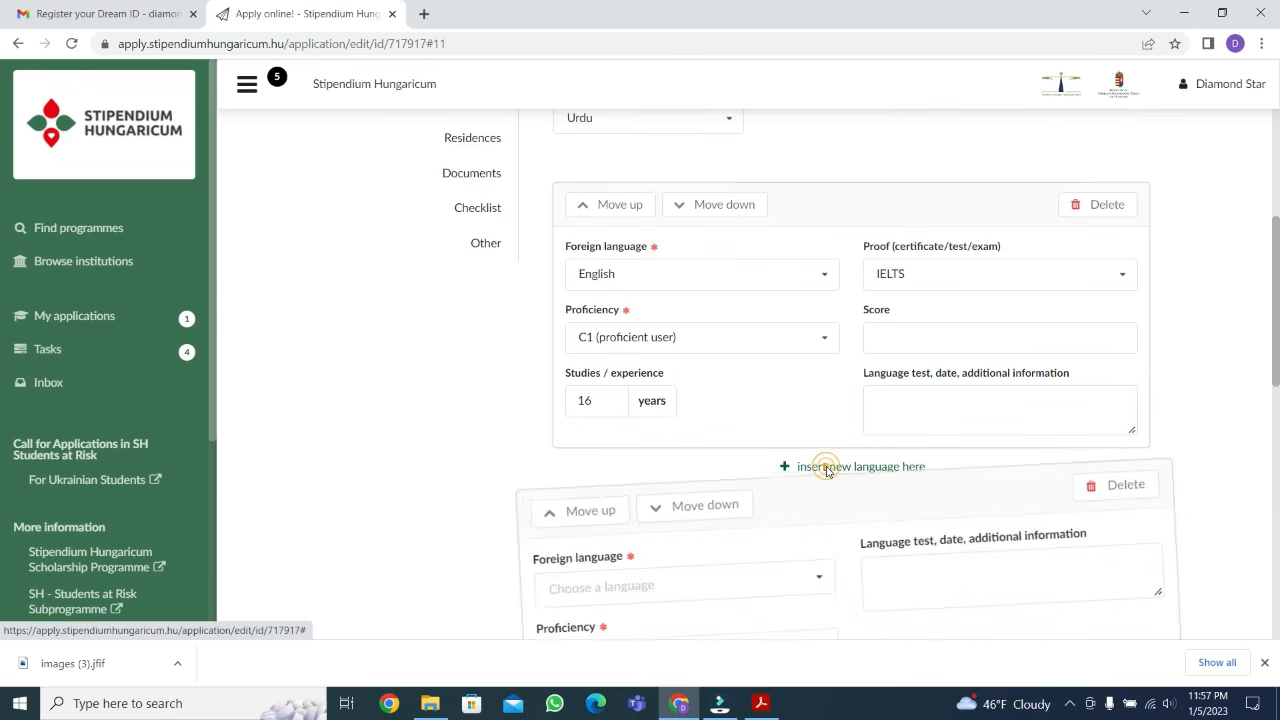
click(1100, 511)
click(1099, 461)
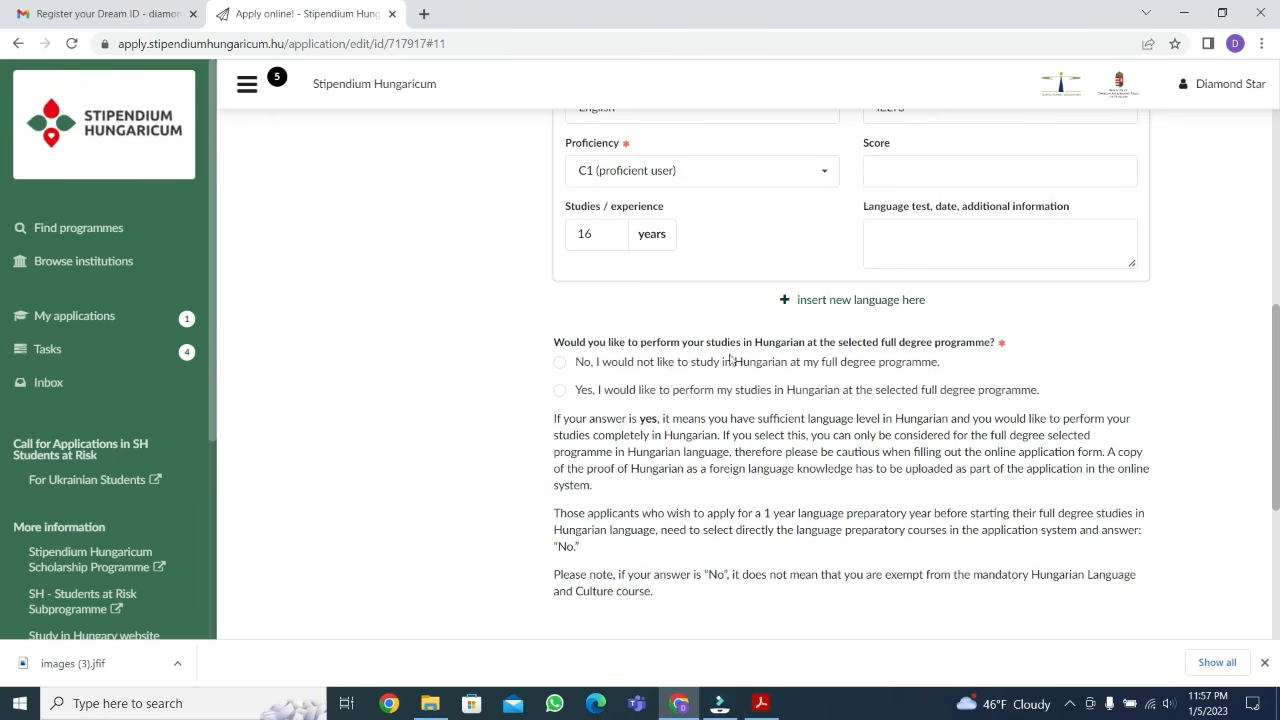
Answer No to studying in Hungarian at the full degree programme, and proceed to the Employment page
click(559, 363)
scroll(628, 400, down, 3)
scroll(690, 405, down, 1)
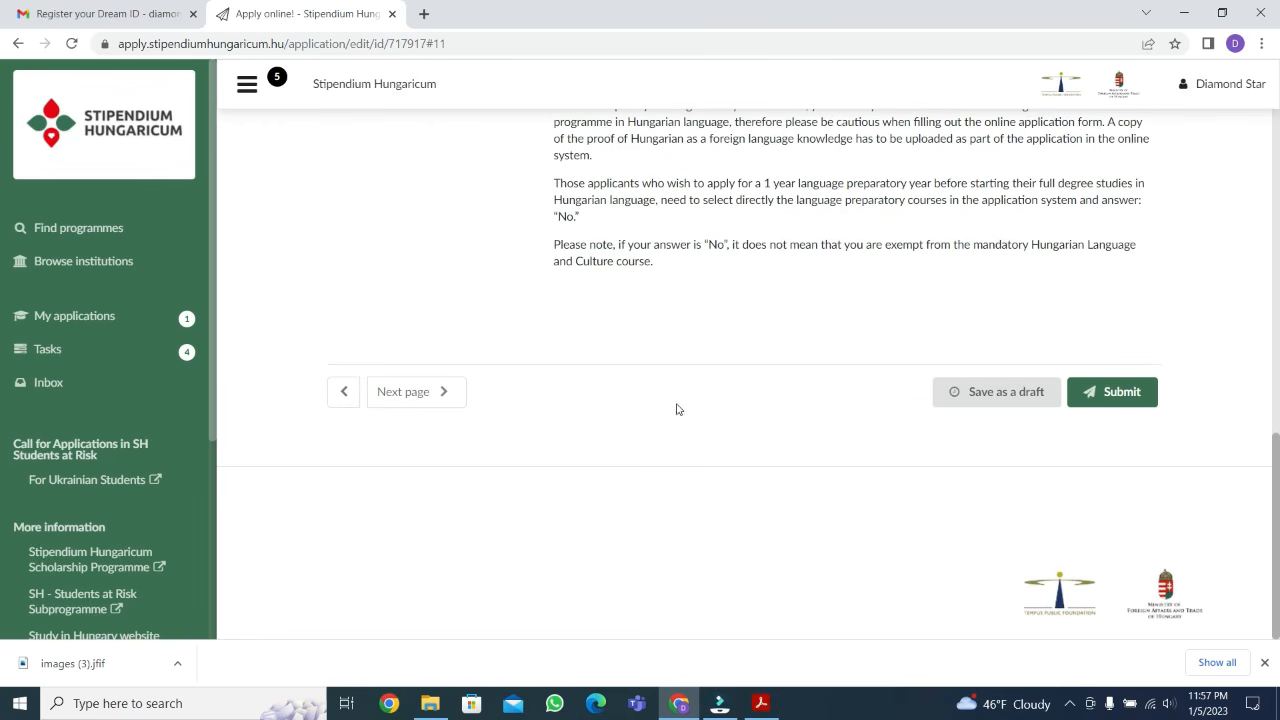
click(420, 400)
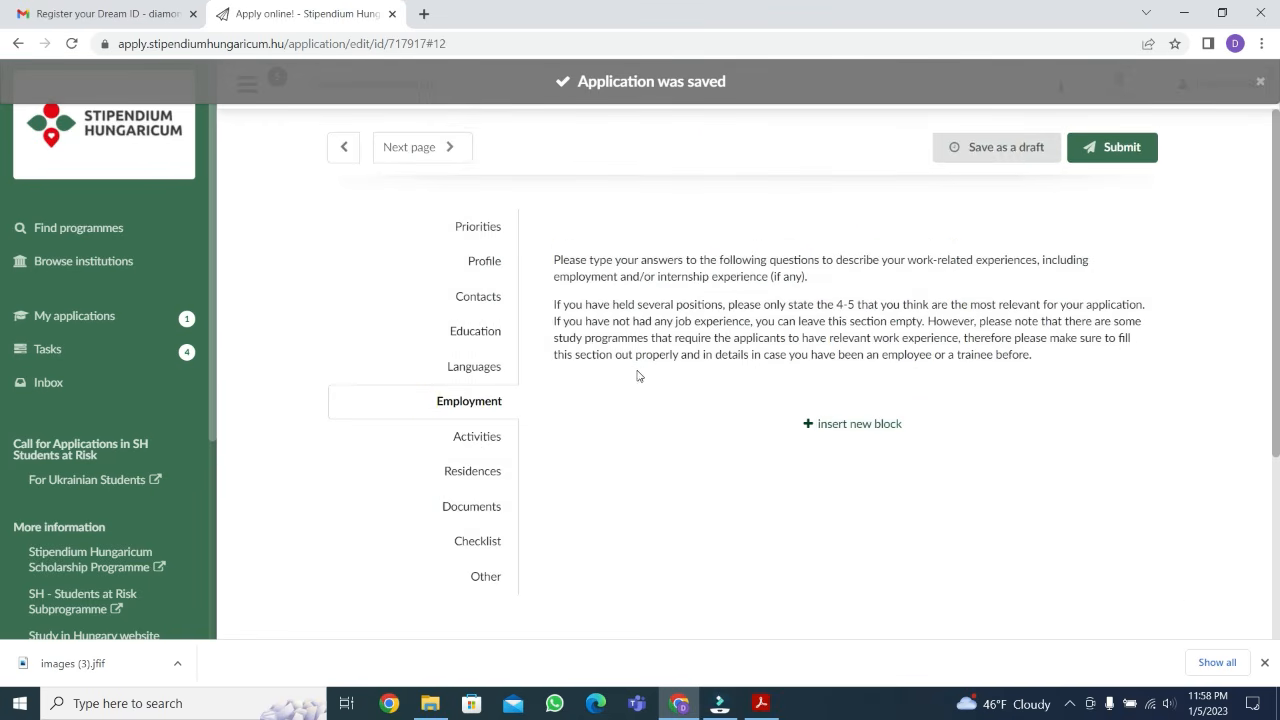
Insert an employment block with employer "becon" and business type "education"
scroll(685, 375, down, 1)
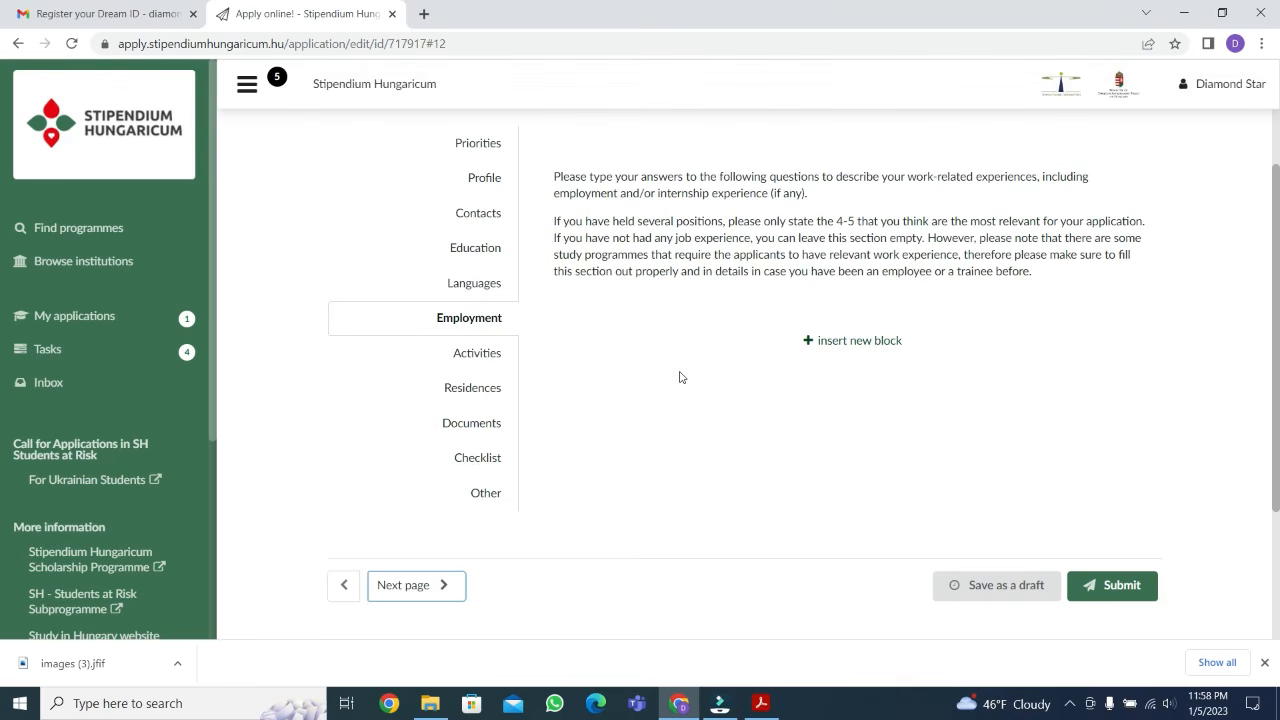
click(862, 342)
scroll(694, 260, down, 2)
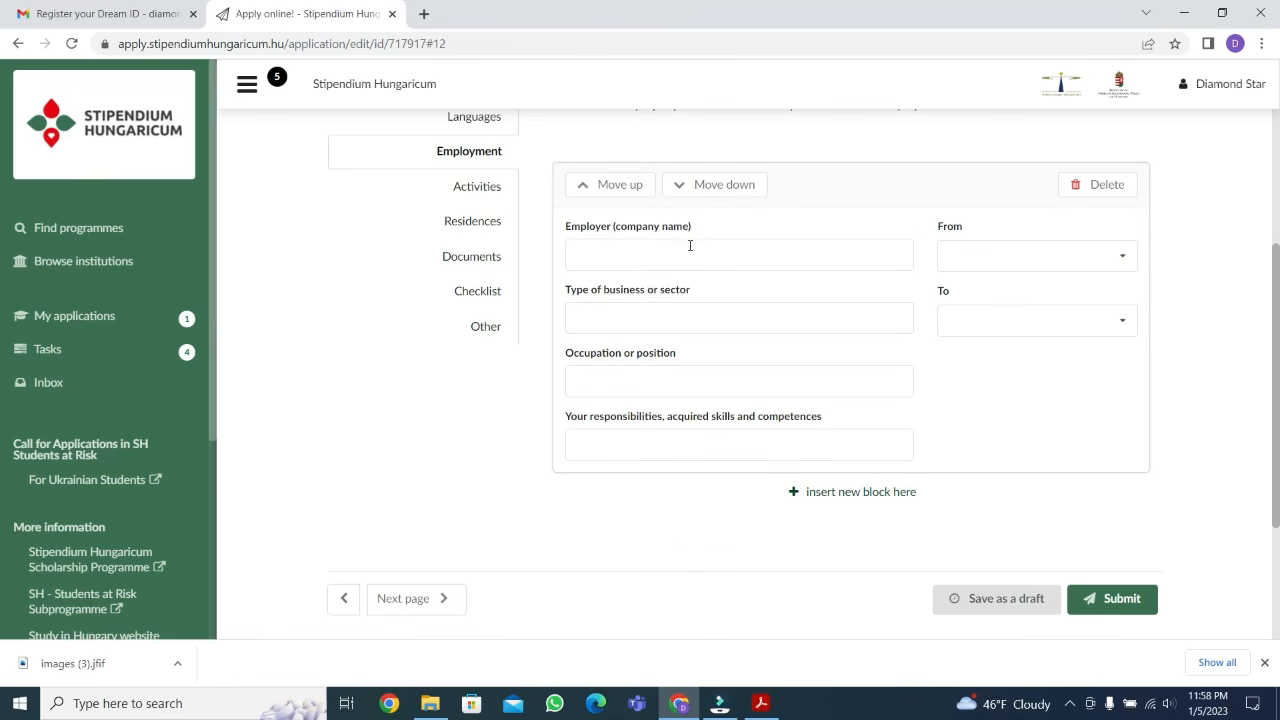
click(717, 248)
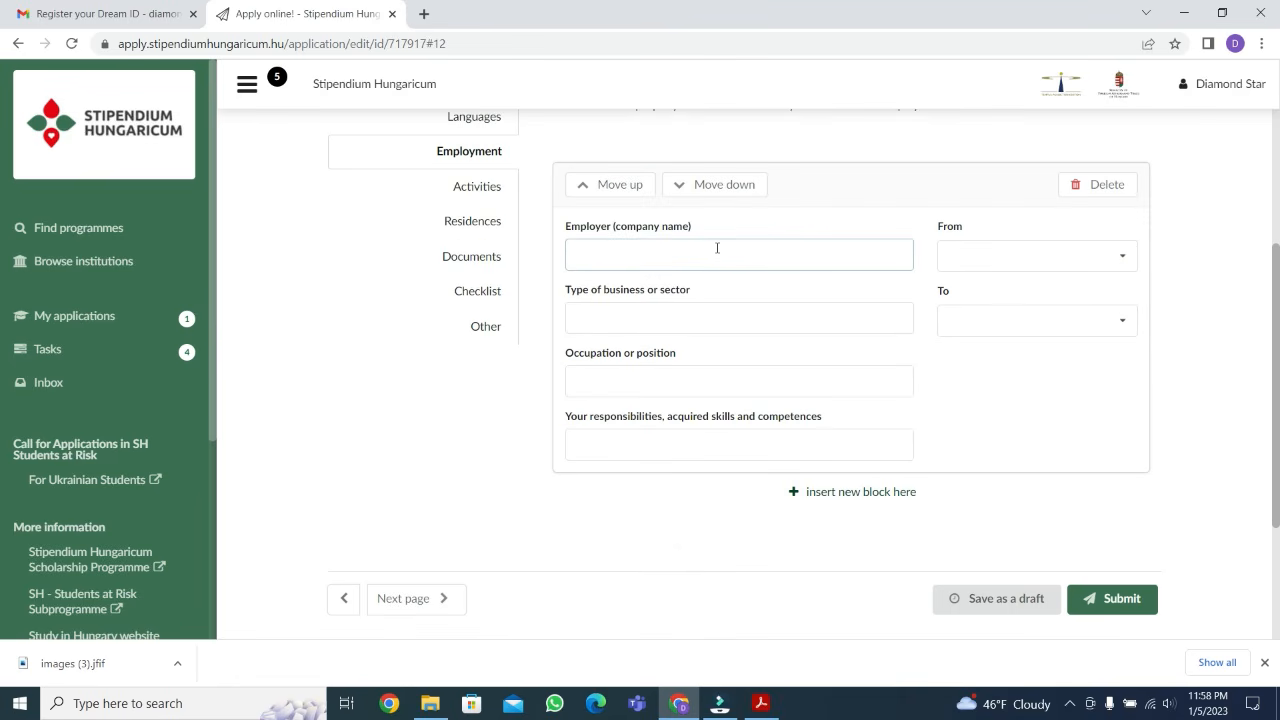
text(becon)
click(642, 314)
text(educat)
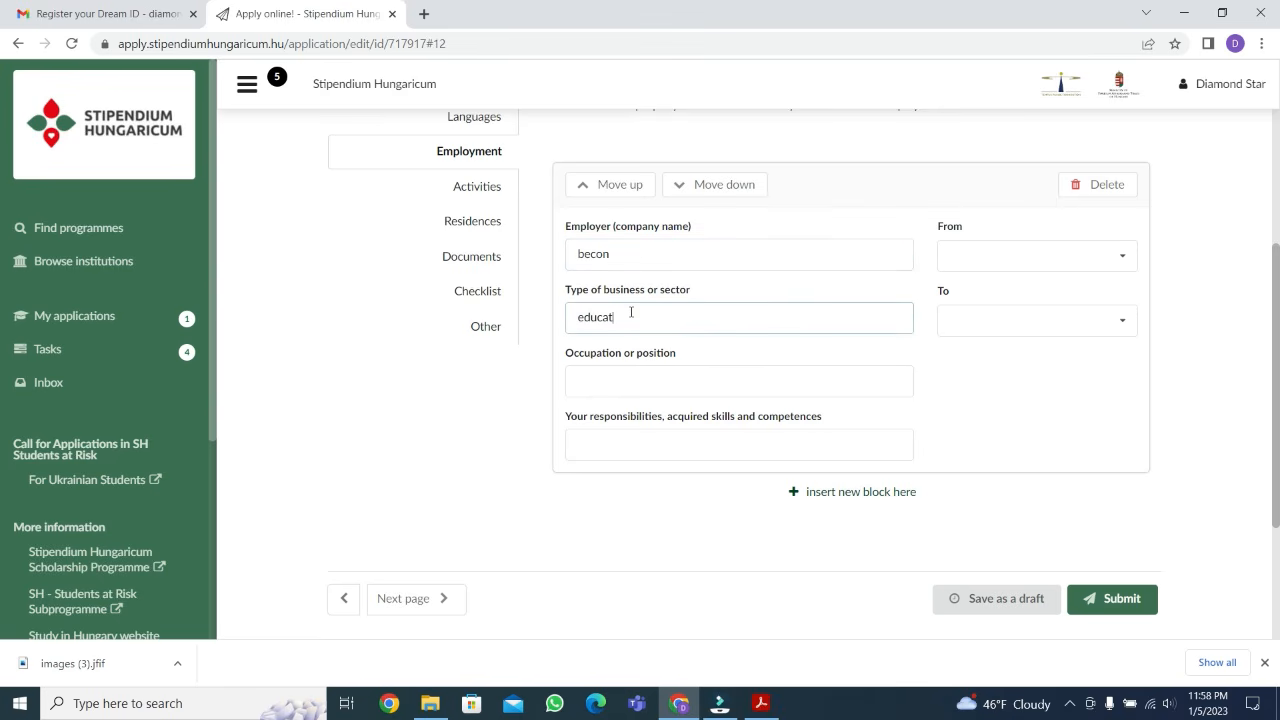
text(ion)
Set the employment period from 2022 to 2023
click(1020, 256)
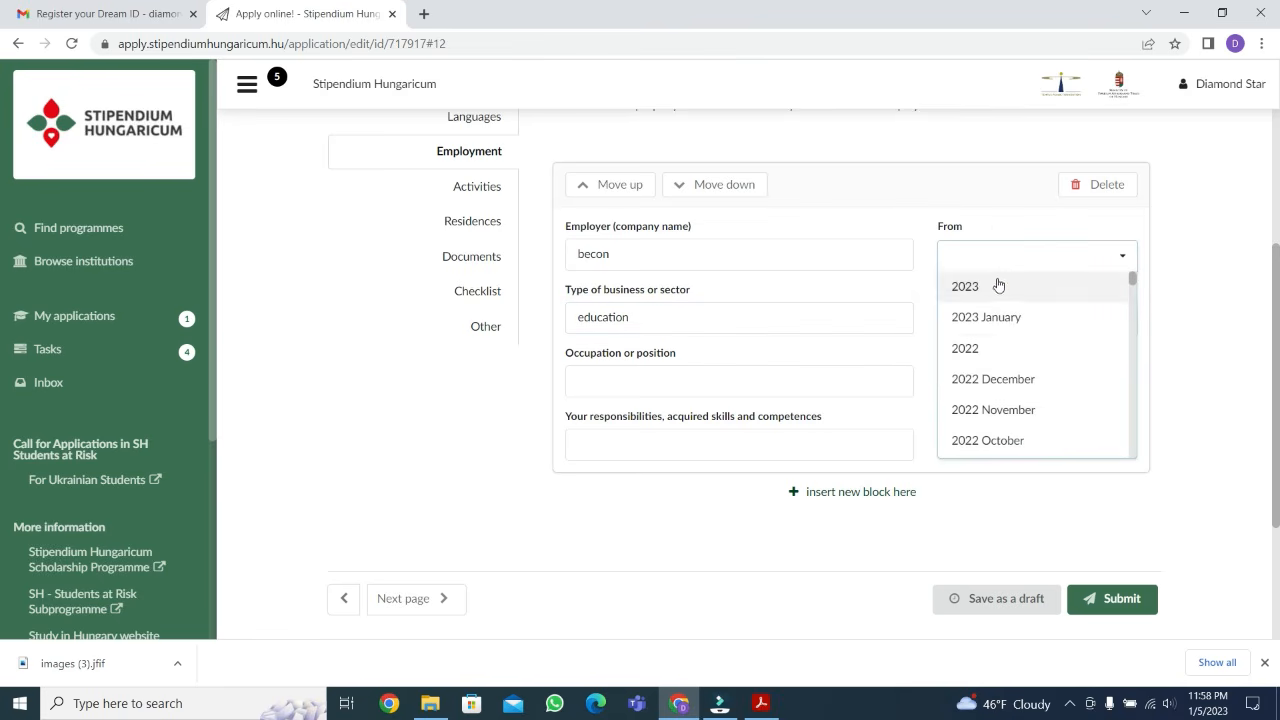
click(1003, 347)
click(1009, 319)
click(1003, 377)
Leave the occupation and responsibilities empty and proceed from the Employment page to the Activities page
click(608, 378)
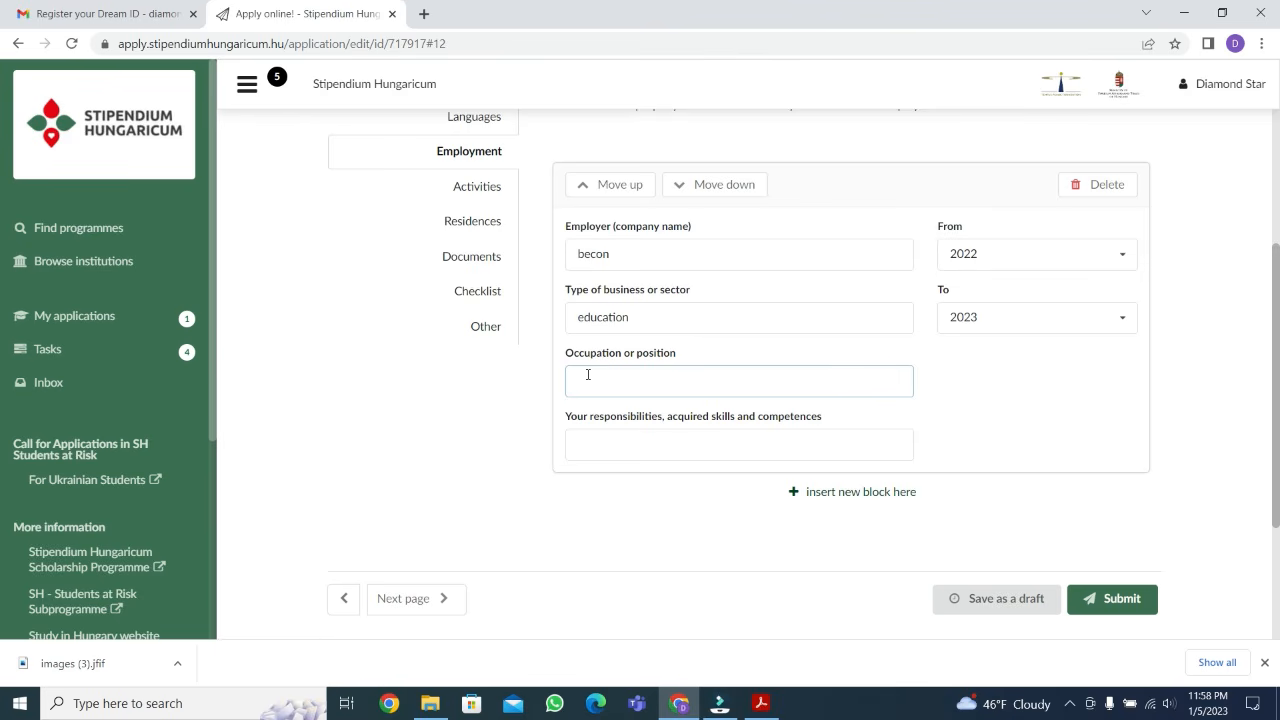
click(626, 447)
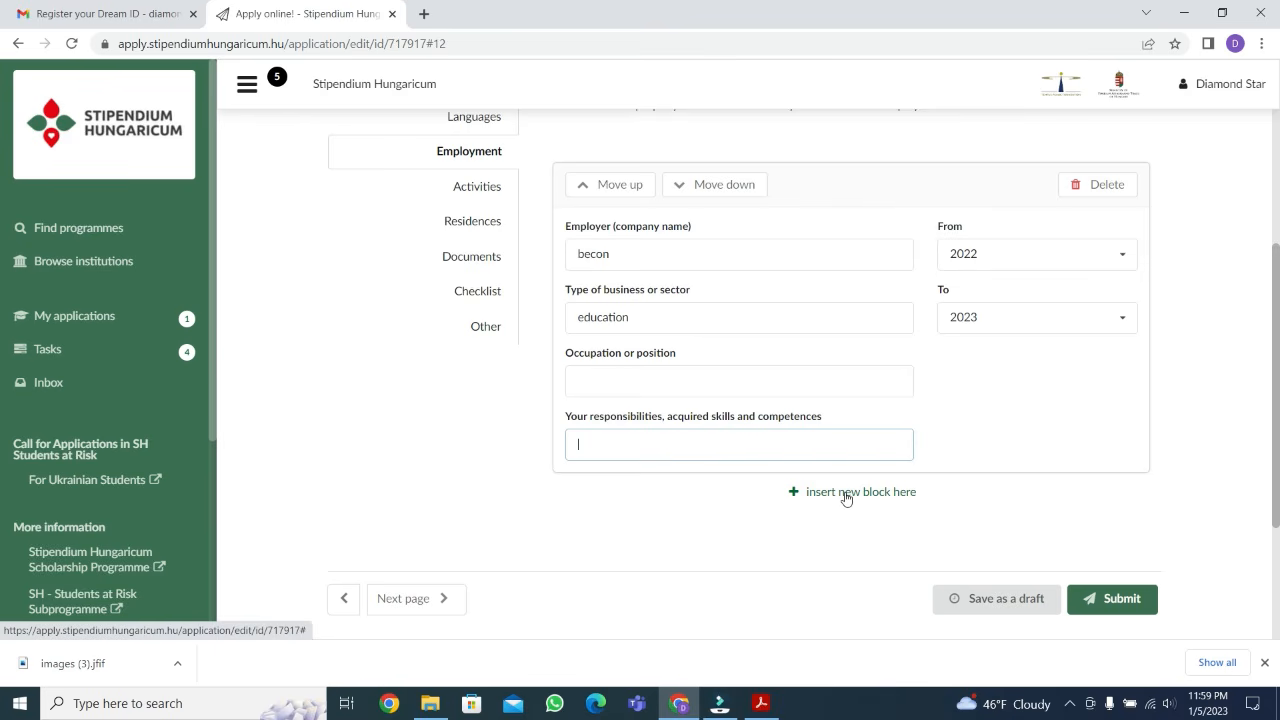
click(420, 599)
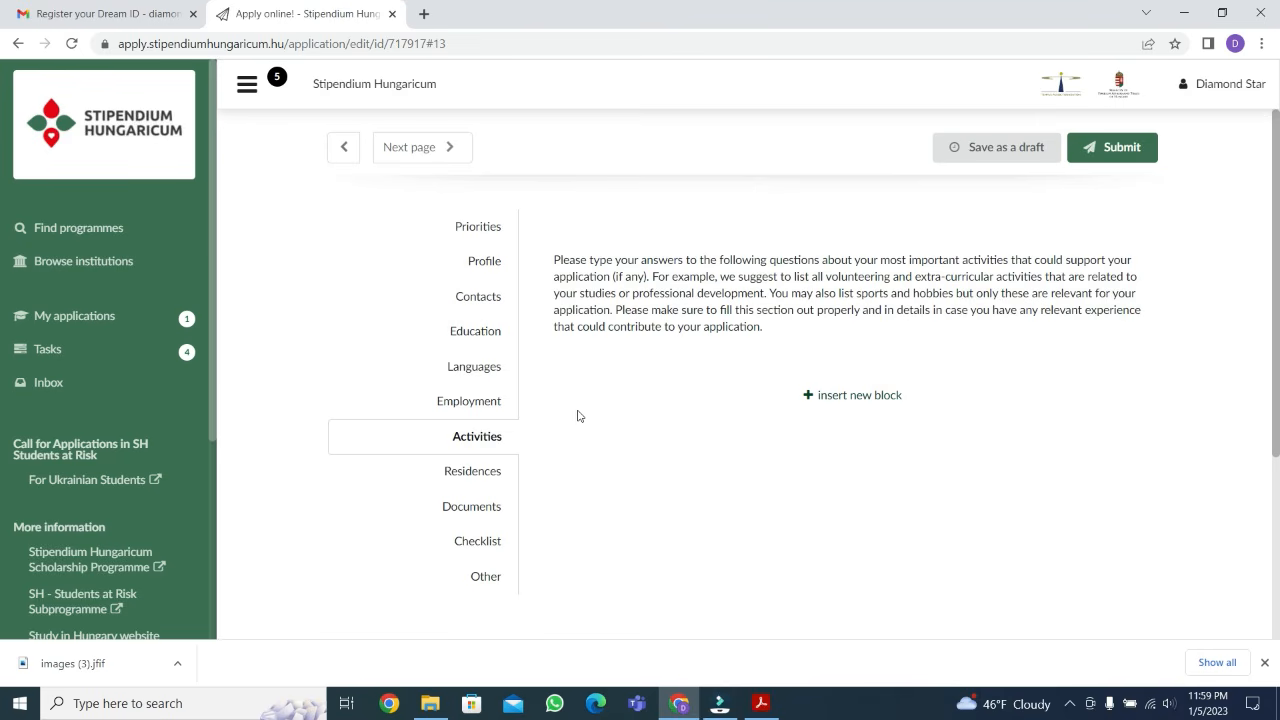
Insert a new activity block and look over its activity, organisation and date fields, leaving them empty
click(834, 395)
click(698, 472)
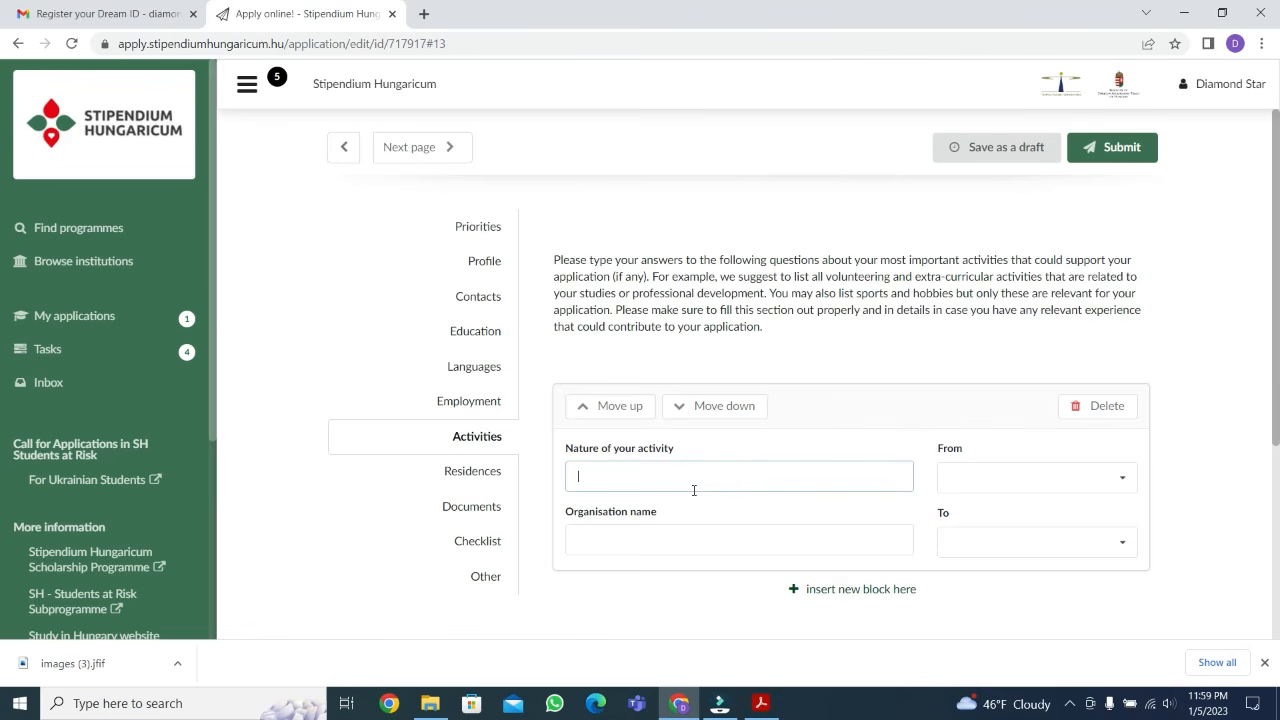
click(667, 540)
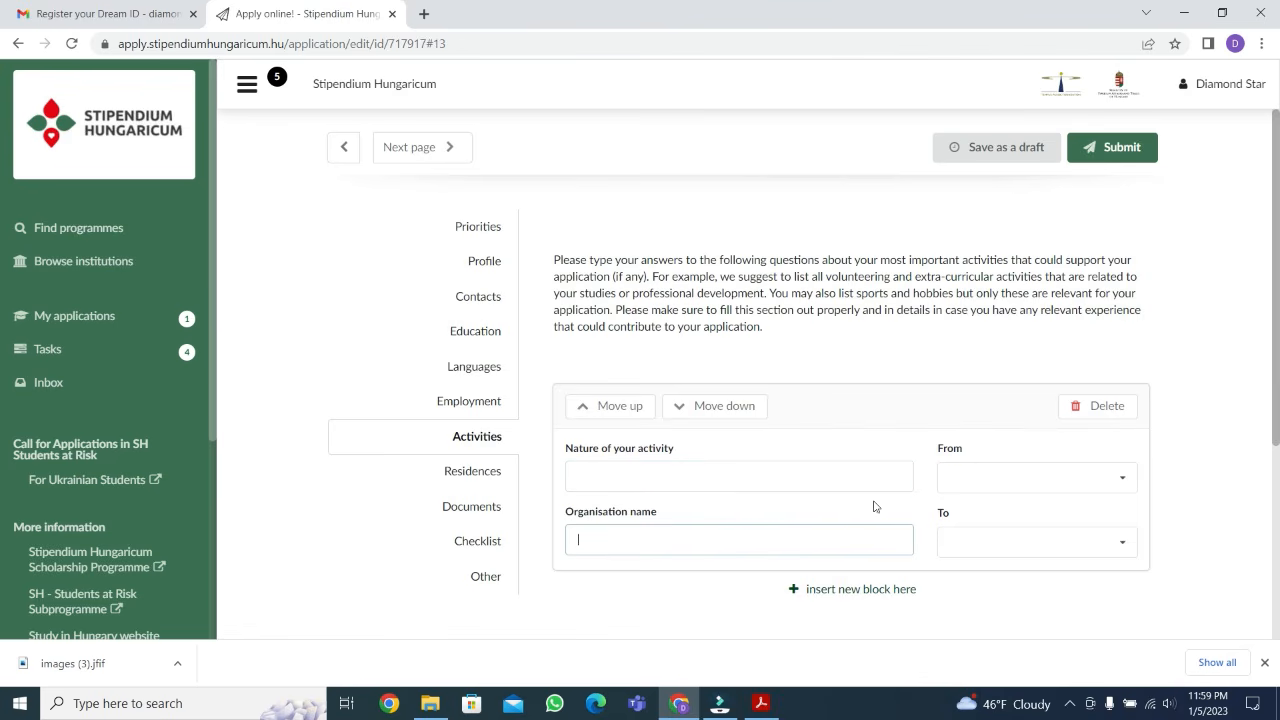
click(973, 537)
click(905, 593)
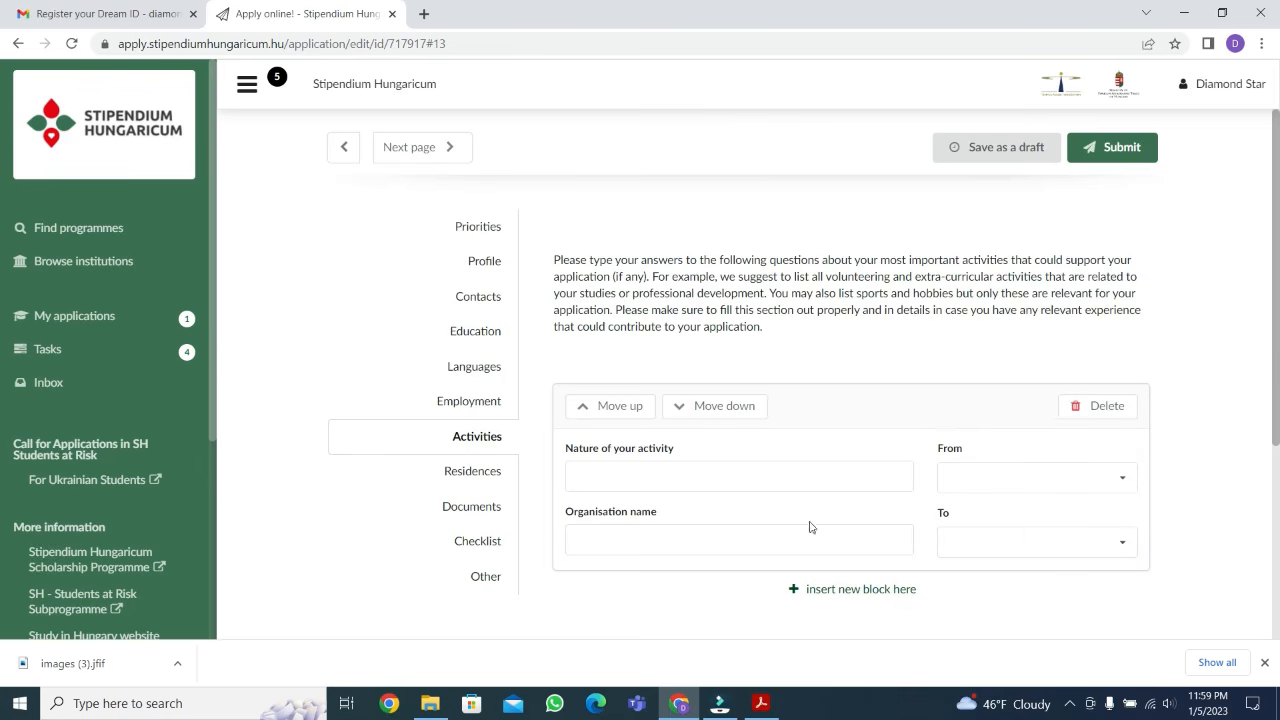
Go to the Residences page of the application and insert a new residence block
scroll(812, 523, down, 3)
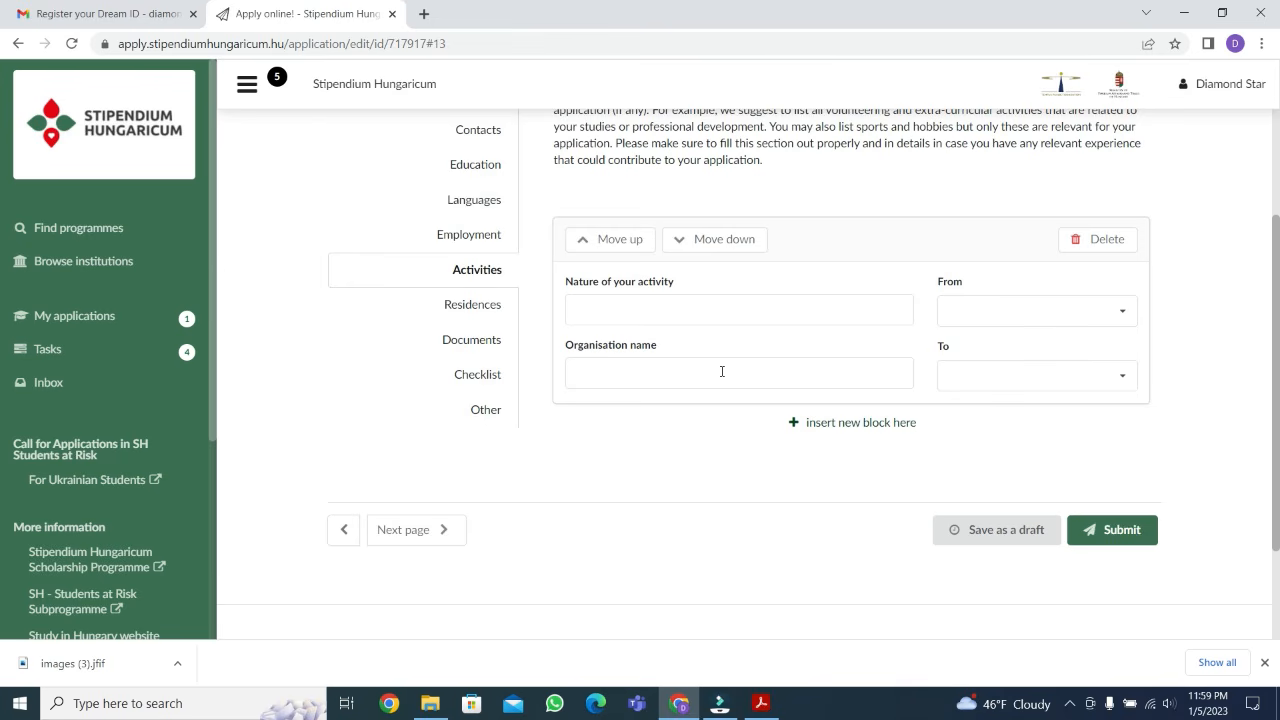
click(475, 305)
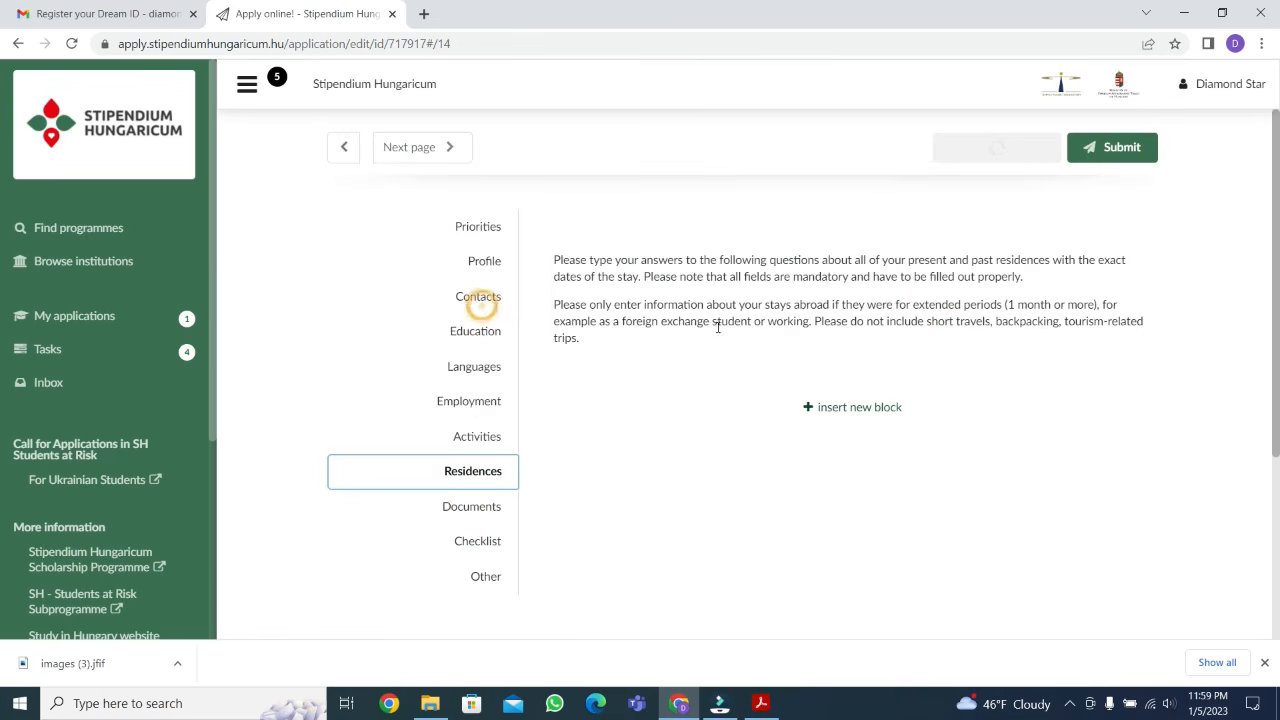
click(860, 407)
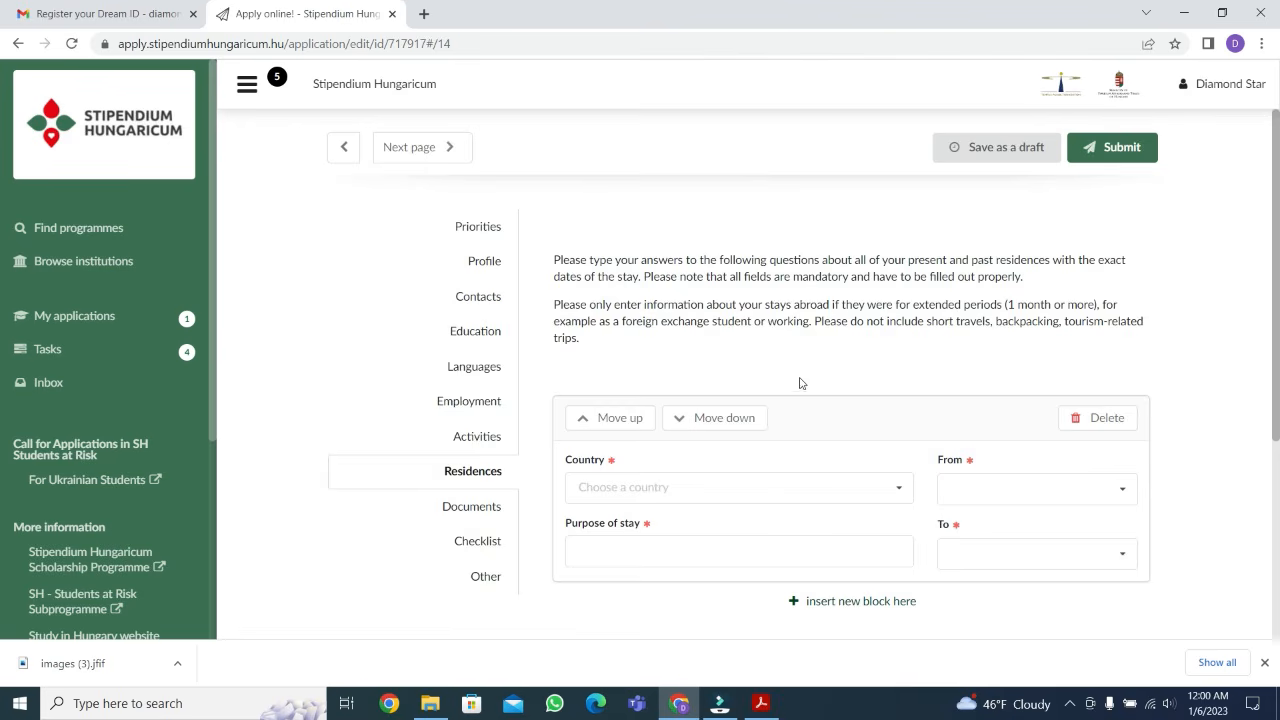
Set the country of the new residence block to United States
scroll(800, 383, down, 3)
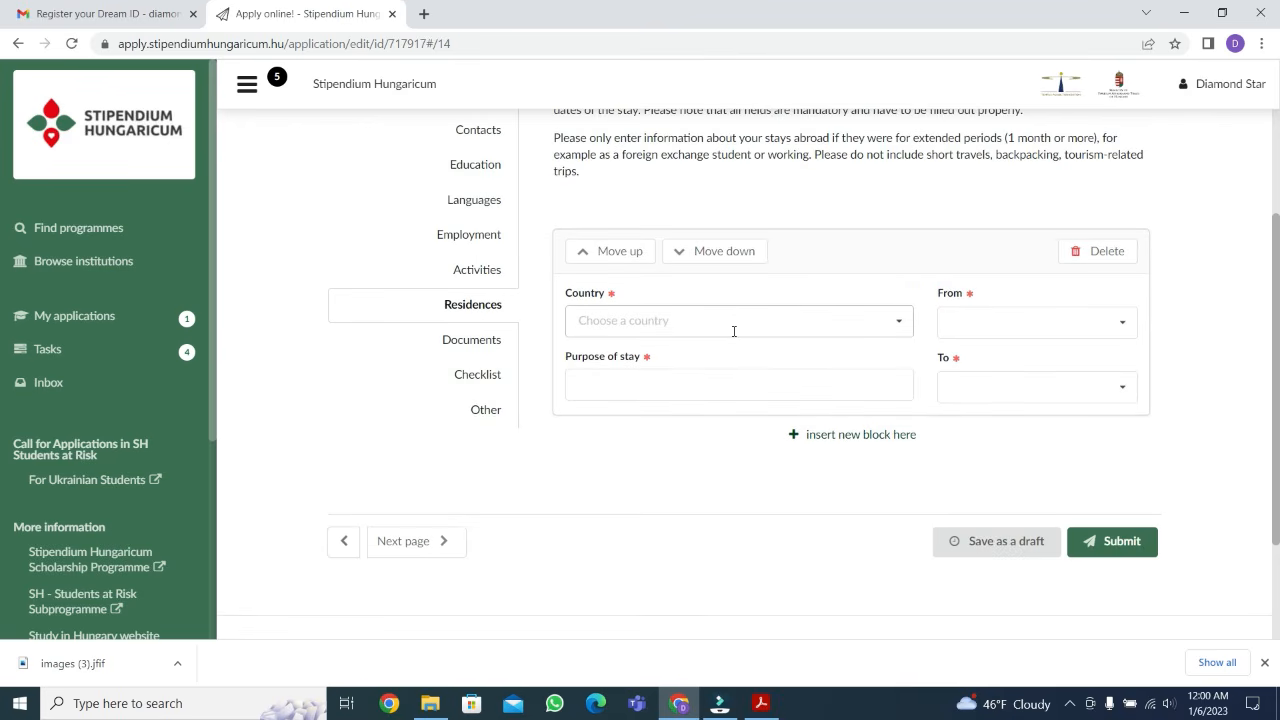
click(897, 322)
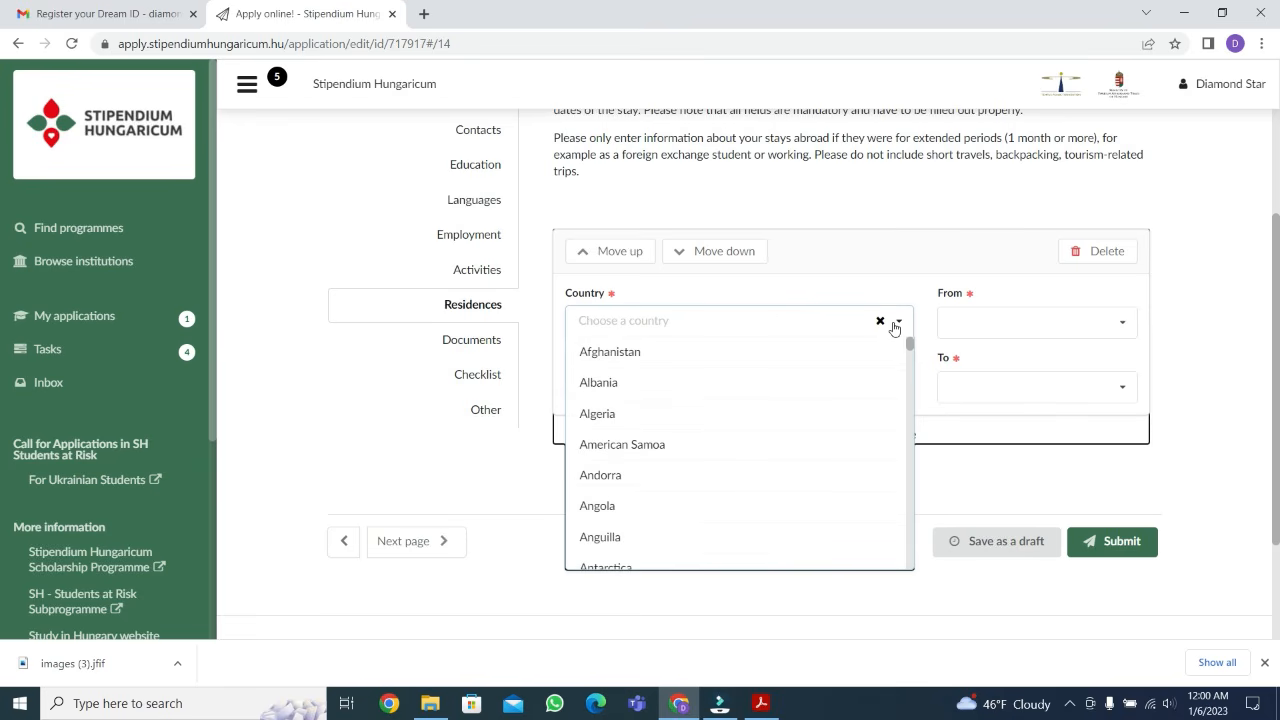
text(uni)
key(BackSpace)
text(nited)
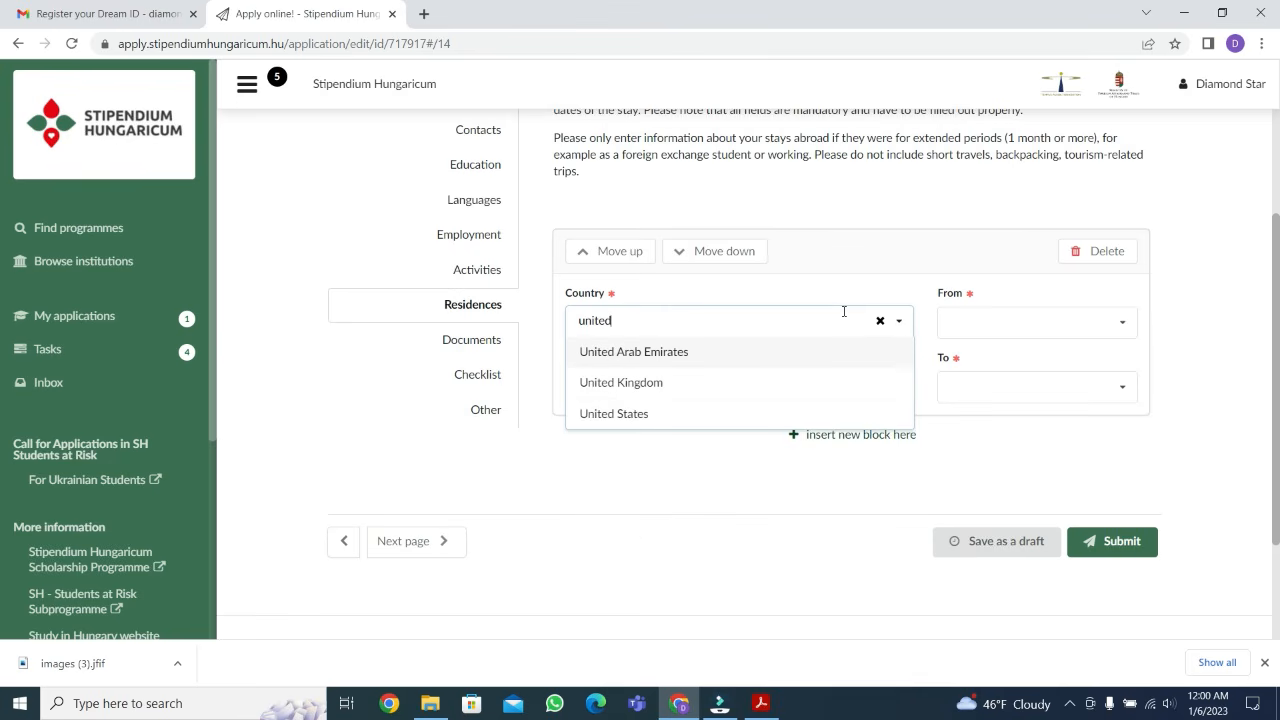
click(661, 412)
Enter "exchange student" as the purpose of the United States stay and check the available start dates
click(692, 378)
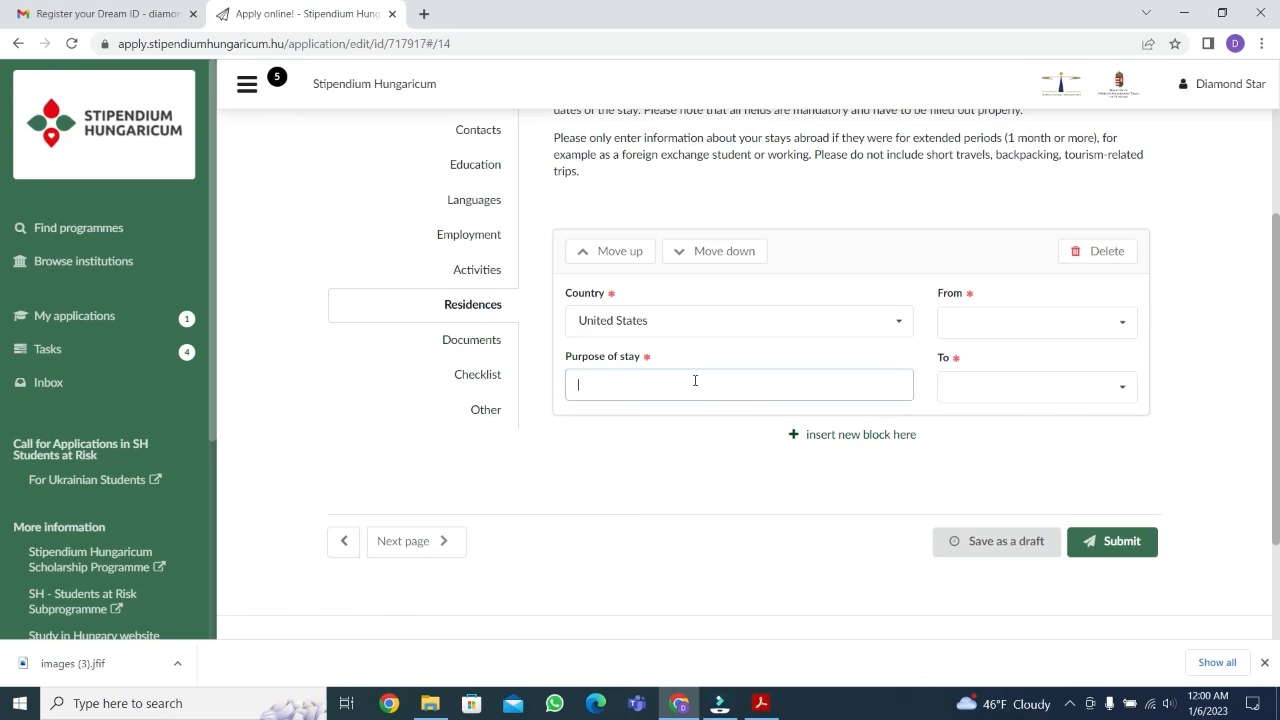
text(exchange studemt)
key(BackSpace)
key(BackSpace)
text(nt)
click(1015, 326)
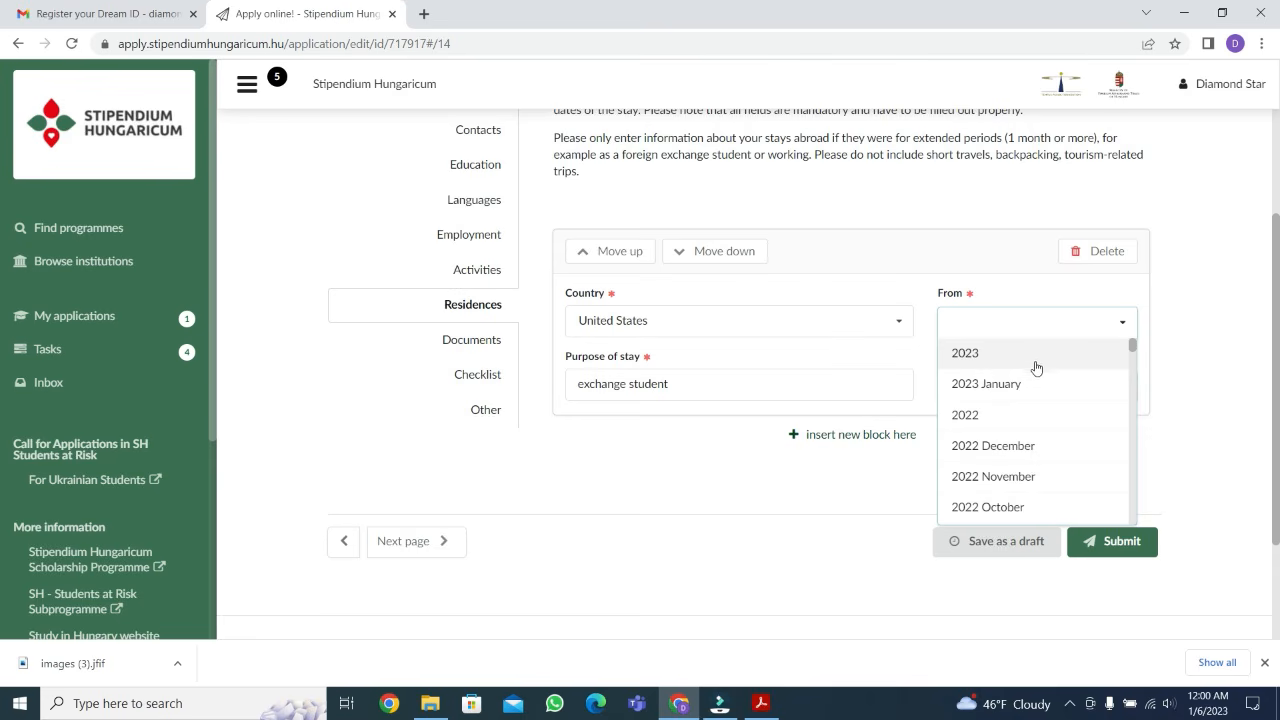
click(943, 362)
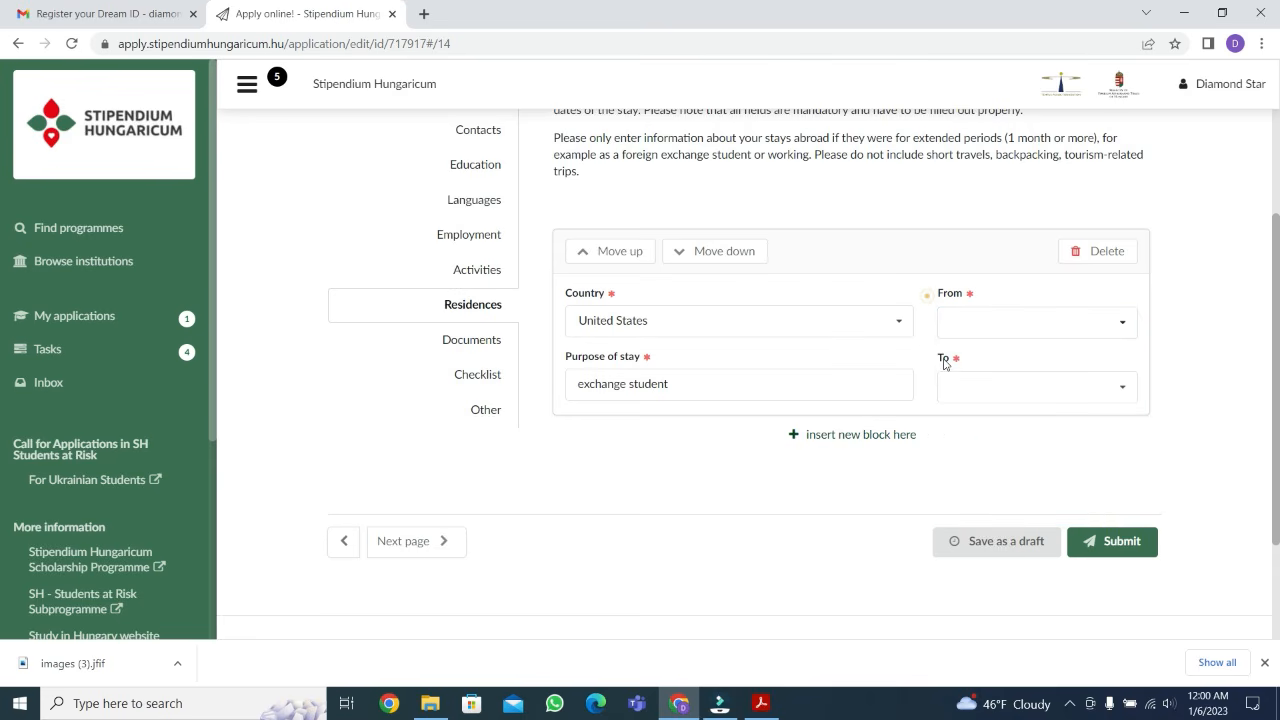
Look over the end date and purpose fields of the United States residence block
click(1010, 387)
click(914, 477)
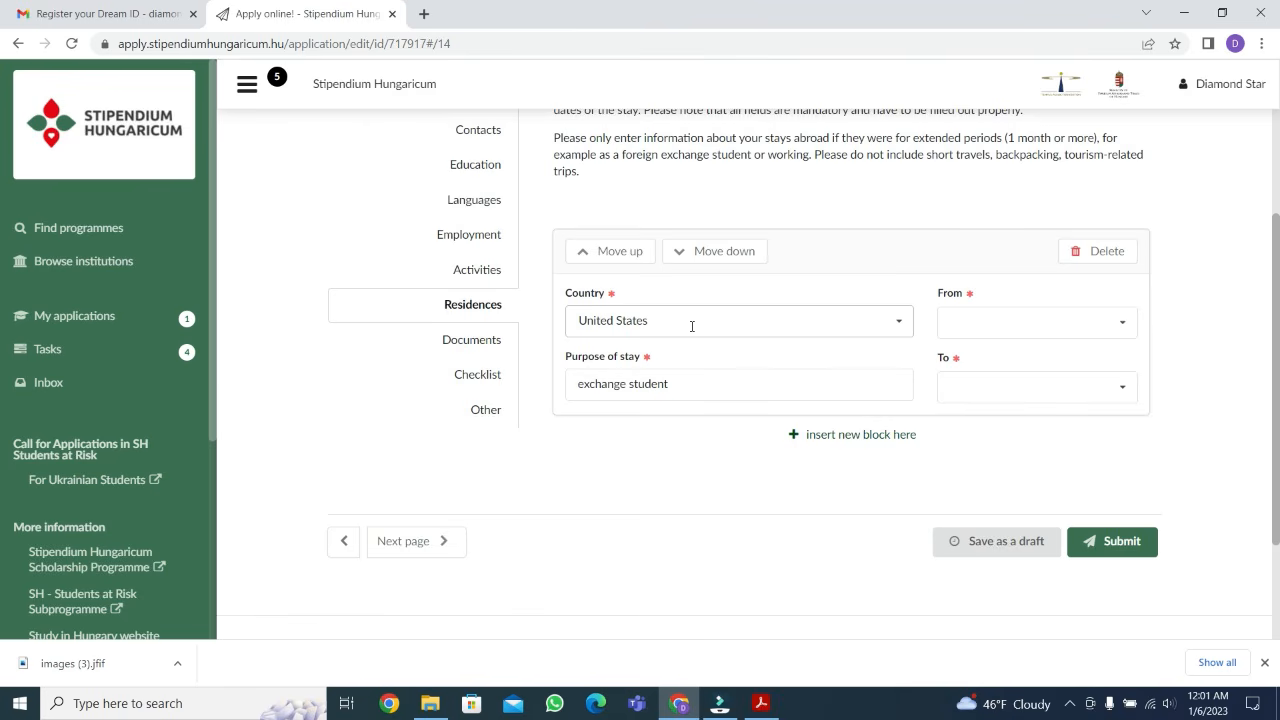
click(727, 387)
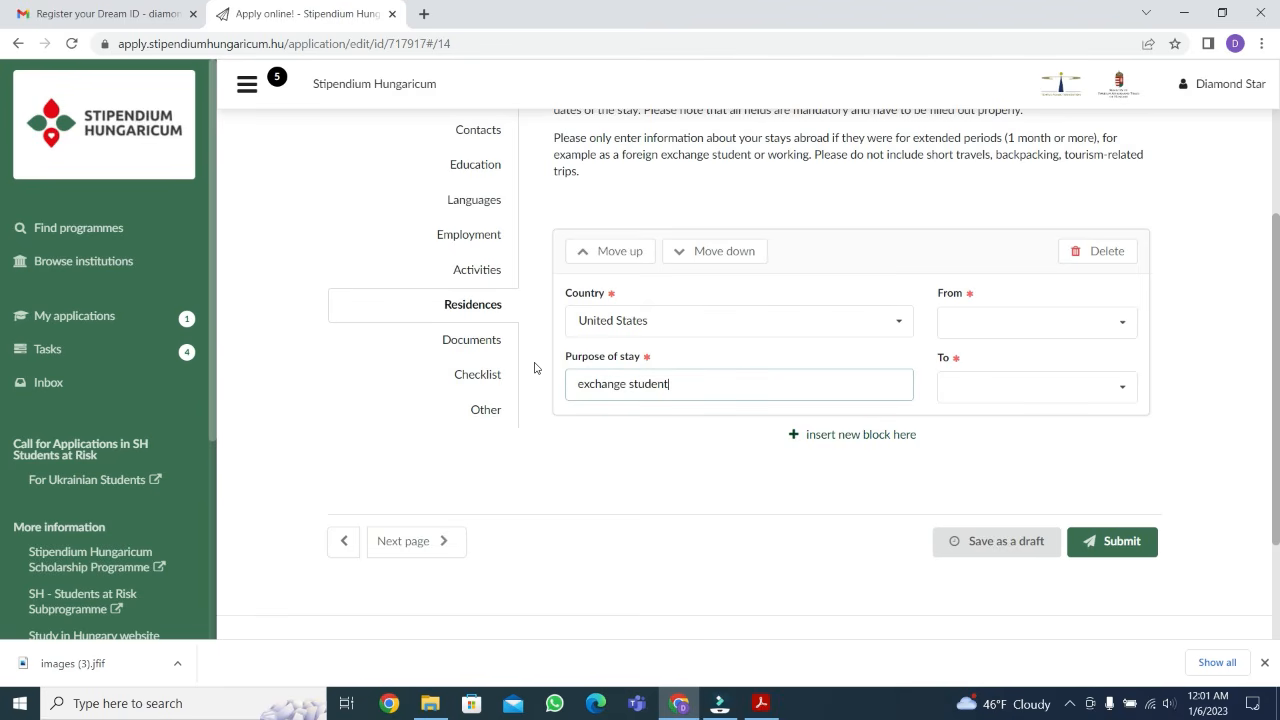
Open the Documents page of the application and read its upload requirements and file limits
click(471, 340)
scroll(673, 351, down, 4)
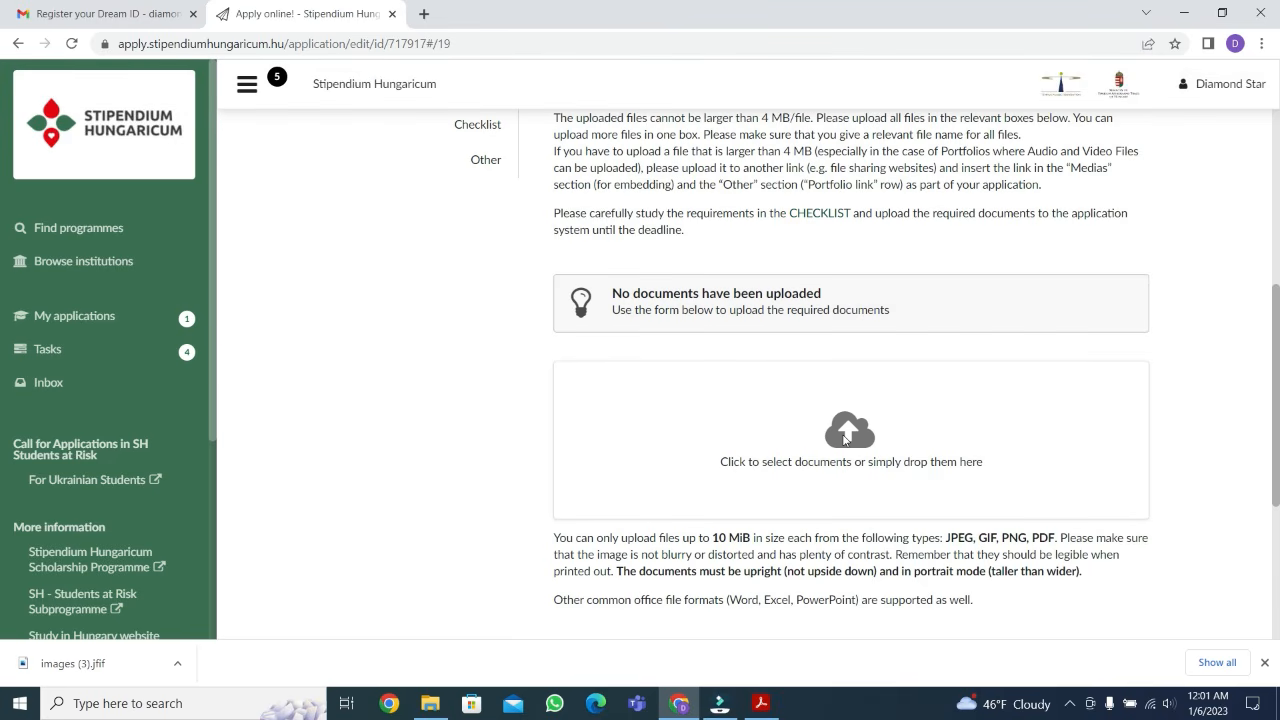
scroll(845, 438, up, 1)
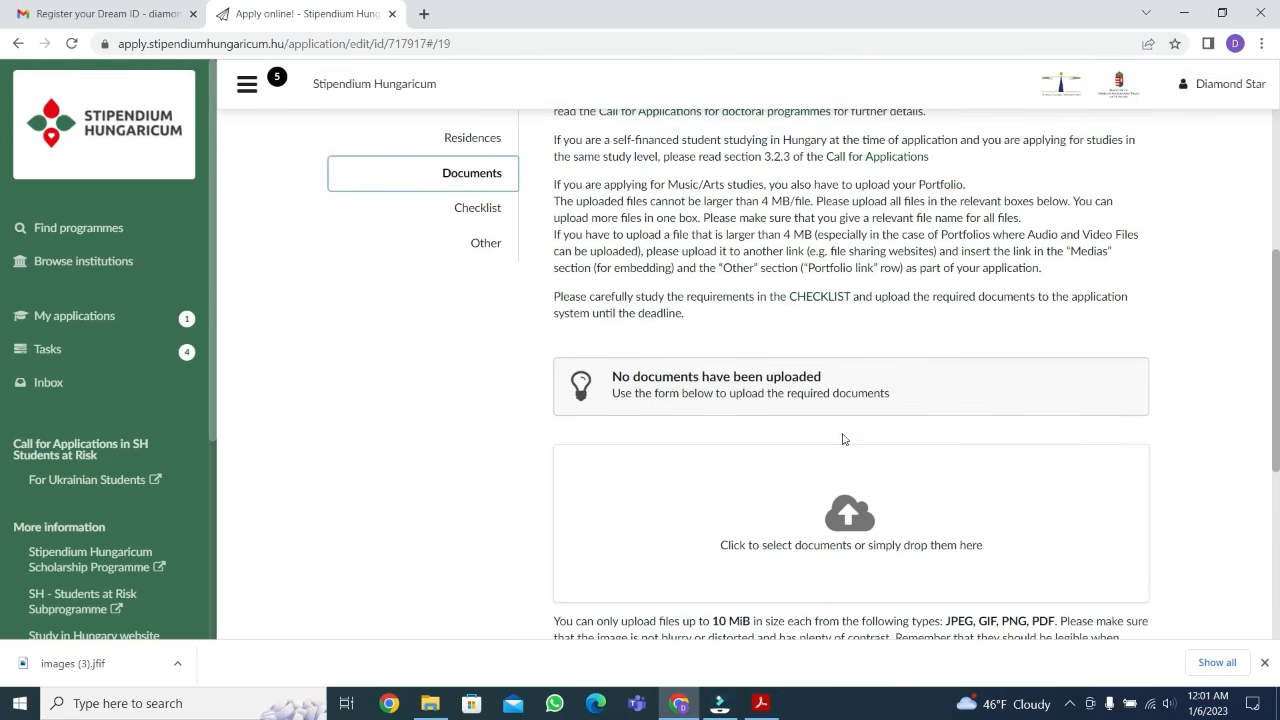
scroll(842, 438, up, 1)
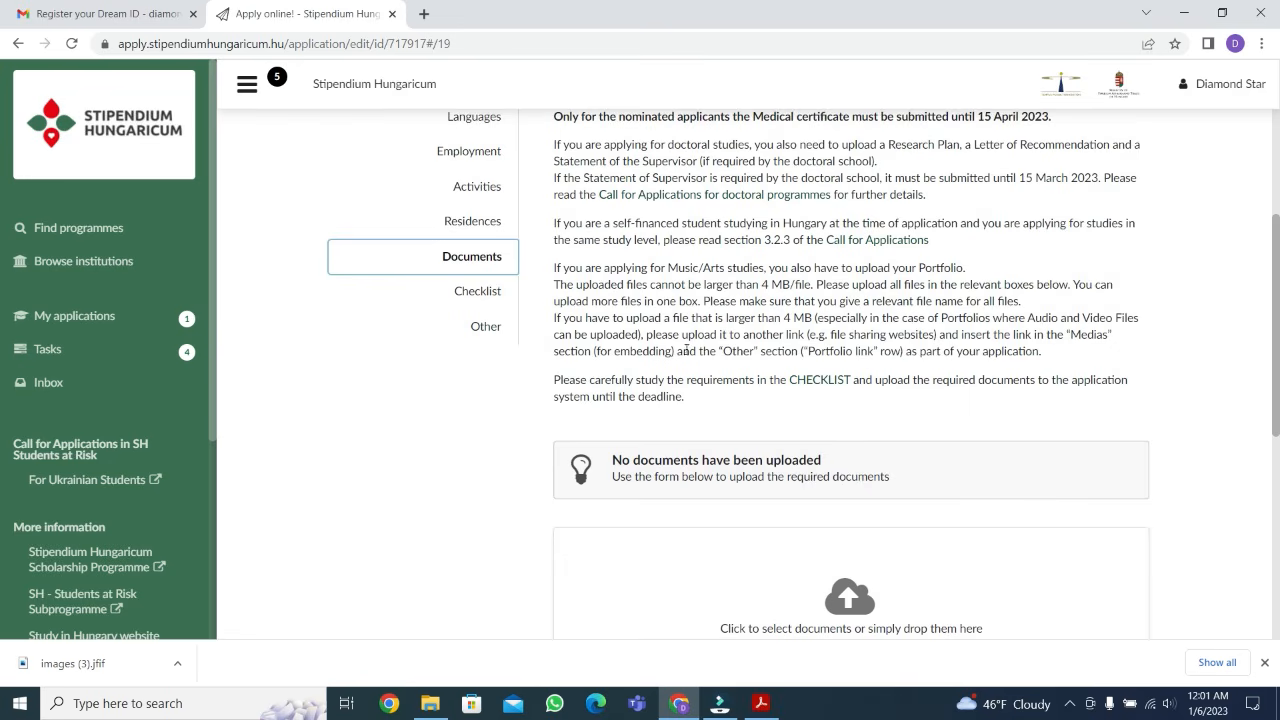
scroll(780, 370, up, 1)
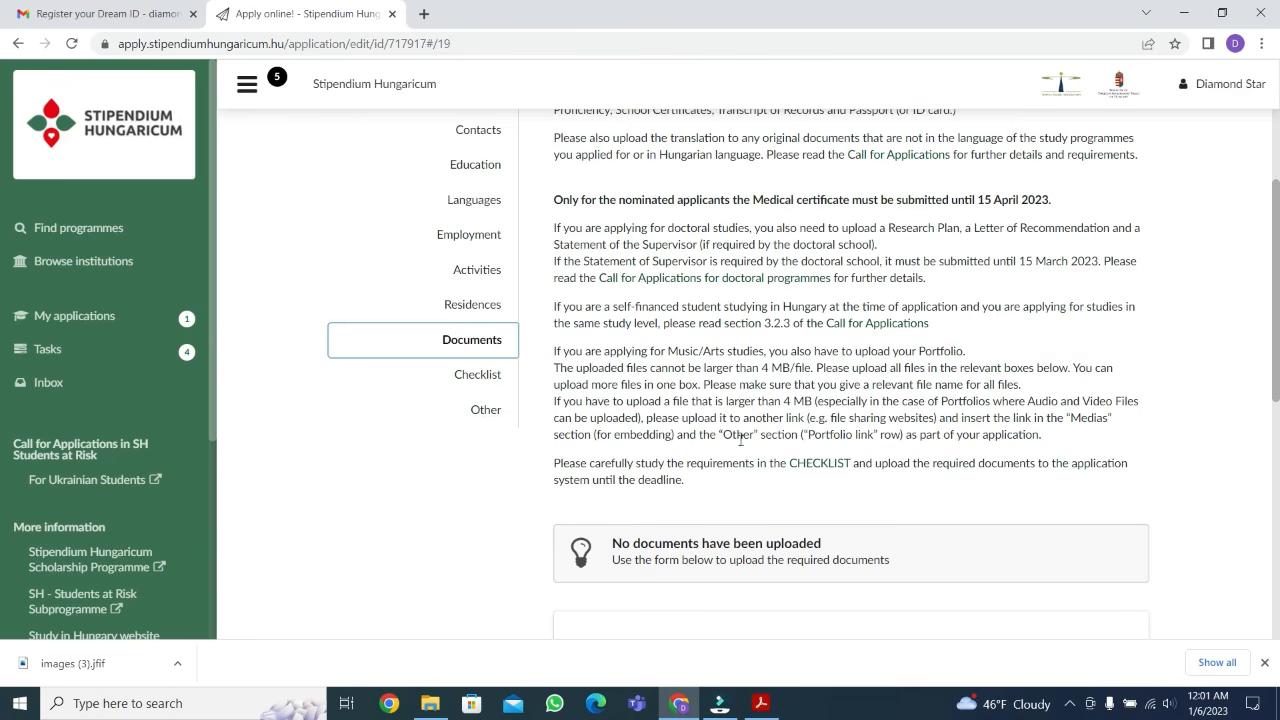
scroll(760, 434, down, 2)
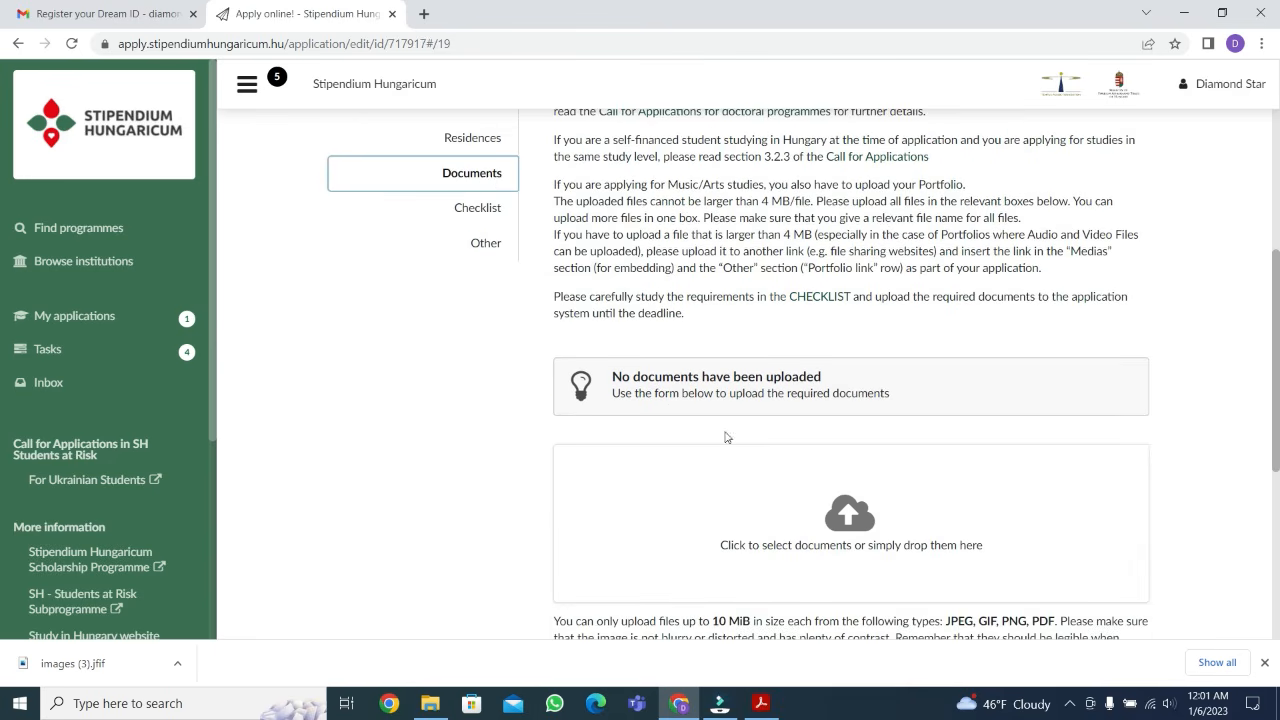
On the Checklist page, try to set the foreign language proficiency proof to "I have uploaded the original and the translation" and close the item
click(462, 208)
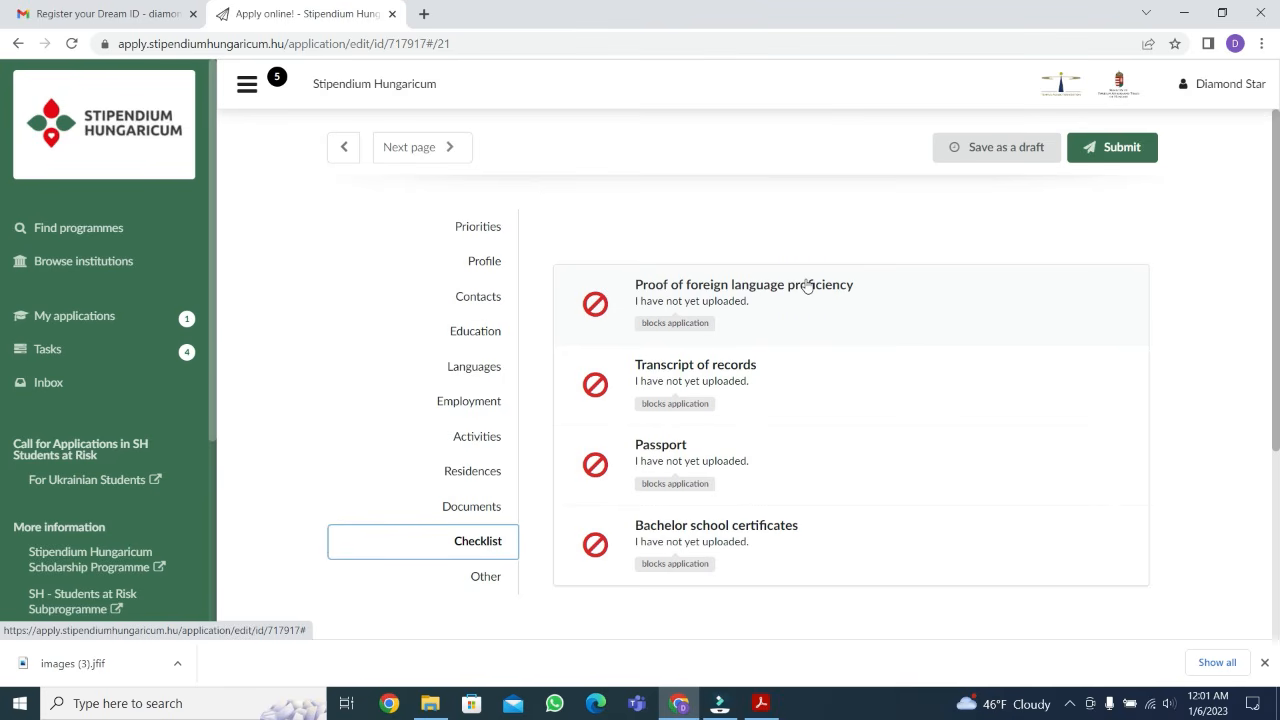
scroll(676, 264, down, 3)
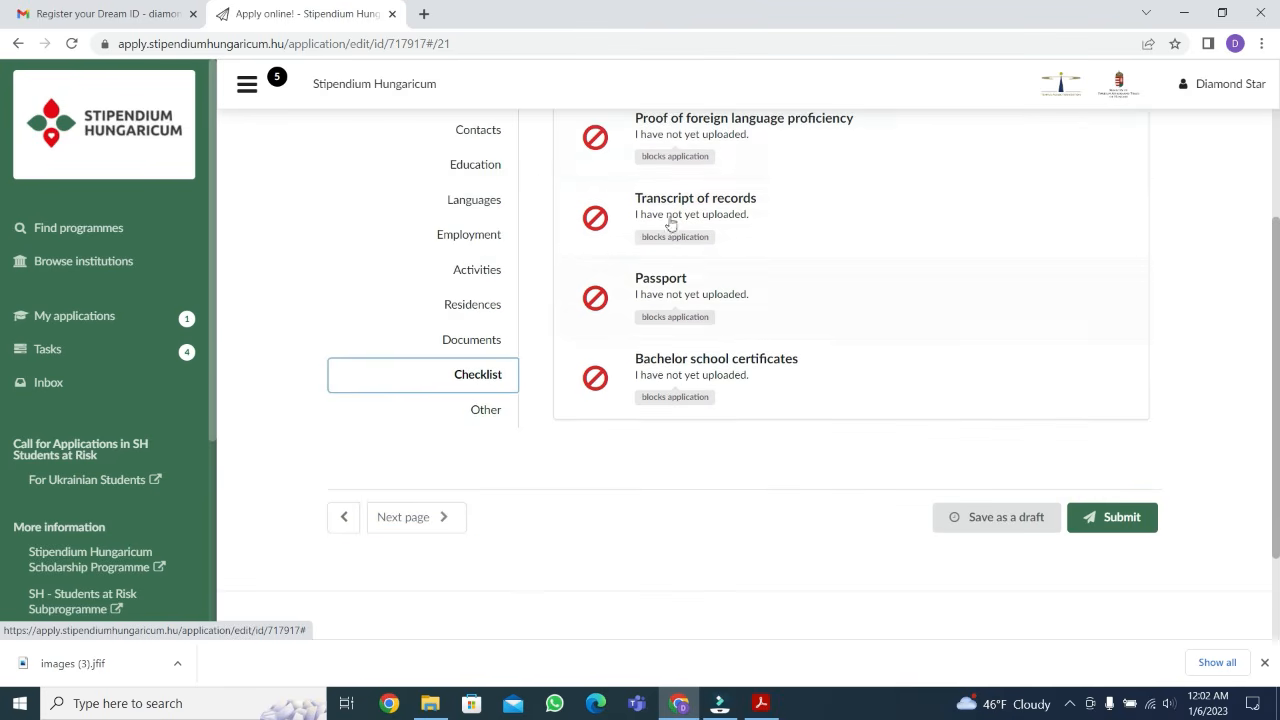
click(743, 157)
click(605, 345)
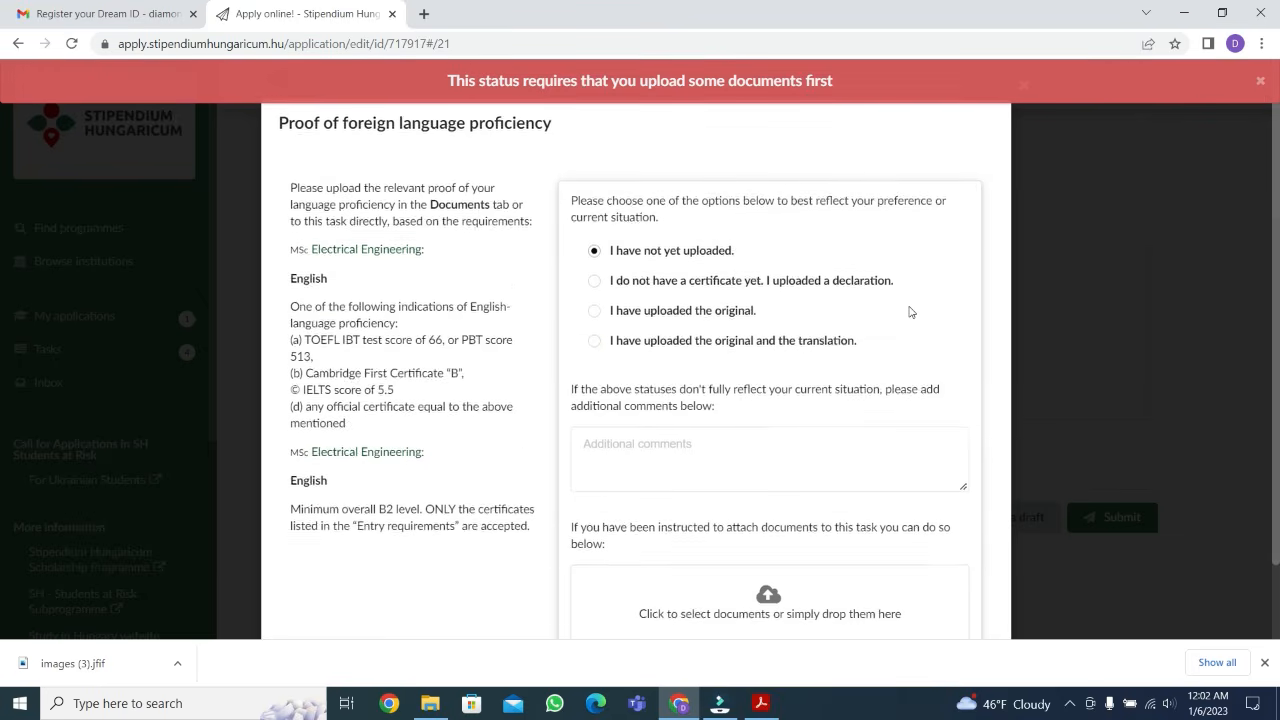
scroll(909, 312, down, 2)
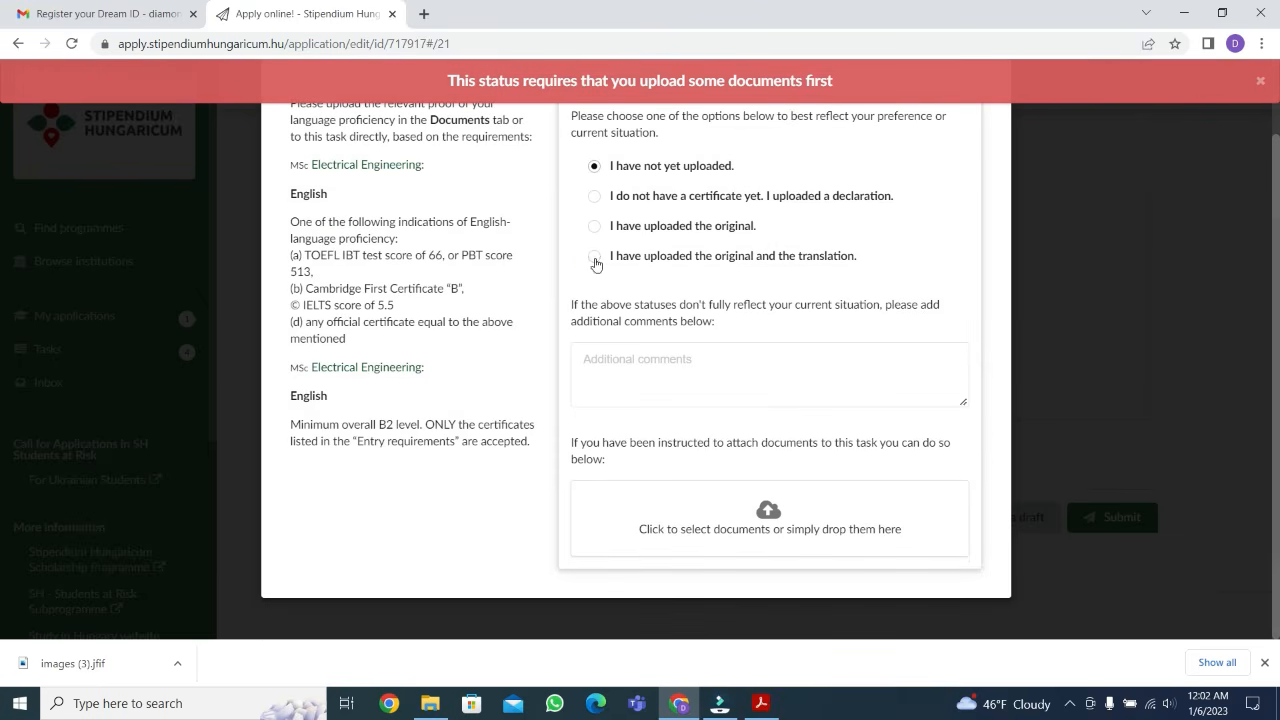
click(595, 258)
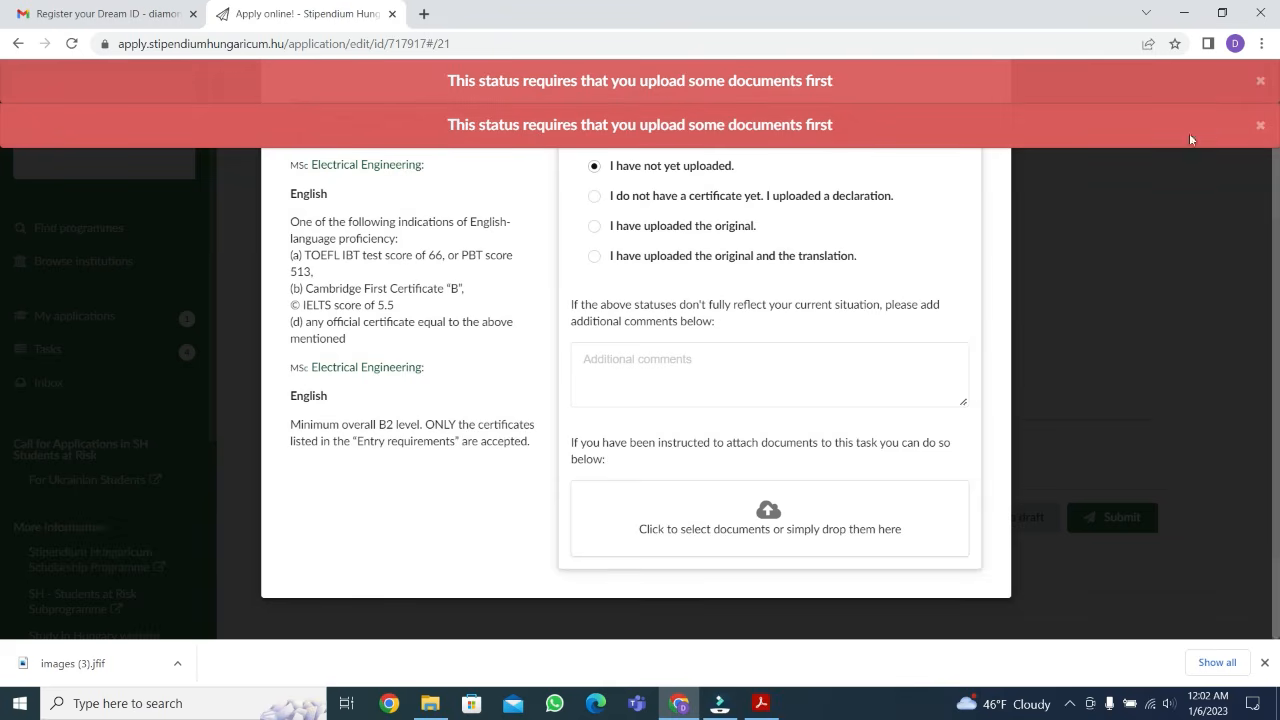
click(1259, 125)
click(1259, 81)
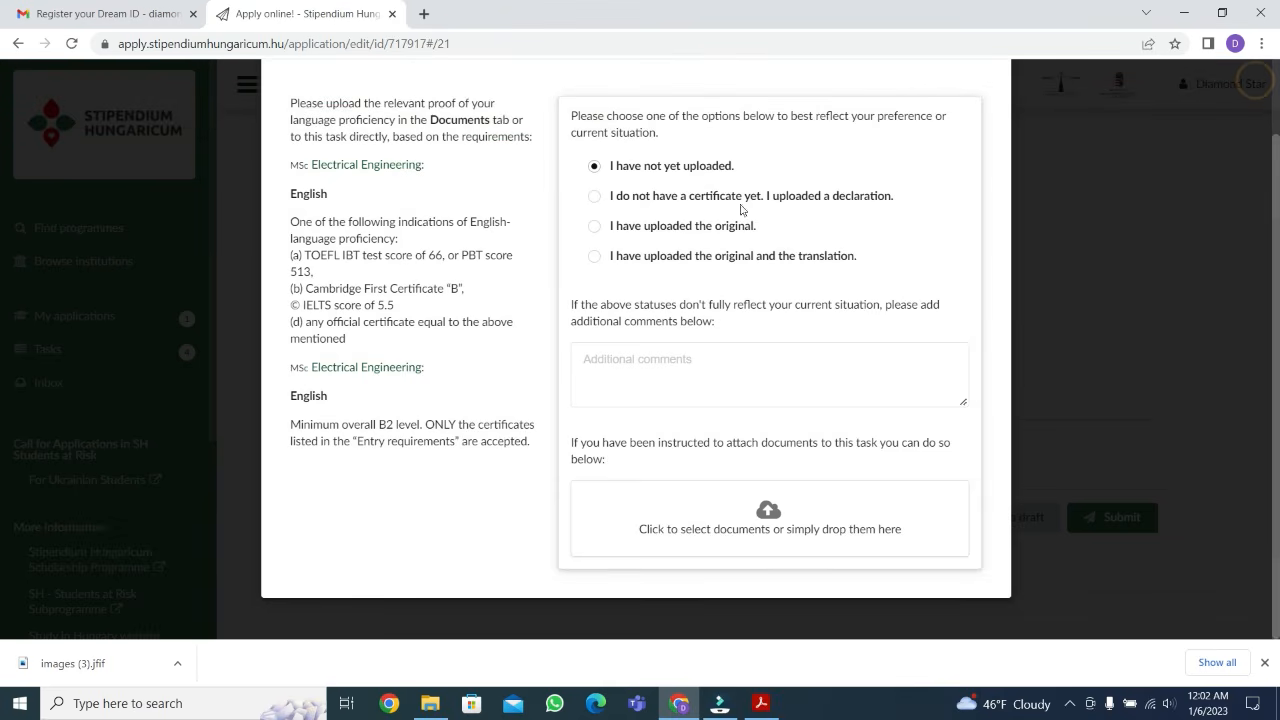
scroll(727, 213, up, 1)
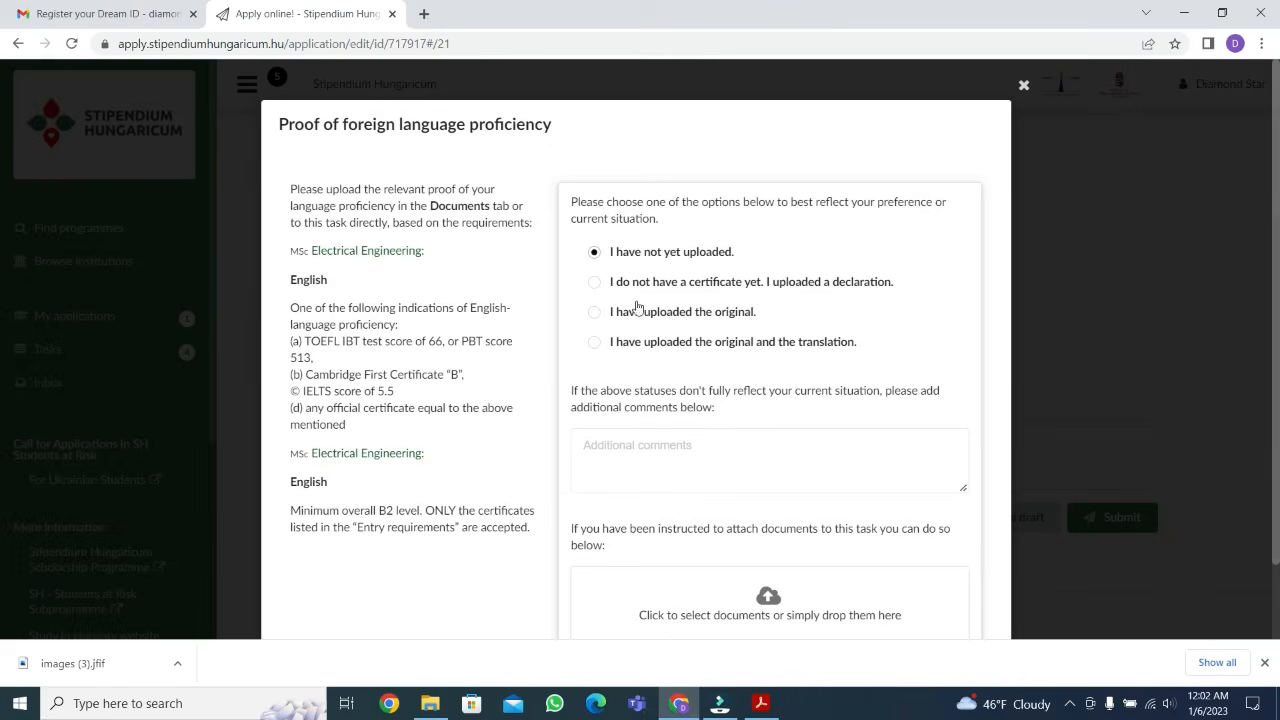
click(1024, 85)
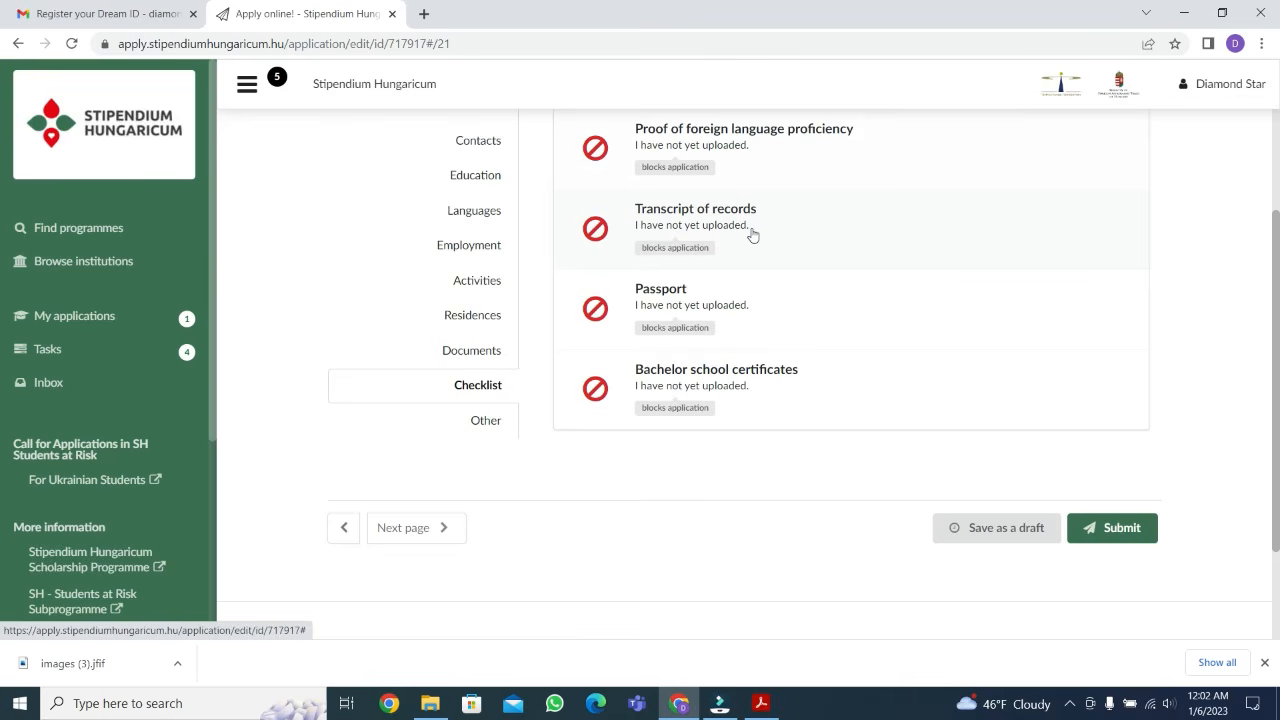
Look over the required checklist items and go to the Other page, leaving the medical info empty
scroll(734, 262, up, 2)
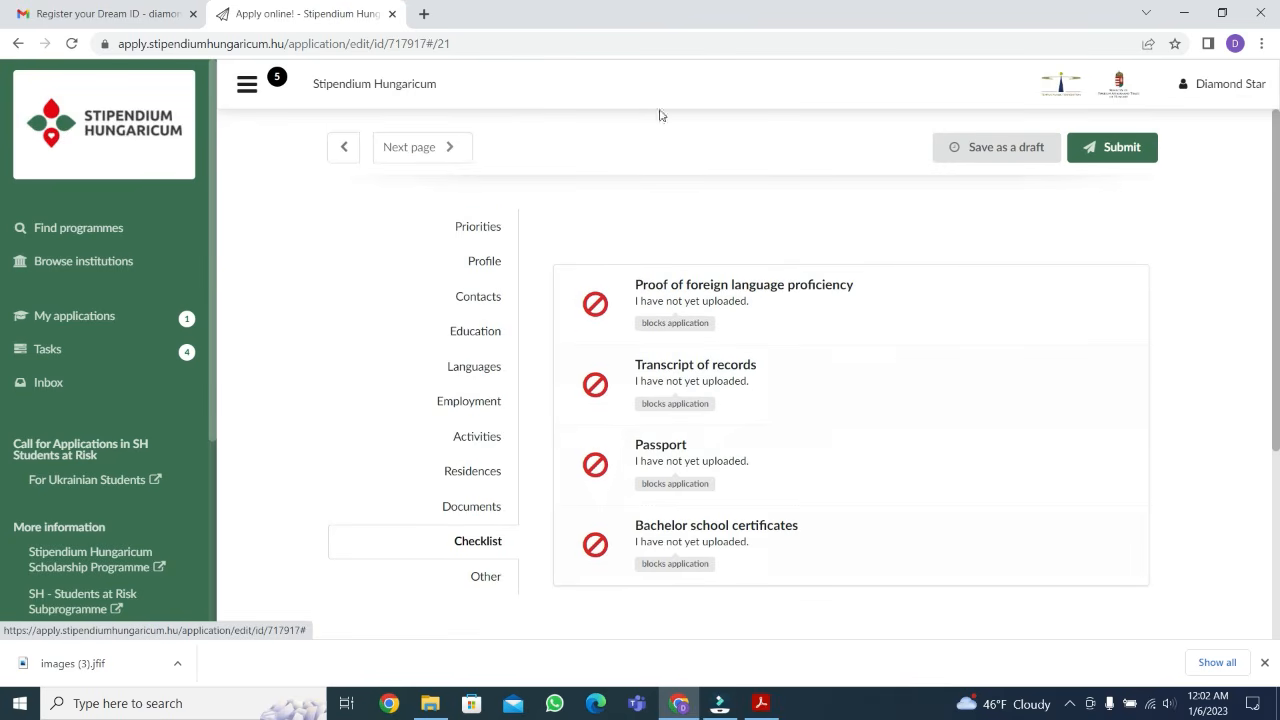
scroll(777, 317, down, 1)
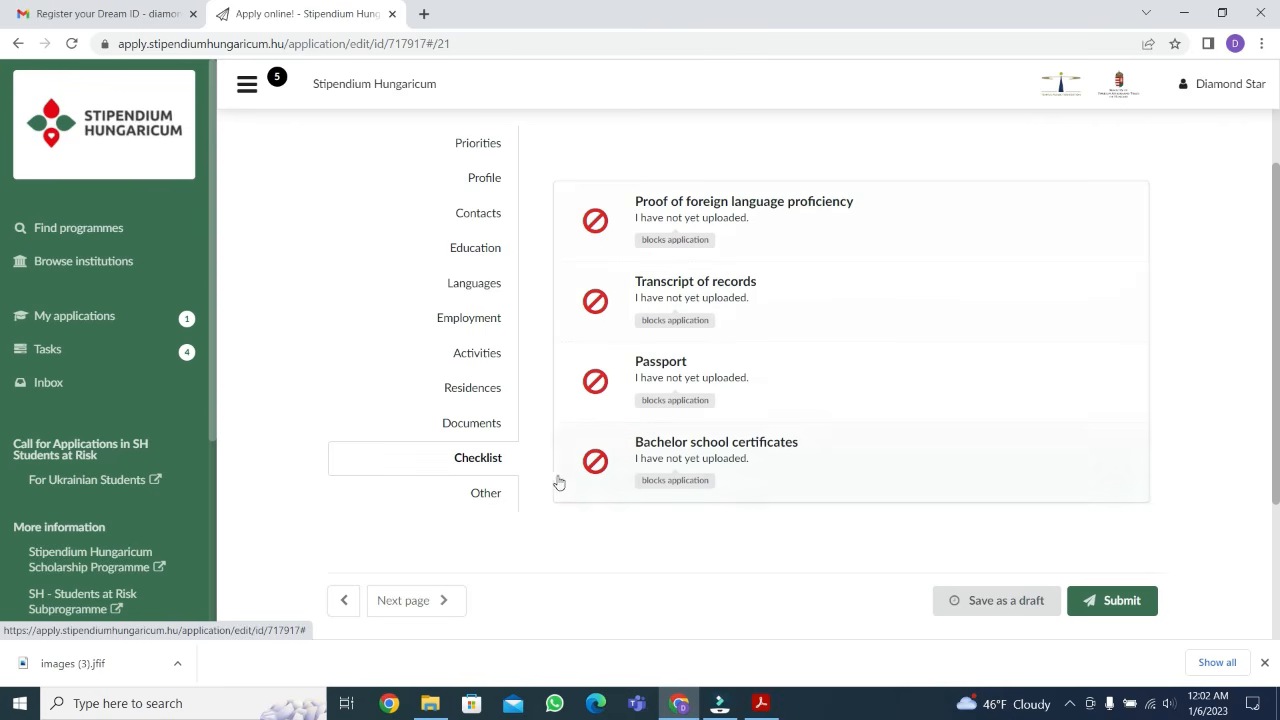
click(485, 497)
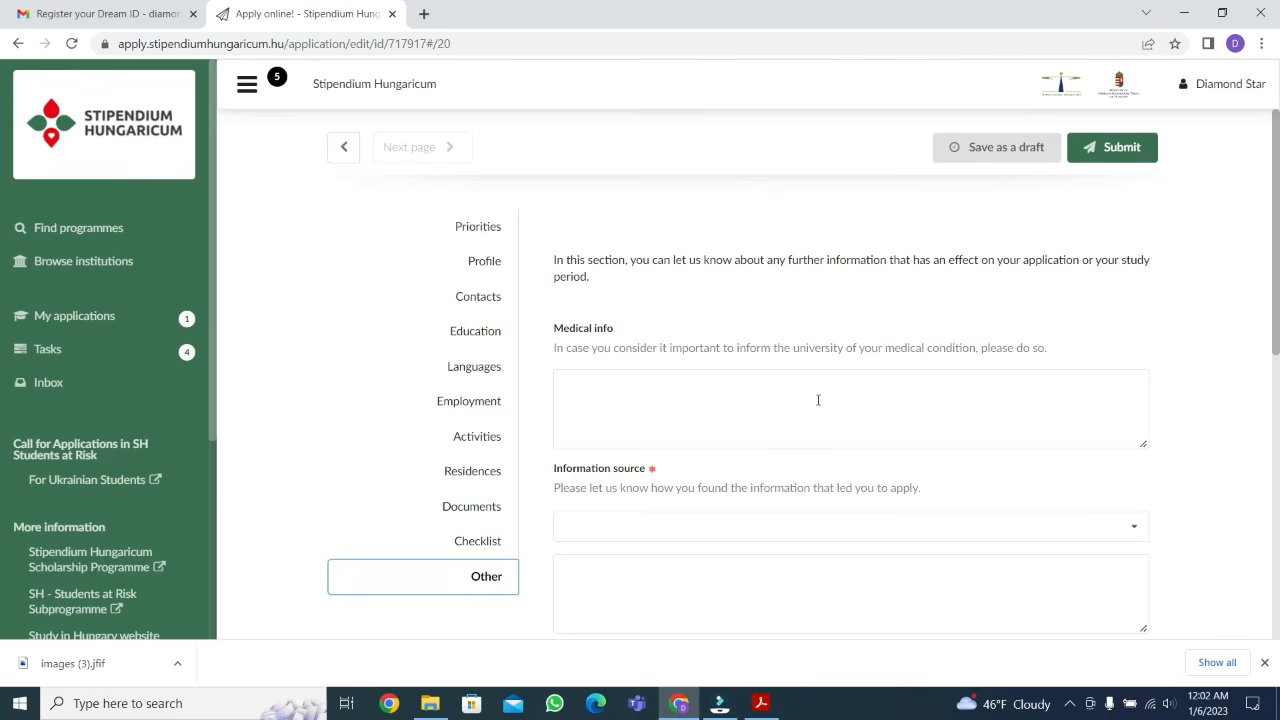
click(626, 391)
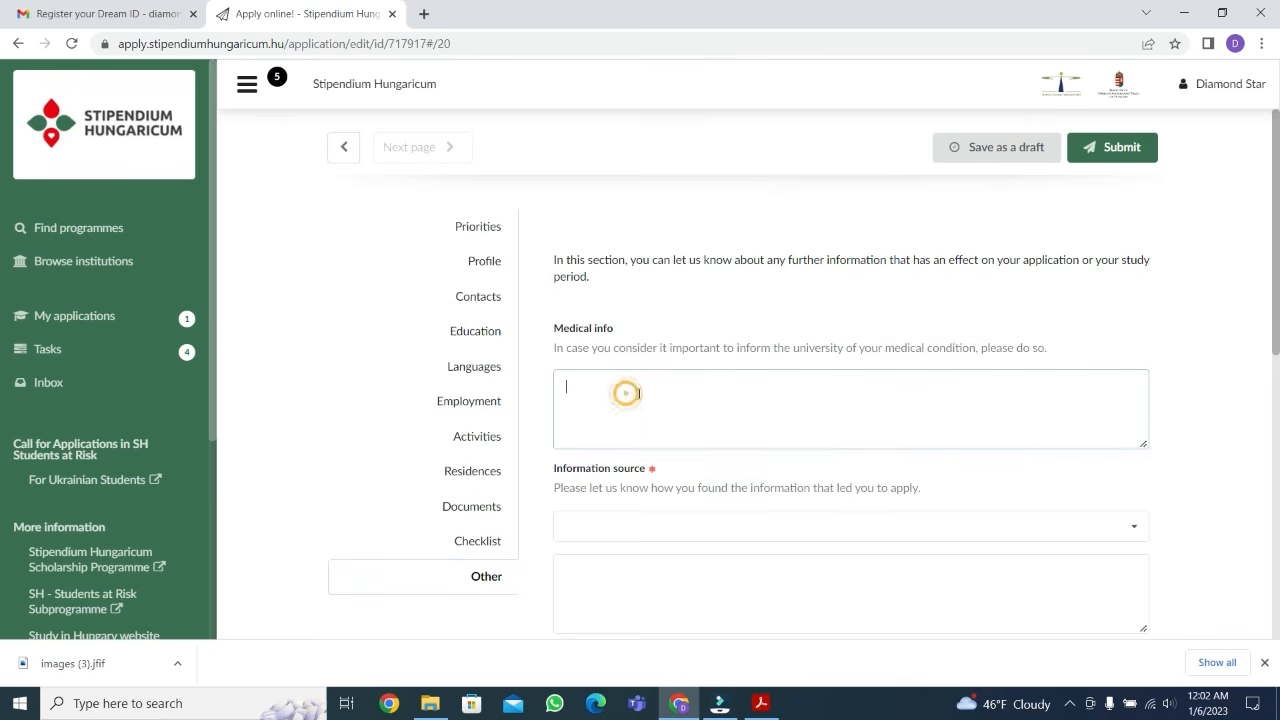
scroll(714, 349, down, 1)
scroll(714, 349, down, 2)
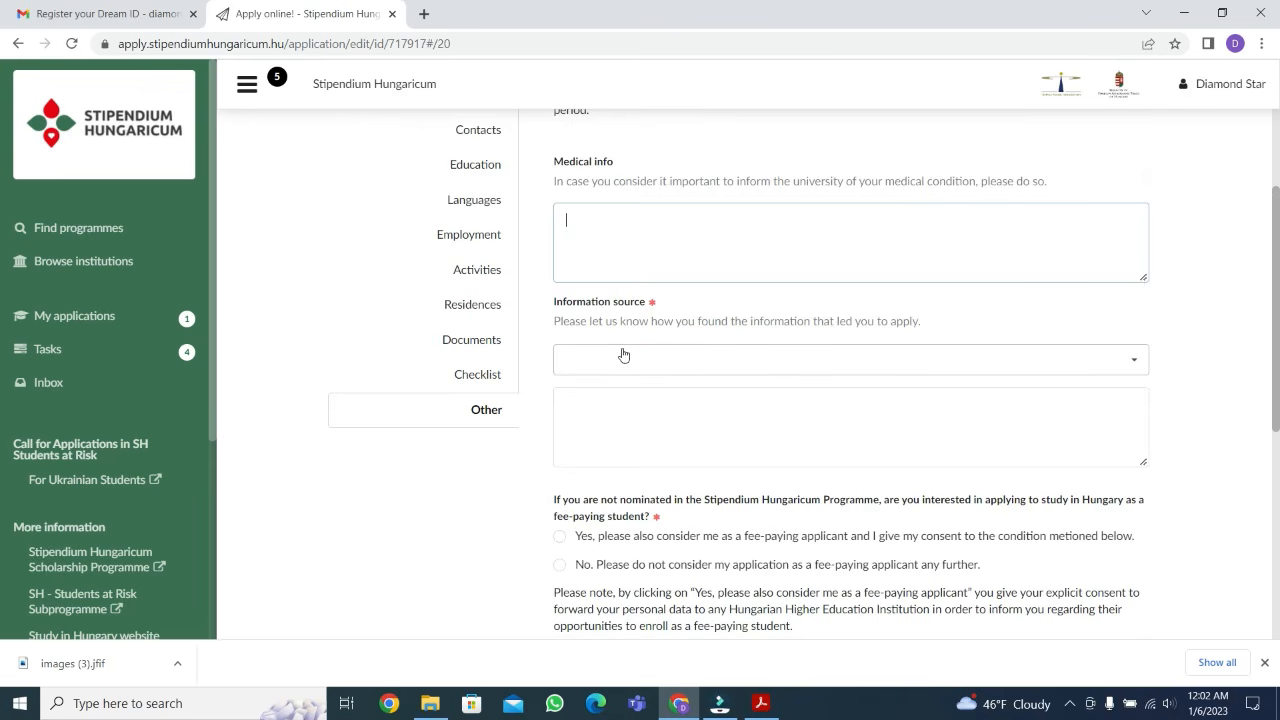
Set the information source to Friend or Family and answer No to being considered as a fee-paying applicant
click(666, 366)
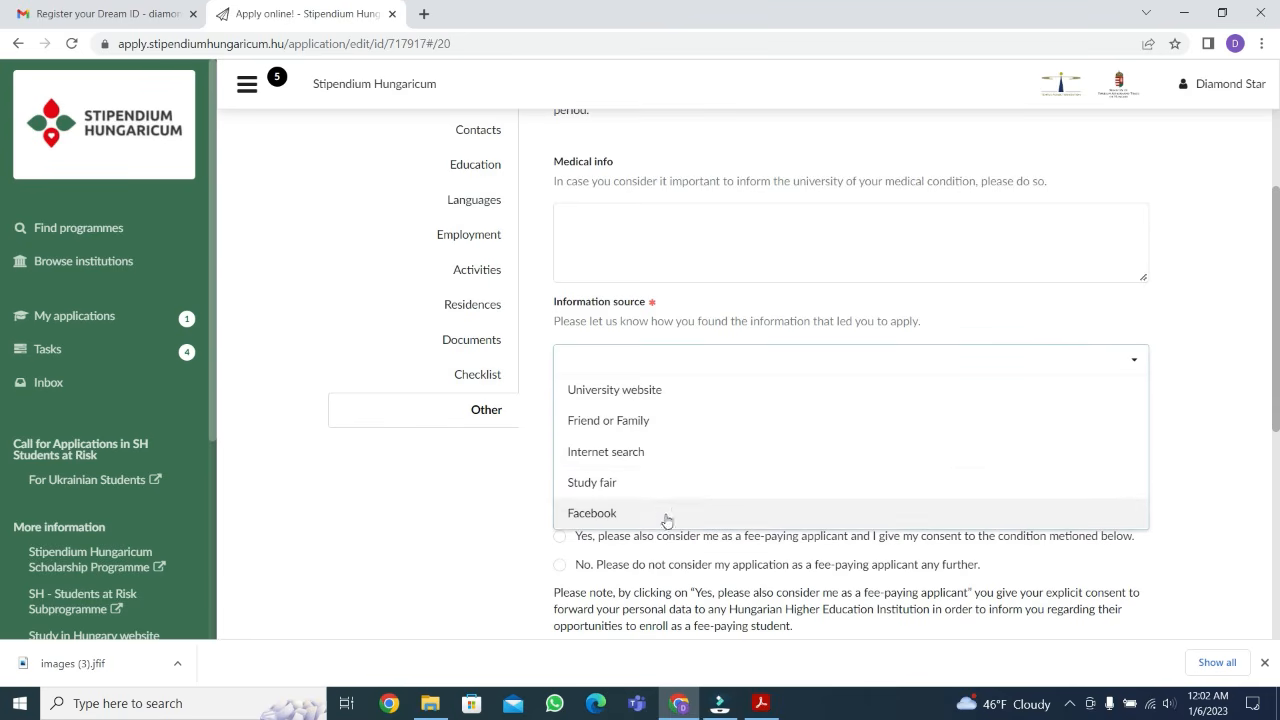
click(666, 429)
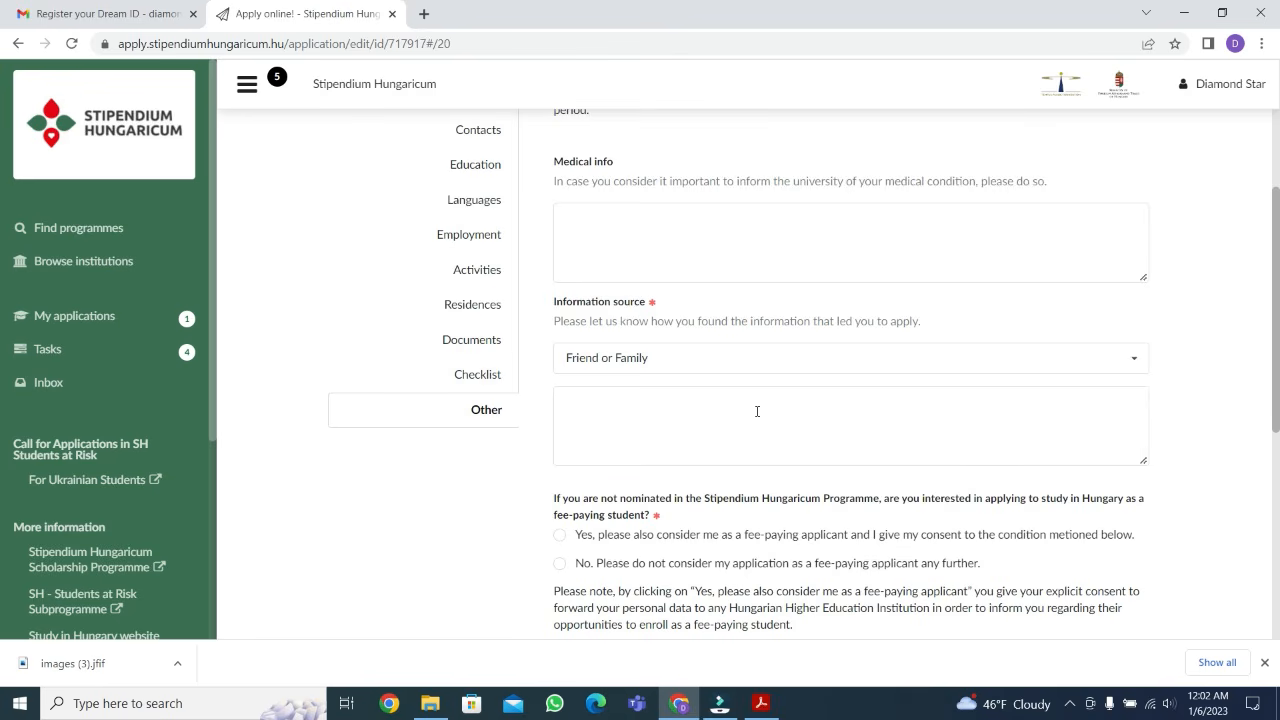
click(757, 411)
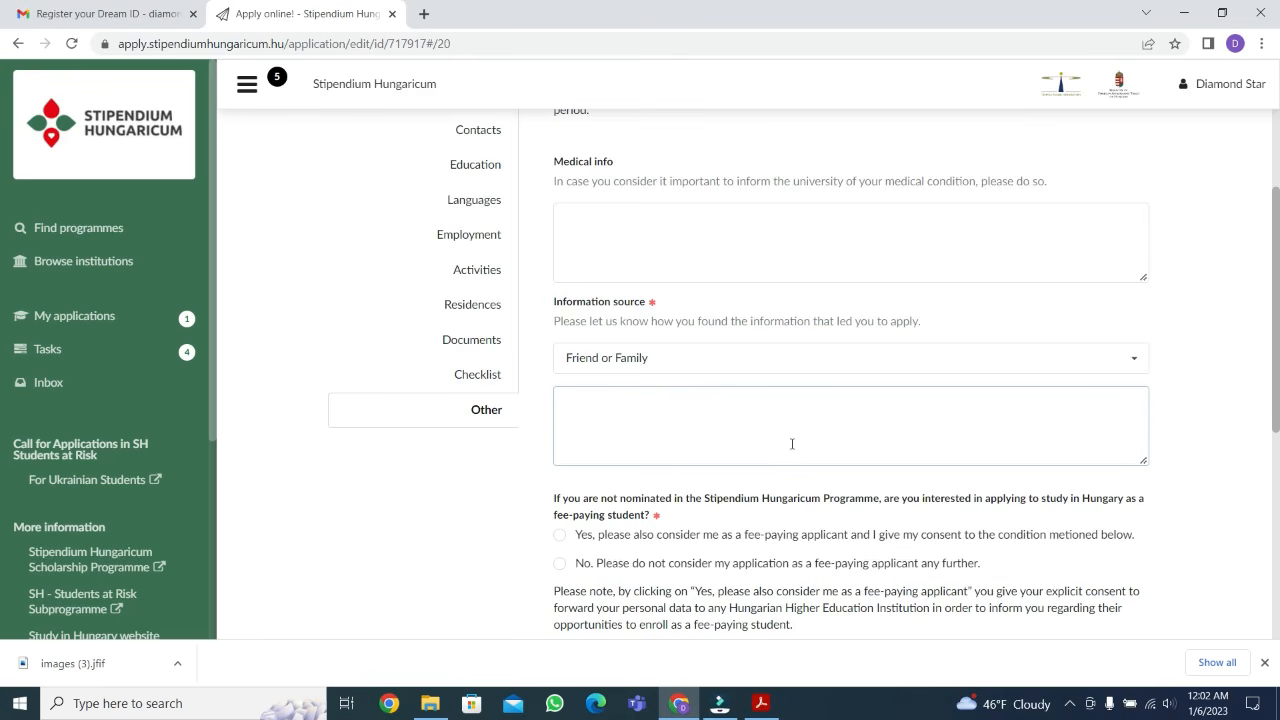
scroll(760, 430, down, 2)
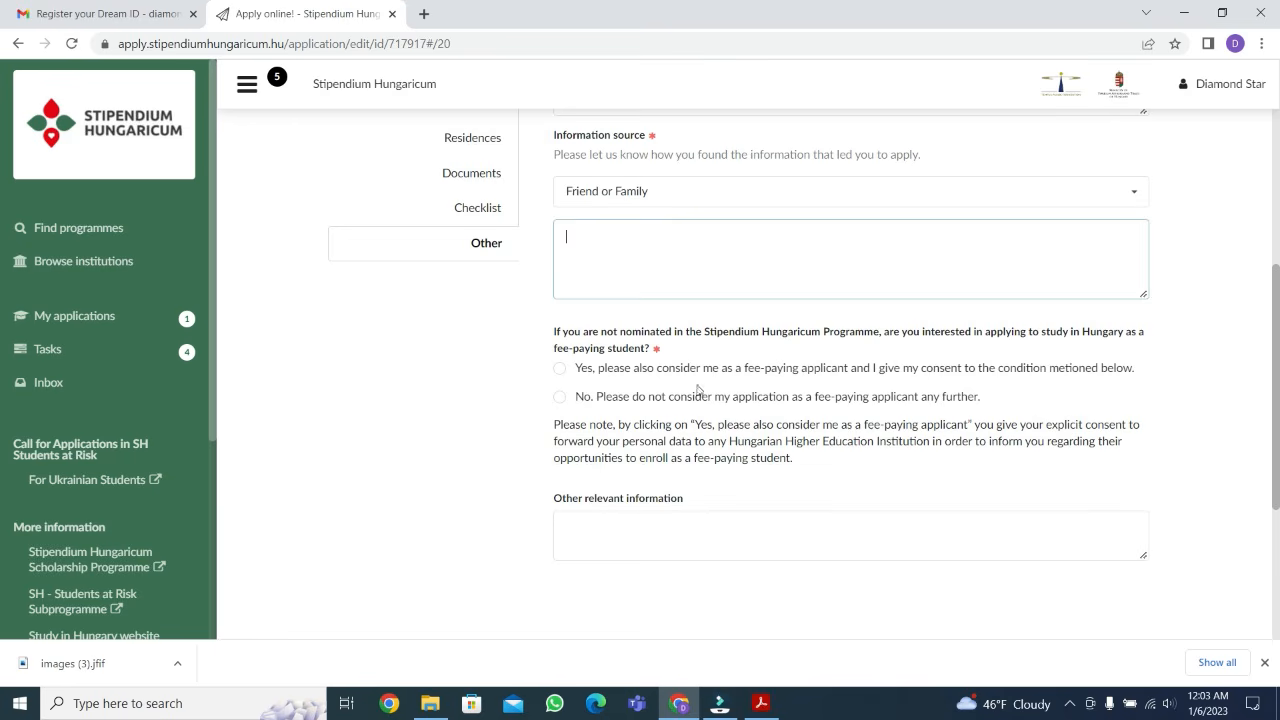
click(560, 398)
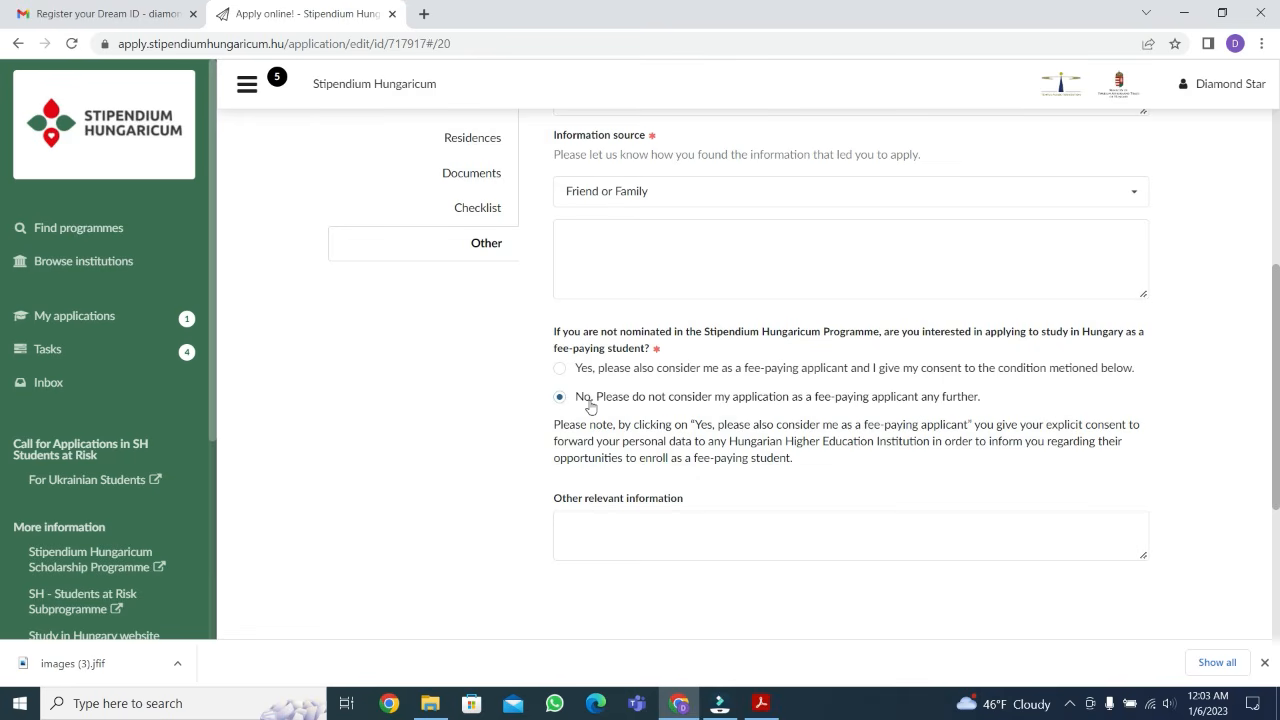
scroll(590, 408, down, 1)
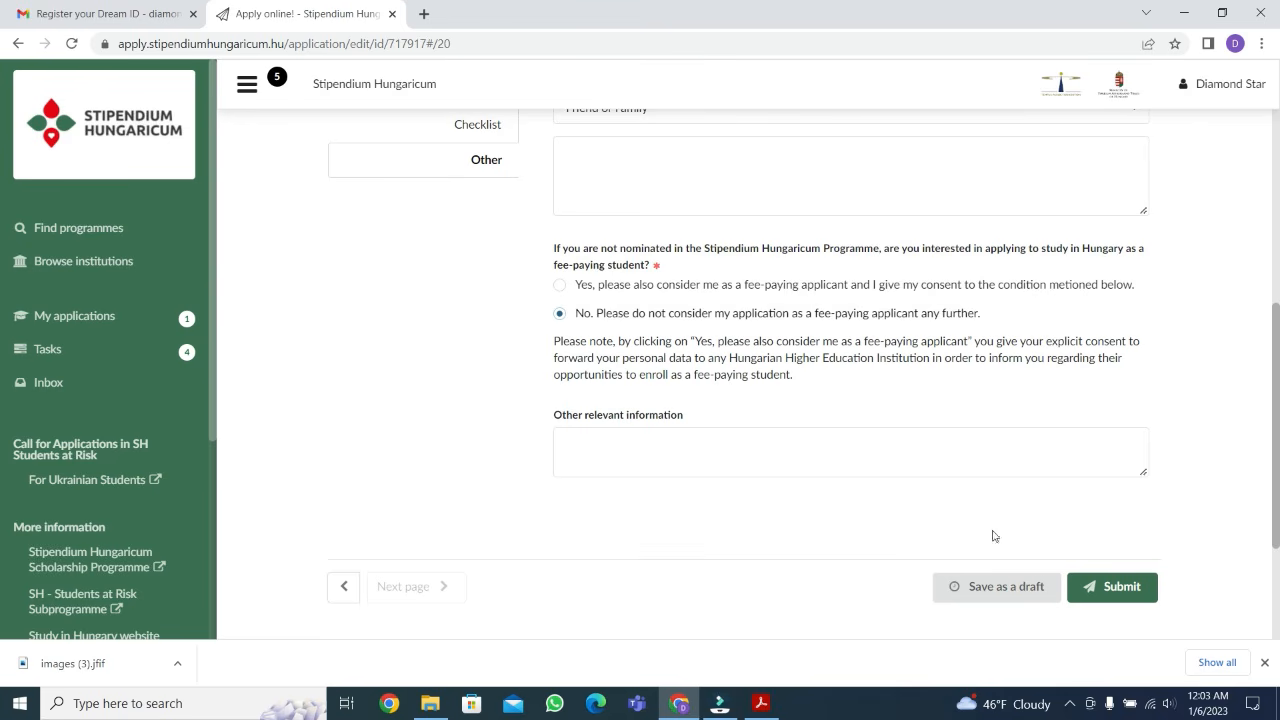
Try to submit the application and save it as a draft
click(1122, 588)
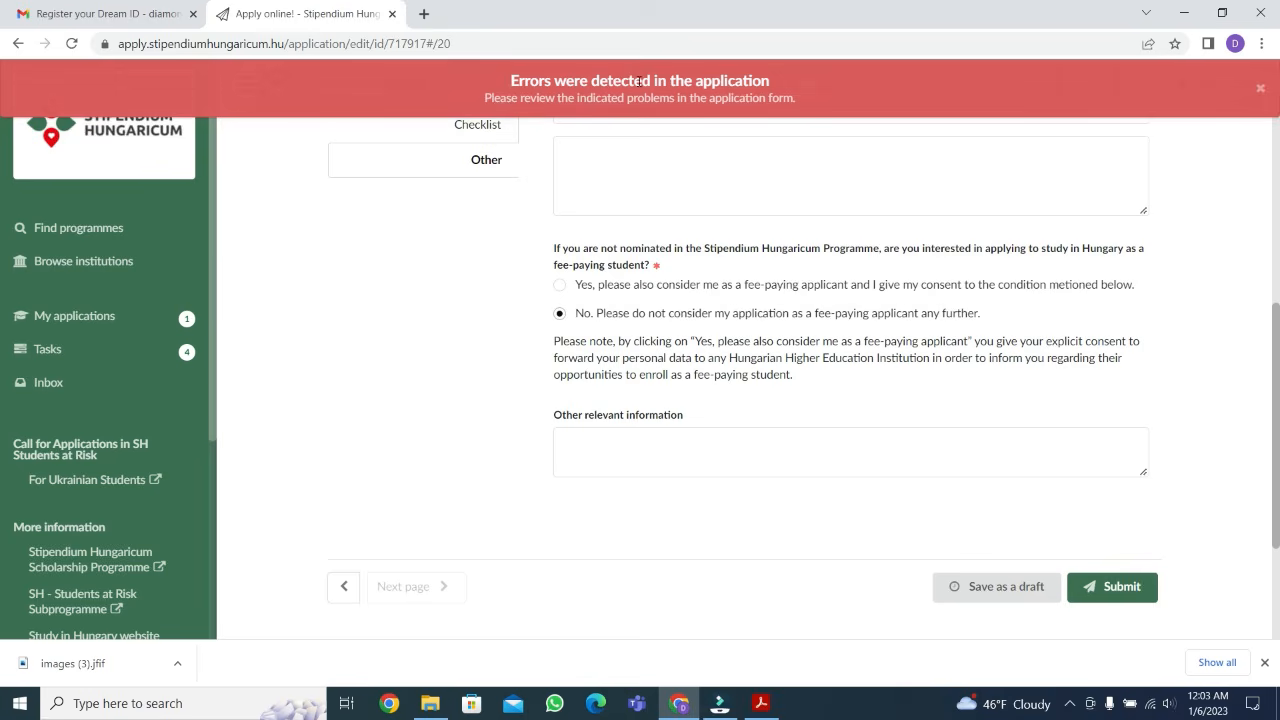
scroll(718, 377, up, 5)
scroll(886, 386, down, 5)
click(988, 590)
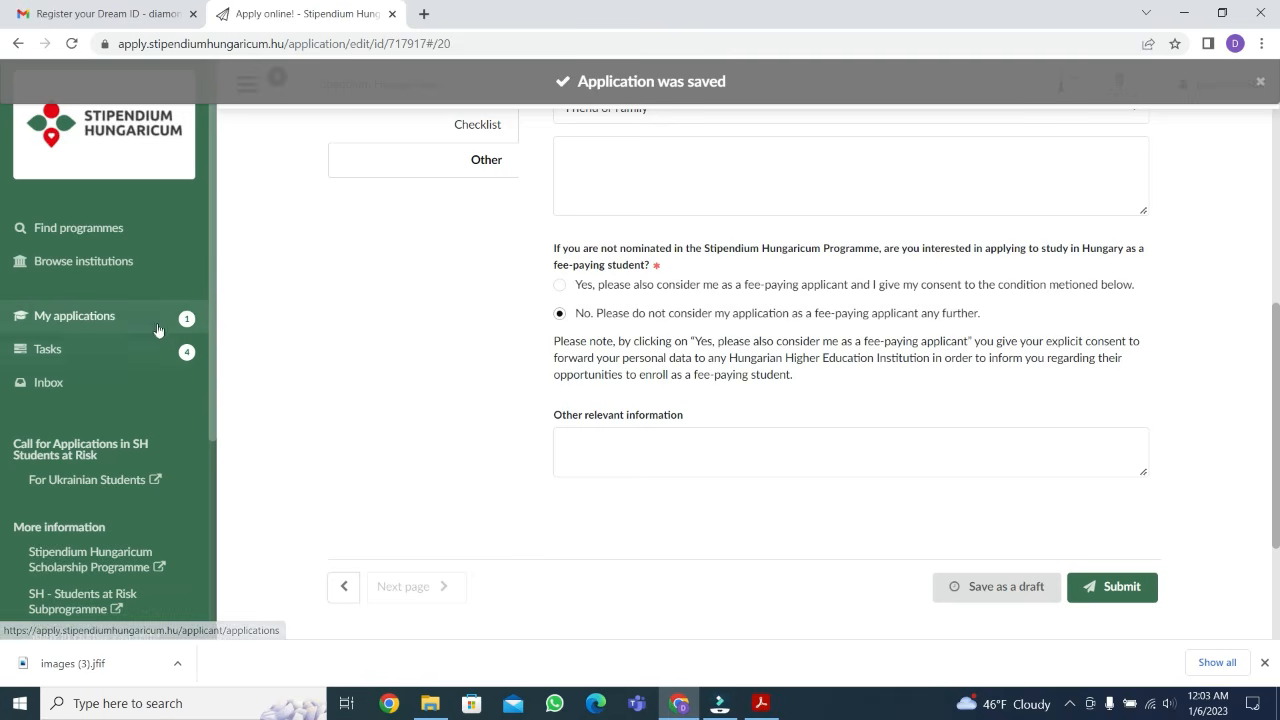
Check the outstanding tasks and the application's status under My applications, and reopen the application for editing
click(78, 356)
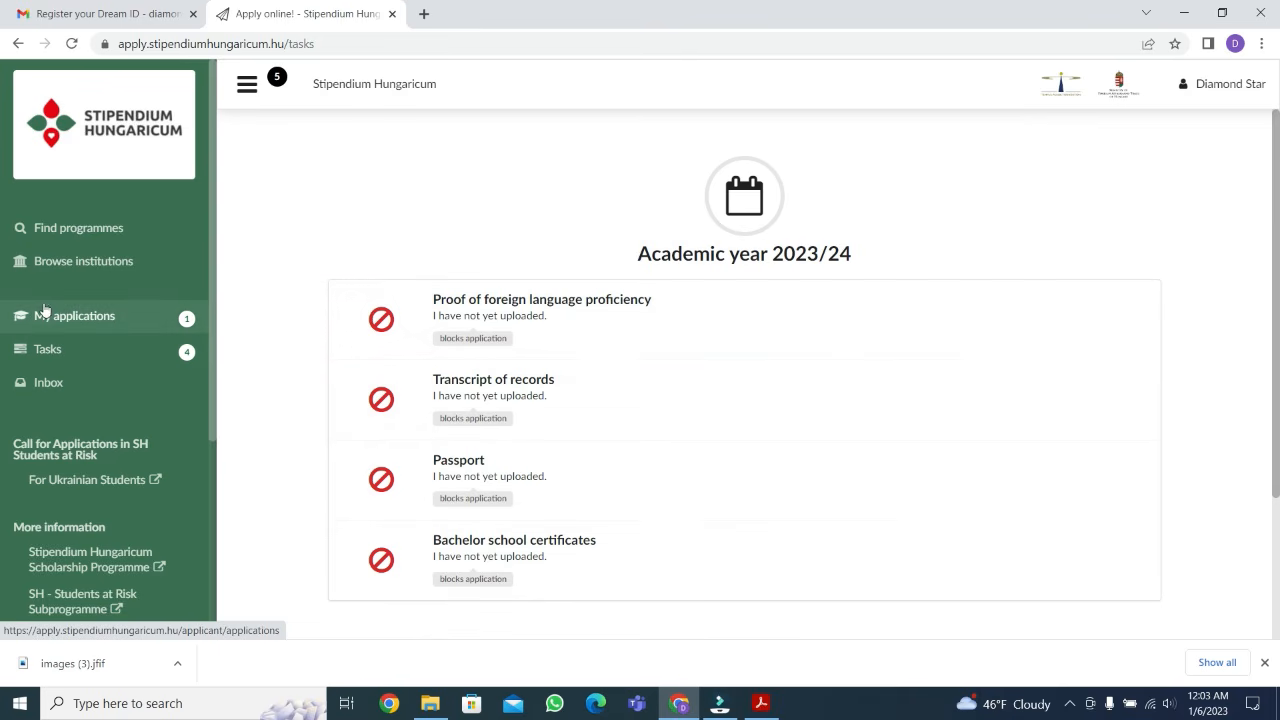
click(50, 320)
scroll(994, 320, down, 3)
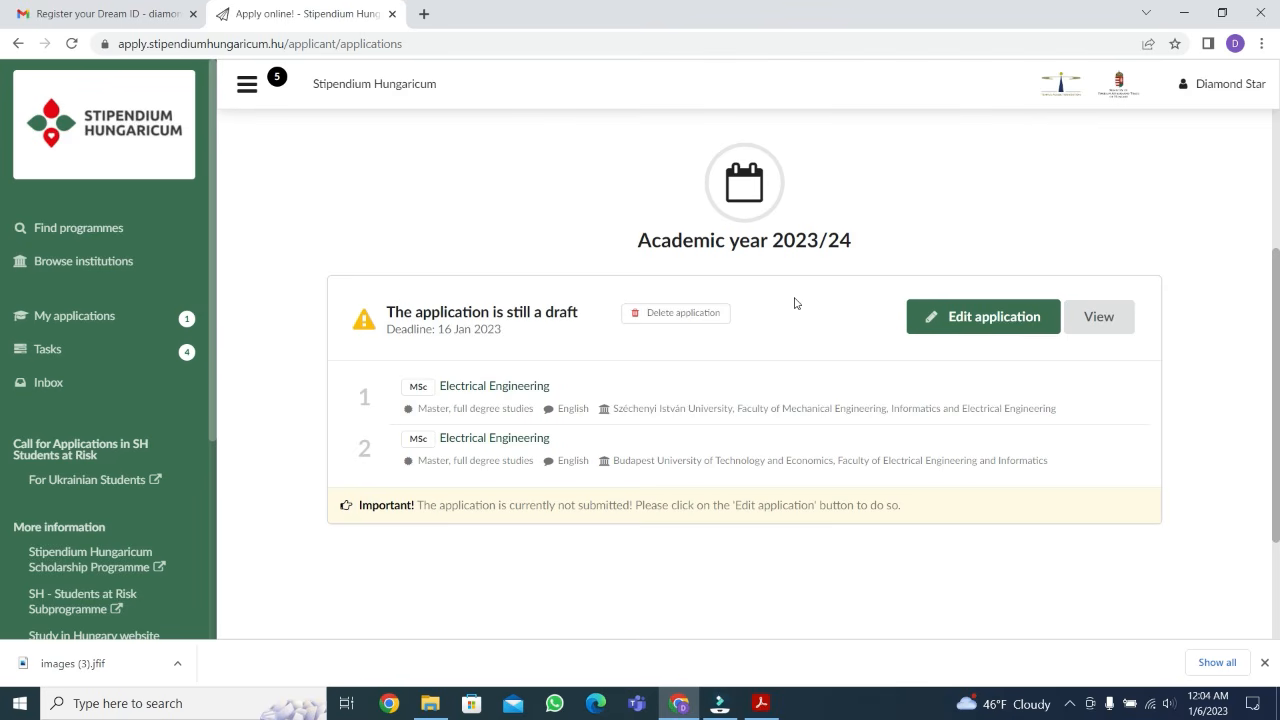
click(951, 316)
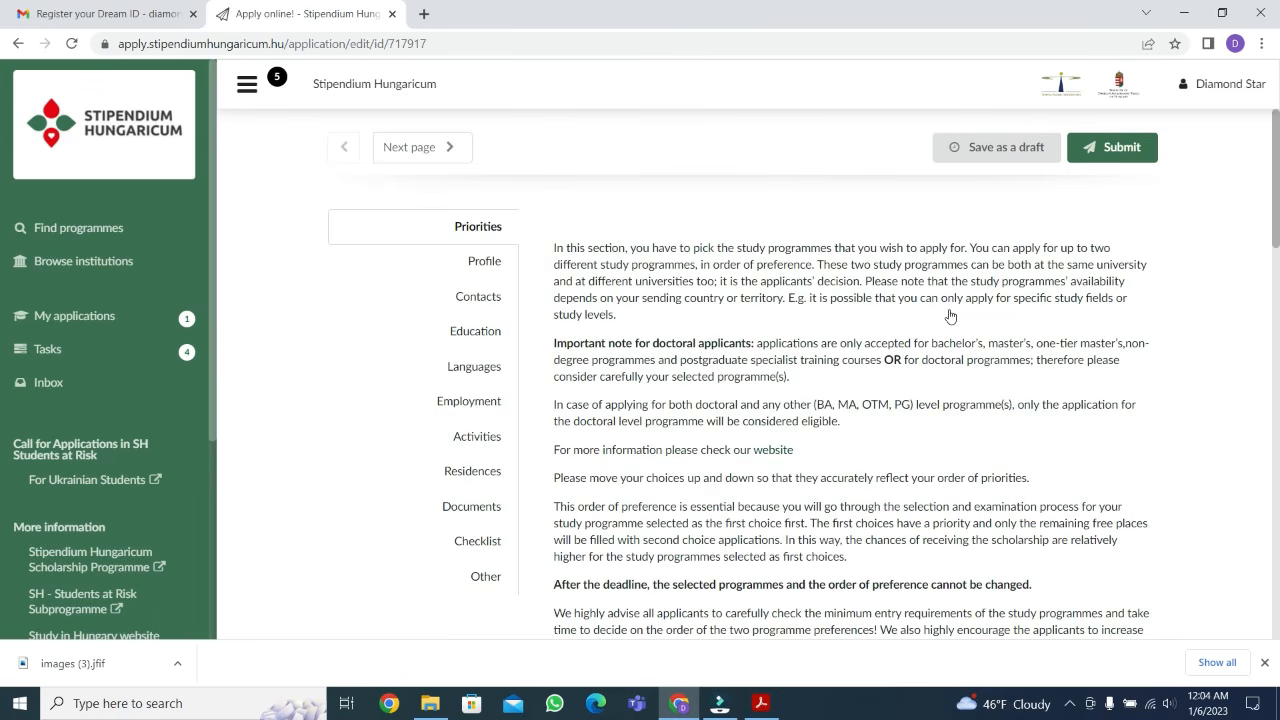
Review the two Electrical Engineering choices on the Priorities page and the option to submit the application
scroll(951, 316, down, 15)
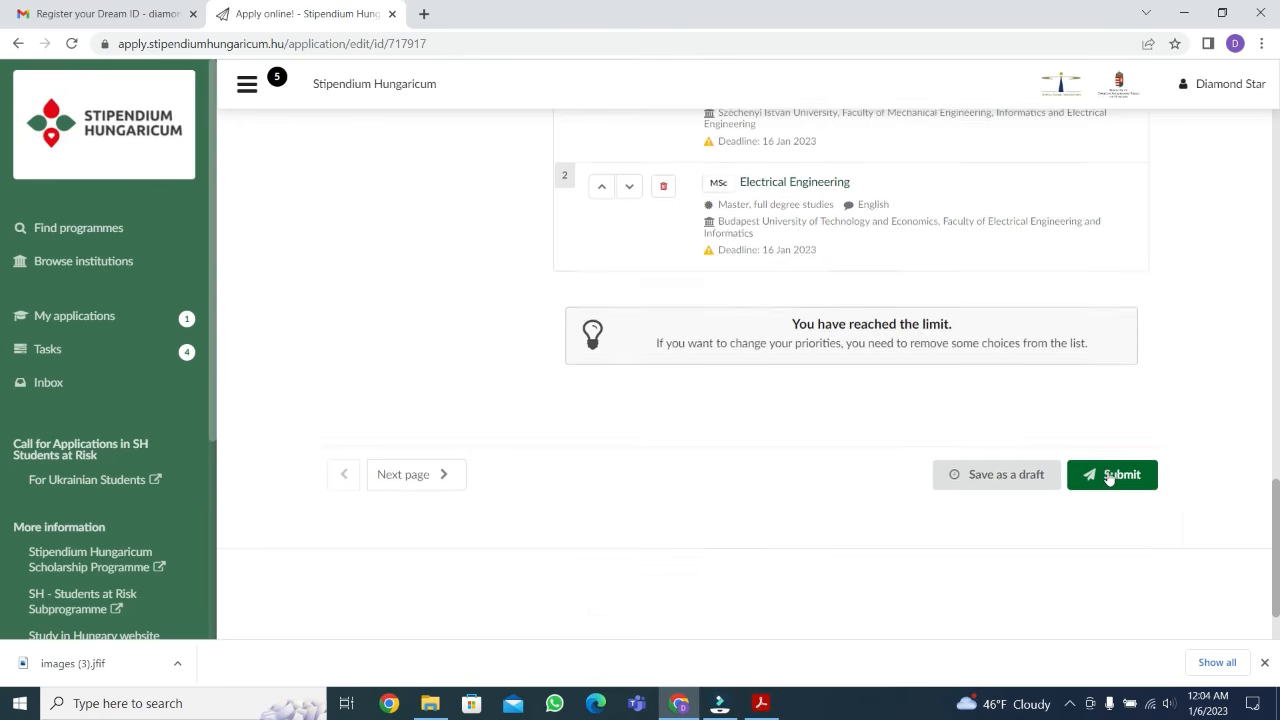
click(1112, 474)
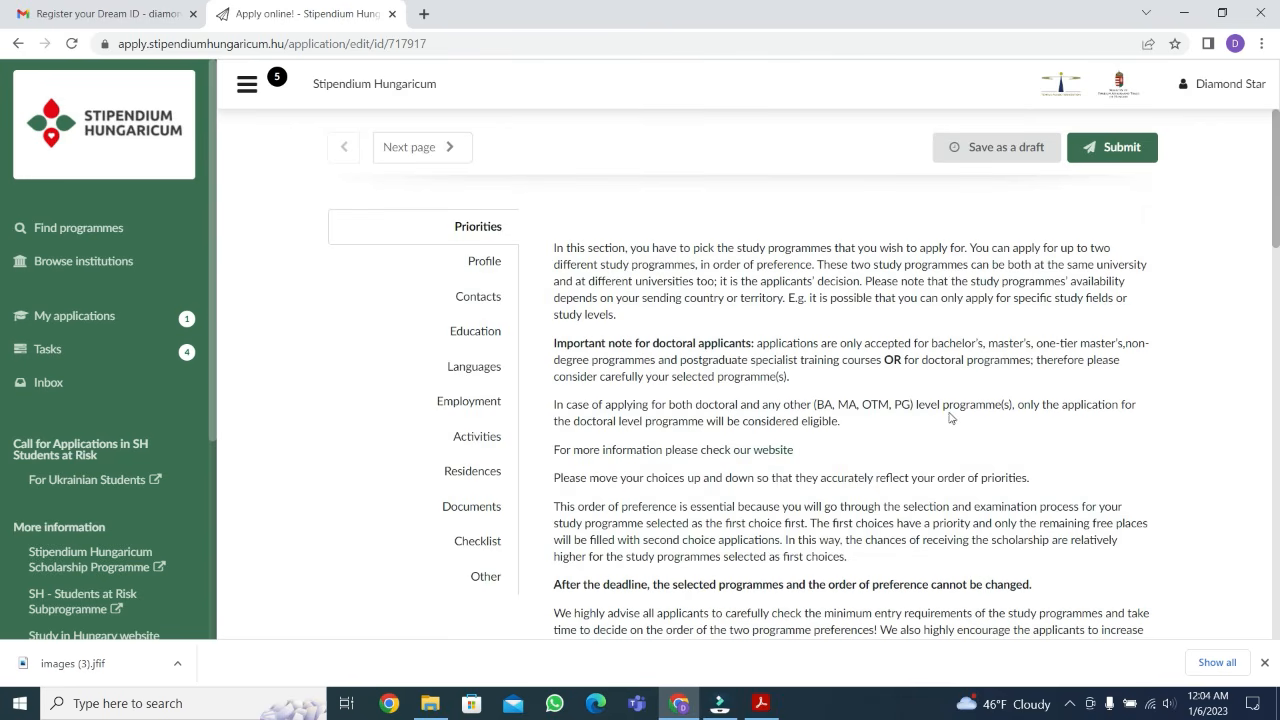
scroll(1155, 455, down, 15)
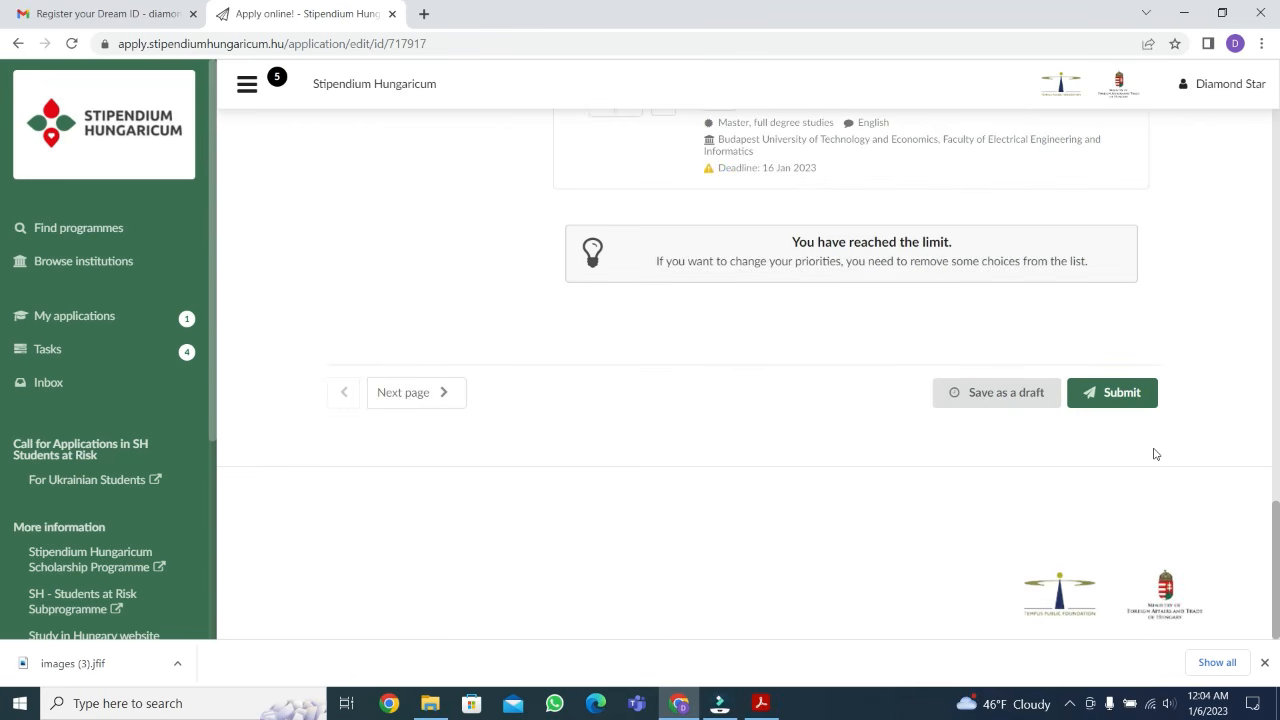
scroll(1134, 431, up, 2)
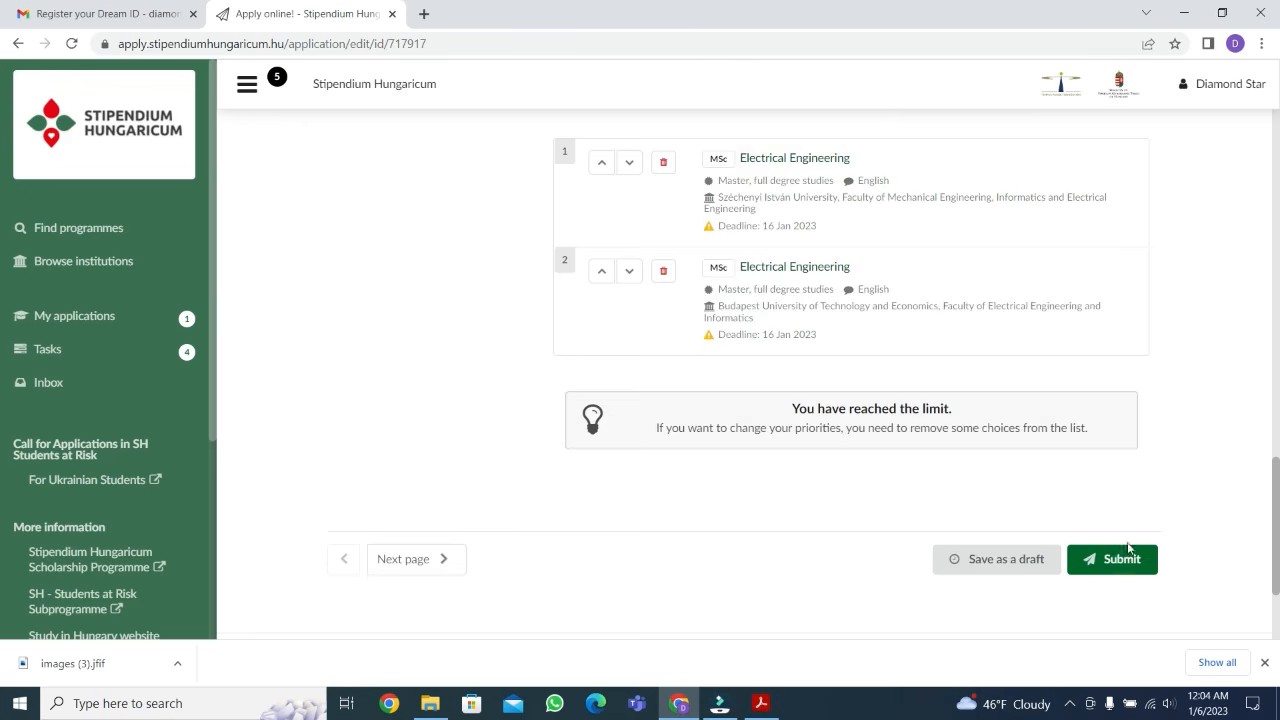
scroll(1125, 545, down, 2)
scroll(1125, 480, up, 2)
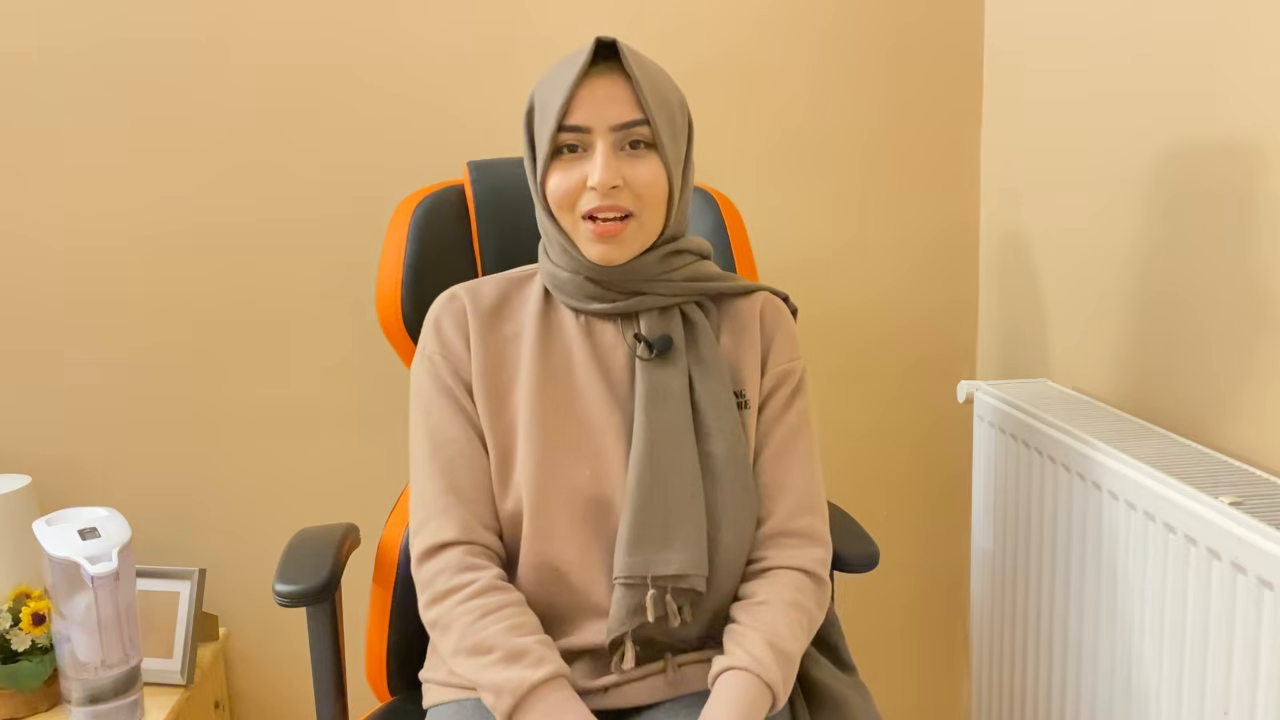